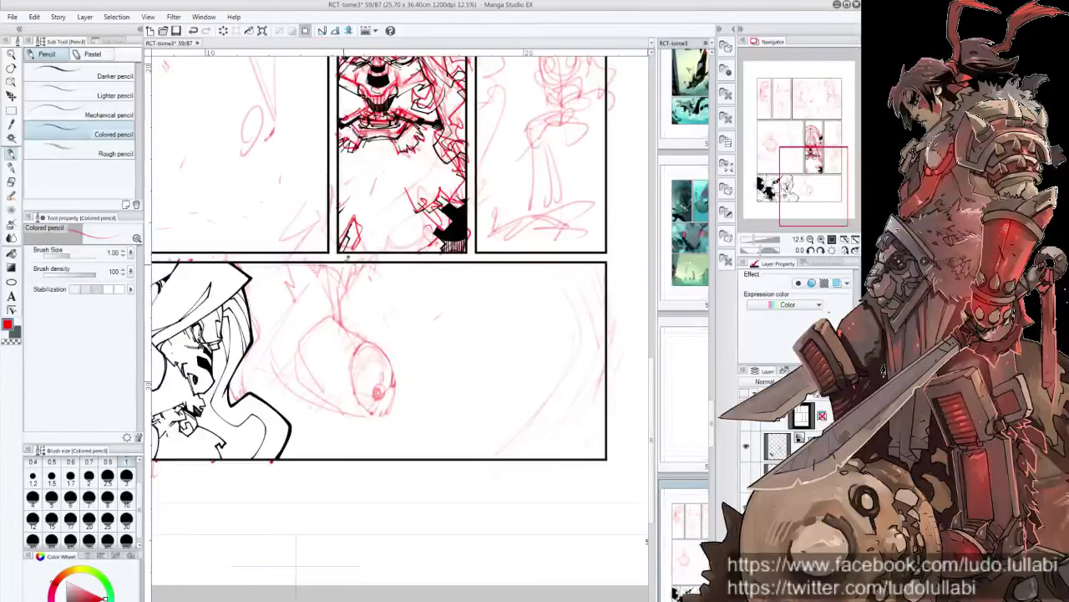
Step: Sketch red colored-pencil strokes and hatching around the eye shape in the bottom panel
mouse_move(313, 395)
left_mouse_down()
mouse_move(326, 399)
mouse_move(316, 426)
mouse_move(344, 405)
mouse_move(365, 412)
mouse_move(346, 446)
mouse_move(324, 451)
left_mouse_up()
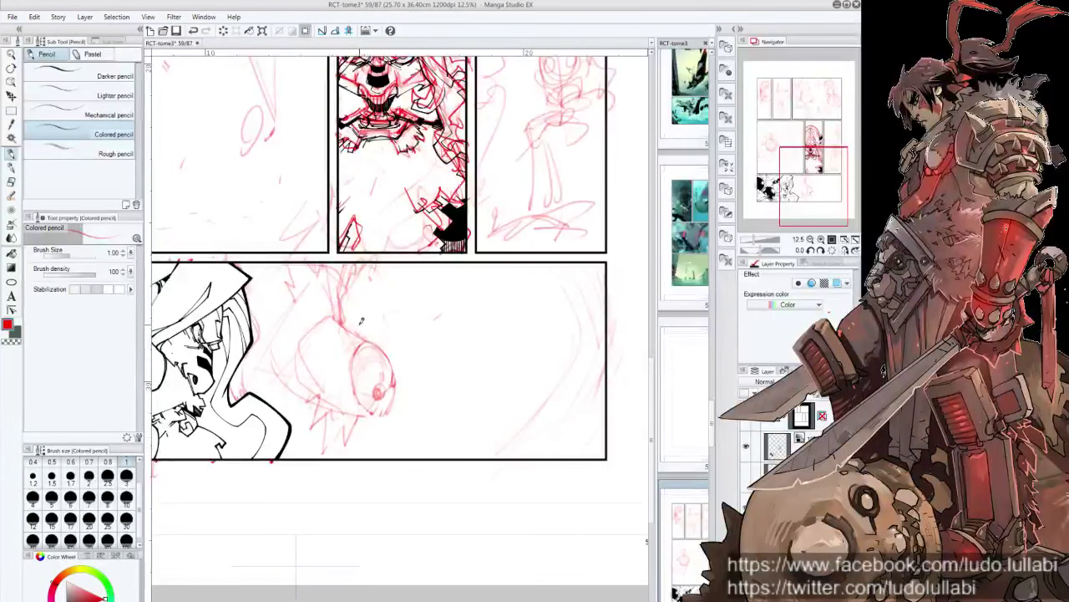
left_click_drag(267, 379, 252, 346)
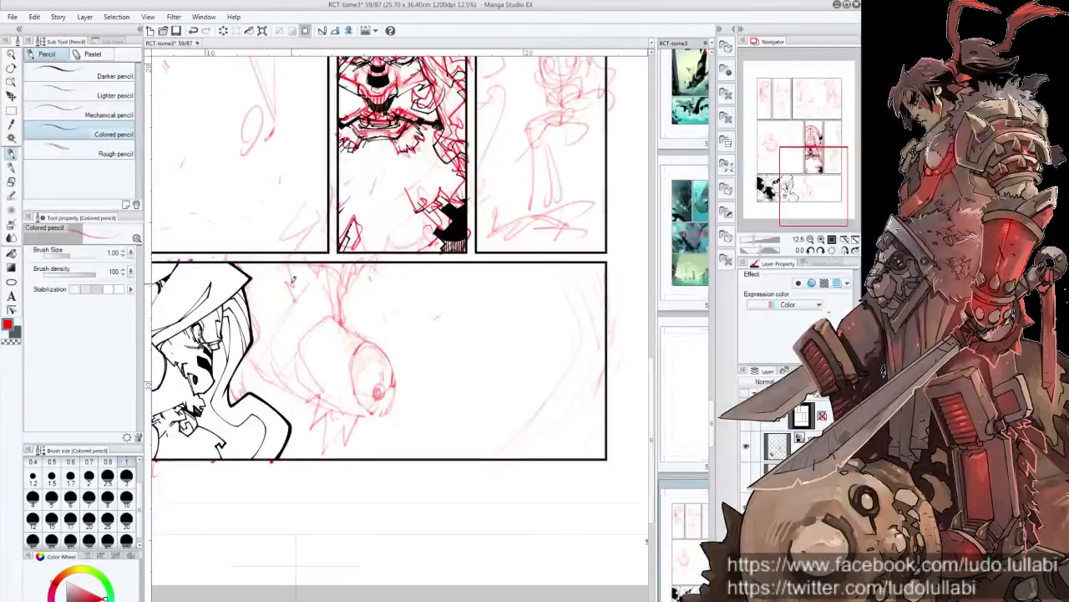
mouse_move(292, 275)
left_mouse_down()
mouse_move(309, 323)
mouse_move(303, 272)
left_mouse_up()
mouse_move(325, 322)
left_mouse_down()
mouse_move(317, 275)
mouse_move(373, 258)
left_mouse_up()
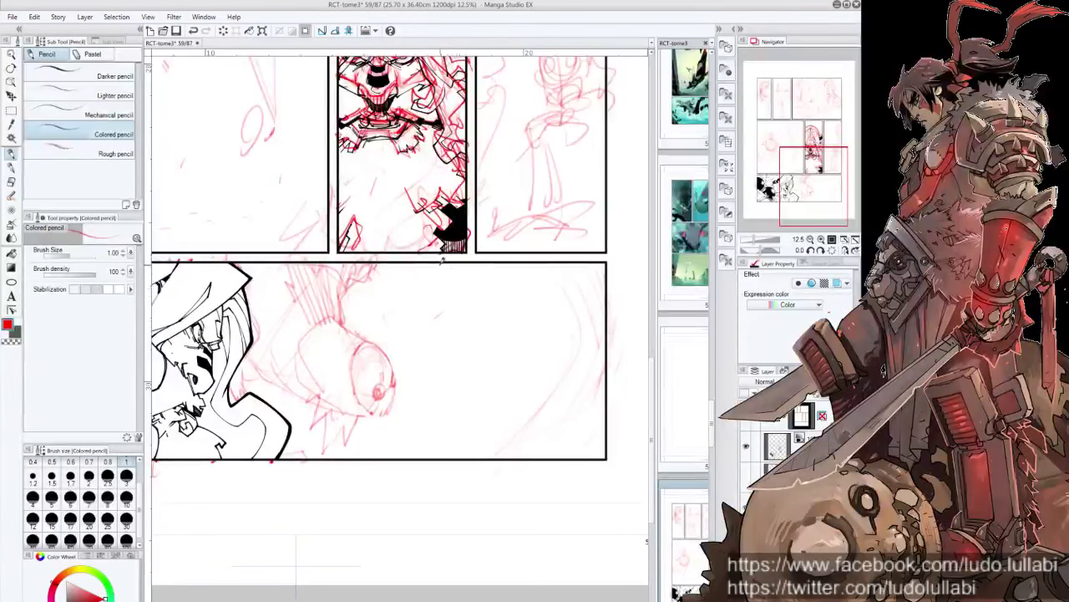
mouse_move(466, 269)
left_mouse_down()
mouse_move(443, 384)
mouse_move(456, 386)
left_mouse_up()
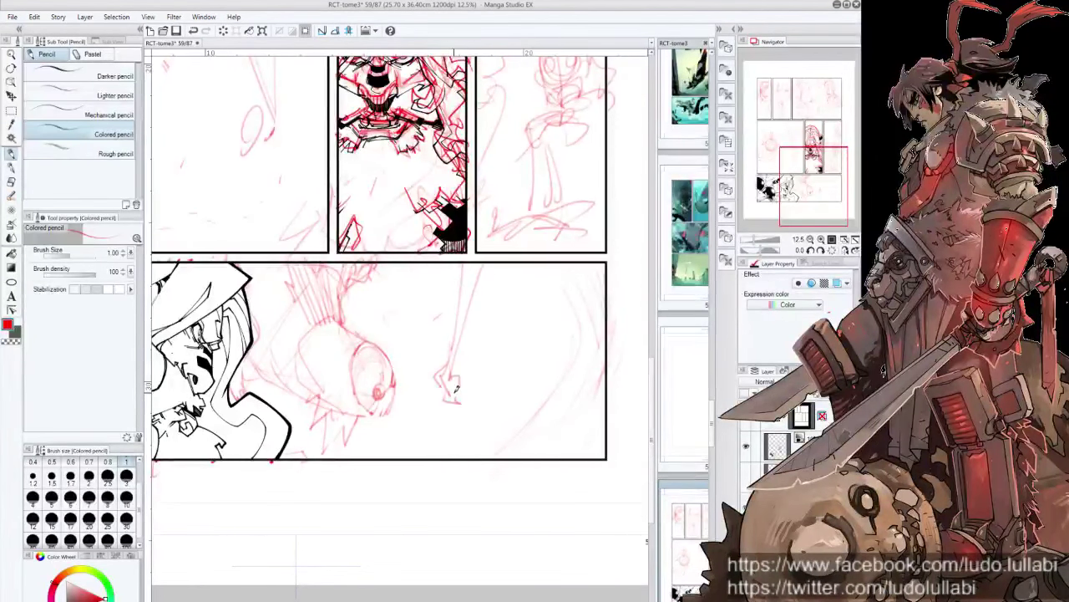
scroll(456, 388, "up", 2)
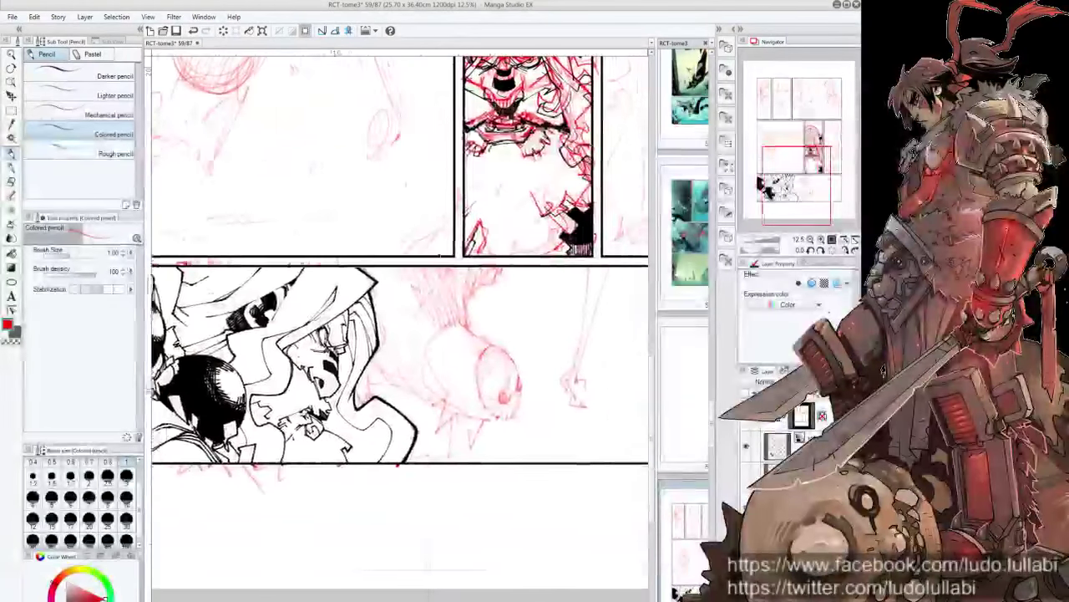
Step: Hatch the fish's upper-left body and the area above it in red pencil
scroll(400, 317, "right", 2)
scroll(399, 317, "right", 1)
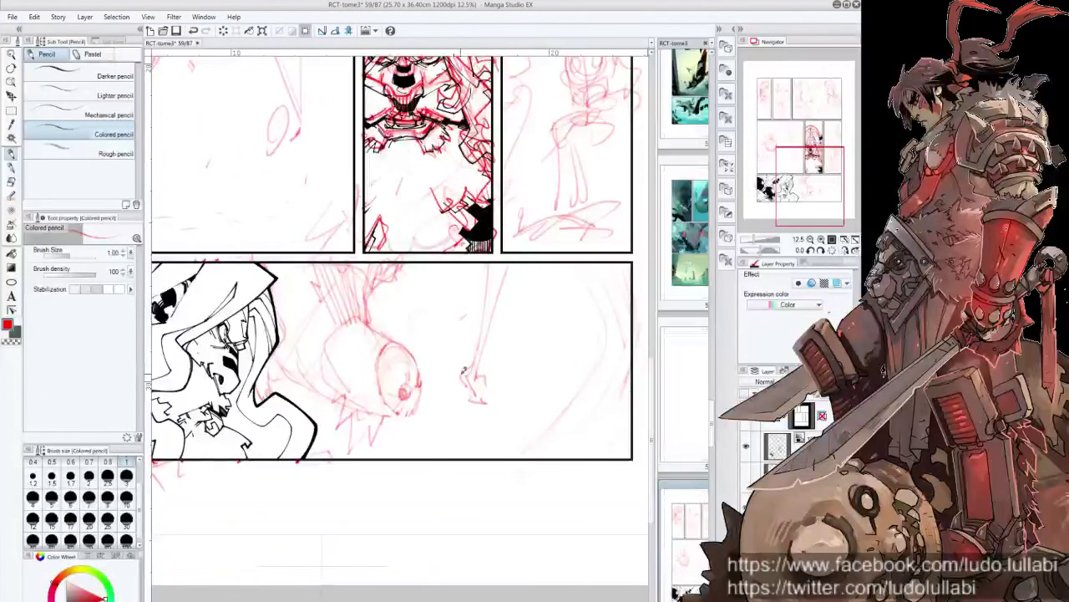
mouse_move(469, 366)
left_mouse_down()
mouse_move(493, 399)
mouse_move(497, 383)
mouse_move(491, 395)
mouse_move(476, 392)
mouse_move(490, 427)
mouse_move(509, 385)
left_mouse_up()
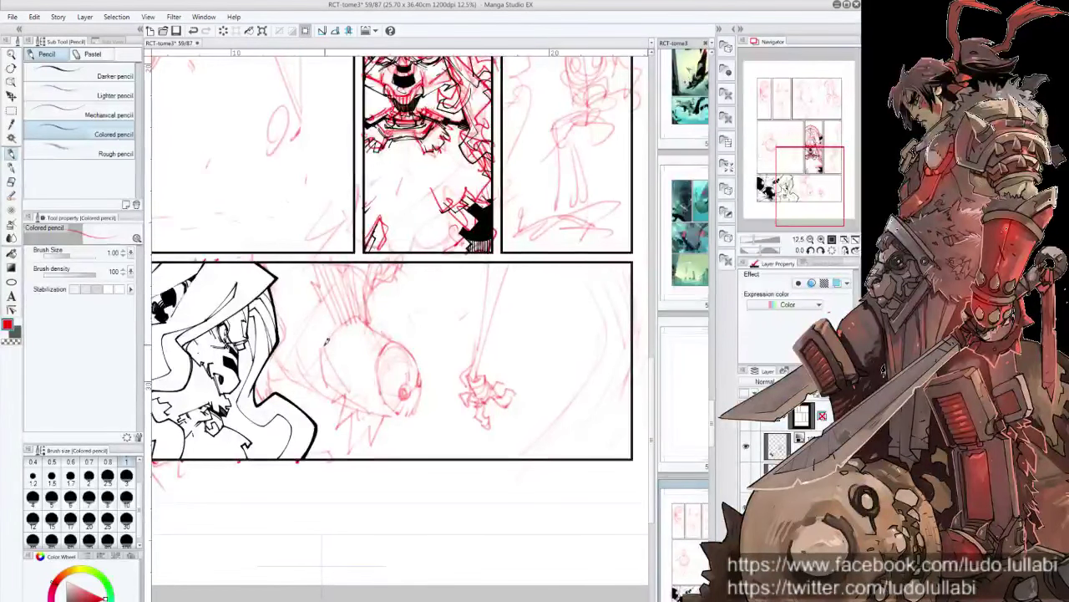
mouse_move(359, 366)
left_mouse_down()
mouse_move(333, 346)
mouse_move(372, 376)
left_mouse_up()
mouse_move(334, 329)
left_mouse_down()
mouse_move(381, 369)
mouse_move(346, 317)
mouse_move(385, 358)
left_mouse_up()
left_click_drag(351, 308, 366, 325)
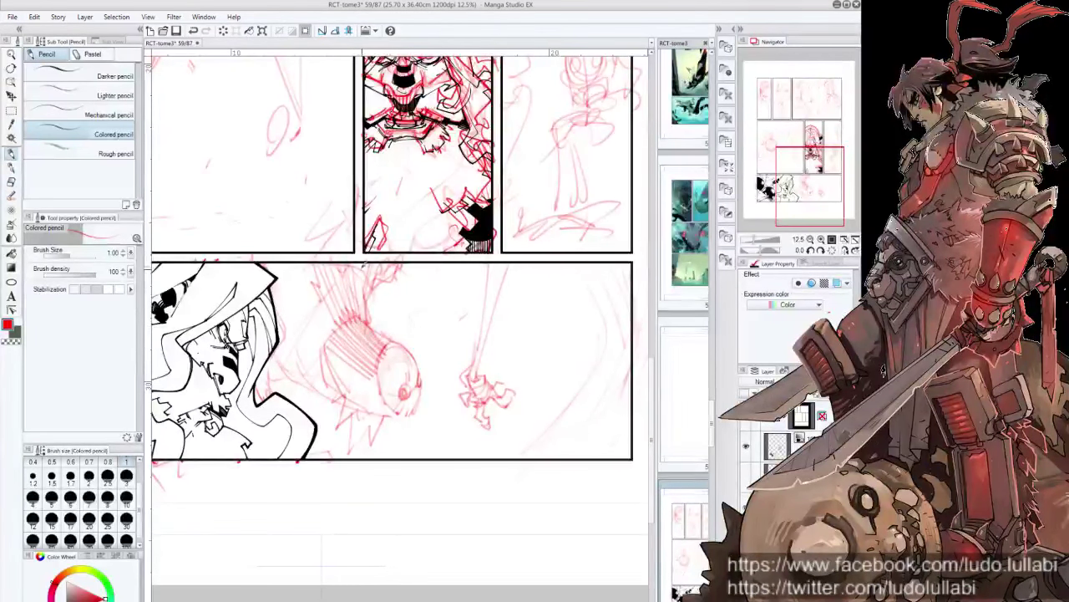
mouse_move(363, 264)
left_mouse_down()
mouse_move(376, 301)
mouse_move(352, 311)
left_mouse_up()
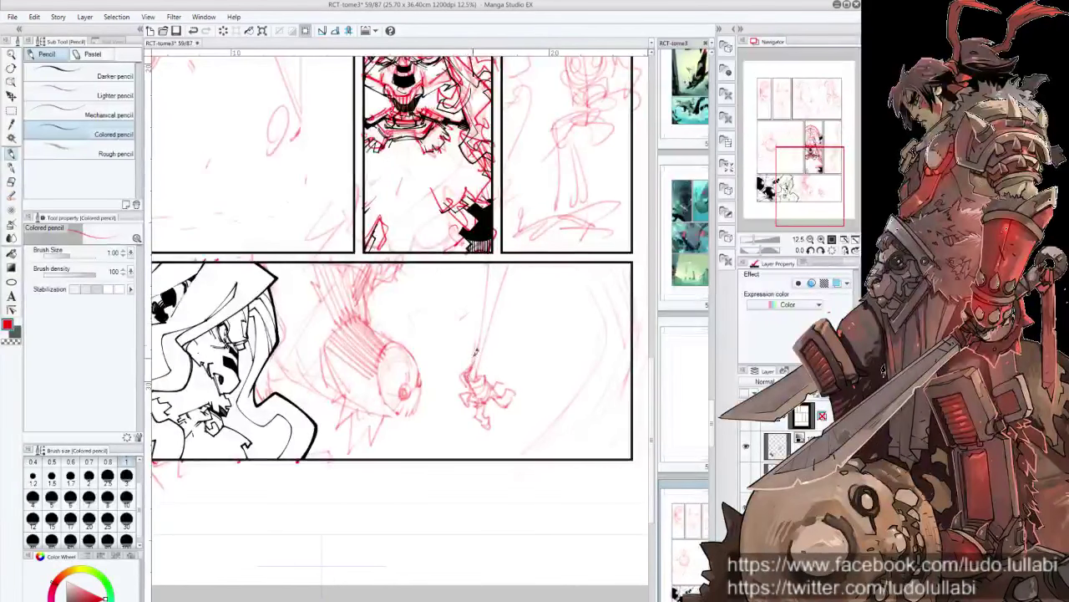
Step: Redraw and darken the line down to the small figure, adding light shading on the round shape
mouse_move(489, 266)
left_mouse_down()
mouse_move(478, 333)
mouse_move(489, 318)
left_mouse_up()
left_click_drag(509, 264, 487, 342)
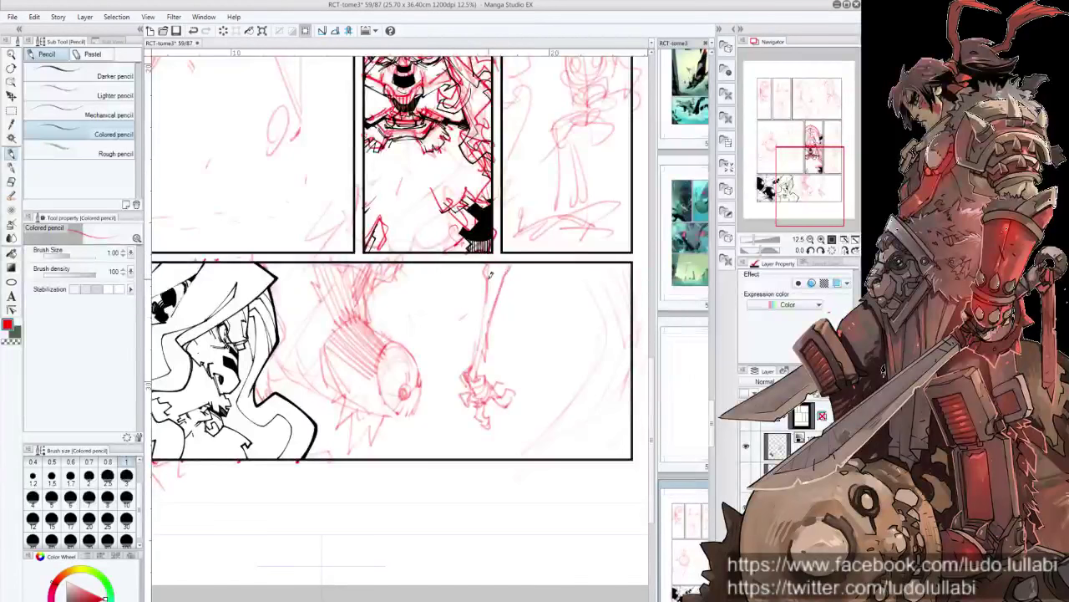
left_click_drag(490, 272, 475, 359)
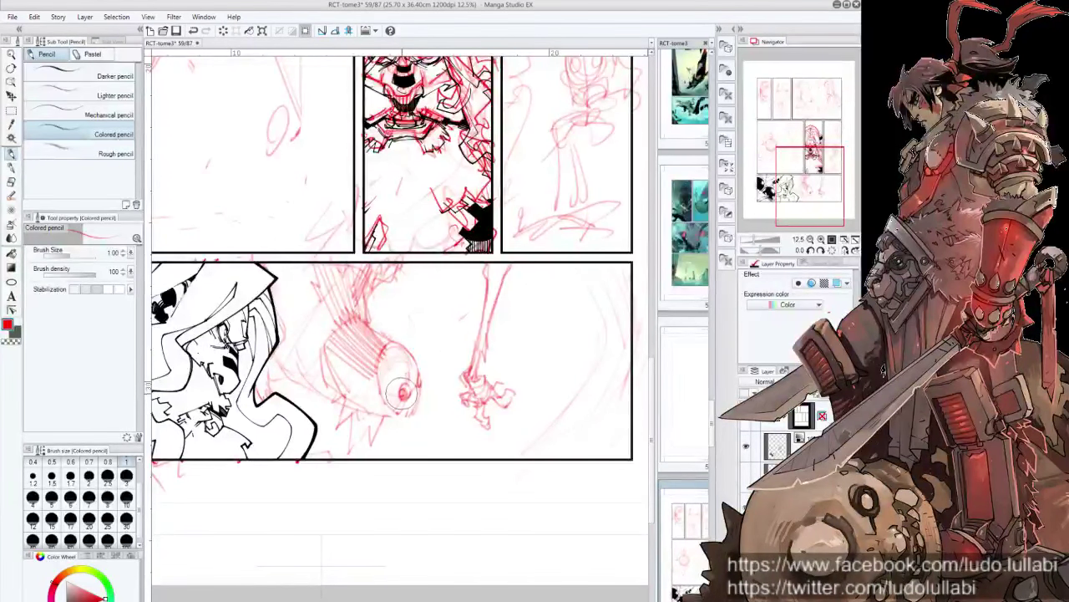
left_click_drag(402, 390, 419, 365)
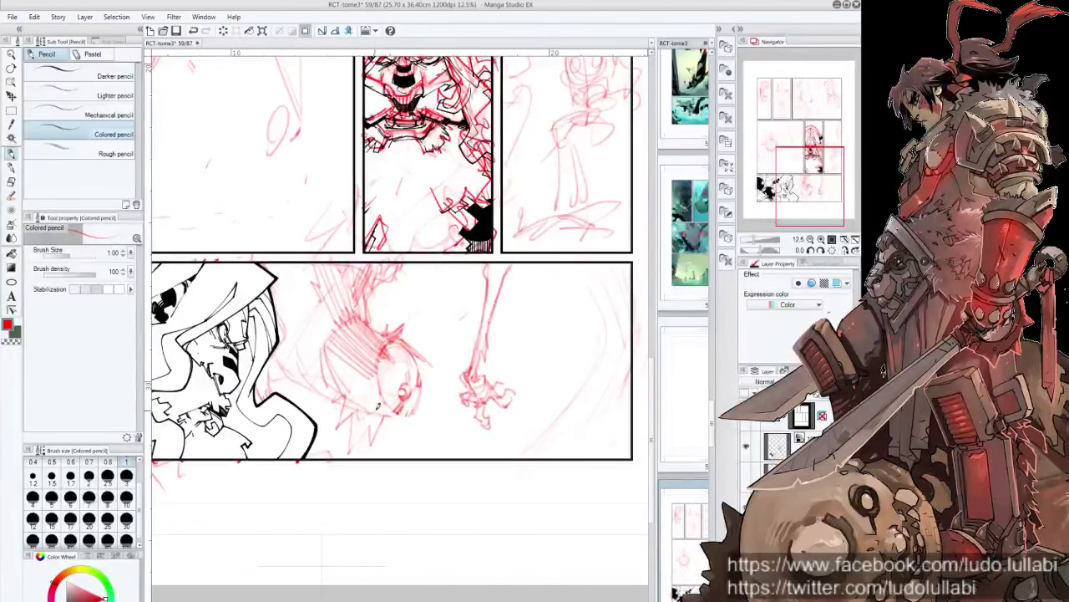
Step: Hatch left of and below the round head with diagonal red pencil strokes
left_click_drag(386, 407, 368, 441)
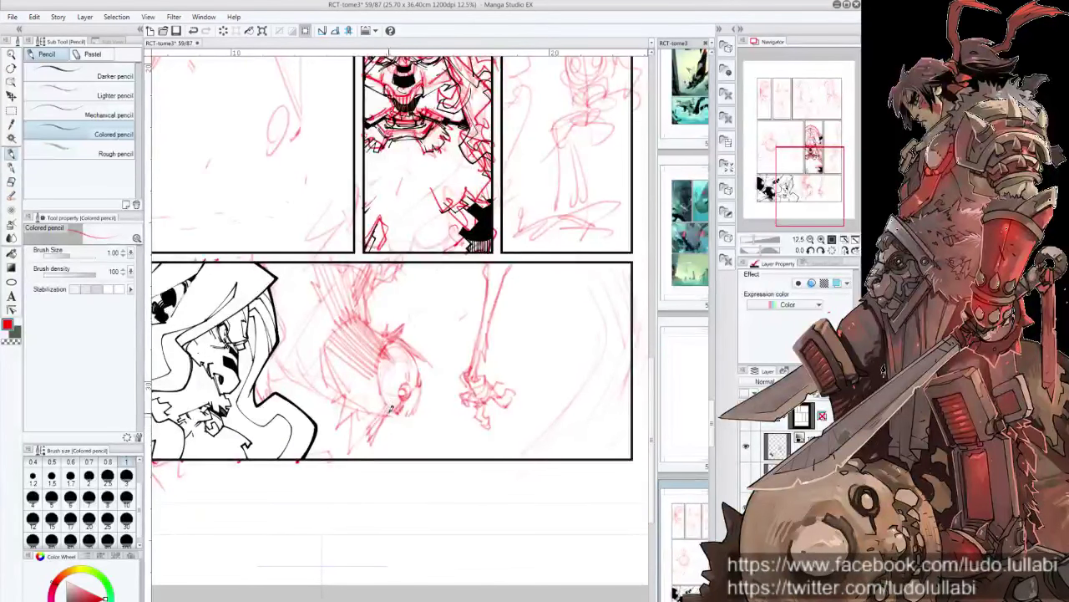
mouse_move(347, 401)
left_mouse_down()
mouse_move(359, 388)
mouse_move(343, 418)
left_mouse_up()
mouse_move(377, 375)
left_mouse_down()
mouse_move(342, 421)
mouse_move(351, 451)
left_mouse_up()
left_click_drag(386, 403, 360, 431)
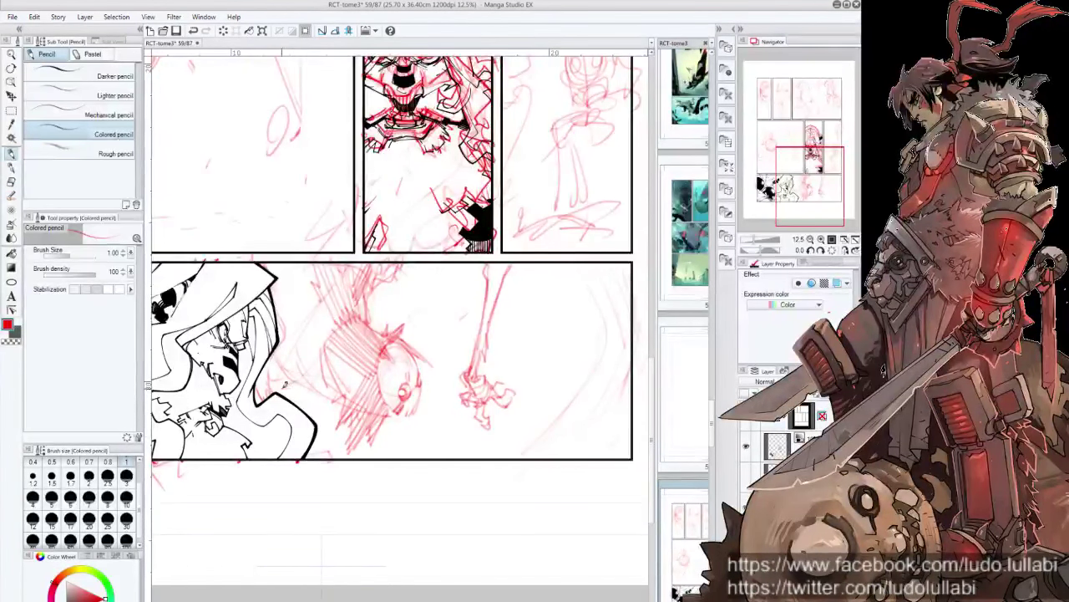
mouse_move(286, 387)
left_mouse_down()
mouse_move(327, 363)
mouse_move(313, 385)
mouse_move(317, 401)
mouse_move(345, 359)
left_mouse_up()
mouse_move(300, 405)
left_mouse_down()
mouse_move(355, 356)
mouse_move(362, 363)
mouse_move(332, 398)
left_mouse_up()
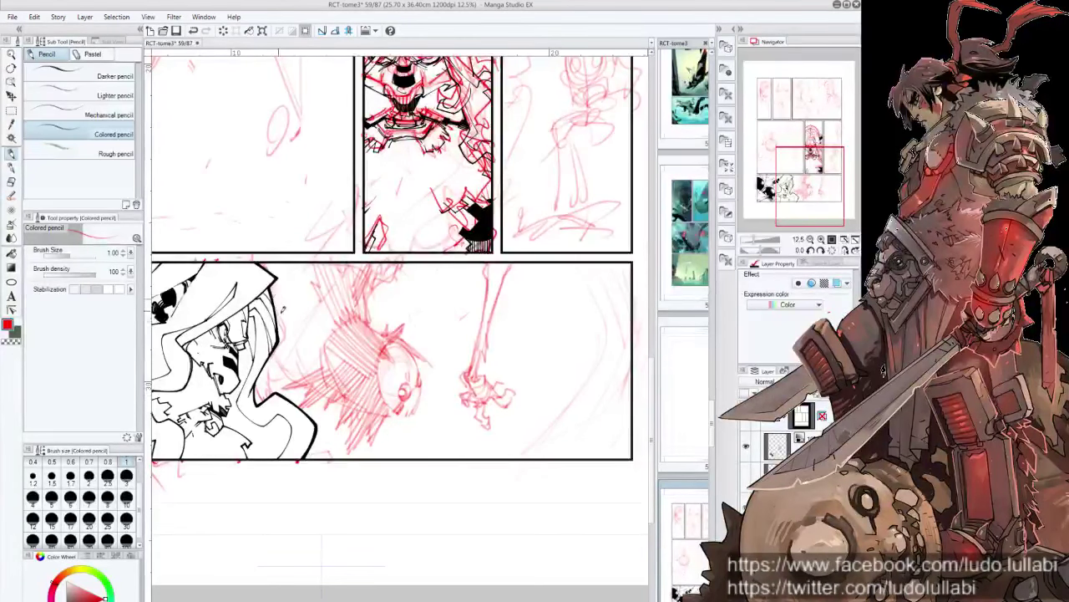
Step: Hatch beside the character's hair and left of the bird's head
mouse_move(306, 307)
left_mouse_down()
mouse_move(277, 329)
mouse_move(293, 327)
left_mouse_up()
mouse_move(271, 265)
left_mouse_down()
mouse_move(301, 328)
mouse_move(334, 326)
mouse_move(338, 346)
left_mouse_up()
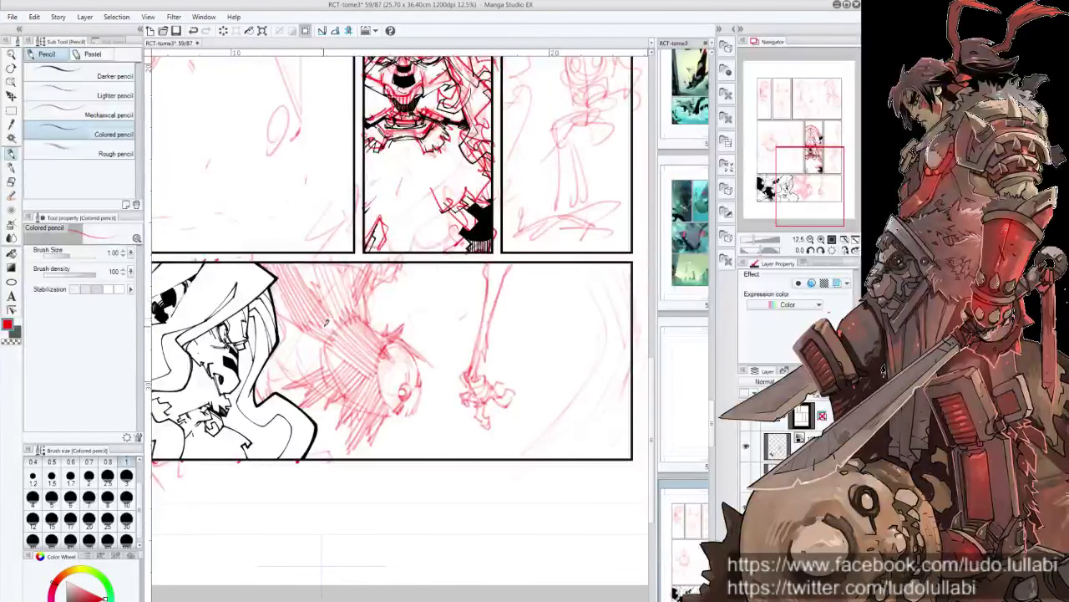
left_click_drag(313, 309, 343, 332)
mouse_move(280, 318)
left_mouse_down()
mouse_move(291, 376)
mouse_move(323, 381)
left_mouse_up()
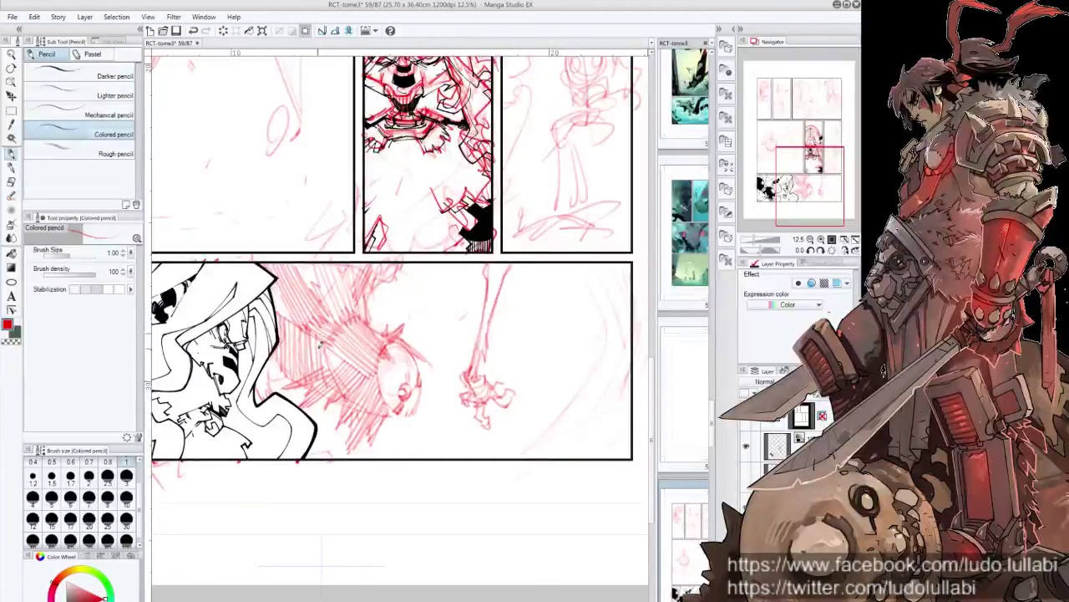
left_click_drag(319, 338, 329, 377)
left_click_drag(328, 336, 346, 377)
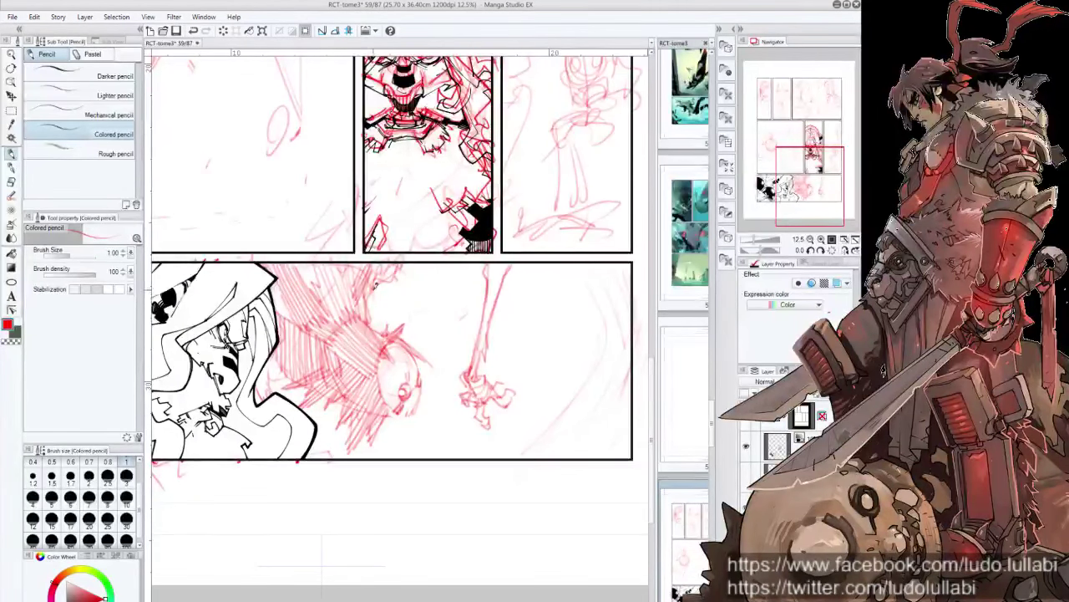
mouse_move(363, 279)
left_mouse_down()
mouse_move(373, 304)
mouse_move(390, 286)
mouse_move(376, 286)
mouse_move(394, 285)
mouse_move(381, 282)
left_mouse_up()
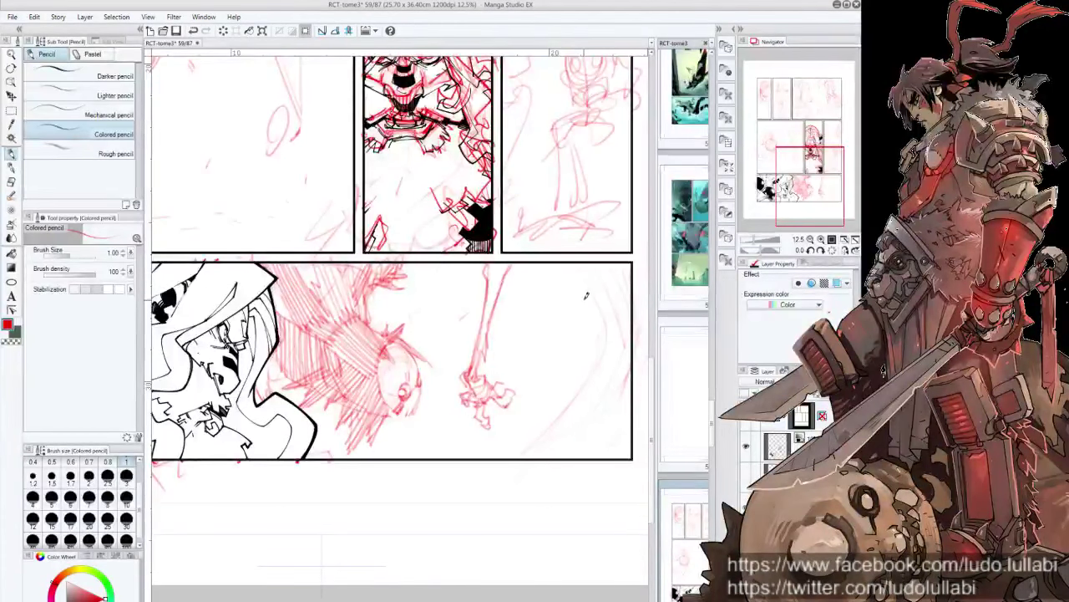
Step: Draw long arcs on the panel's right and hatch near the face, fish and raised arm
mouse_move(589, 268)
left_mouse_down()
mouse_move(614, 364)
mouse_move(543, 458)
left_mouse_up()
left_click_drag(609, 340, 567, 434)
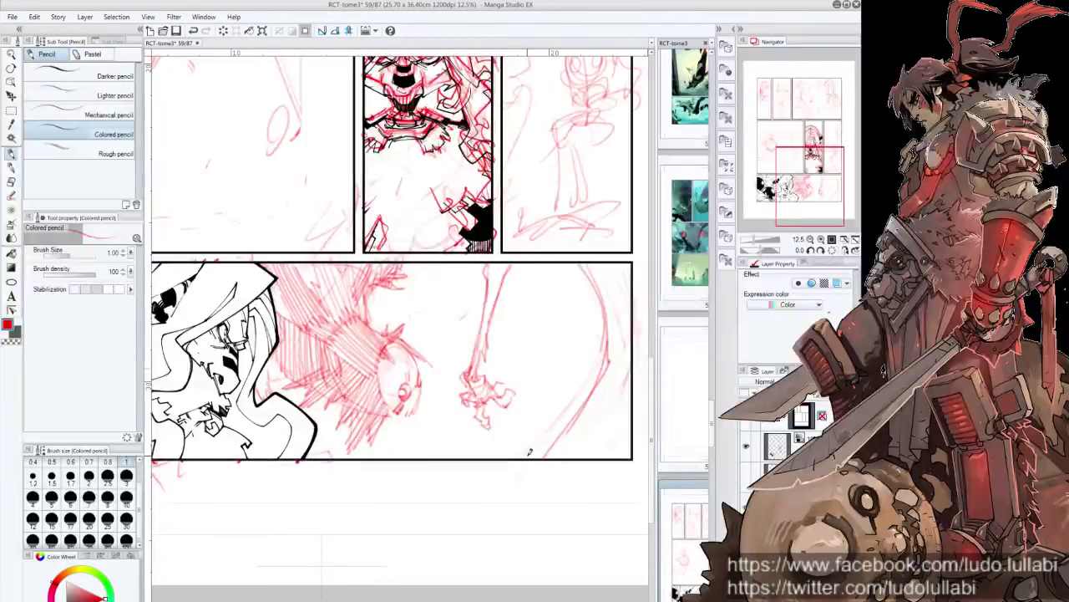
left_click_drag(280, 345, 256, 404)
left_click_drag(286, 371, 256, 413)
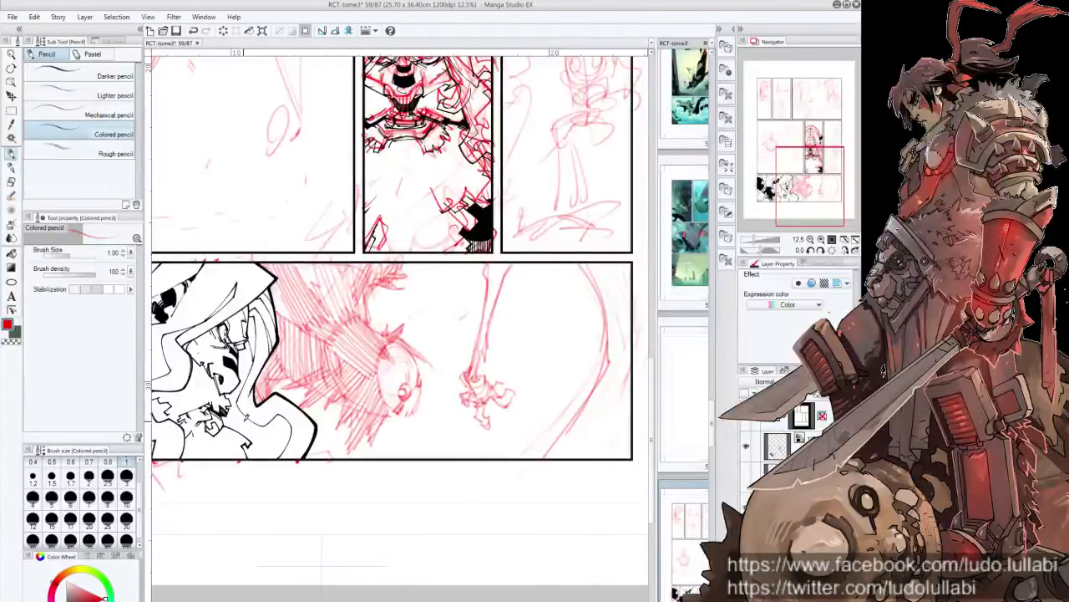
mouse_move(394, 350)
left_mouse_down()
mouse_move(377, 408)
mouse_move(378, 377)
mouse_move(421, 383)
left_mouse_up()
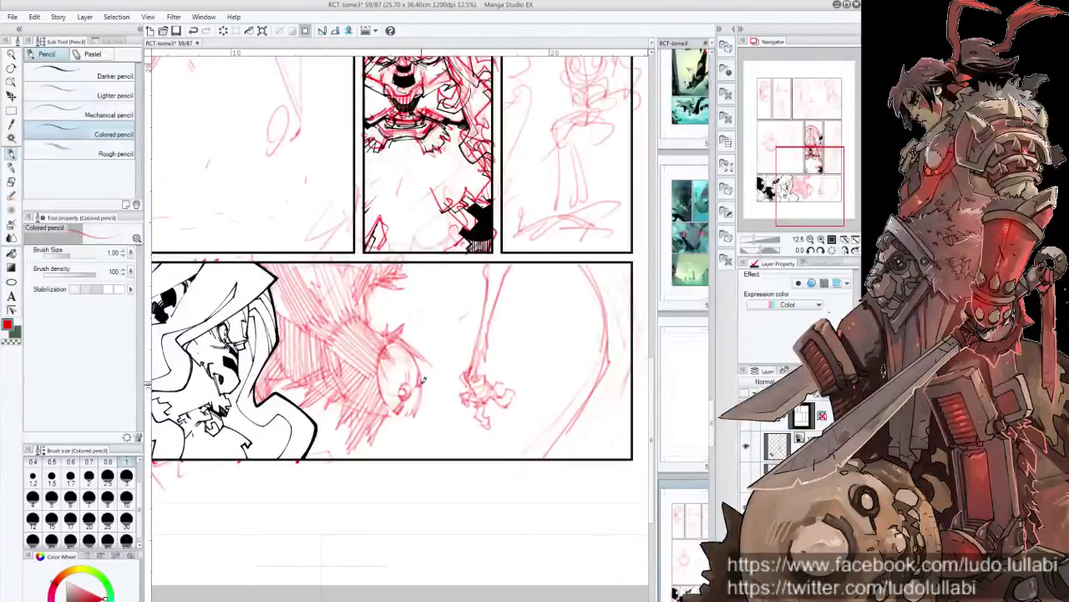
mouse_move(398, 396)
left_mouse_down()
mouse_move(388, 413)
mouse_move(388, 402)
left_mouse_up()
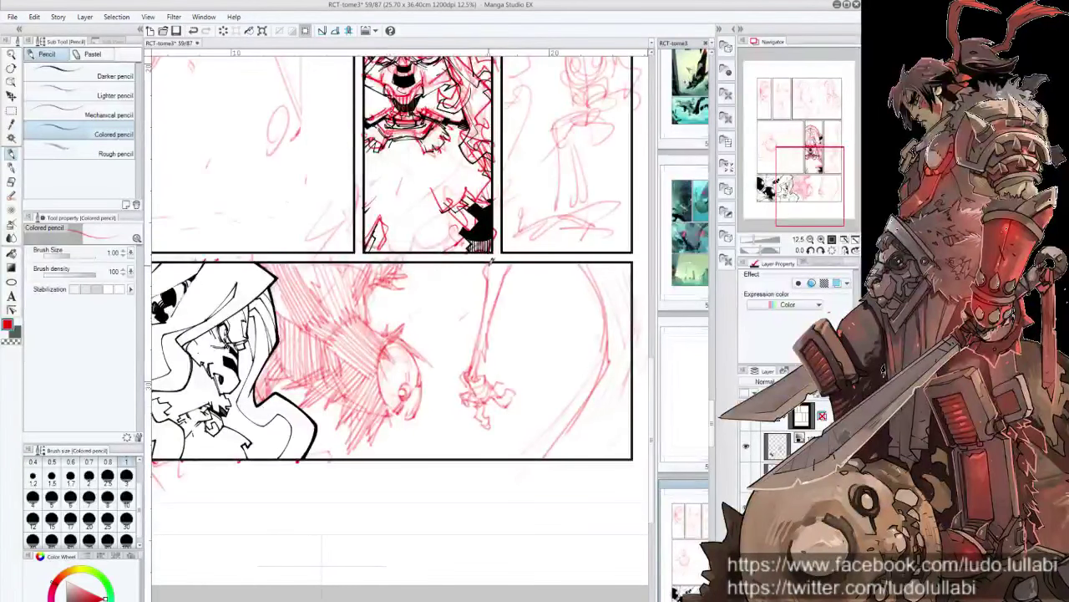
mouse_move(489, 278)
left_mouse_down()
mouse_move(493, 264)
mouse_move(471, 362)
left_mouse_up()
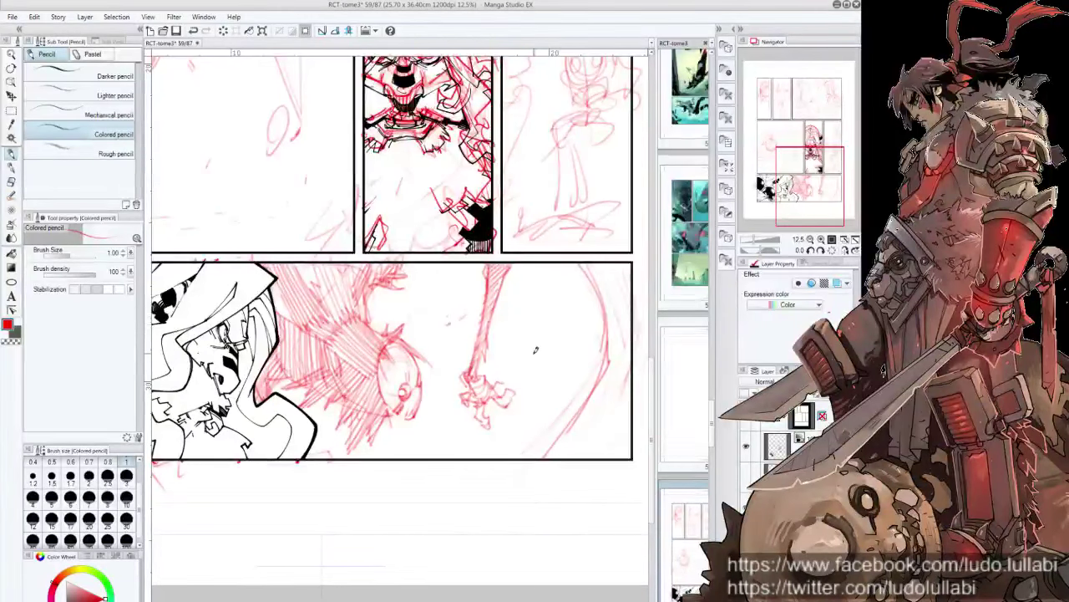
Step: Sketch detail on the figure's hand and long curves along the panel's right edge
mouse_move(548, 331)
left_mouse_down()
mouse_move(544, 392)
mouse_move(517, 291)
left_mouse_up()
mouse_move(475, 463)
left_mouse_down()
mouse_move(421, 430)
mouse_move(480, 362)
left_mouse_up()
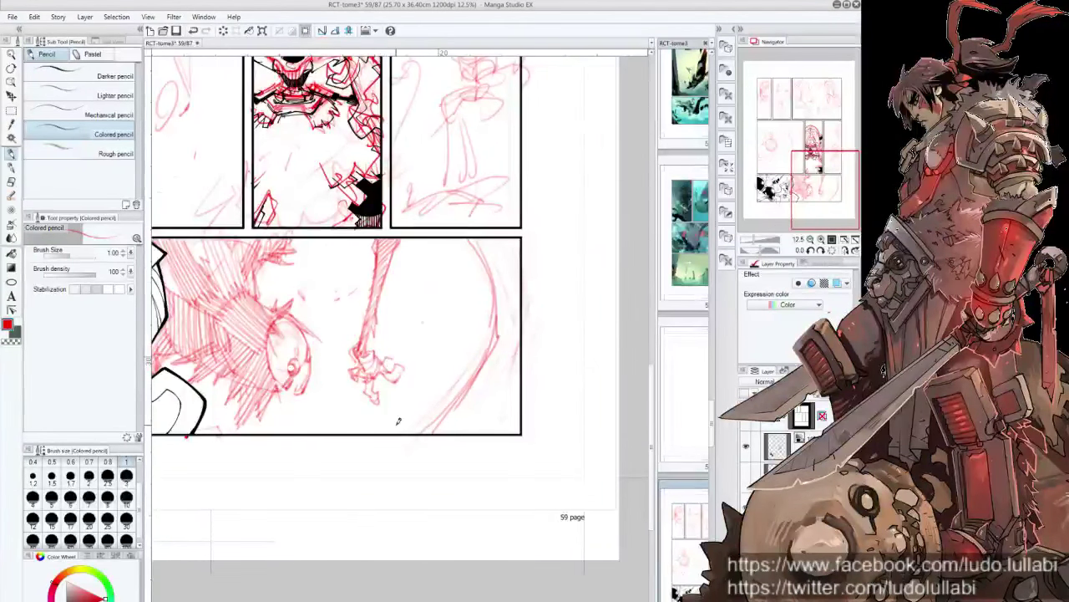
left_click_drag(378, 344, 390, 365)
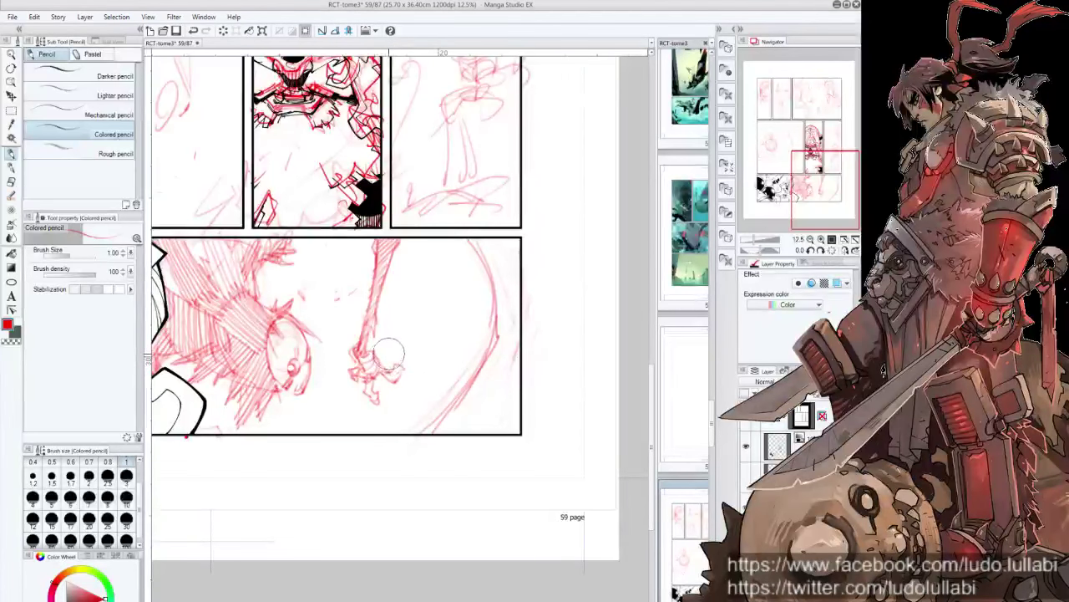
mouse_move(476, 243)
left_mouse_down()
mouse_move(505, 317)
mouse_move(523, 297)
mouse_move(524, 259)
mouse_move(511, 269)
mouse_move(465, 435)
left_mouse_up()
mouse_move(510, 301)
left_mouse_down()
mouse_move(478, 432)
mouse_move(506, 434)
left_mouse_up()
left_click_drag(520, 344, 513, 424)
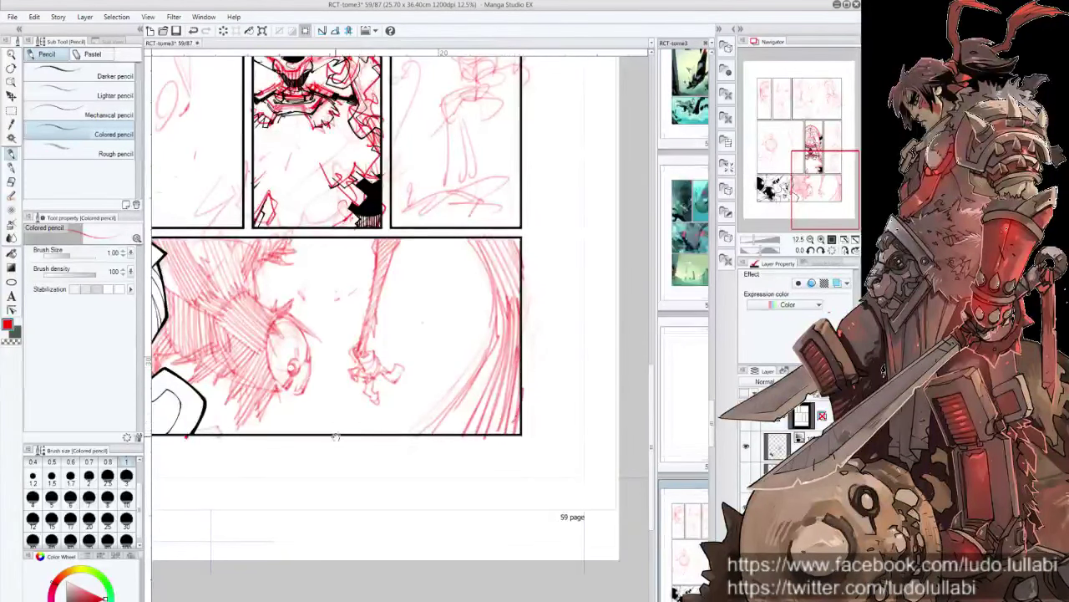
left_click_drag(315, 429, 528, 419)
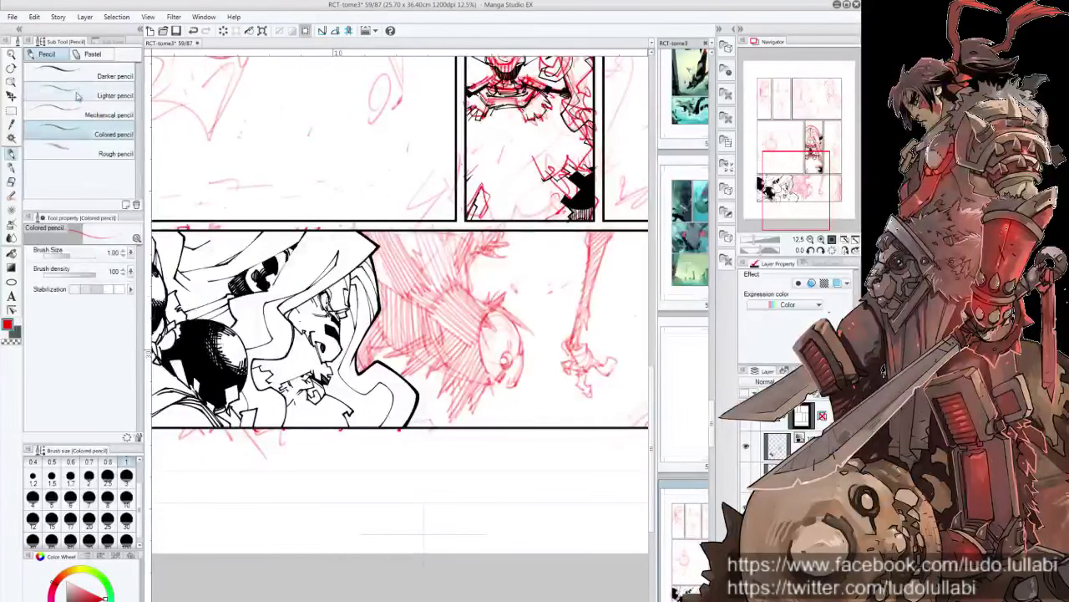
Step: With the Lighter pencil, add small marks around the eye and along the head's left side
left_click(102, 87)
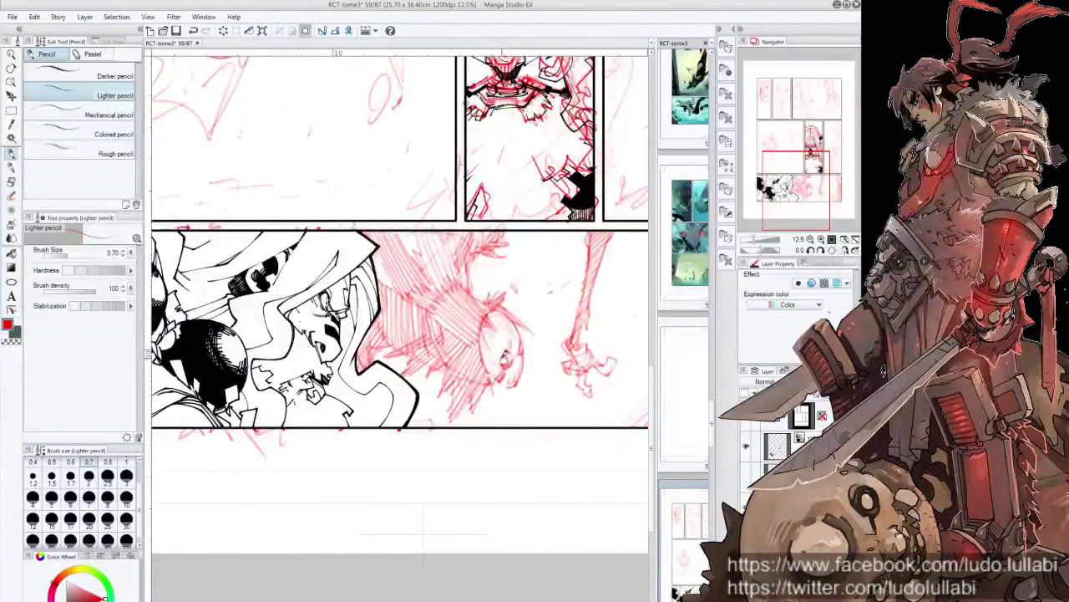
mouse_move(506, 358)
left_mouse_down()
mouse_move(510, 347)
mouse_move(501, 374)
left_mouse_up()
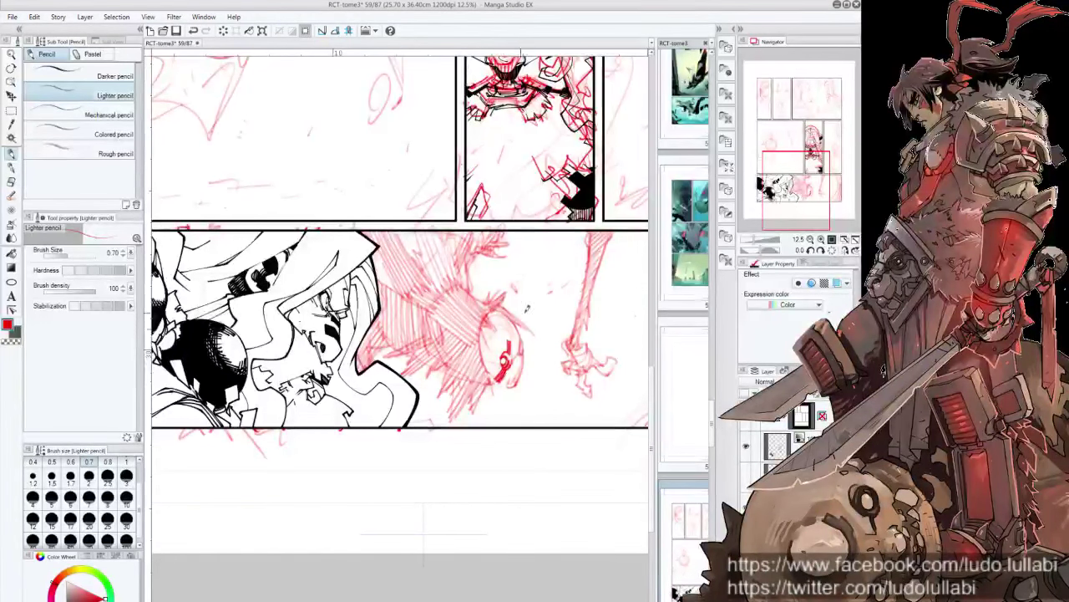
left_click_drag(522, 338, 551, 393)
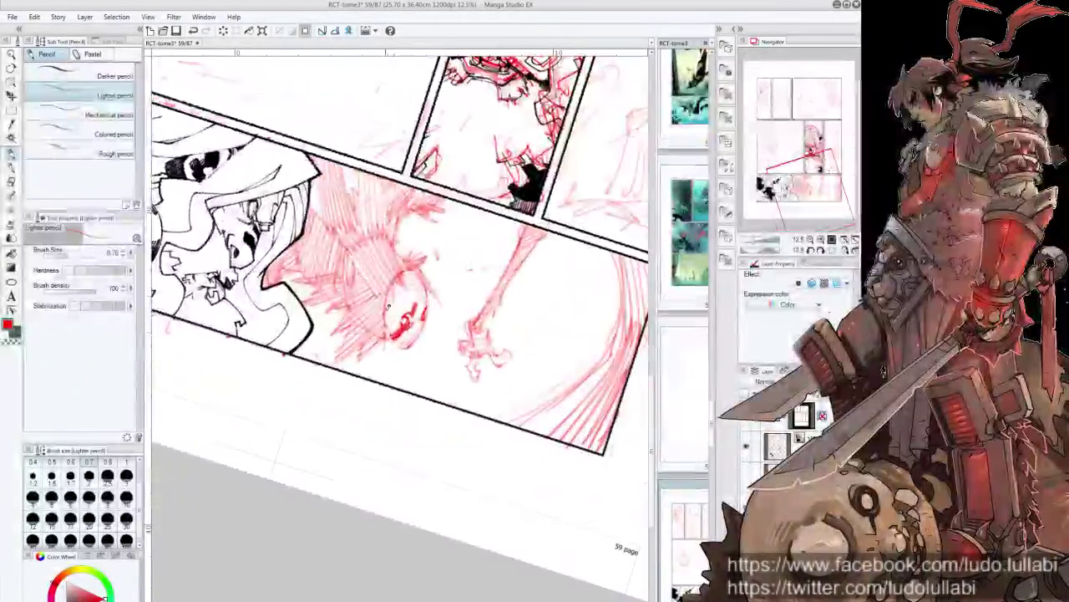
mouse_move(397, 338)
left_mouse_down()
mouse_move(403, 348)
mouse_move(429, 311)
left_mouse_up()
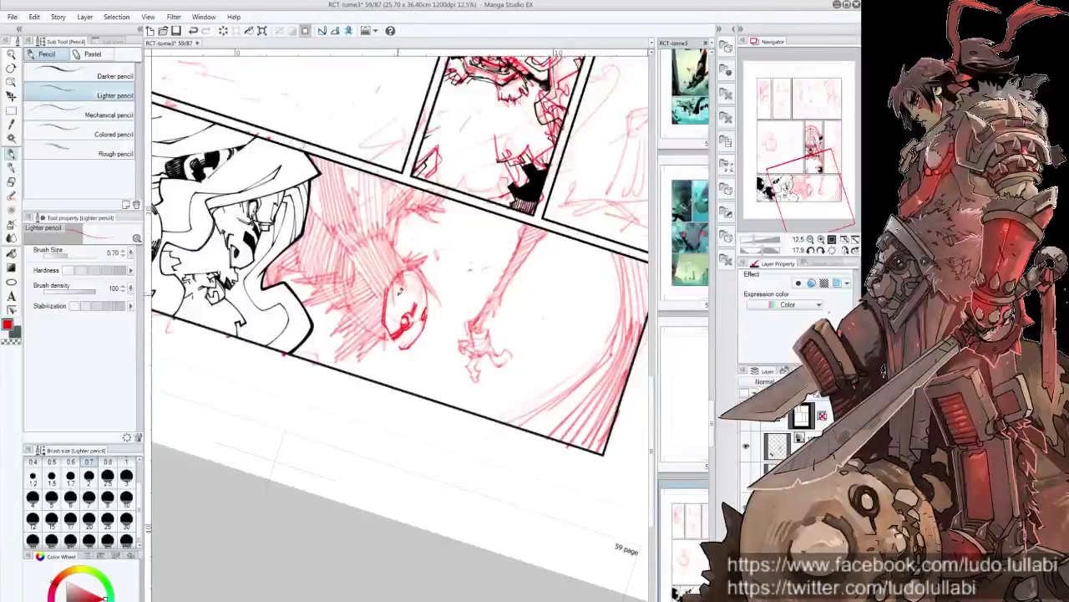
mouse_move(391, 264)
left_mouse_down()
mouse_move(396, 297)
mouse_move(409, 276)
mouse_move(405, 289)
mouse_move(396, 276)
mouse_move(413, 282)
left_mouse_up()
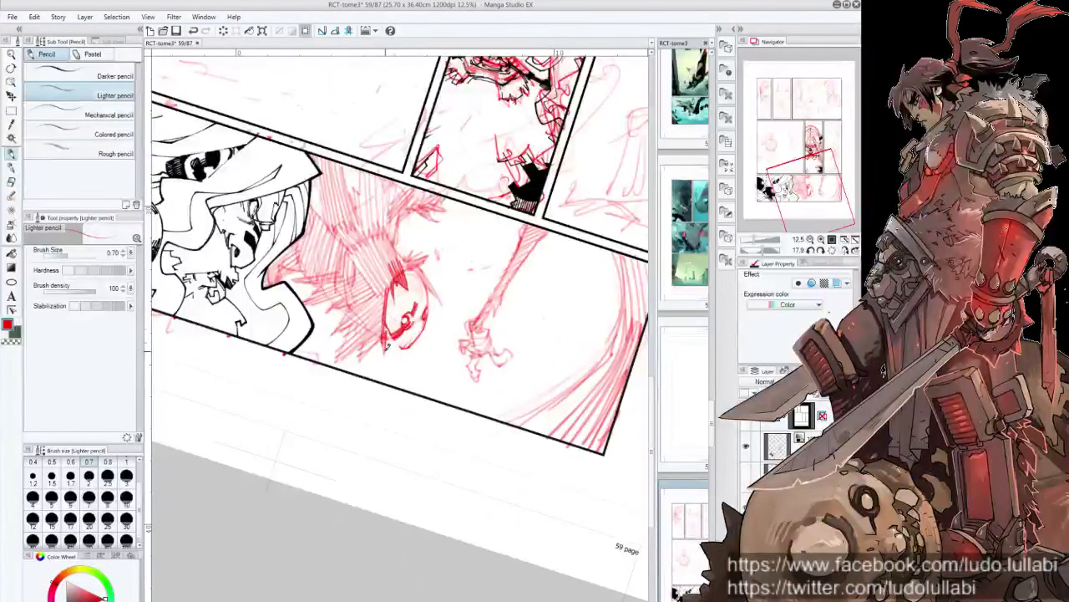
left_click_drag(421, 282, 429, 305)
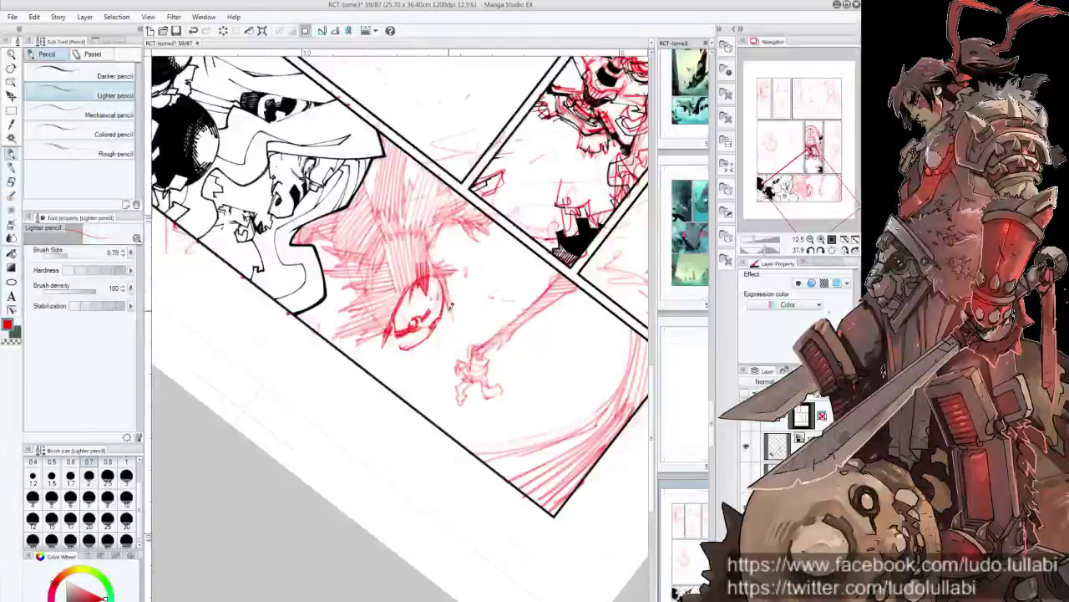
left_click_drag(451, 294, 454, 301)
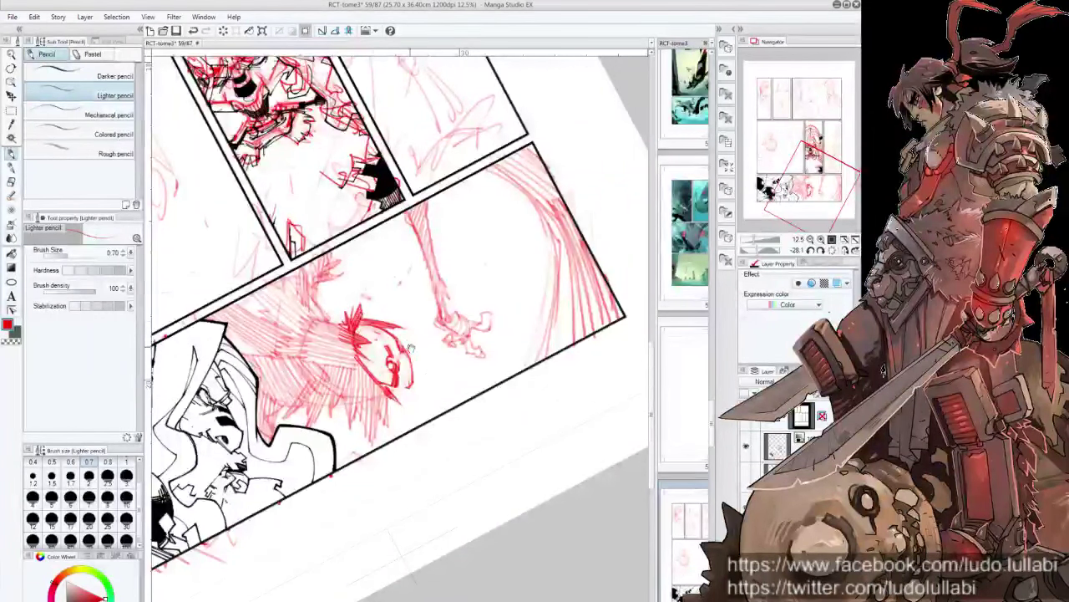
left_click_drag(410, 348, 401, 219)
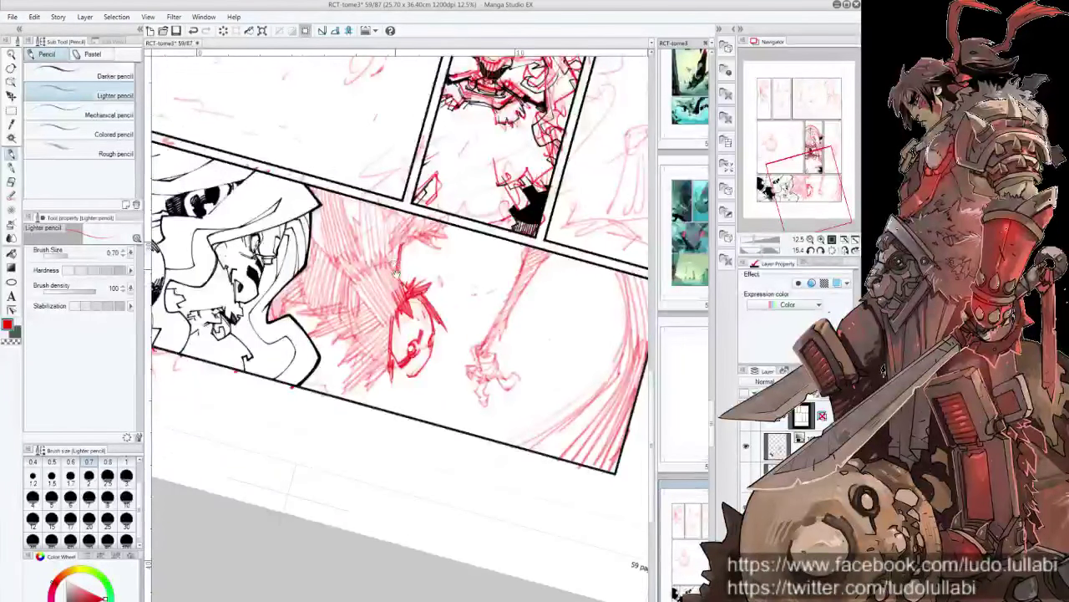
Step: Hatch around, beneath and left of the character's head with Lighter pencil strokes
scroll(395, 272, "up", 2)
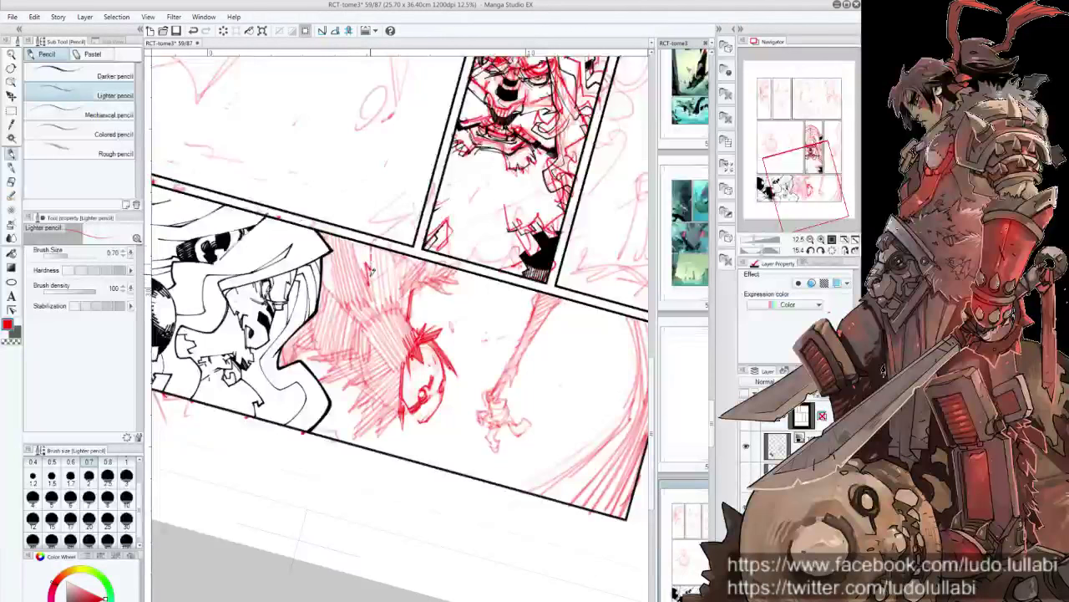
left_click_drag(369, 258, 382, 297)
mouse_move(382, 238)
left_mouse_down()
mouse_move(389, 299)
mouse_move(399, 294)
left_mouse_up()
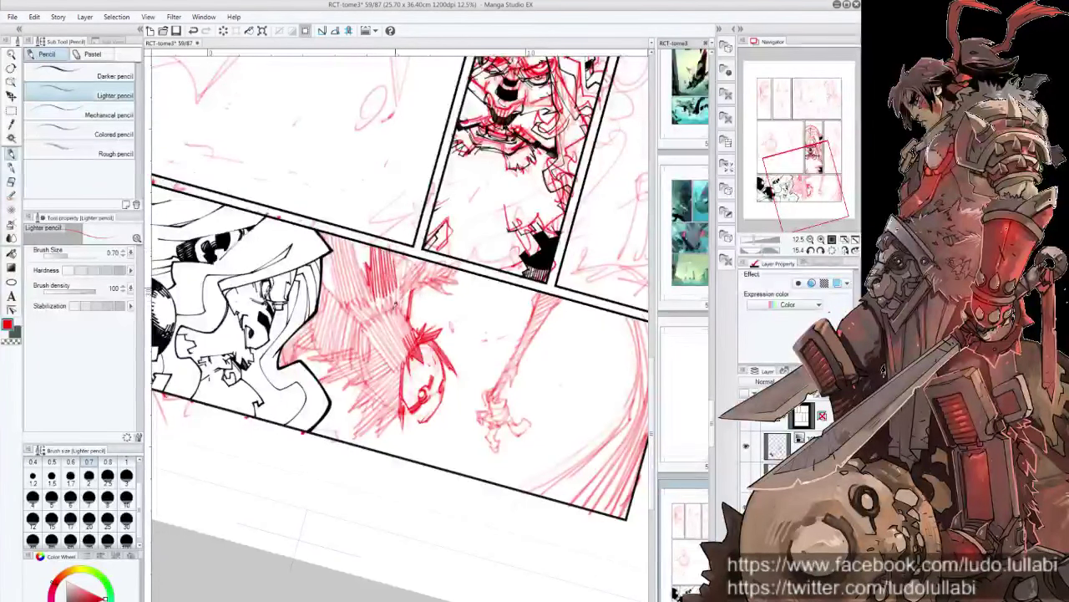
mouse_move(359, 364)
left_mouse_down()
mouse_move(346, 389)
mouse_move(393, 351)
left_mouse_up()
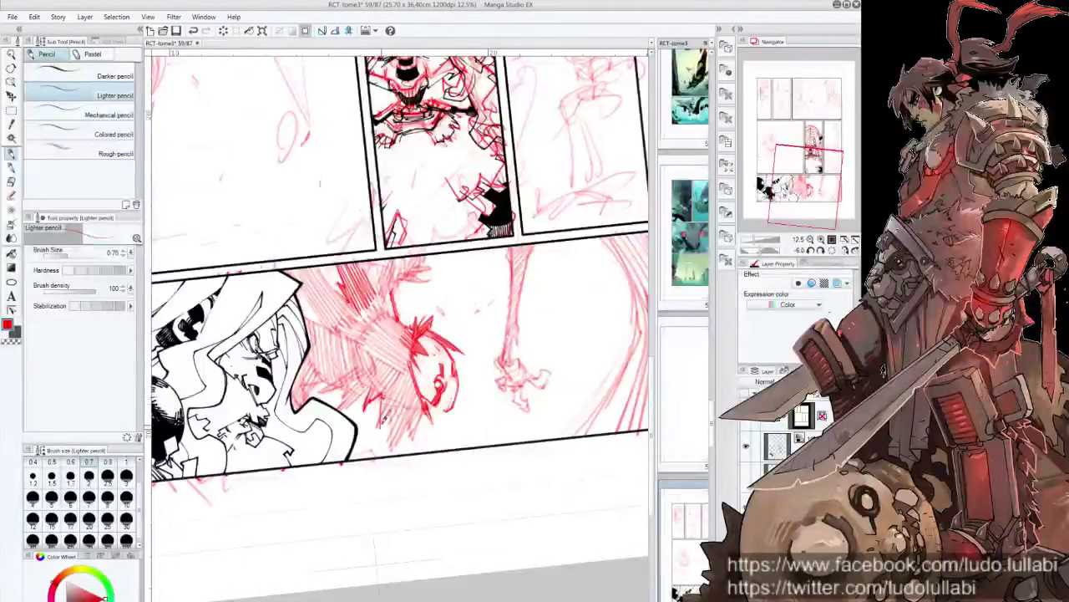
mouse_move(392, 409)
left_mouse_down()
mouse_move(383, 433)
mouse_move(406, 441)
left_mouse_up()
left_click_drag(426, 399, 420, 411)
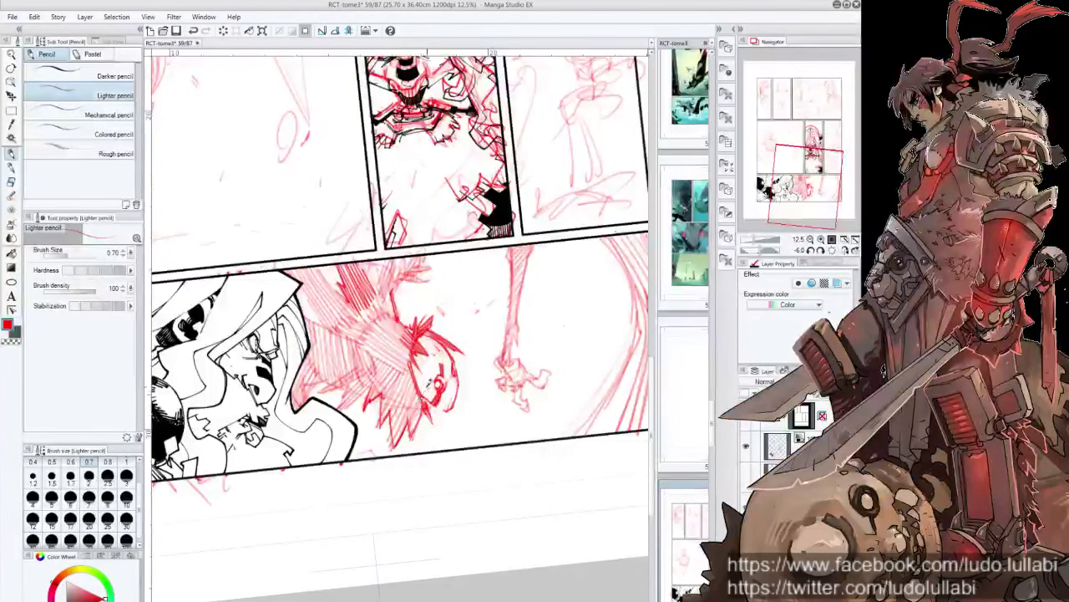
left_click_drag(424, 343, 420, 352)
mouse_move(393, 341)
left_mouse_down()
mouse_move(382, 372)
mouse_move(400, 373)
mouse_move(403, 396)
left_mouse_up()
mouse_move(396, 403)
left_mouse_down()
mouse_move(384, 424)
mouse_move(386, 441)
mouse_move(394, 438)
left_mouse_up()
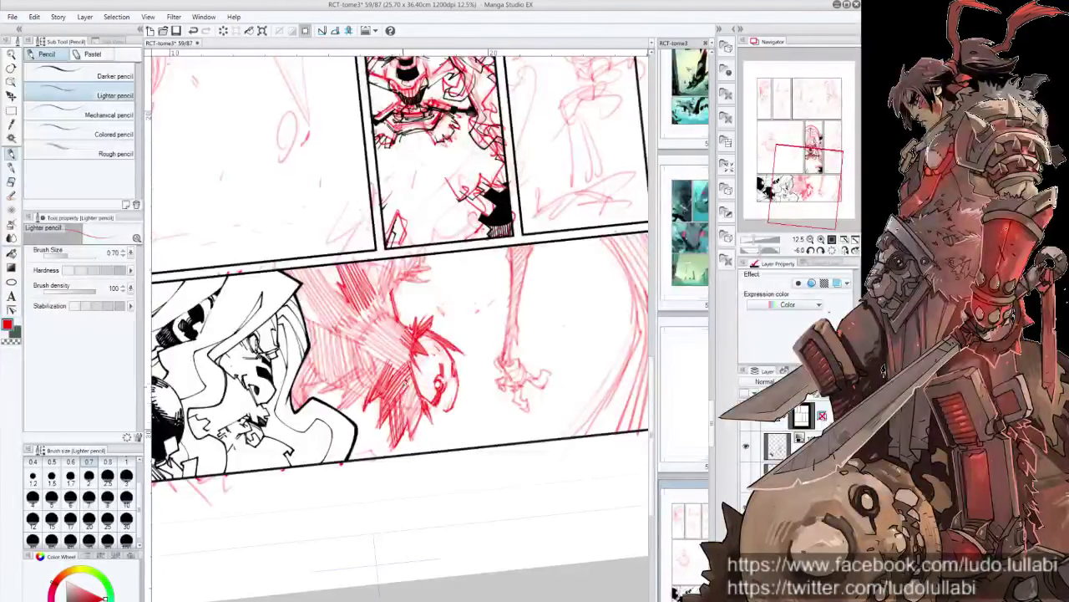
mouse_move(411, 381)
left_mouse_down()
mouse_move(401, 428)
mouse_move(423, 408)
left_mouse_up()
left_click_drag(428, 385, 415, 432)
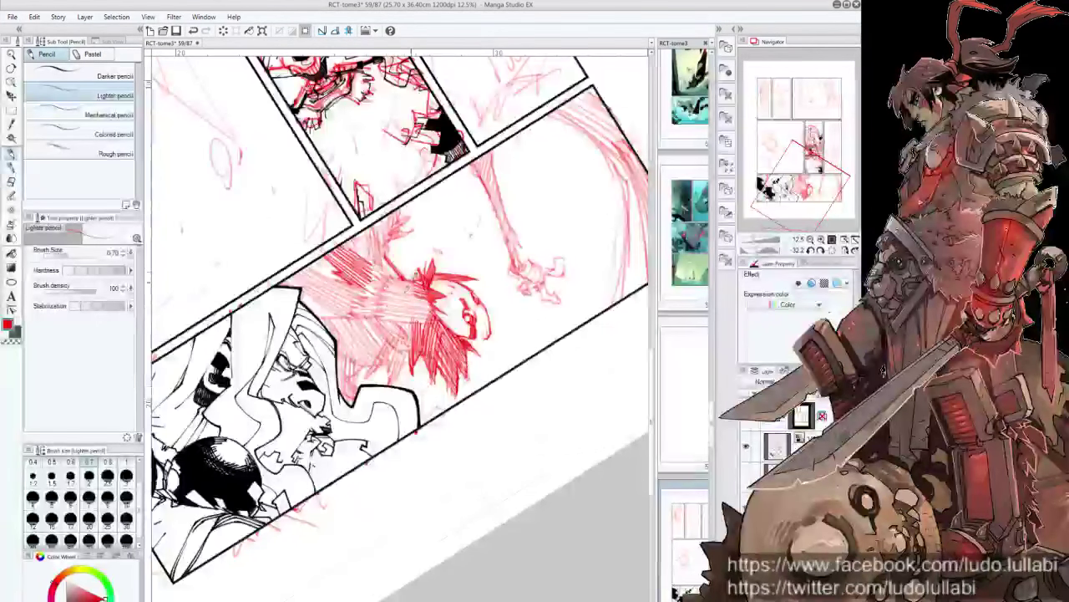
Step: Darken the red spiky hair with dense hatching, tilting the page about 37°
mouse_move(418, 282)
left_mouse_down()
mouse_move(395, 311)
mouse_move(386, 337)
mouse_move(396, 334)
left_mouse_up()
mouse_move(427, 303)
left_mouse_down()
mouse_move(416, 336)
mouse_move(386, 344)
mouse_move(388, 383)
left_mouse_up()
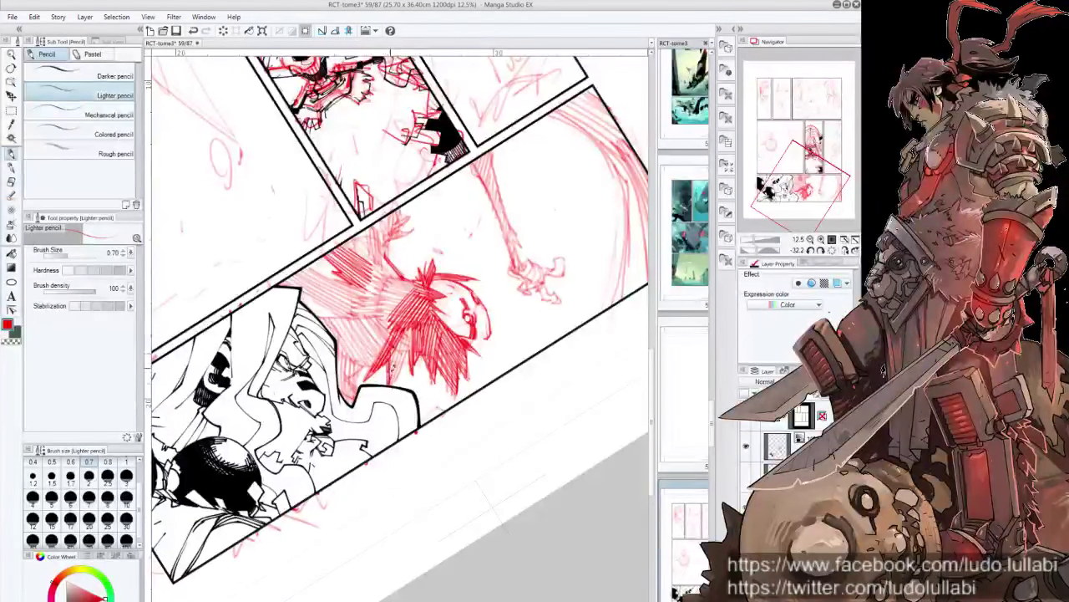
left_click_drag(413, 326, 403, 366)
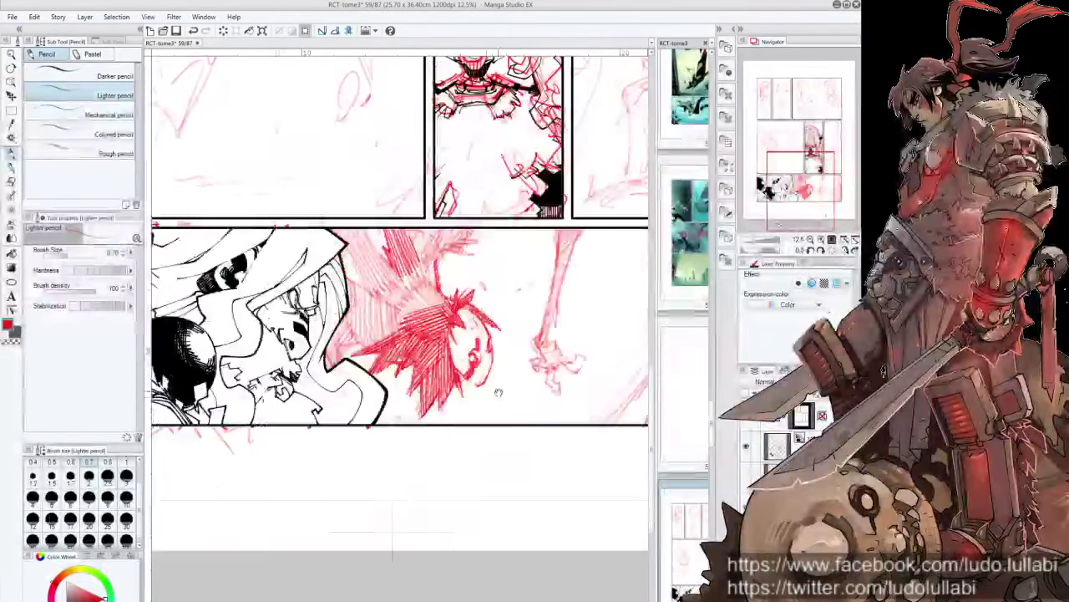
mouse_move(443, 422)
left_mouse_down()
mouse_move(381, 417)
mouse_move(344, 389)
left_mouse_up()
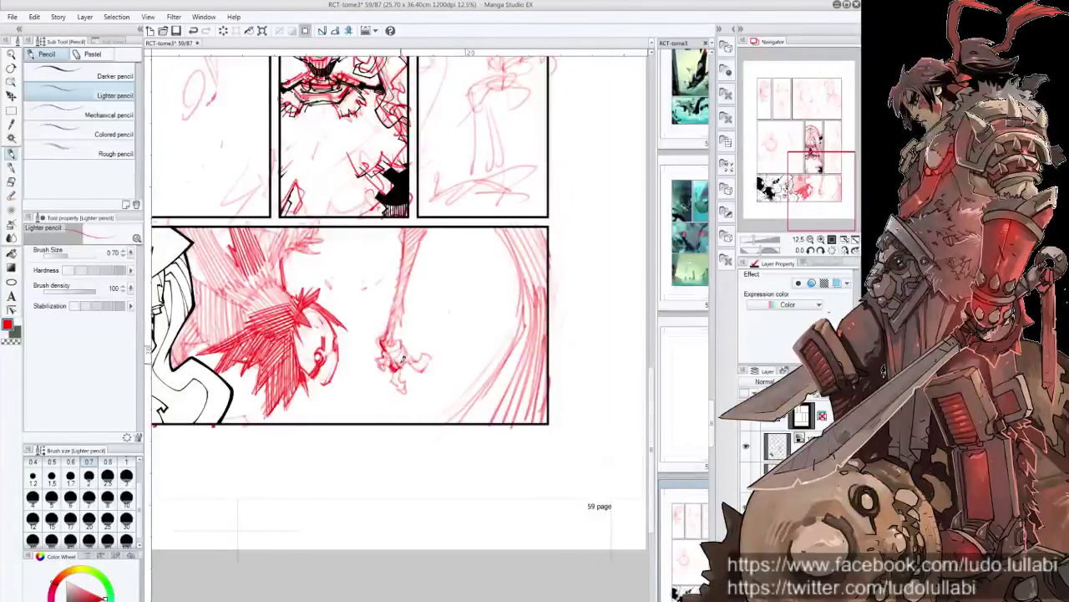
left_click_drag(411, 329, 367, 324)
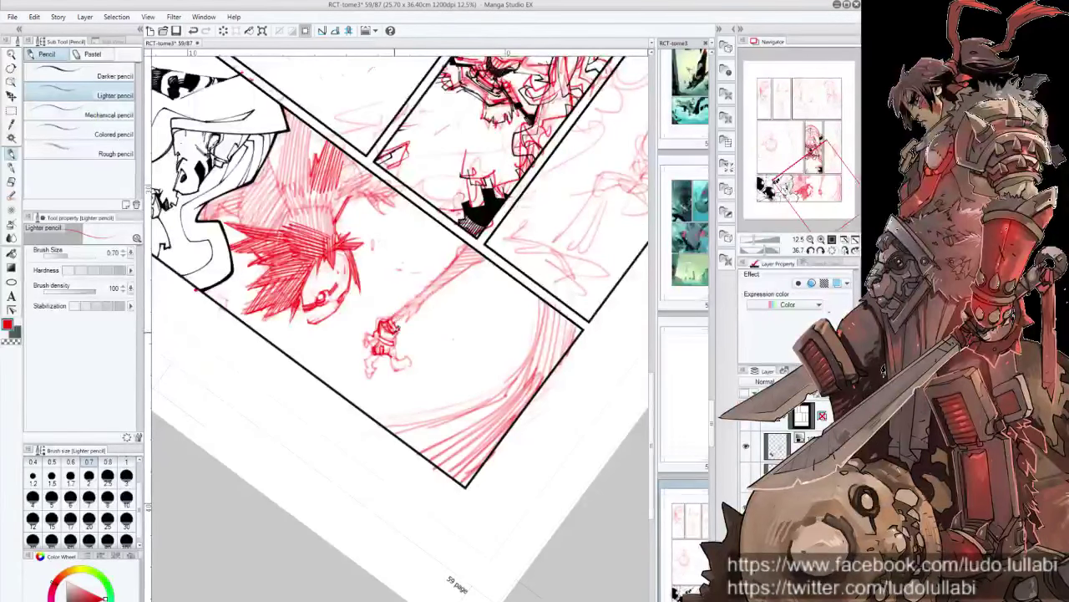
Step: Sketch the small figure's head and darken its arm streak up to the panel border
mouse_move(395, 358)
left_mouse_down()
mouse_move(411, 351)
mouse_move(375, 344)
mouse_move(377, 374)
left_mouse_up()
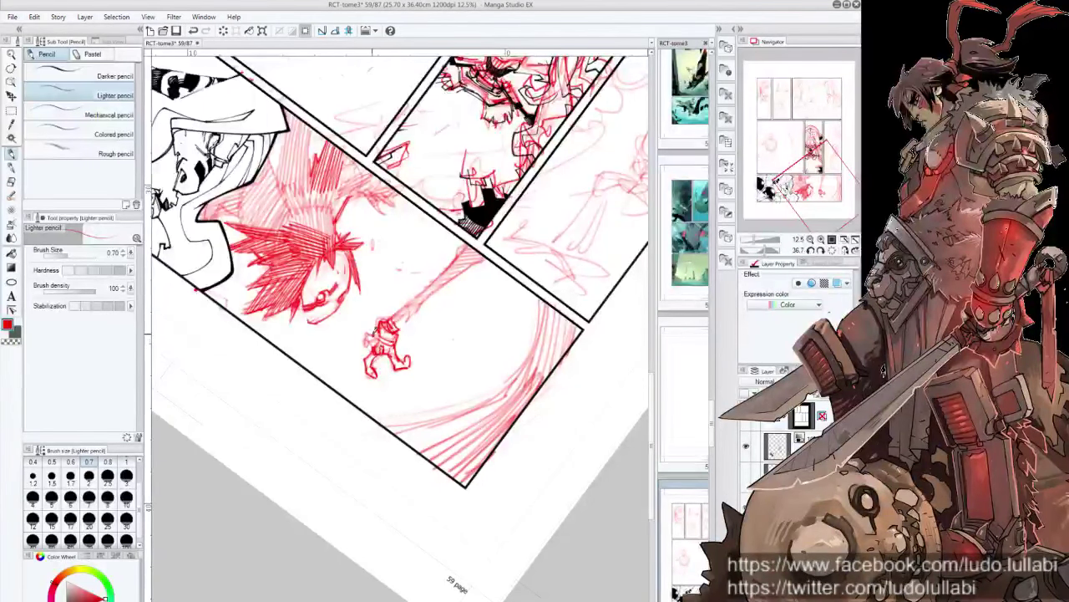
left_click_drag(371, 336, 372, 327)
left_click_drag(390, 321, 399, 313)
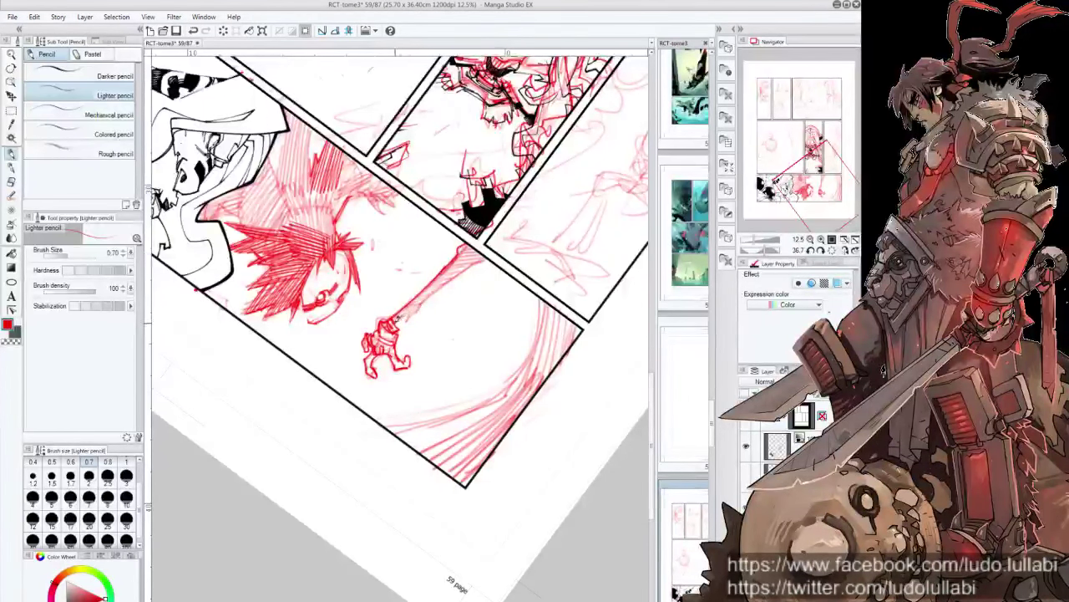
left_click_drag(410, 316, 482, 253)
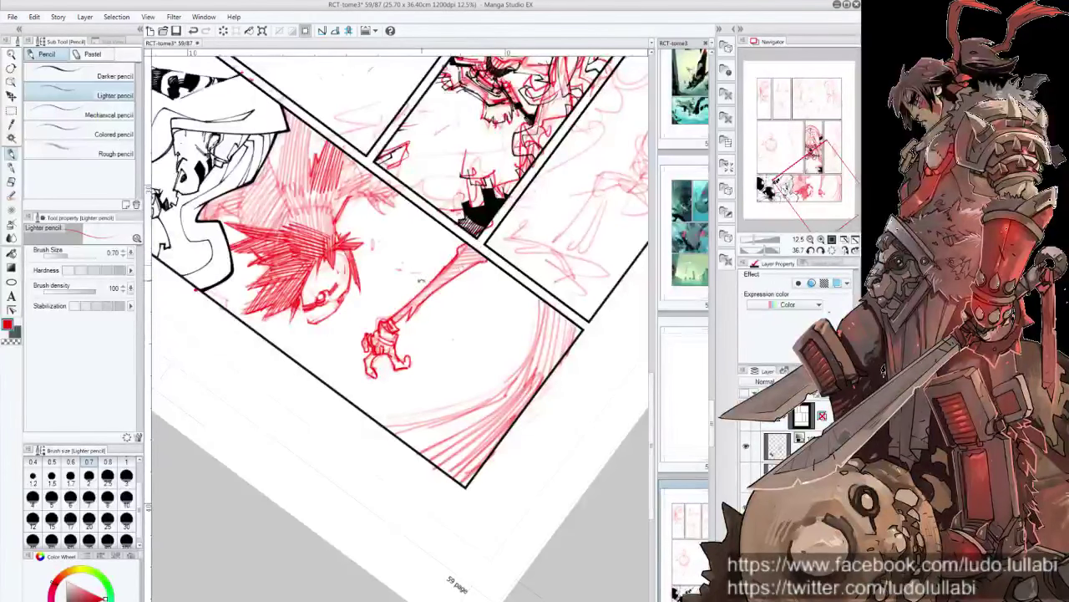
key("ctrl+shift+r")
left_click(75, 77)
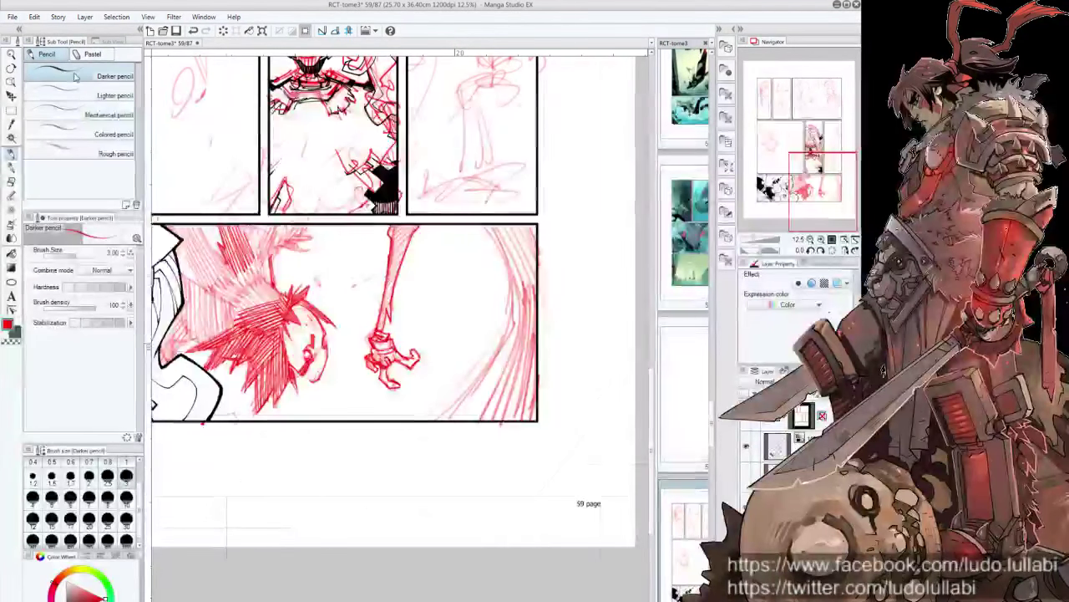
Step: Lay dark hatching into the hair with the Darker pencil at brush sizes 6 and 2.5
left_click_drag(197, 241, 244, 278)
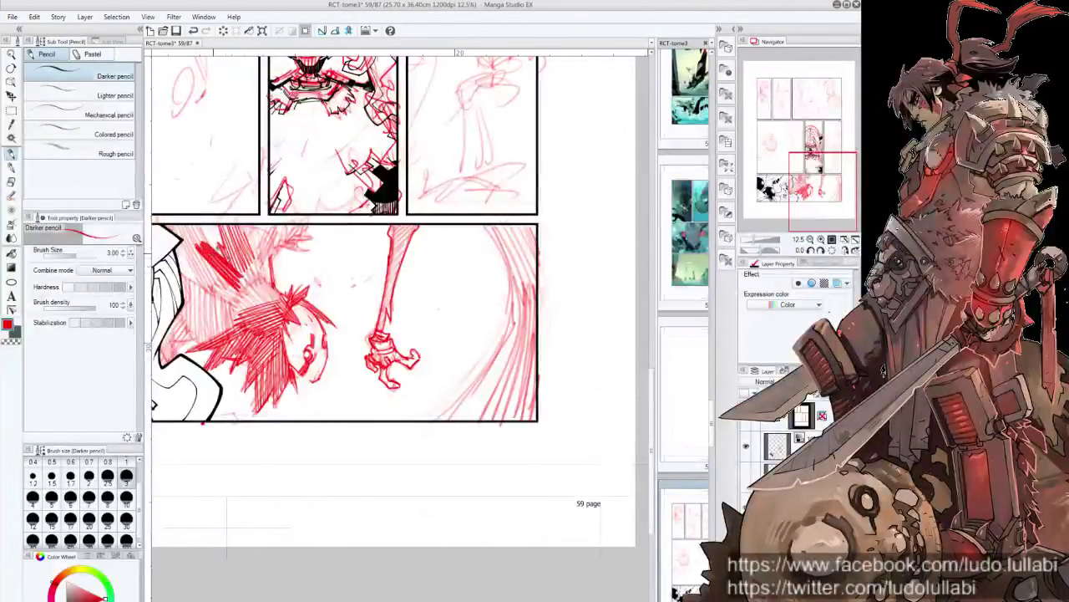
left_click(70, 497)
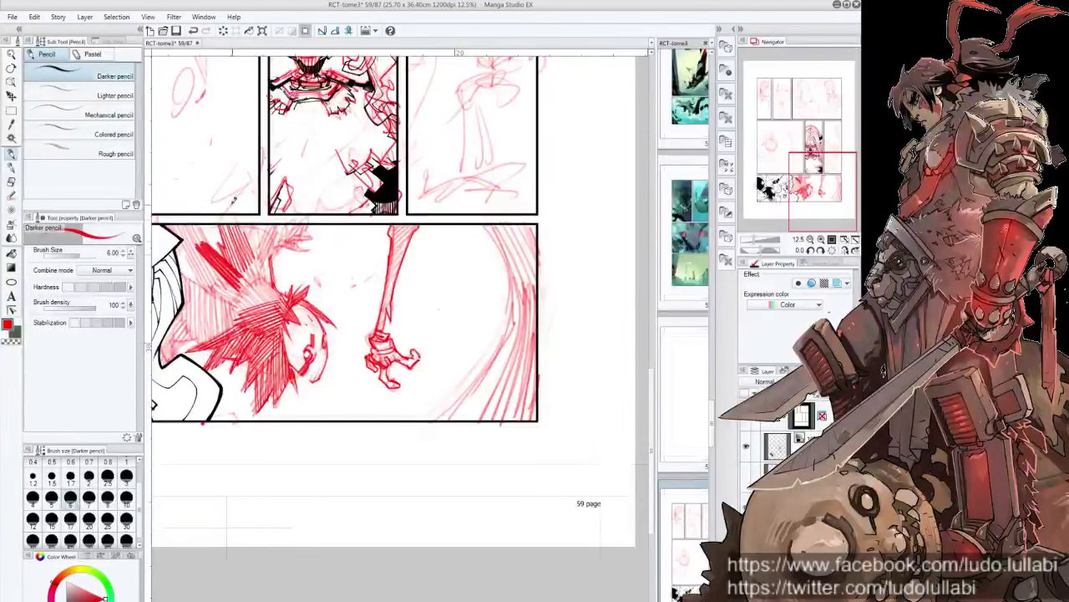
left_click_drag(244, 222, 264, 311)
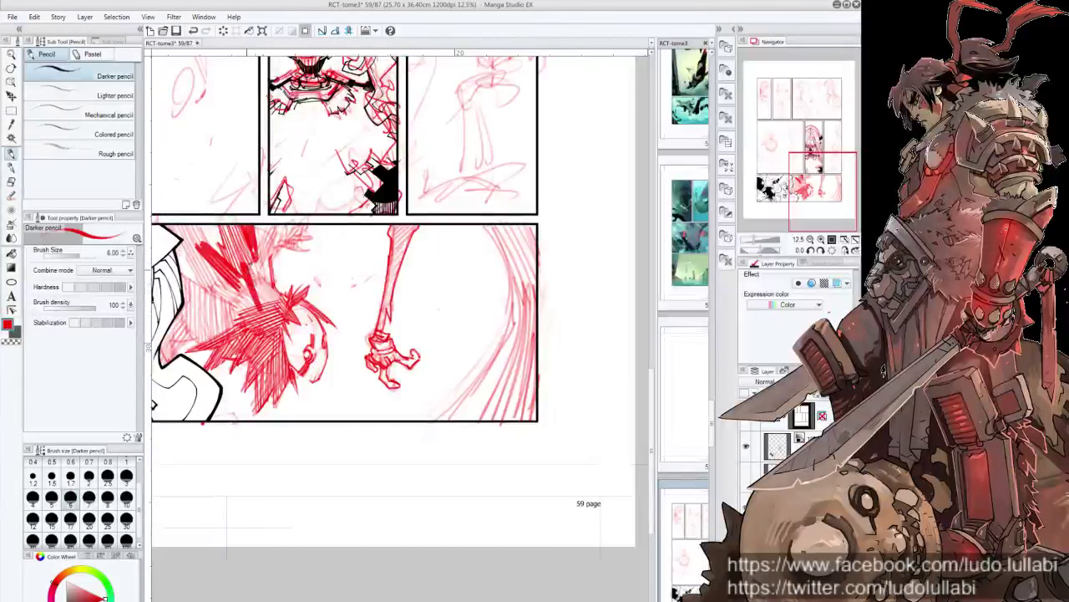
left_click_drag(250, 252, 272, 306)
mouse_move(256, 244)
left_mouse_down()
mouse_move(277, 290)
mouse_move(351, 251)
left_mouse_up()
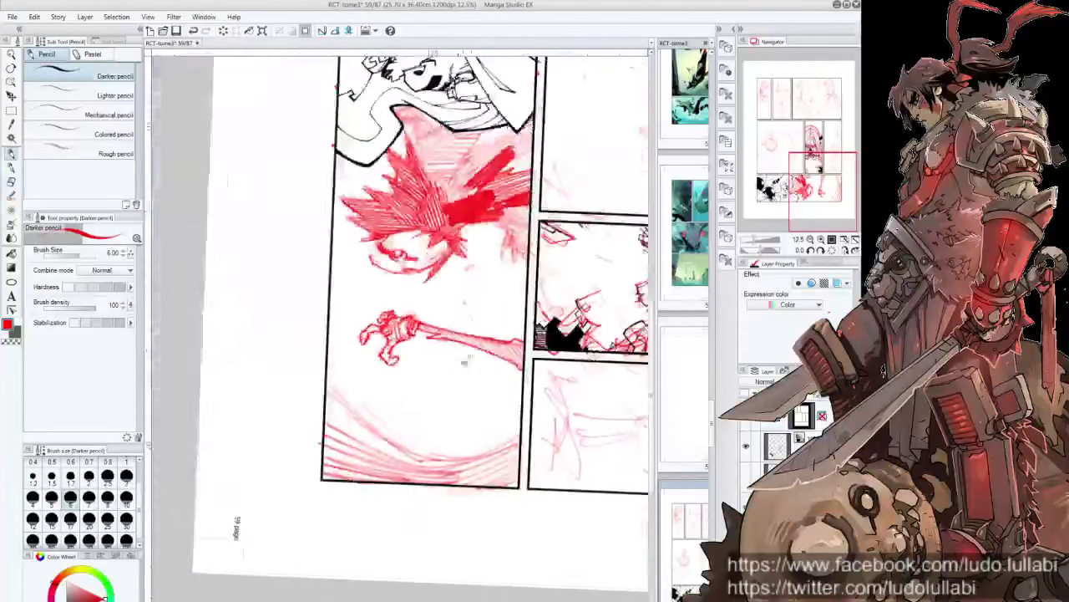
left_click_drag(401, 326, 434, 276)
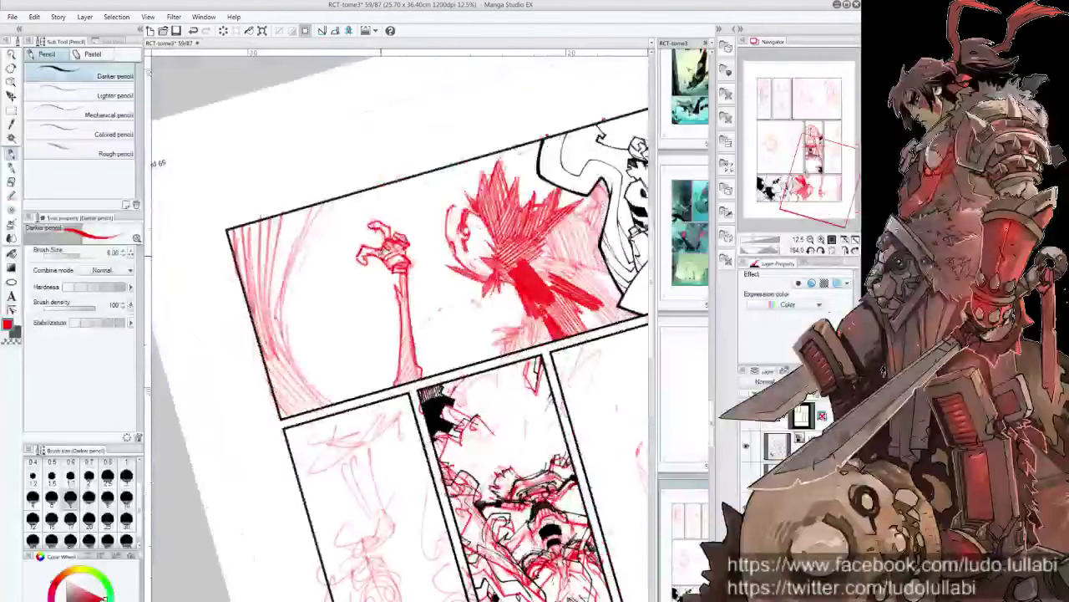
left_click(108, 476)
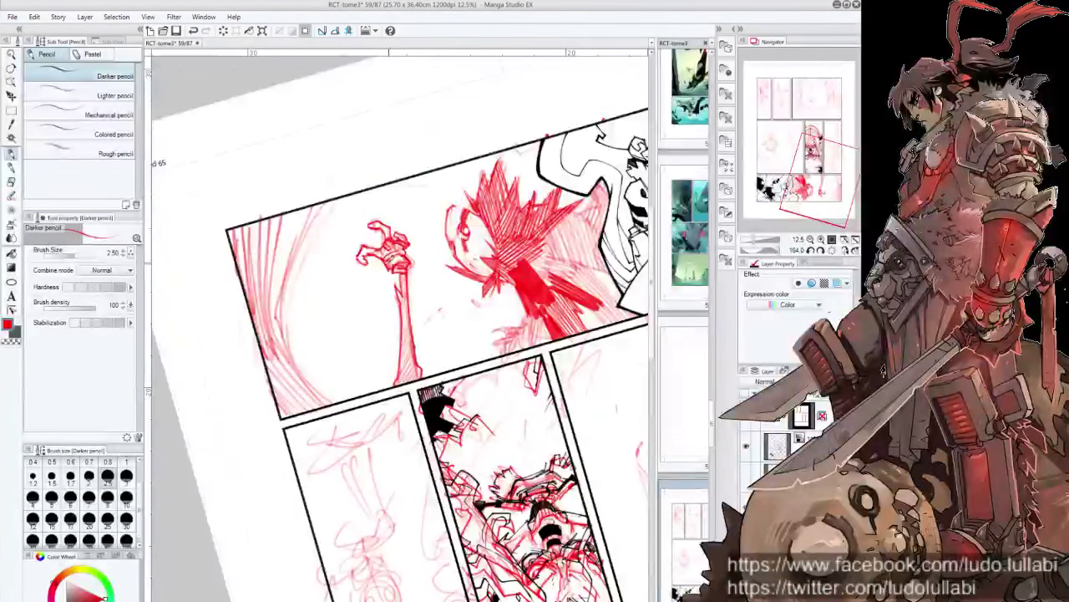
left_click_drag(260, 322, 281, 380)
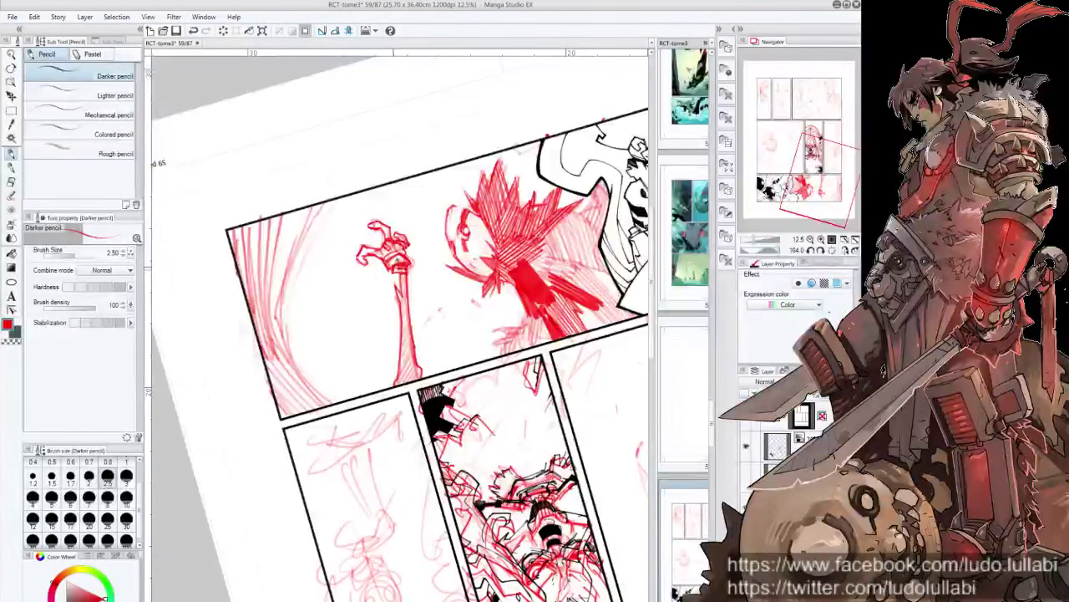
Step: Thicken and lengthen the small figure's arm and darken its red hand
left_click_drag(396, 261, 417, 378)
left_click_drag(398, 285, 406, 306)
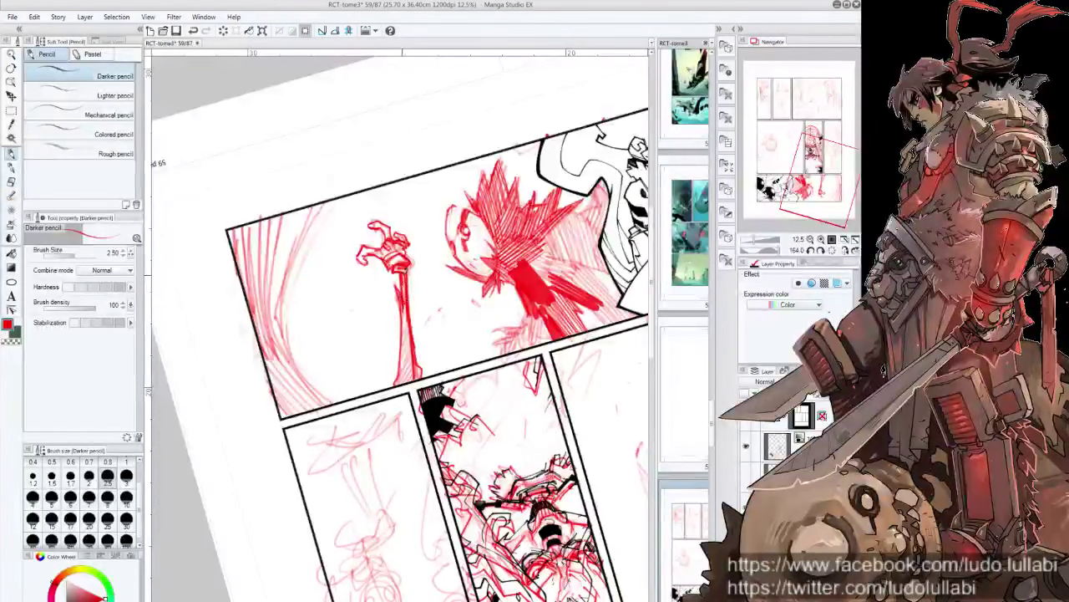
left_click_drag(399, 268, 405, 376)
left_click_drag(404, 293, 408, 368)
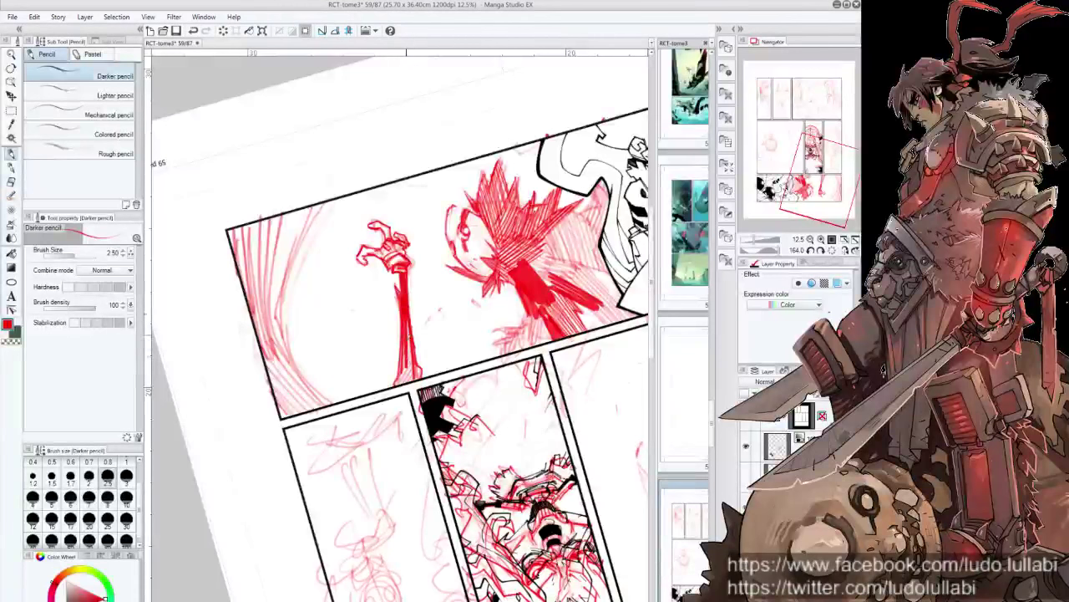
left_click_drag(404, 322, 409, 385)
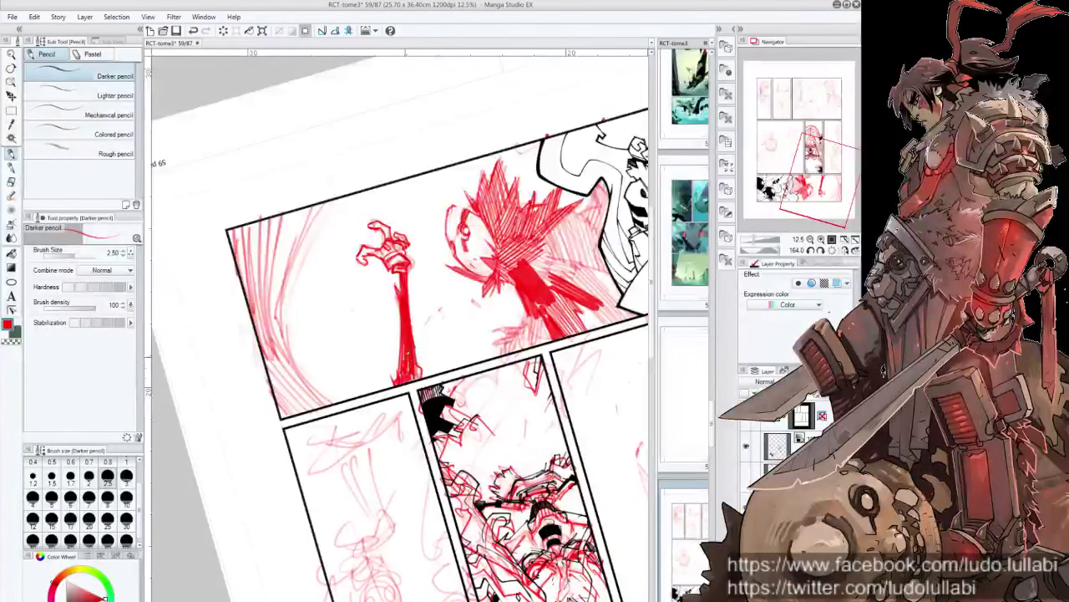
left_click_drag(408, 348, 330, 223)
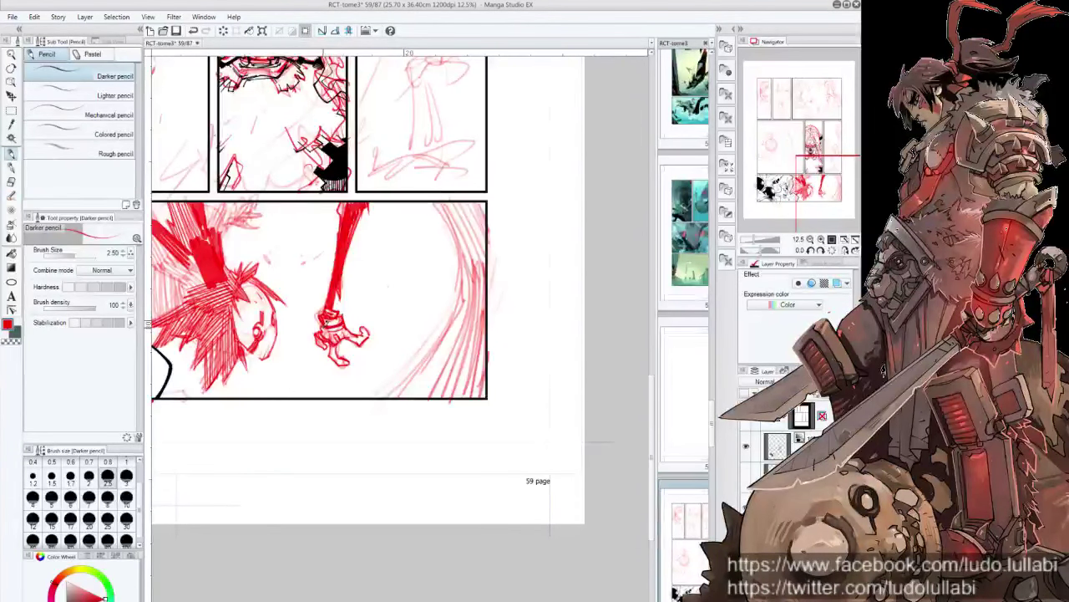
mouse_move(323, 320)
left_mouse_down()
mouse_move(336, 340)
mouse_move(342, 333)
left_mouse_up()
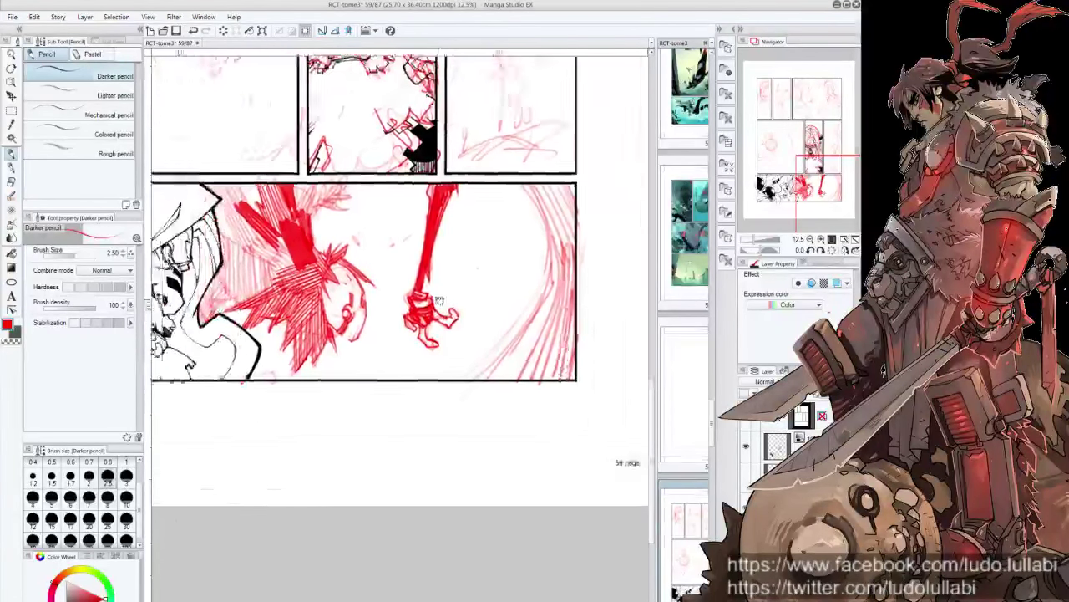
Step: Build up red hatching along the spiky figure's left edge
left_click_drag(380, 290, 440, 286)
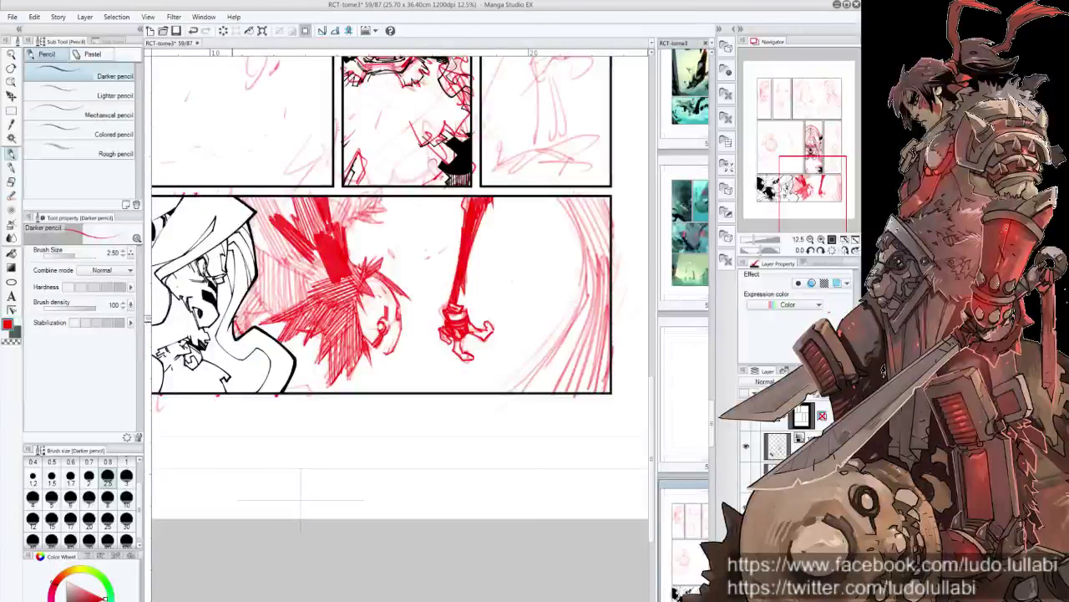
left_click_drag(247, 307, 241, 336)
mouse_move(250, 288)
left_mouse_down()
mouse_move(239, 331)
mouse_move(246, 310)
left_mouse_up()
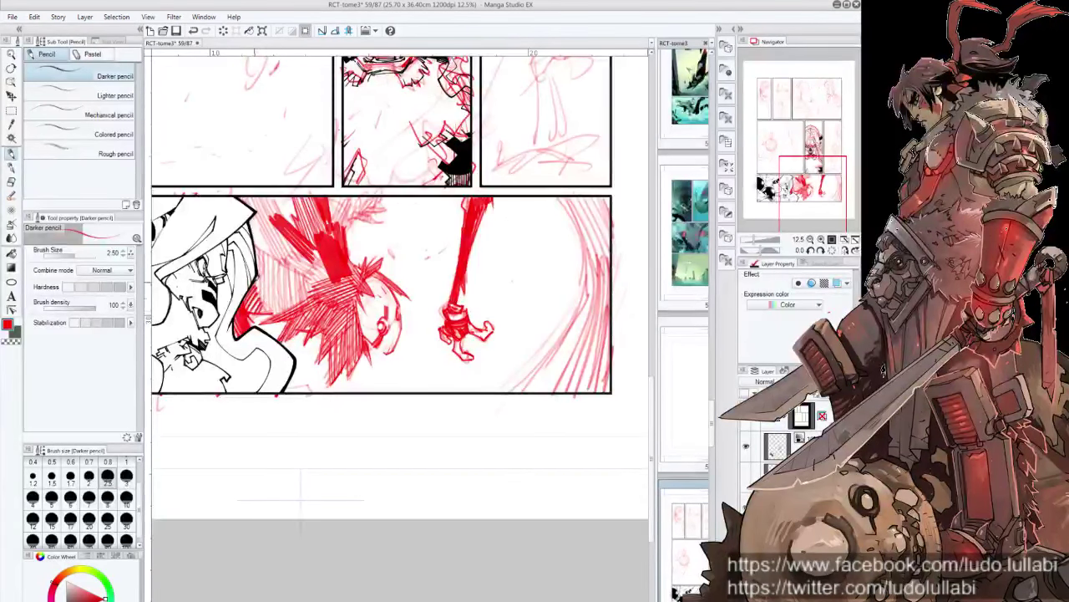
mouse_move(267, 276)
left_mouse_down()
mouse_move(247, 318)
mouse_move(259, 314)
left_mouse_up()
Step: Hatch across the top of the spiky hair out to its tip
scroll(335, 284, "up", 2)
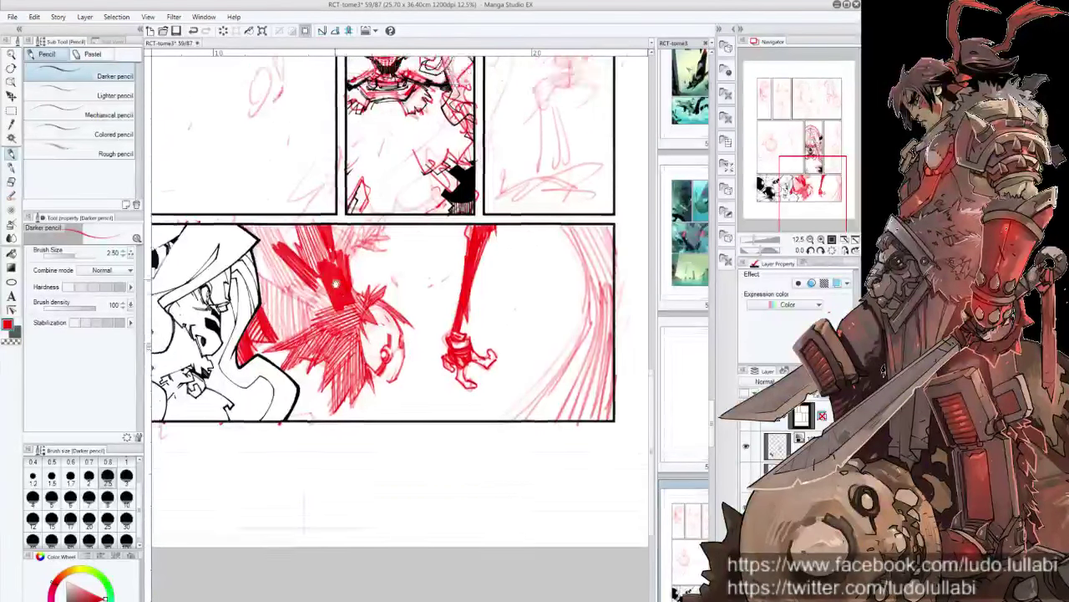
scroll(335, 284, "up", 2)
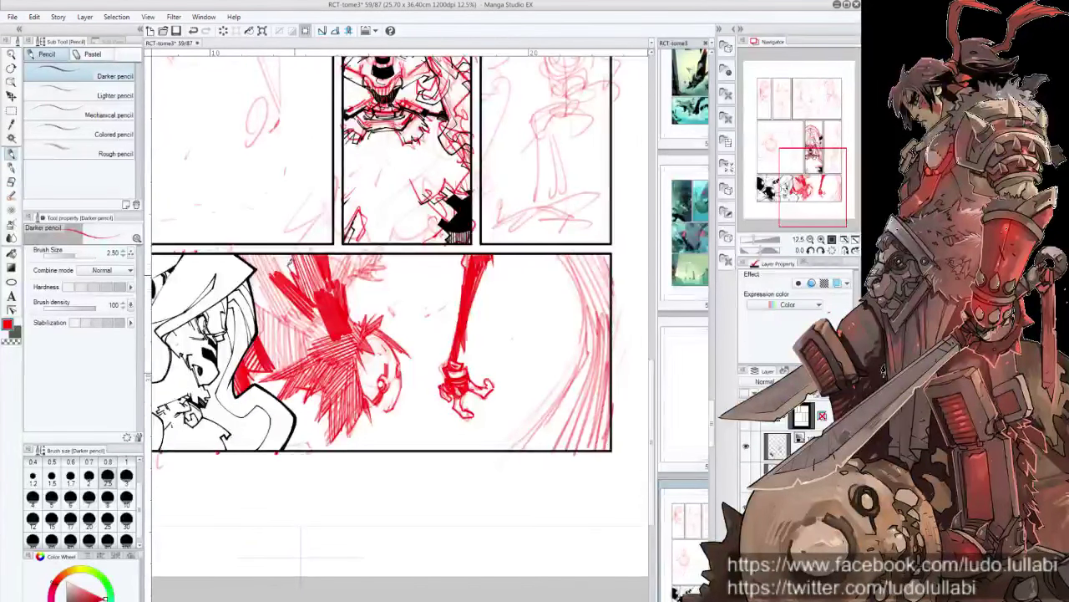
mouse_move(305, 255)
left_mouse_down()
mouse_move(296, 292)
mouse_move(305, 308)
left_mouse_up()
mouse_move(305, 248)
left_mouse_down()
mouse_move(300, 292)
mouse_move(305, 271)
mouse_move(333, 292)
left_mouse_up()
mouse_move(351, 252)
left_mouse_down()
mouse_move(336, 291)
mouse_move(333, 283)
mouse_move(340, 308)
left_mouse_up()
left_click_drag(368, 254, 356, 277)
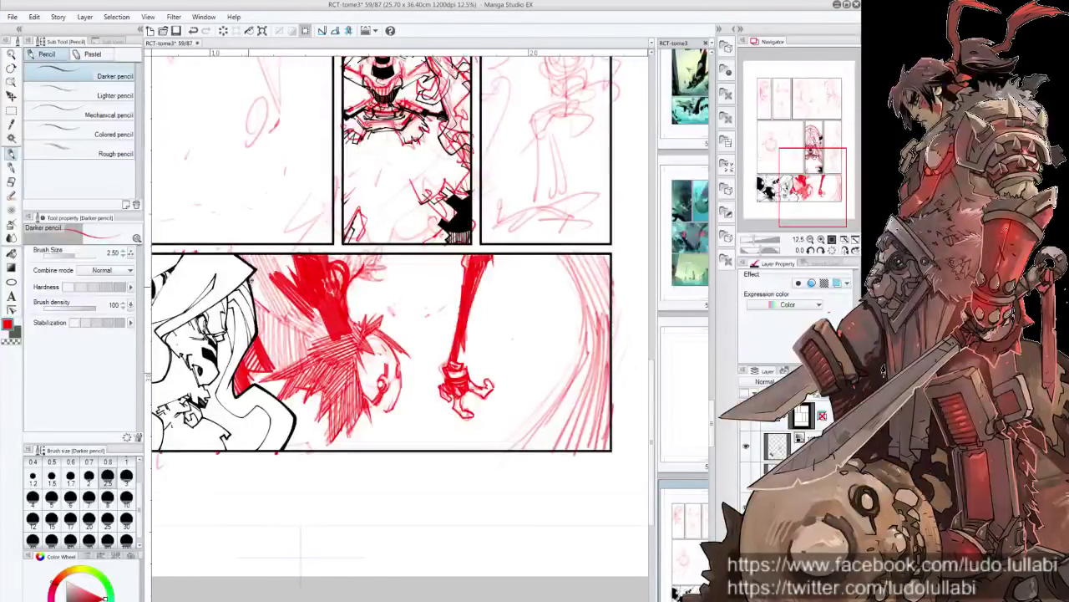
Step: Build up hatching along the hair's left edge, lower left and middle
left_click_drag(284, 289, 256, 315)
left_click_drag(266, 269, 247, 298)
mouse_move(248, 256)
left_mouse_down()
mouse_move(288, 318)
mouse_move(281, 291)
mouse_move(307, 311)
left_mouse_up()
left_click_drag(274, 349, 294, 373)
mouse_move(259, 323)
left_mouse_down()
mouse_move(307, 366)
mouse_move(333, 344)
left_mouse_up()
mouse_move(289, 303)
left_mouse_down()
mouse_move(333, 340)
mouse_move(323, 295)
mouse_move(352, 260)
left_mouse_up()
mouse_move(351, 191)
left_mouse_down()
mouse_move(371, 227)
mouse_move(413, 247)
left_mouse_up()
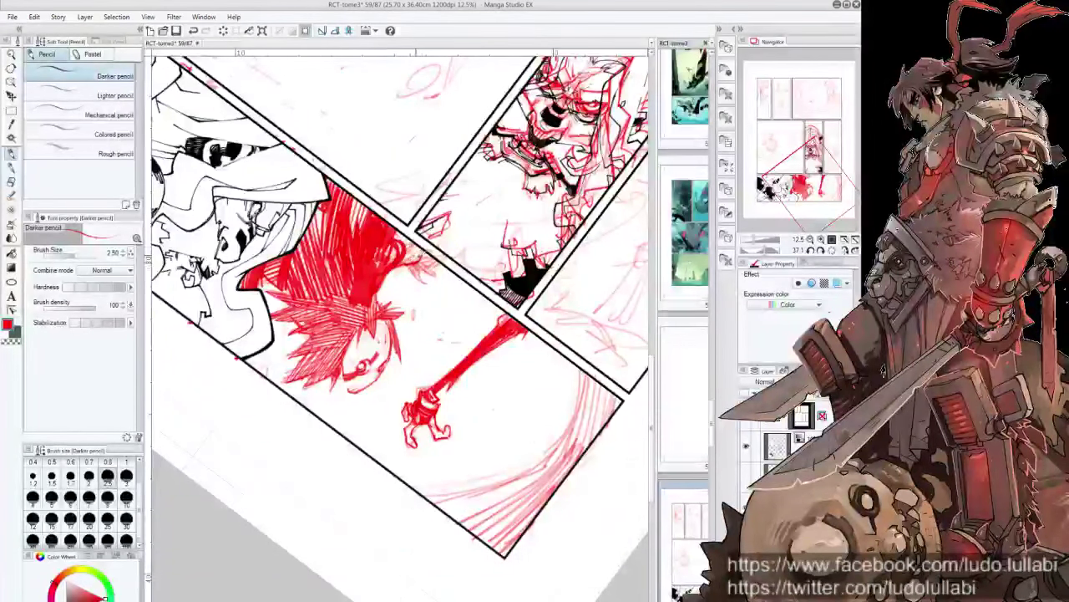
Step: Reset the page upright and draw a bold diagonal line along the panel's right edge
left_click_drag(421, 284, 391, 52)
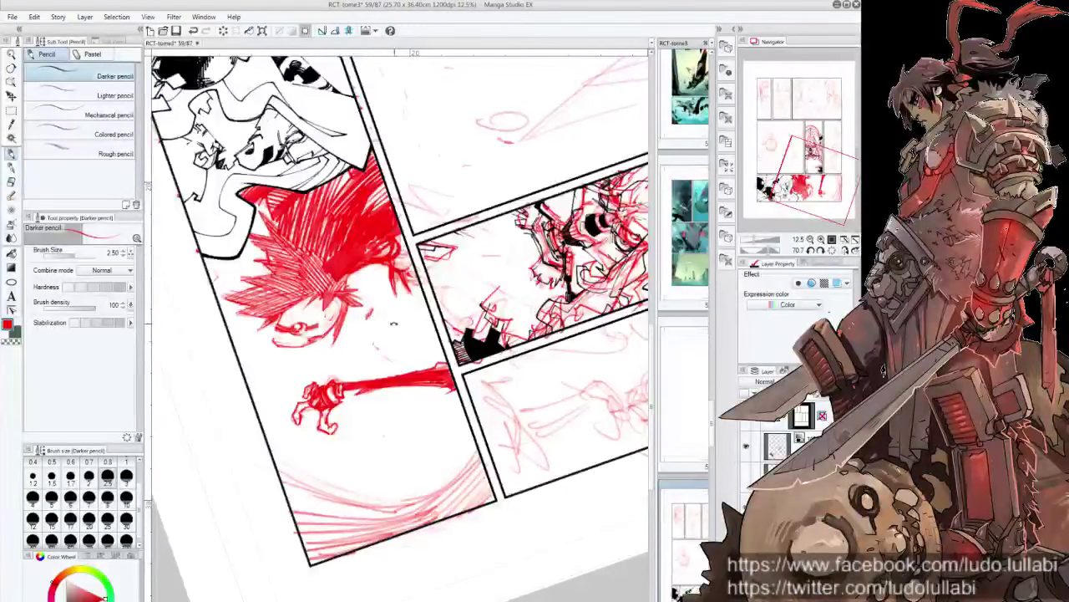
left_click_drag(393, 324, 433, 222)
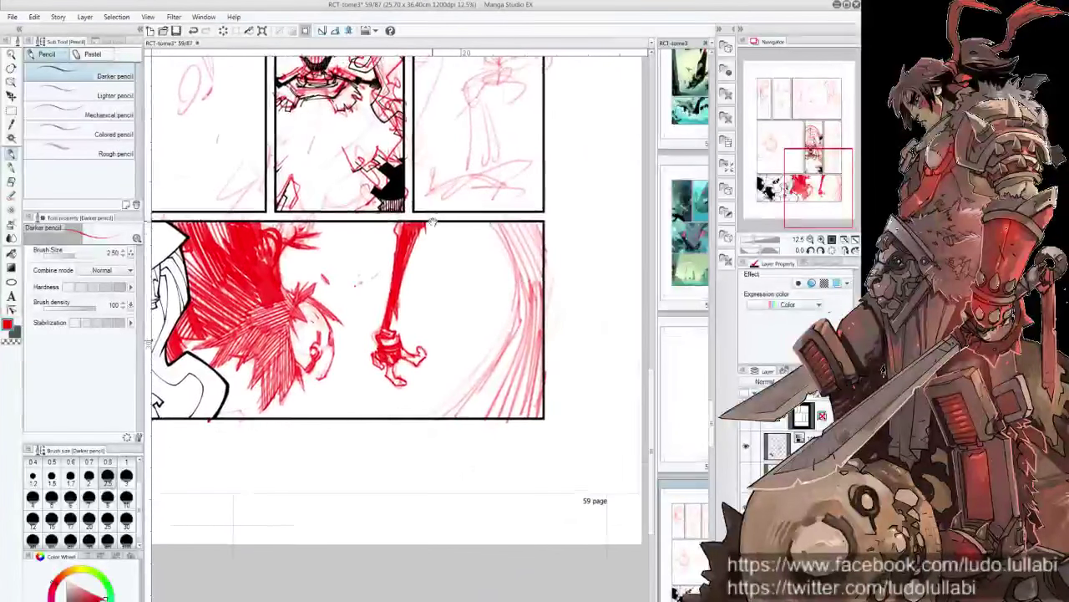
mouse_move(519, 303)
left_mouse_down()
mouse_move(503, 352)
mouse_move(468, 399)
mouse_move(512, 332)
mouse_move(452, 417)
left_mouse_up()
left_click_drag(506, 350, 455, 417)
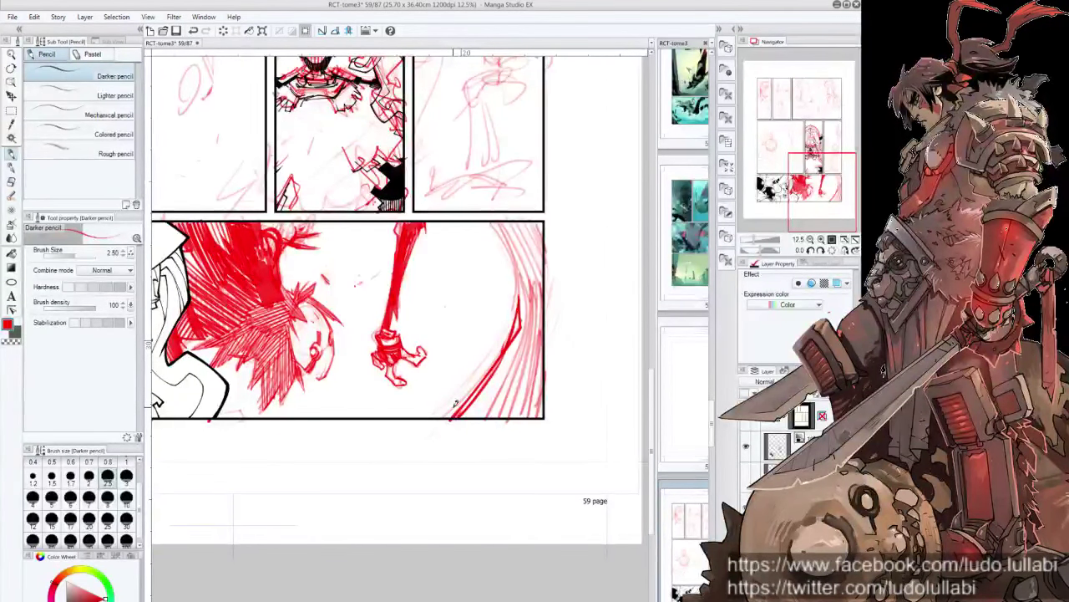
Step: Build up red streaks along the bottom panel's top-right and right side, plus a hair mark
left_click_drag(456, 404, 415, 491)
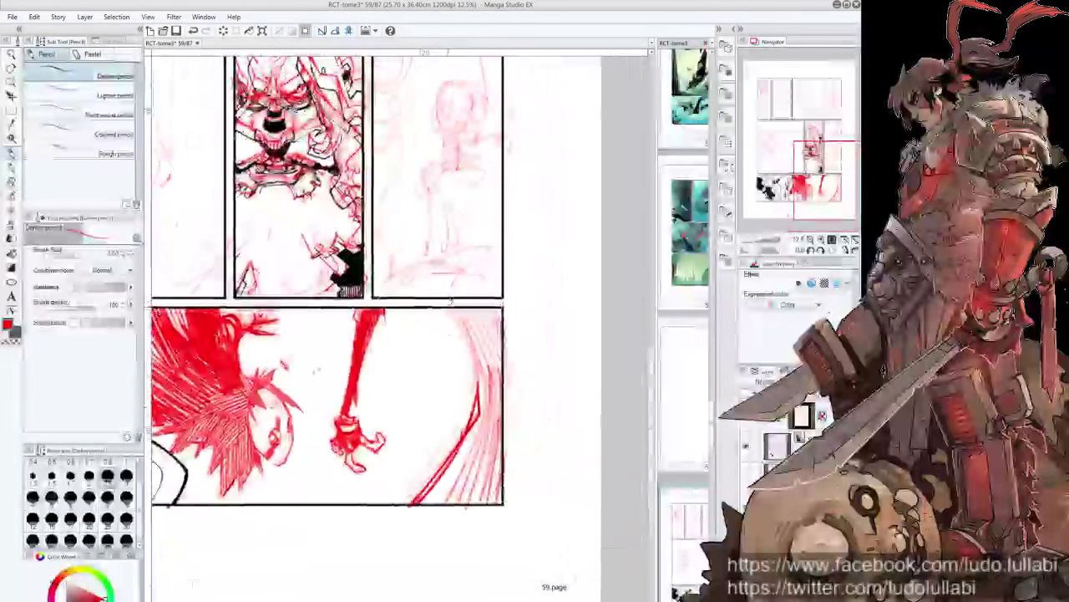
left_click_drag(456, 305, 488, 373)
mouse_move(495, 309)
left_mouse_down()
mouse_move(473, 375)
mouse_move(473, 345)
mouse_move(484, 352)
left_mouse_up()
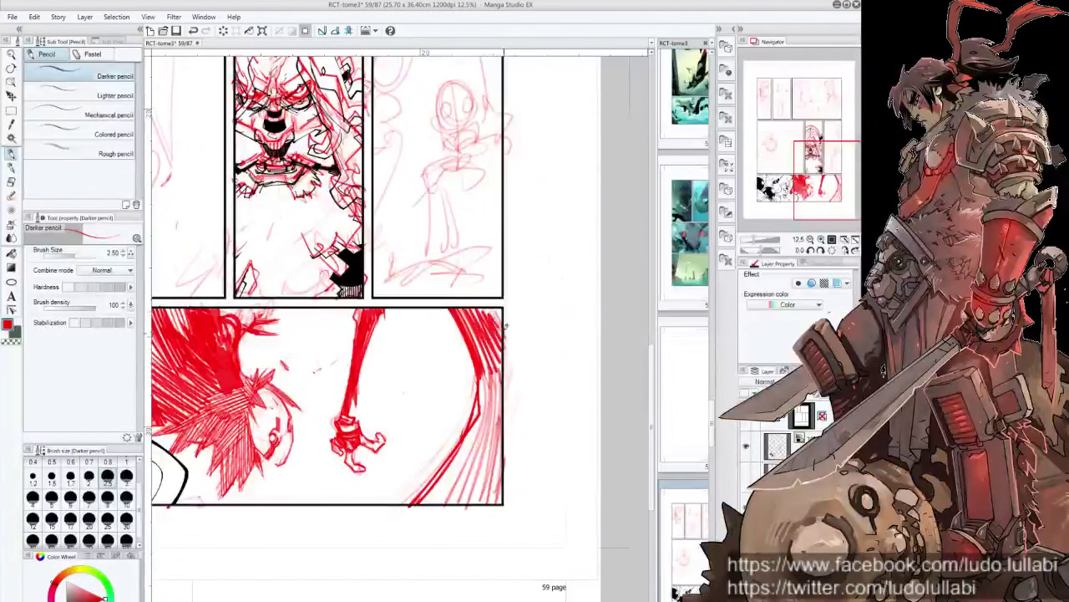
left_click_drag(505, 288, 477, 361)
left_click_drag(491, 354, 489, 479)
mouse_move(481, 400)
left_mouse_down()
mouse_move(445, 505)
mouse_move(461, 500)
left_mouse_up()
mouse_move(501, 416)
left_mouse_down()
mouse_move(469, 506)
mouse_move(482, 504)
left_mouse_up()
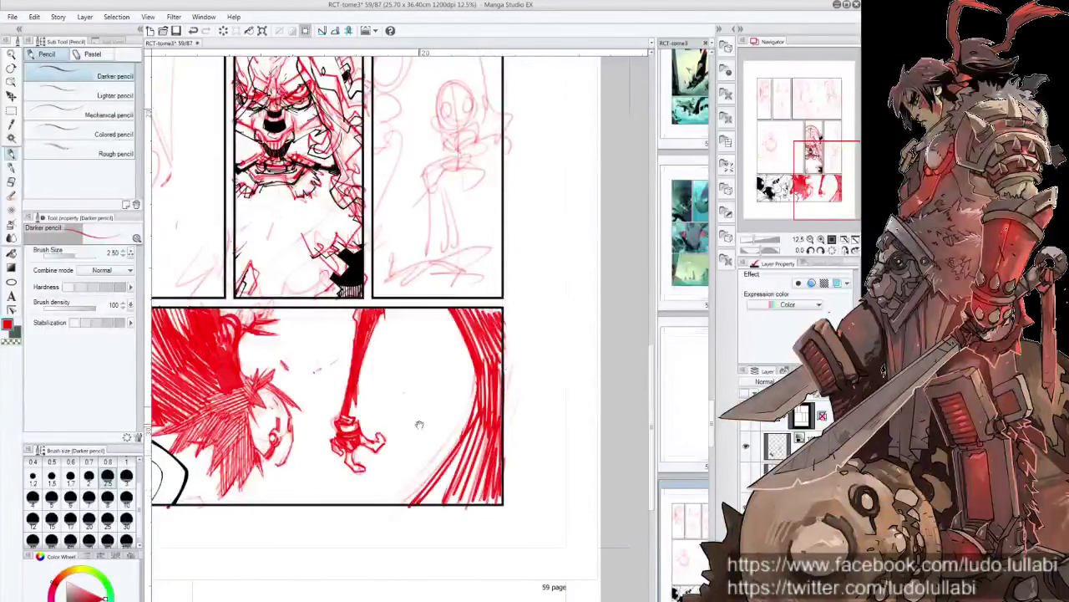
left_click_drag(396, 433, 531, 416)
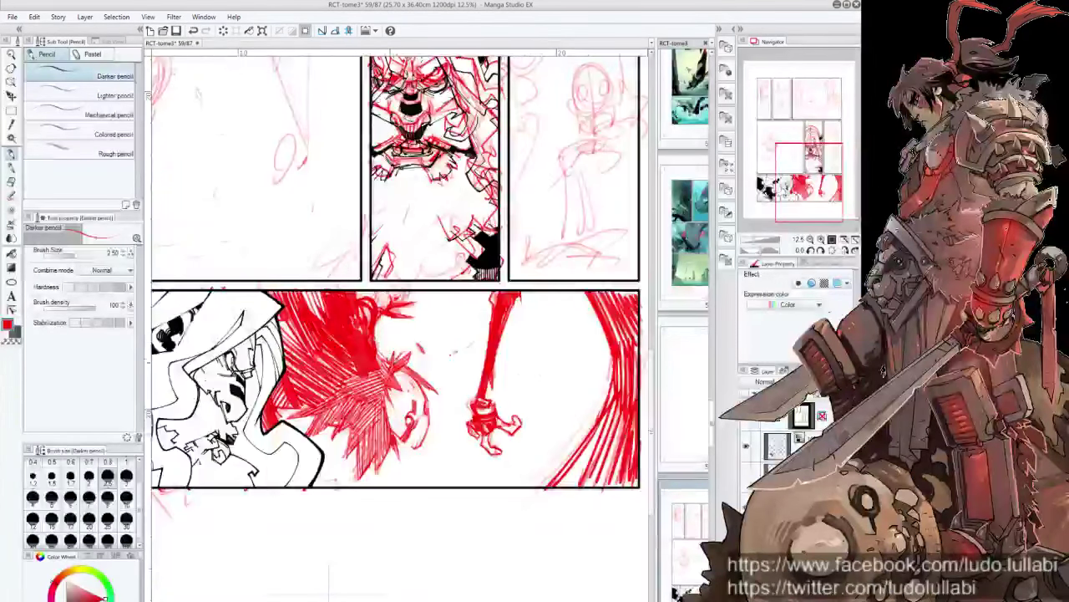
mouse_move(386, 359)
left_mouse_down()
mouse_move(379, 336)
mouse_move(390, 346)
left_mouse_up()
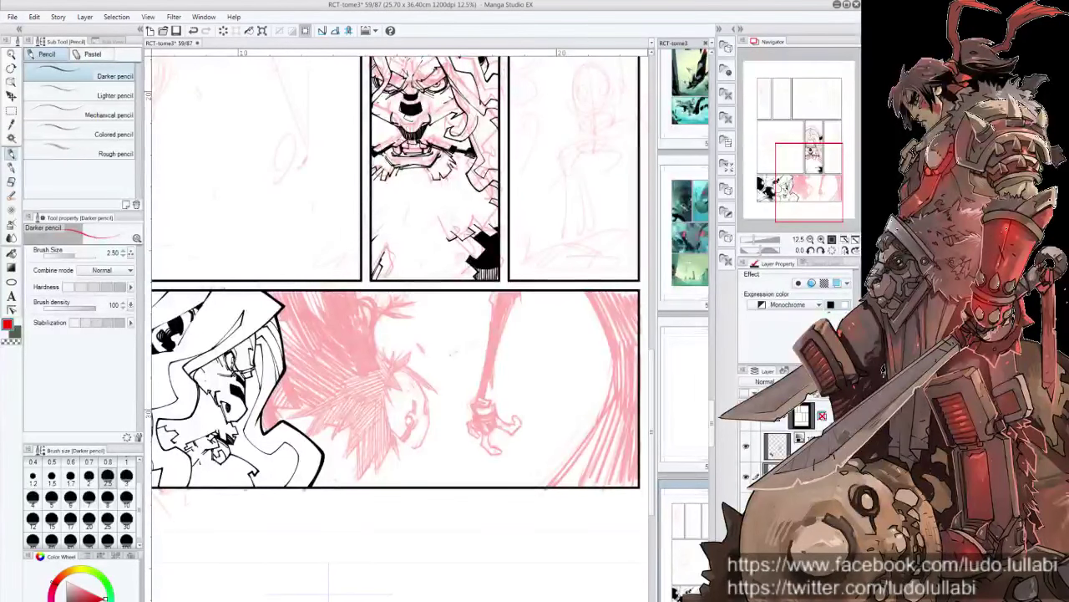
Step: Show the sketch layer in Gray and select the ink ludo pen in black
left_click(792, 306)
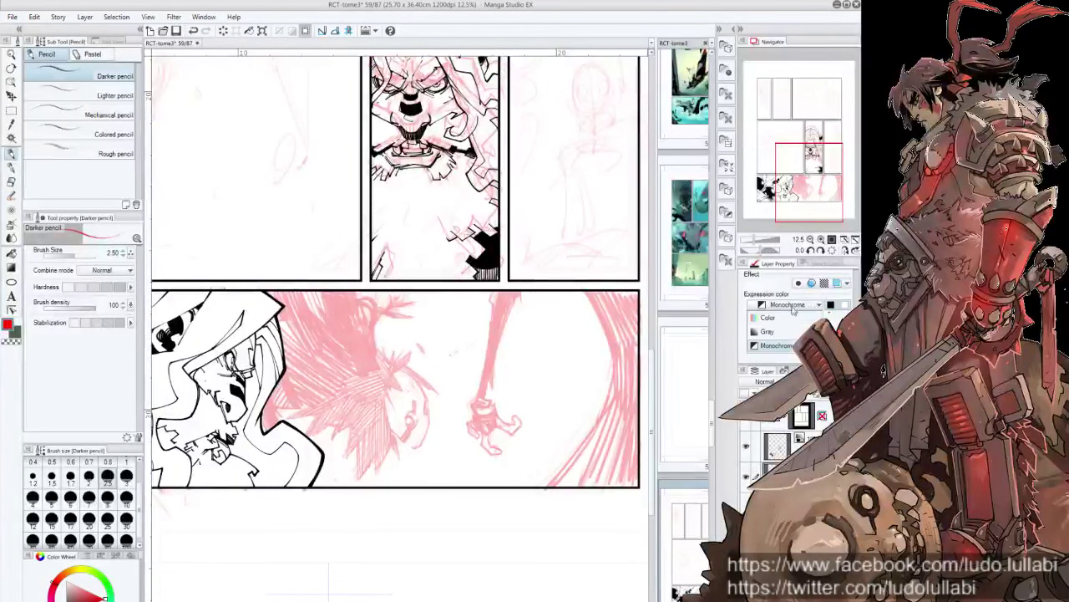
left_click(765, 332)
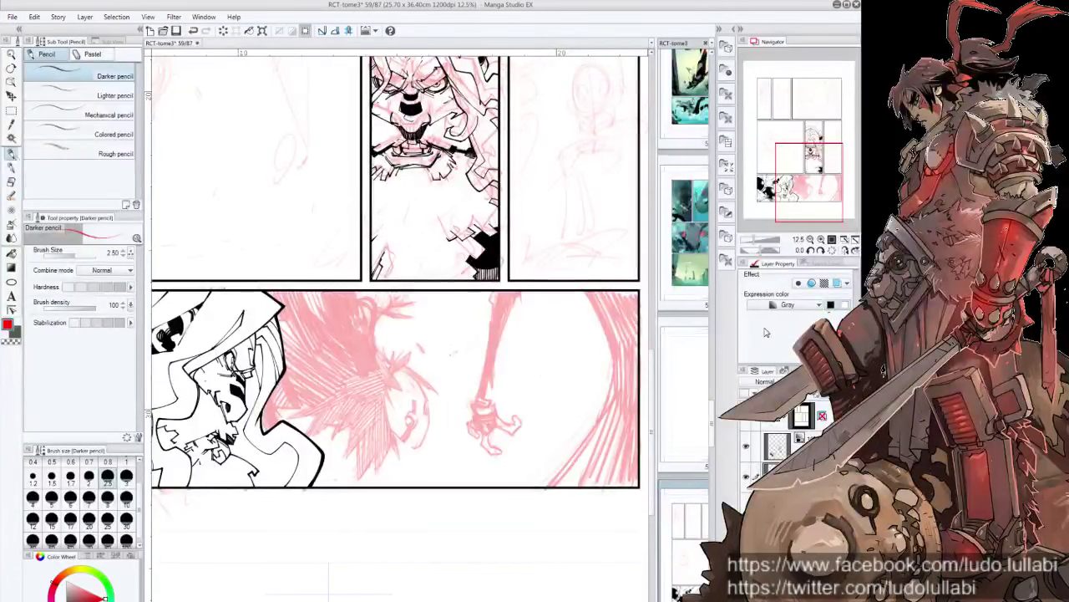
left_click(12, 167)
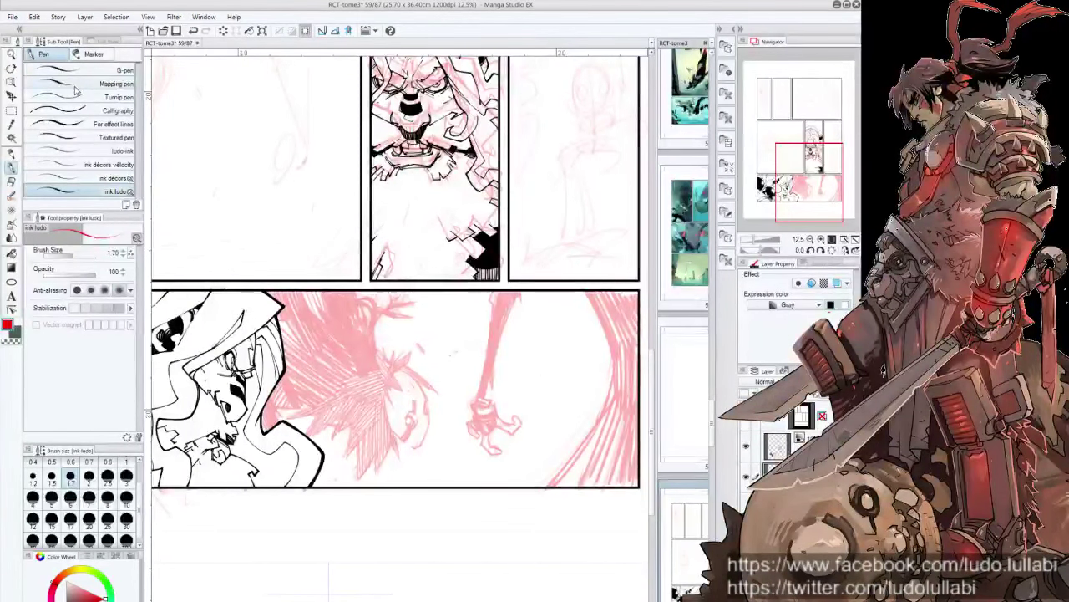
scroll(422, 413, "up", 1)
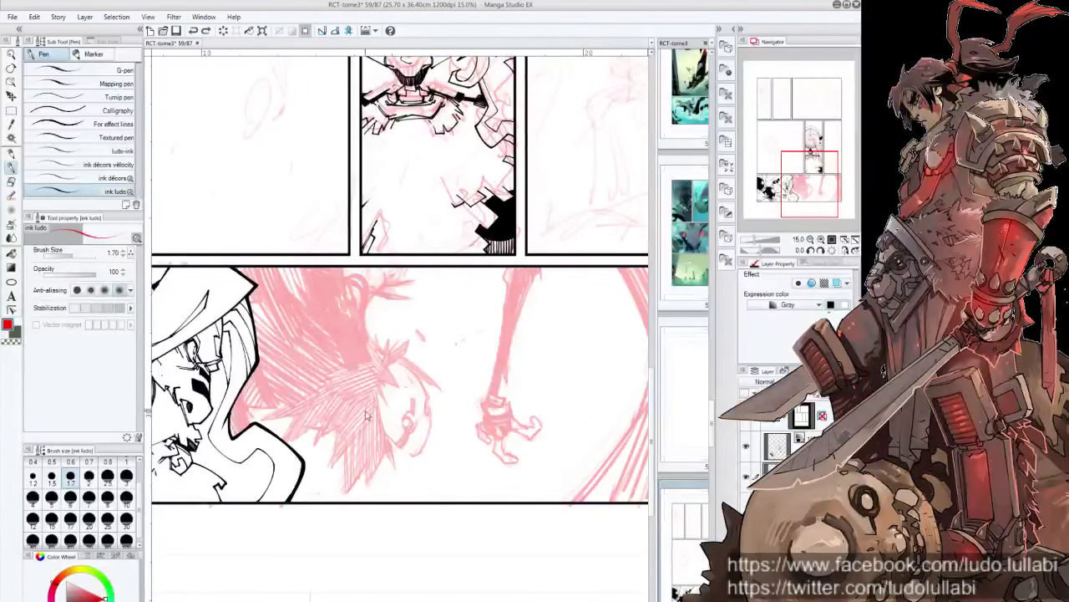
key("x")
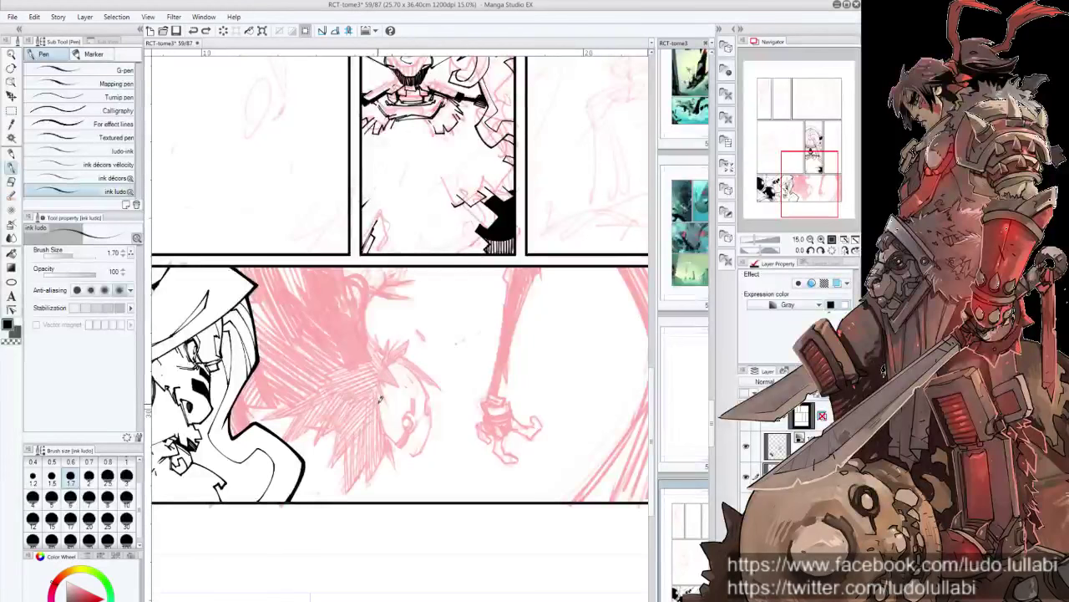
Step: Ink the first black strokes around, above and right of the character's eye over the pink sketch
left_click_drag(377, 393, 402, 447)
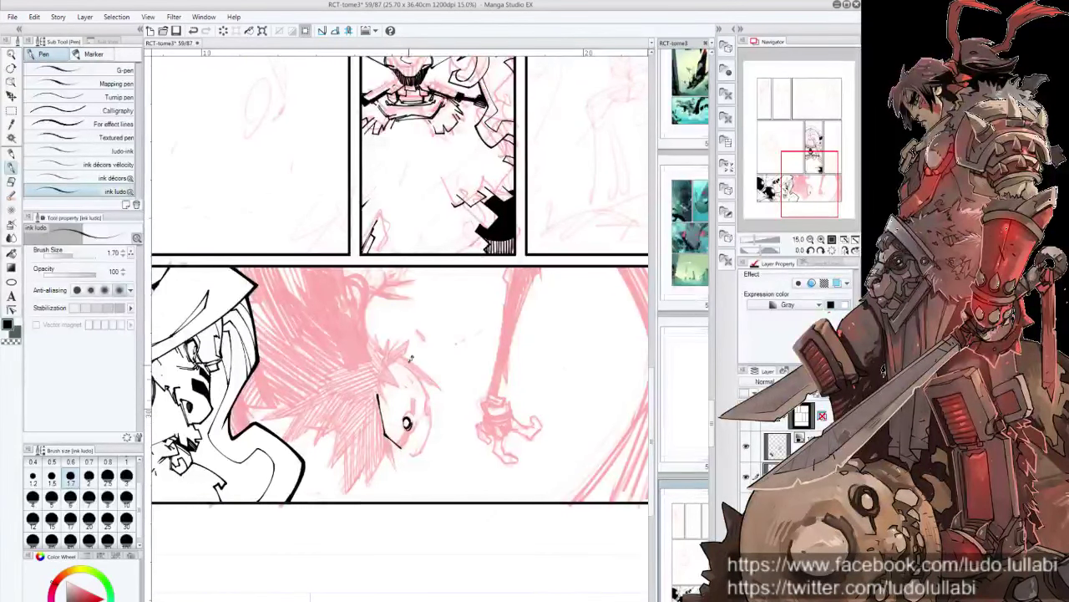
mouse_move(408, 403)
left_mouse_down()
mouse_move(418, 391)
mouse_move(402, 444)
mouse_move(424, 451)
left_mouse_up()
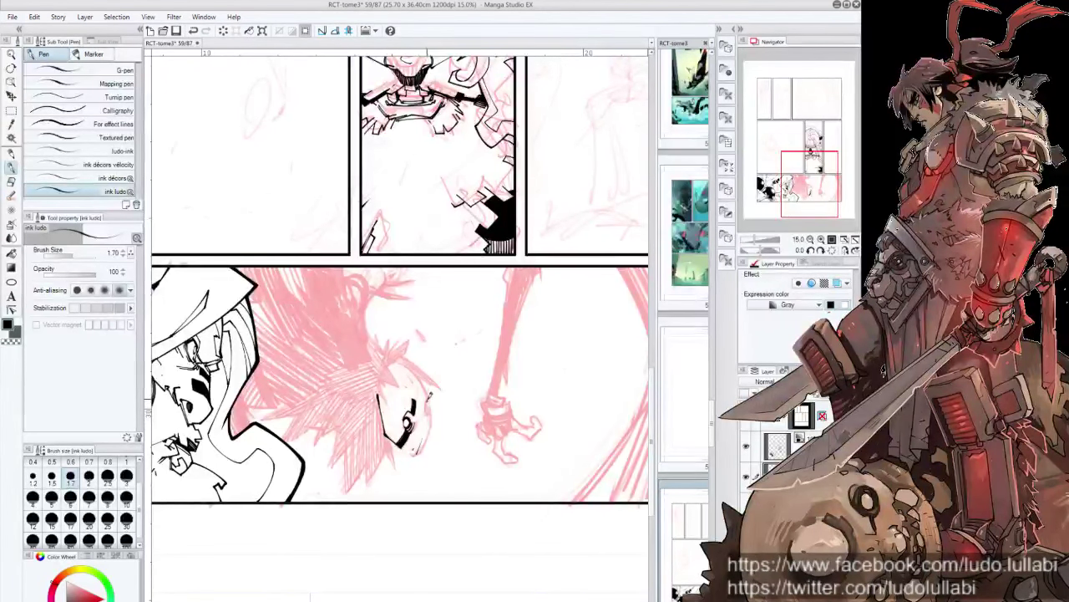
left_click_drag(426, 398, 431, 414)
key("asciicircum")
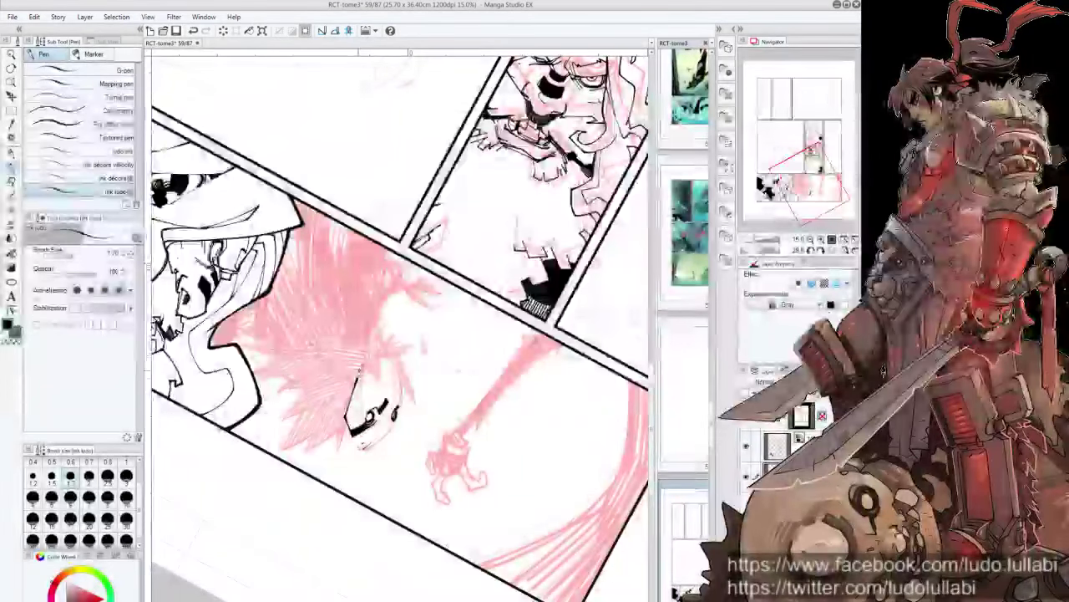
Step: Ink marks by the eye, spiky hair strands beside it, and the face's right outline
mouse_move(361, 371)
left_mouse_down()
mouse_move(364, 395)
mouse_move(363, 381)
left_mouse_up()
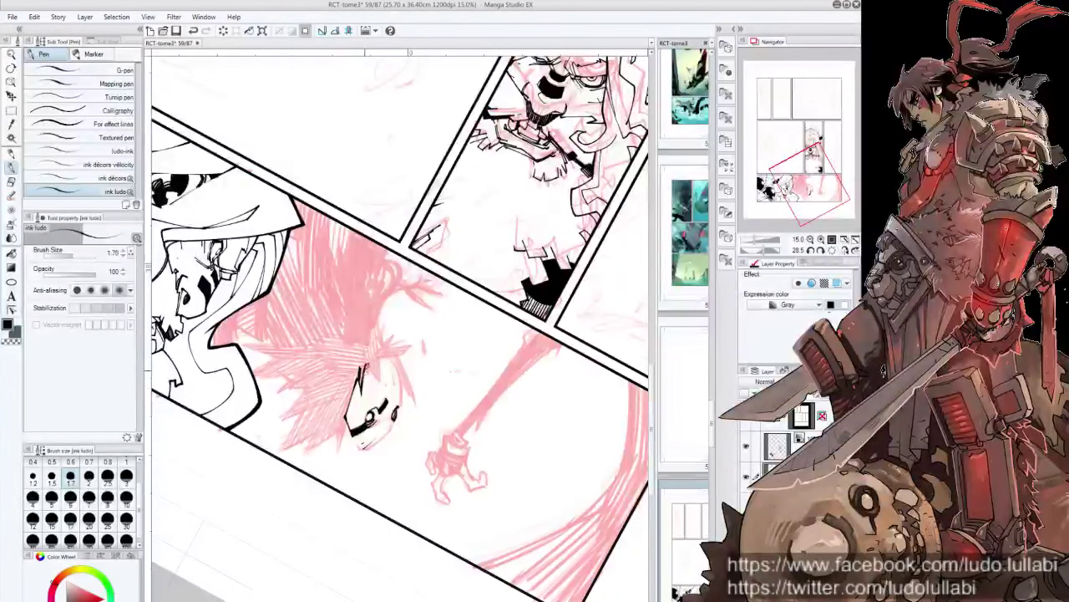
left_click_drag(361, 365, 365, 382)
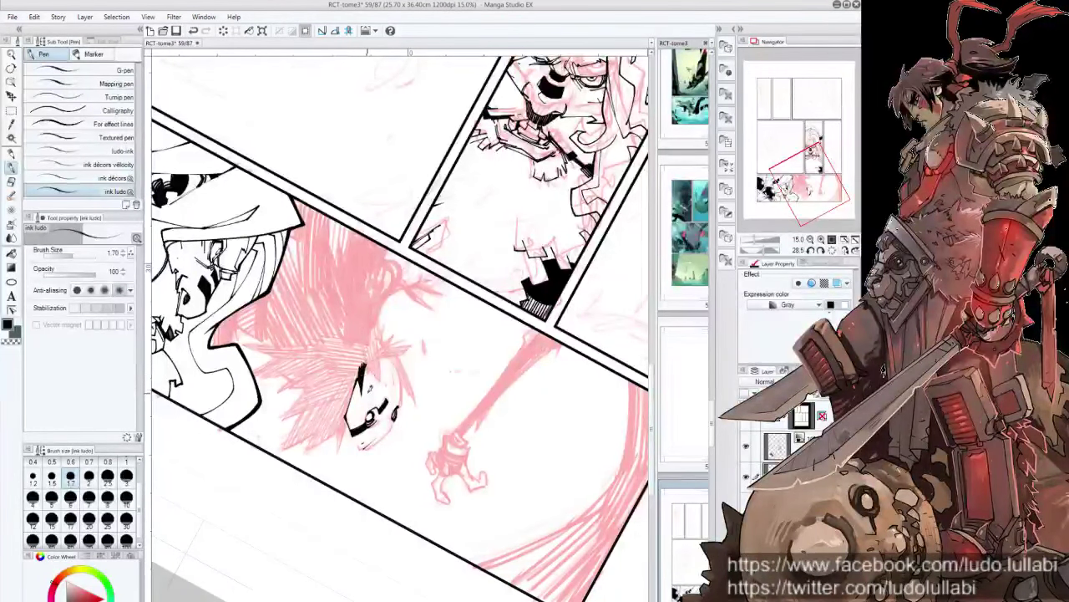
key("@")
key("ctrl+plus")
key("asciicircum")
key("asciicircum")
key("asciicircum")
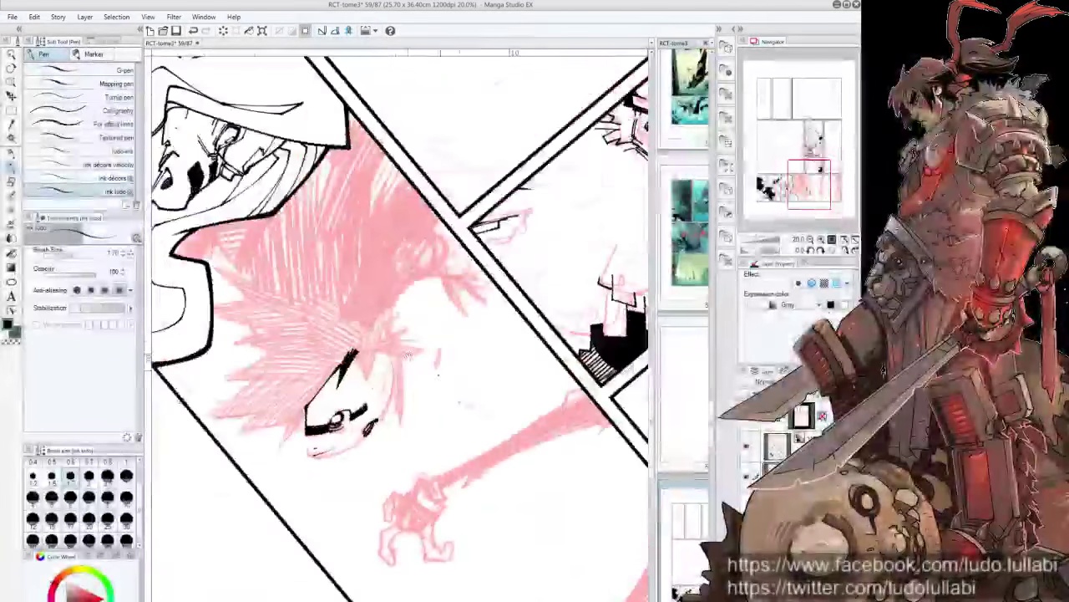
mouse_move(354, 358)
left_mouse_down()
mouse_move(360, 374)
mouse_move(376, 371)
left_mouse_up()
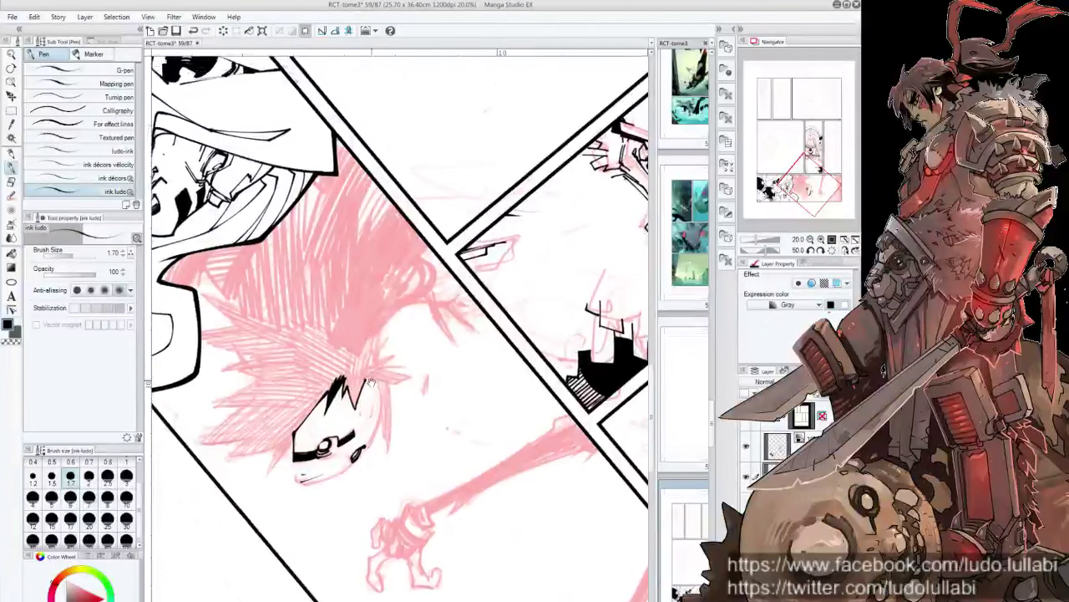
key("asciicircum")
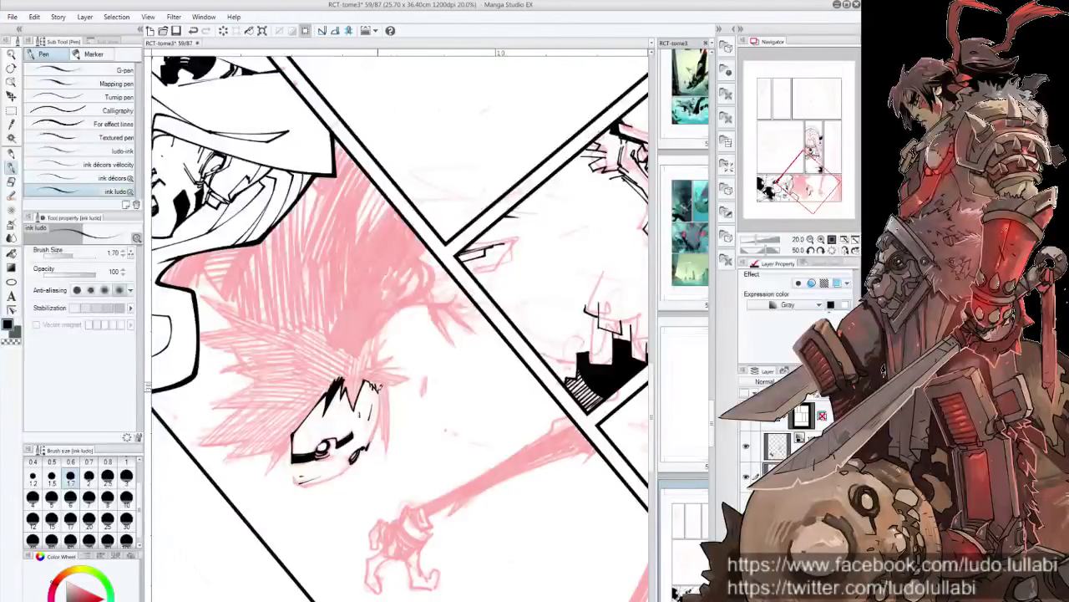
left_click_drag(380, 384, 372, 442)
left_click_drag(382, 400, 368, 451)
key("minus")
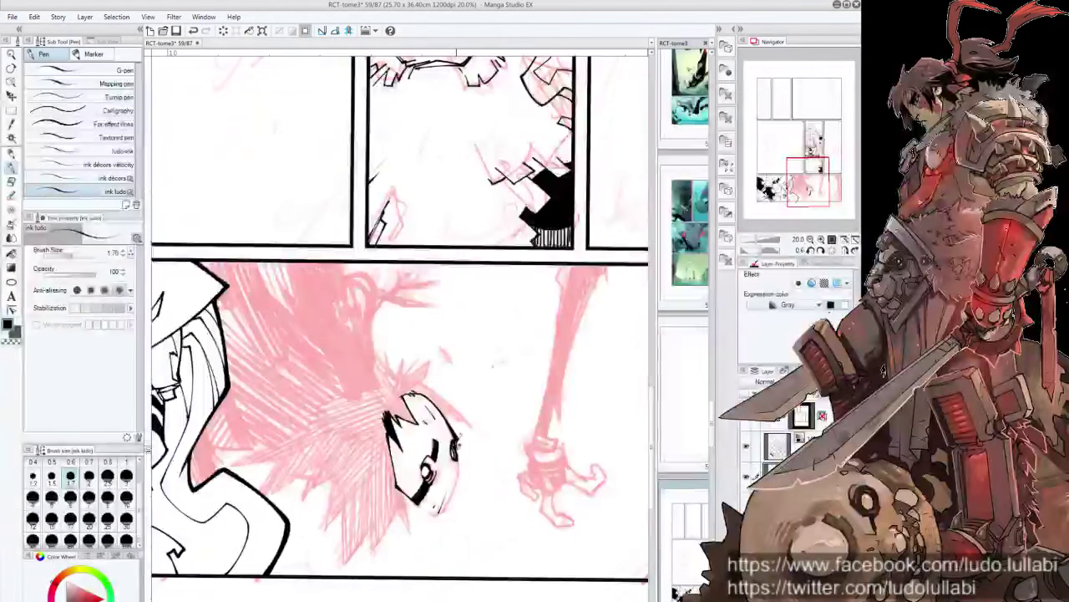
Step: Redo the jaw strokes, then ink thick strokes darkening the first hair spikes
mouse_move(455, 442)
left_mouse_down()
mouse_move(465, 473)
mouse_move(444, 515)
left_mouse_up()
key("ctrl+z")
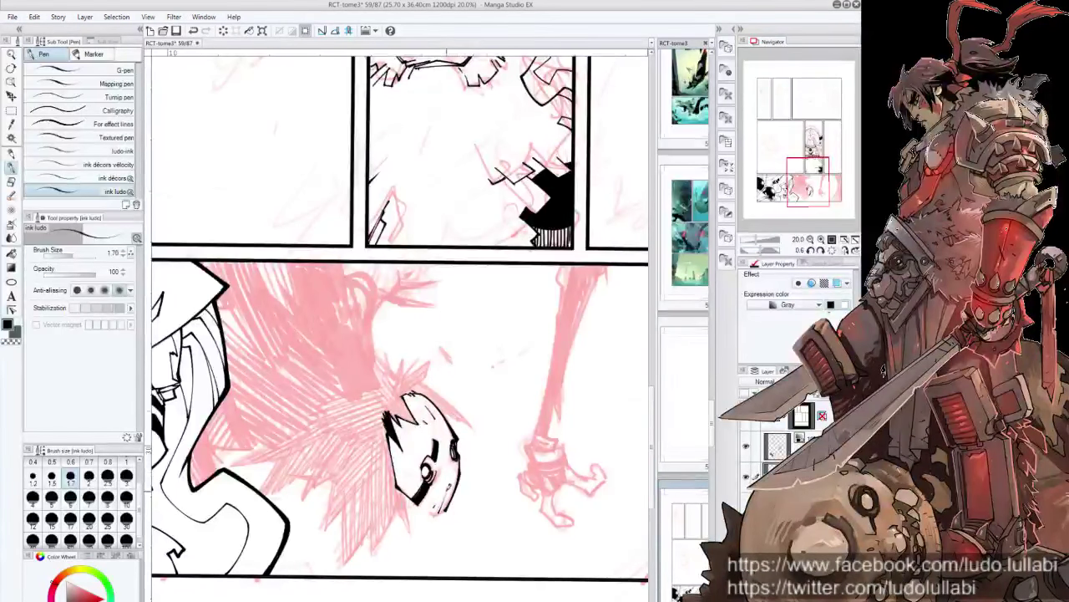
left_click_drag(469, 467, 458, 407)
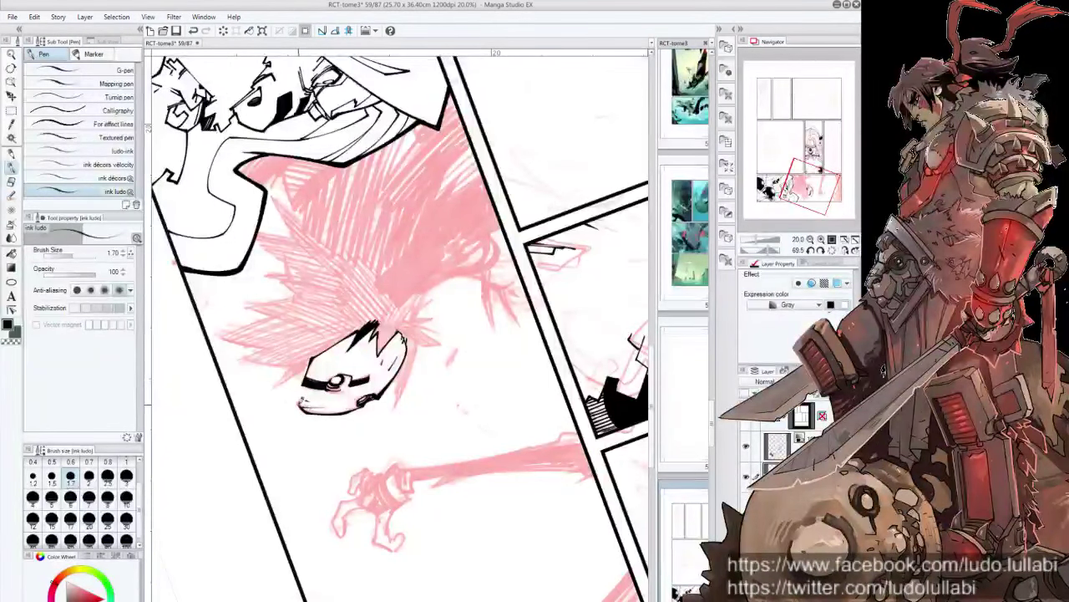
left_click_drag(303, 406, 483, 357)
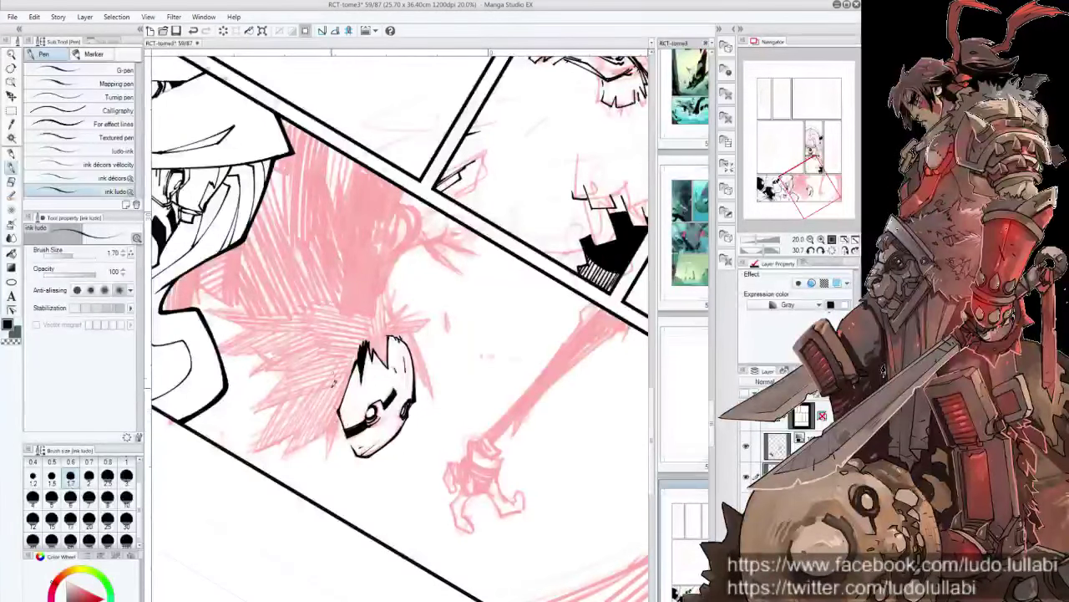
key("ctrl+at")
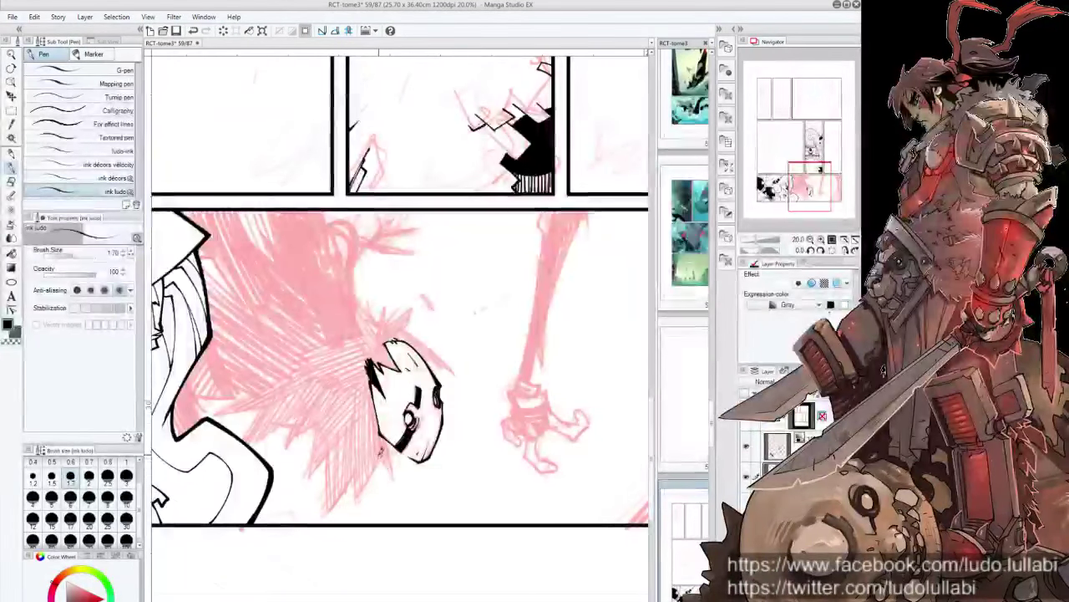
left_click_drag(380, 457, 393, 481)
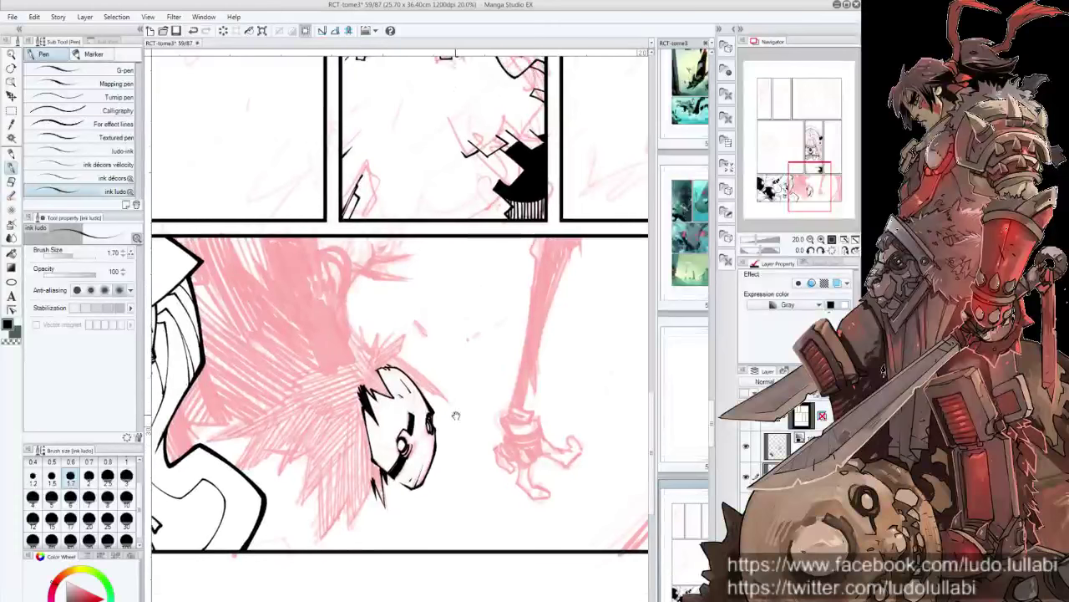
mouse_move(456, 416)
left_mouse_down()
mouse_move(399, 354)
mouse_move(403, 397)
mouse_move(399, 381)
mouse_move(410, 386)
mouse_move(434, 351)
mouse_move(422, 372)
left_mouse_up()
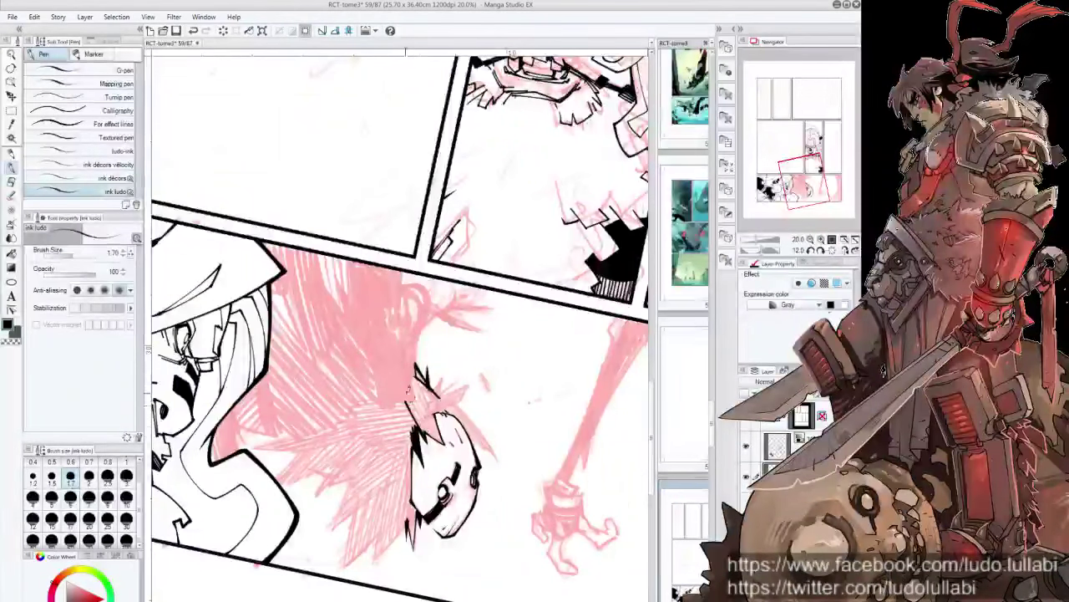
left_click_drag(404, 388, 422, 418)
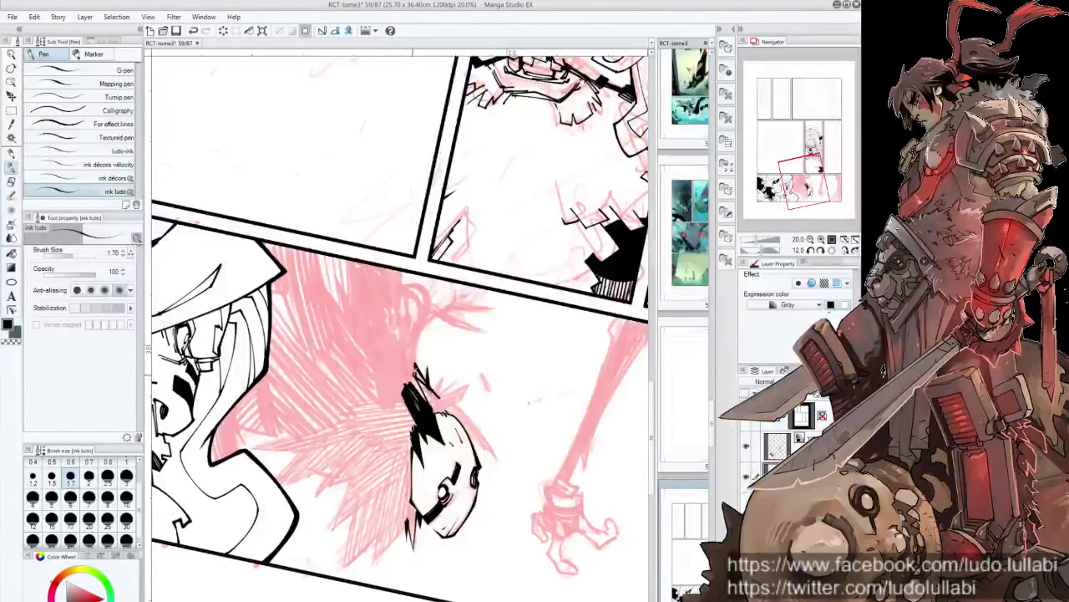
mouse_move(421, 391)
left_mouse_down()
mouse_move(413, 371)
mouse_move(434, 393)
mouse_move(451, 501)
left_mouse_up()
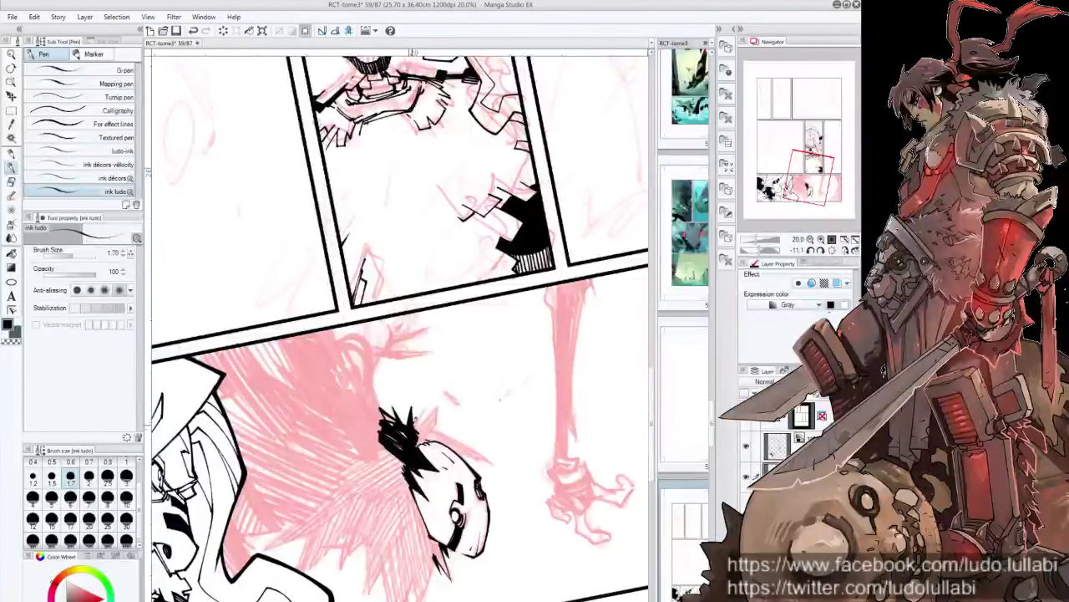
Step: Ink the right edge of the face and hair and the hair spike tips
mouse_move(413, 418)
left_mouse_down()
mouse_move(427, 409)
mouse_move(254, 433)
mouse_move(233, 394)
left_mouse_up()
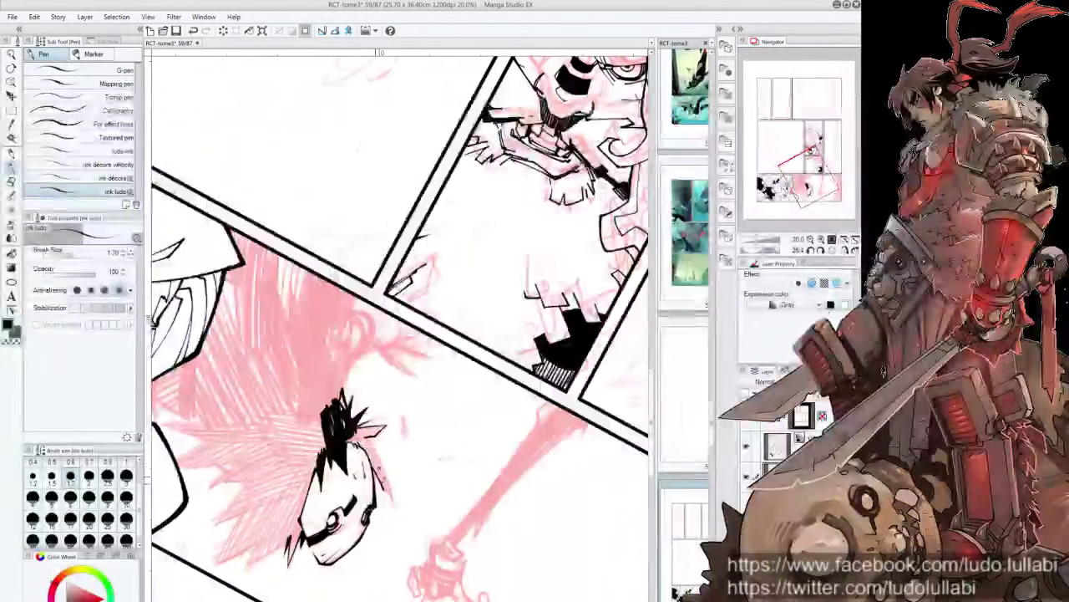
left_click_drag(376, 465, 393, 502)
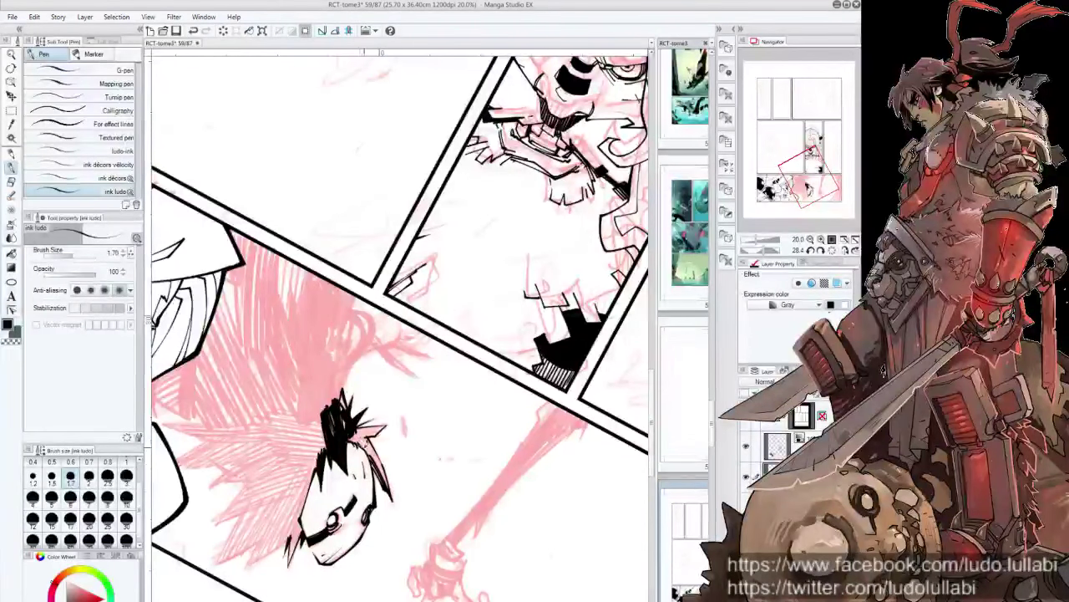
left_click_drag(354, 416, 363, 427)
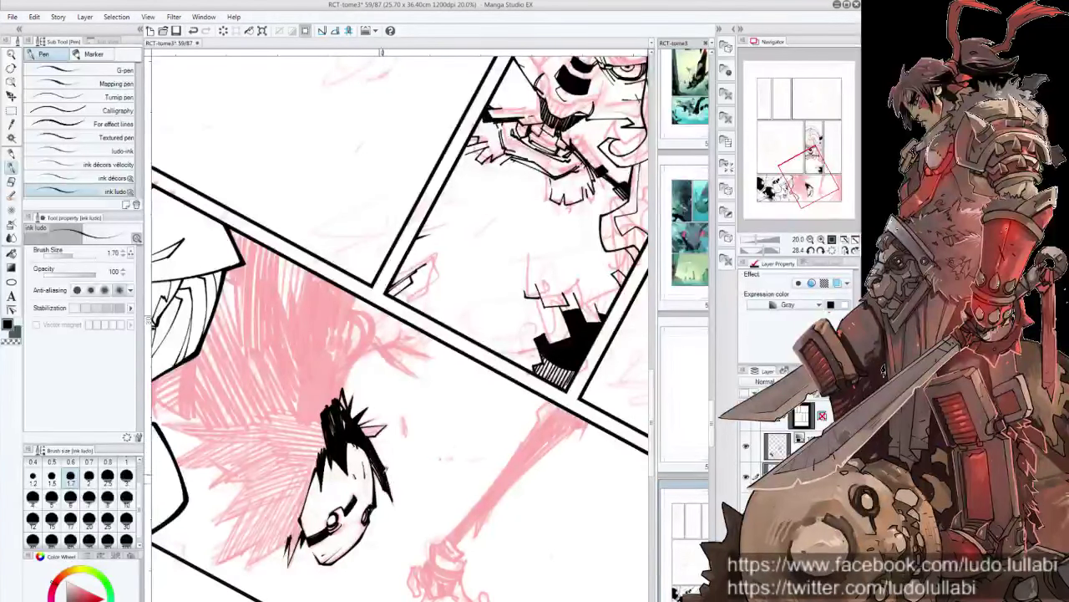
Step: Hatch the lower hair with thin black strokes and ink its lower spikes
mouse_move(424, 309)
left_mouse_down()
mouse_move(334, 251)
mouse_move(376, 293)
left_mouse_up()
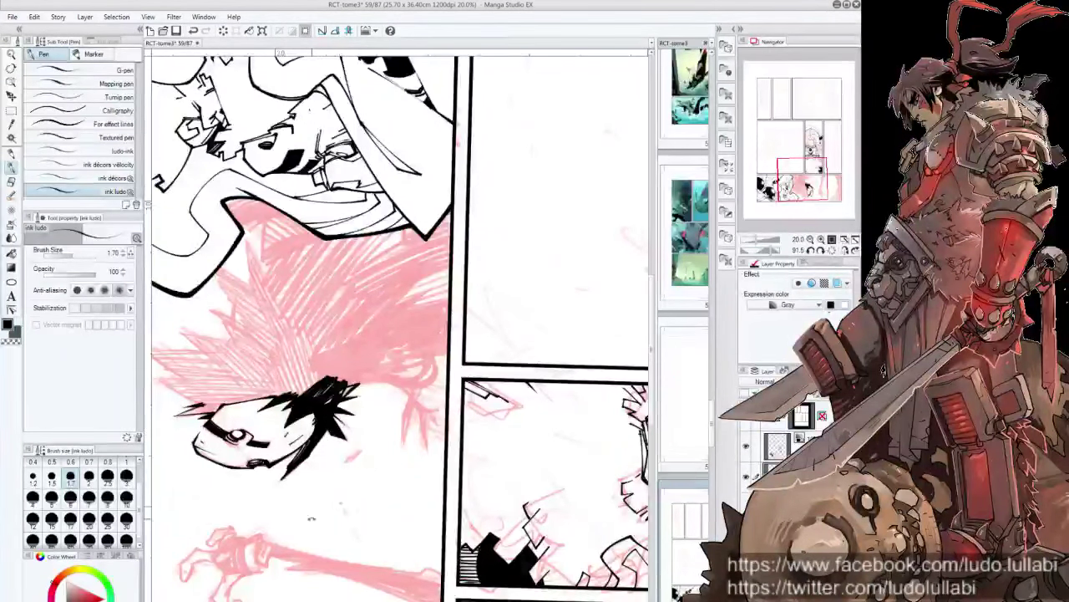
left_click_drag(338, 428, 430, 386)
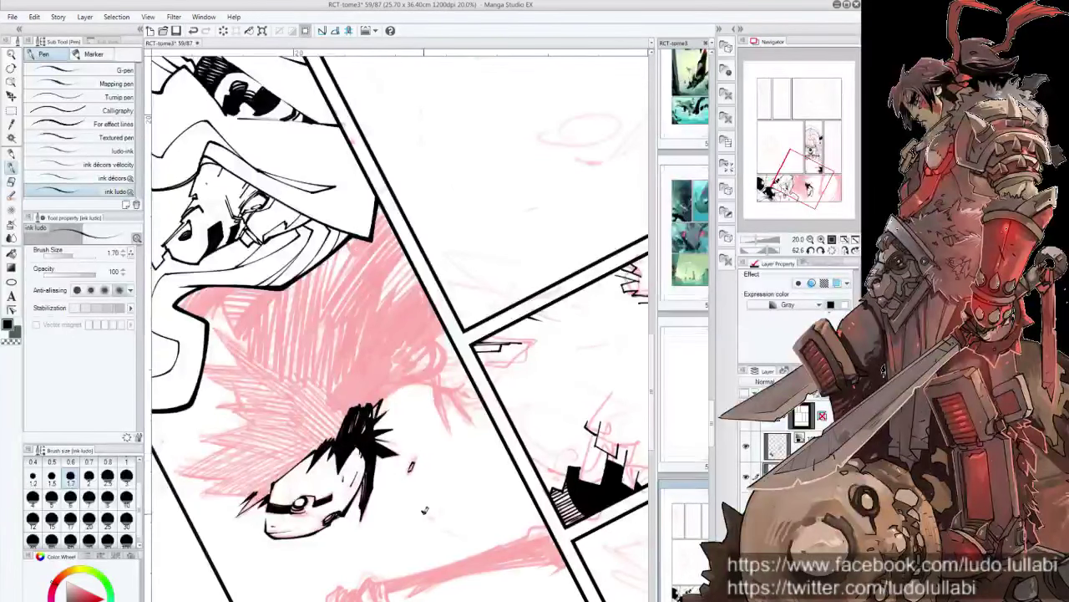
left_click_drag(432, 516, 401, 411)
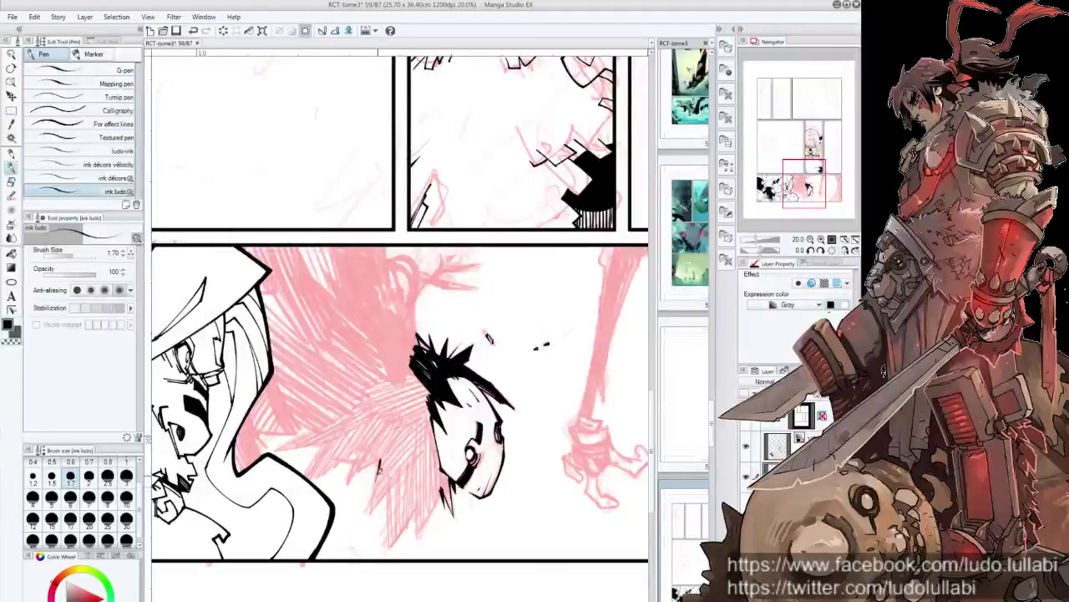
left_click_drag(380, 463, 372, 512)
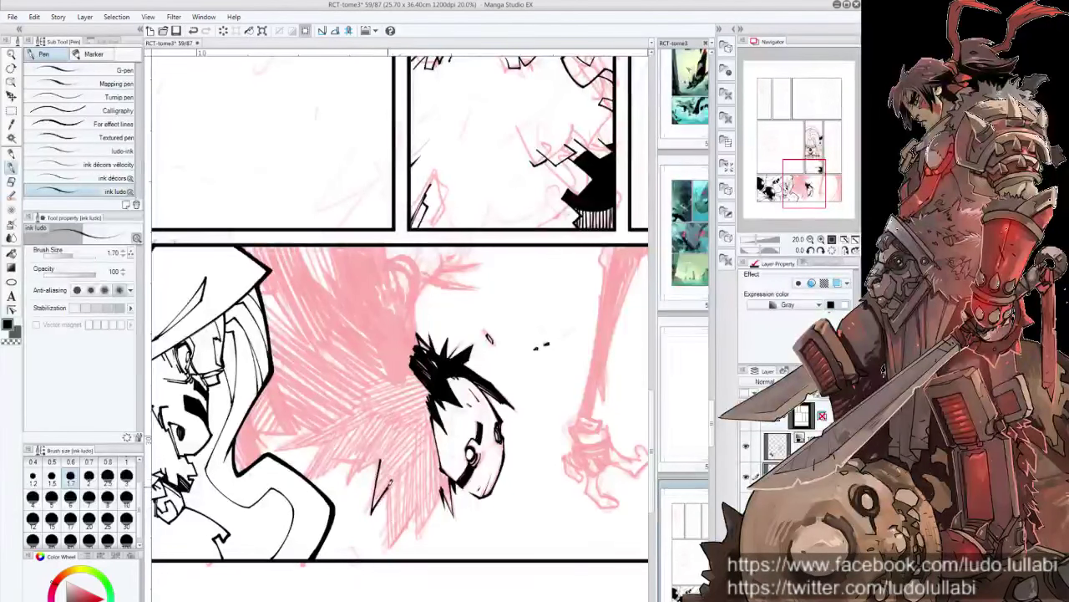
left_click_drag(393, 478, 391, 547)
mouse_move(414, 502)
left_mouse_down()
mouse_move(399, 543)
mouse_move(418, 525)
mouse_move(416, 540)
left_mouse_up()
left_click_drag(451, 465, 432, 508)
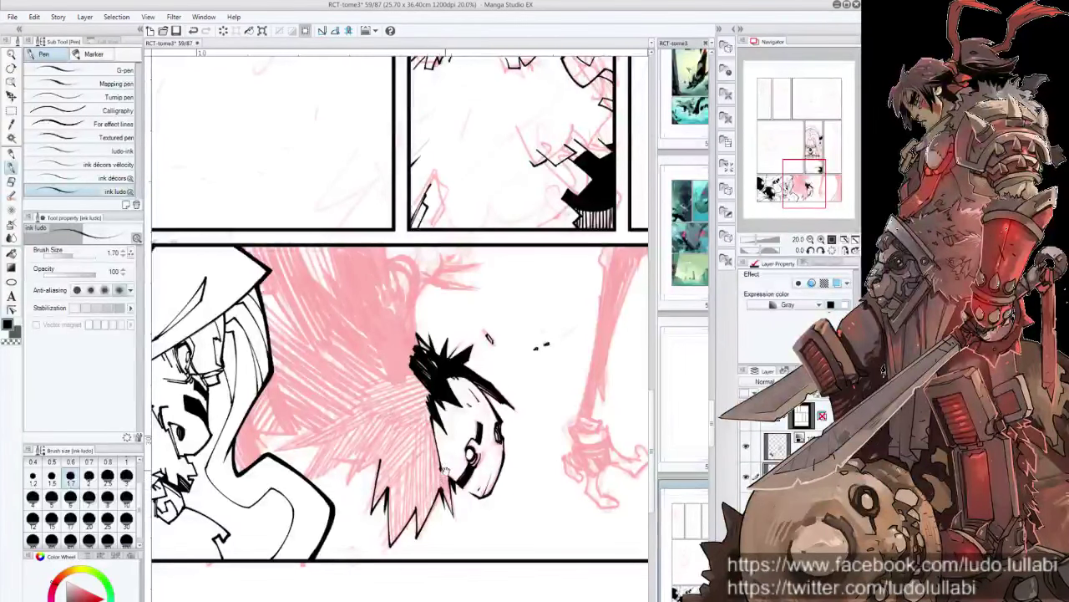
mouse_move(445, 472)
left_mouse_down()
mouse_move(467, 510)
mouse_move(376, 401)
left_mouse_up()
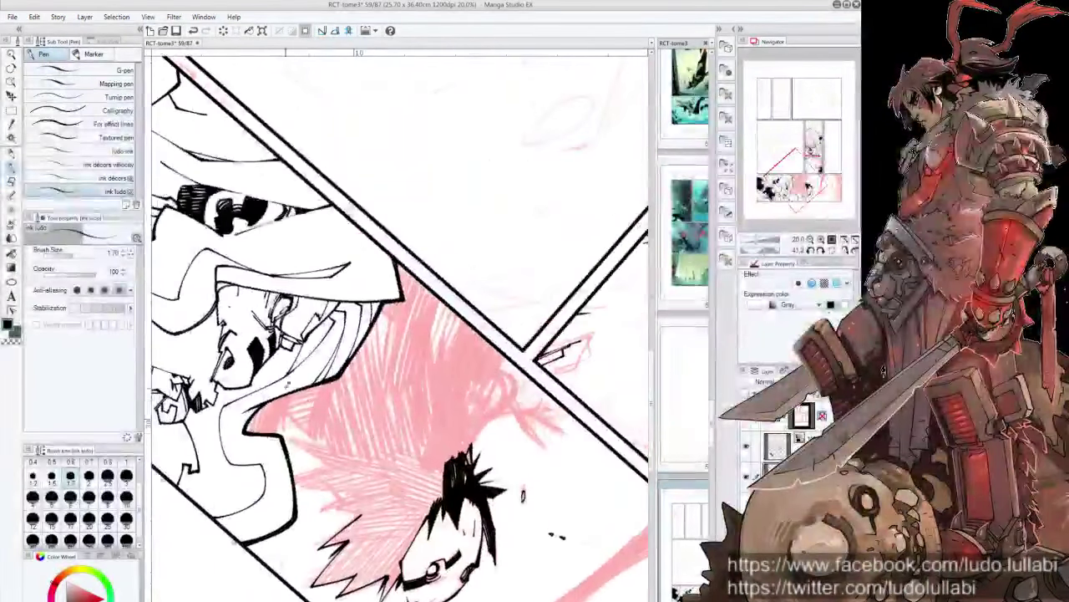
Step: Ink the face curve, strokes along the pink hair spikes, and hatching beside the face
mouse_move(276, 391)
left_mouse_down()
mouse_move(321, 435)
mouse_move(321, 453)
mouse_move(480, 439)
left_mouse_up()
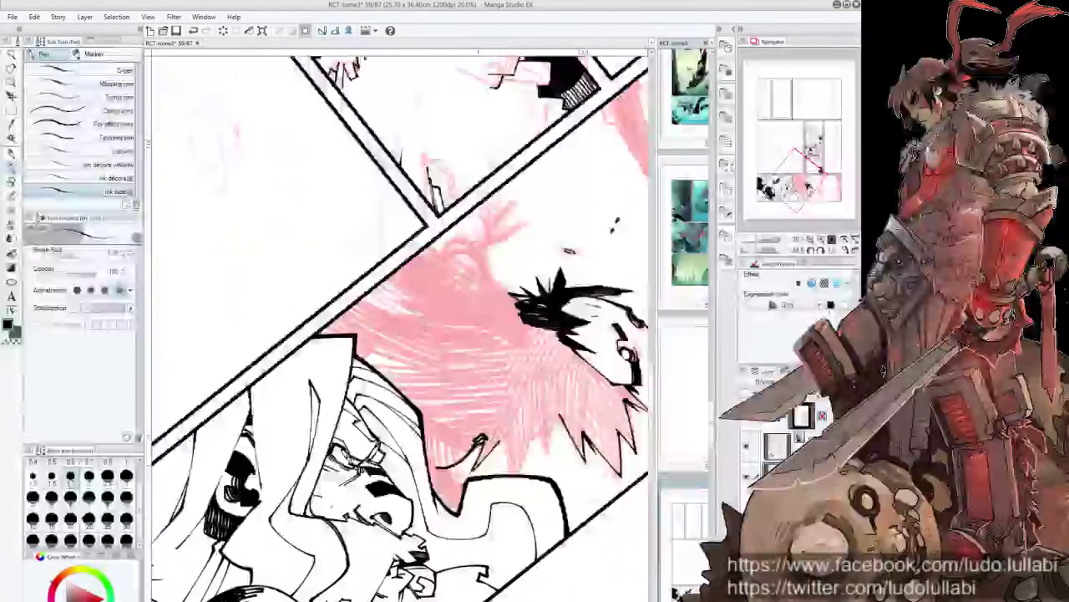
left_click_drag(508, 431, 513, 474)
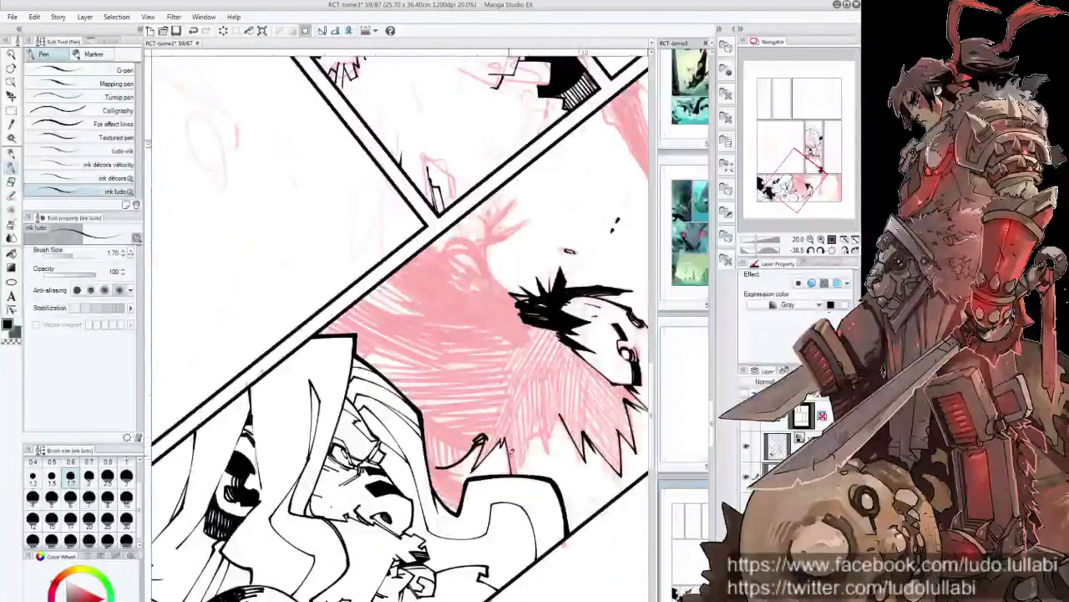
left_click_drag(535, 431, 511, 481)
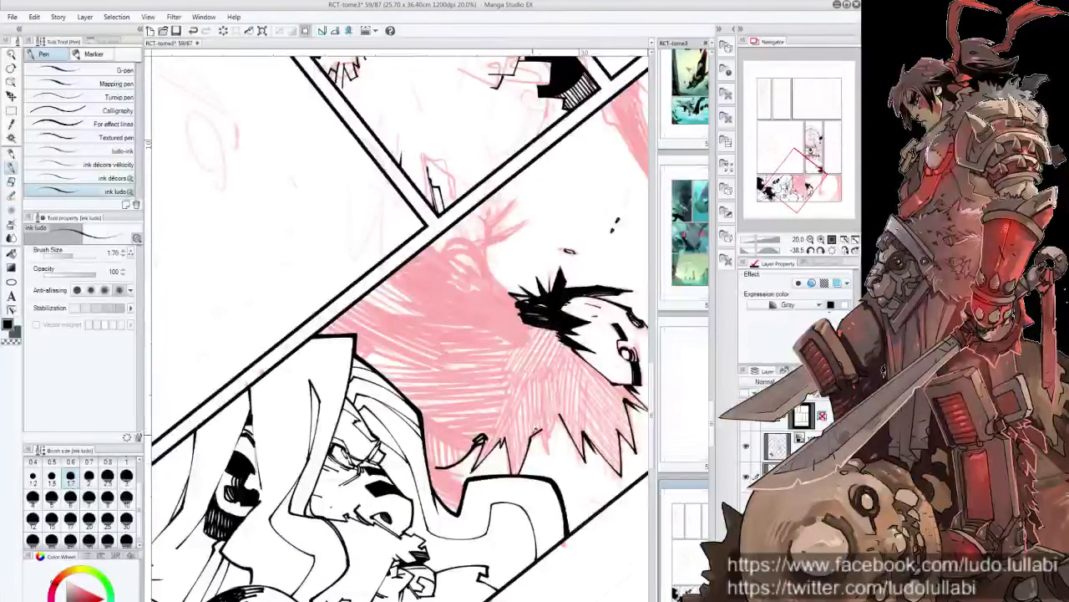
mouse_move(540, 425)
left_mouse_down()
mouse_move(531, 435)
mouse_move(548, 428)
left_mouse_up()
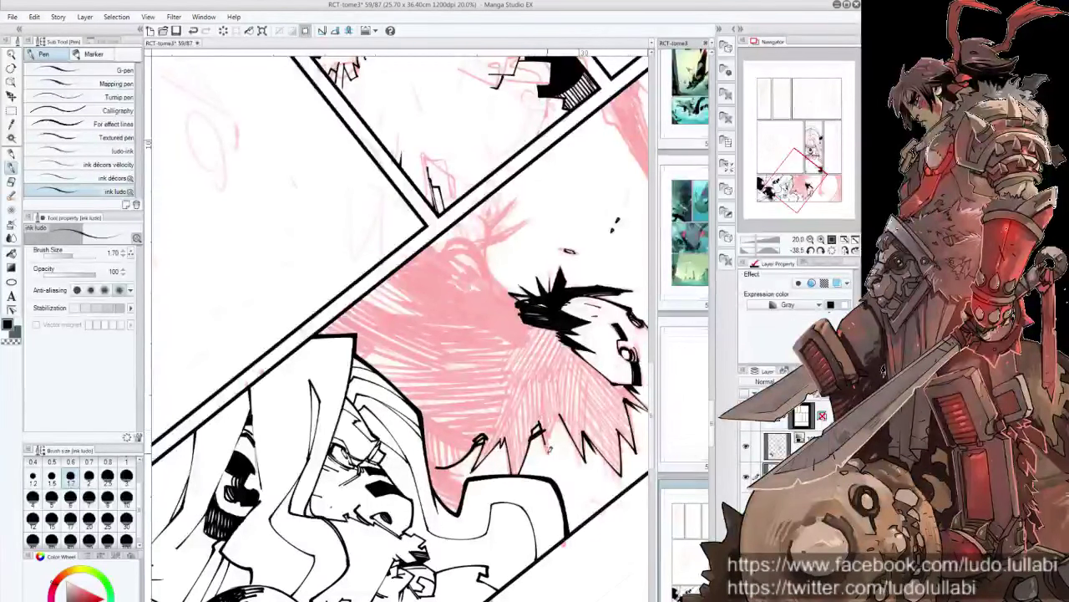
mouse_move(545, 414)
left_mouse_down()
mouse_move(543, 458)
mouse_move(562, 427)
mouse_move(394, 446)
left_mouse_up()
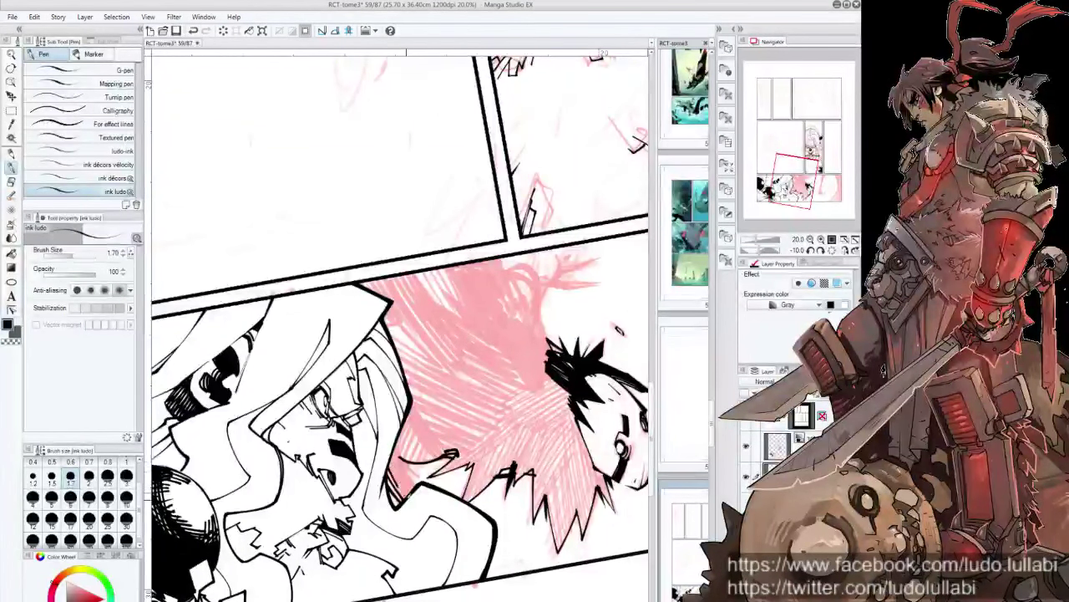
left_click_drag(418, 483, 407, 493)
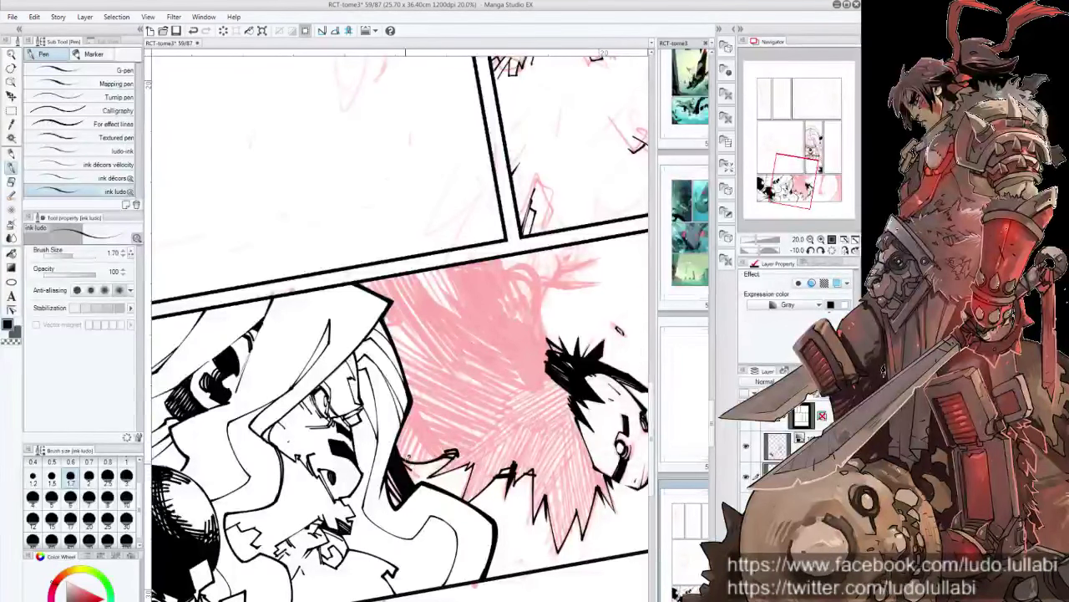
mouse_move(413, 407)
left_mouse_down()
mouse_move(397, 453)
mouse_move(410, 454)
left_mouse_up()
left_click_drag(453, 483, 433, 494)
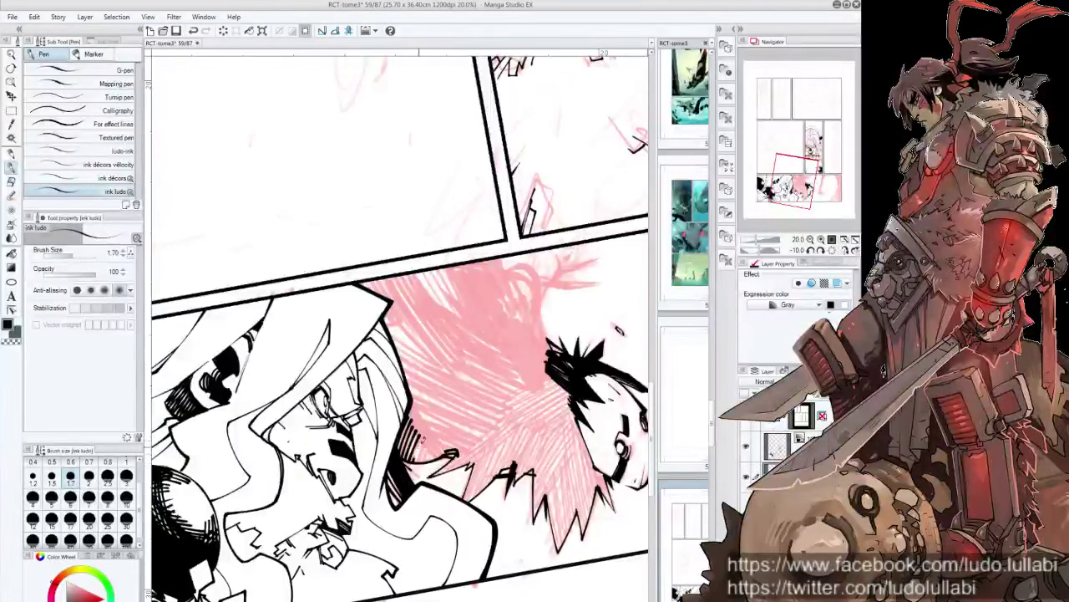
mouse_move(426, 435)
left_mouse_down()
mouse_move(417, 455)
mouse_move(429, 461)
left_mouse_up()
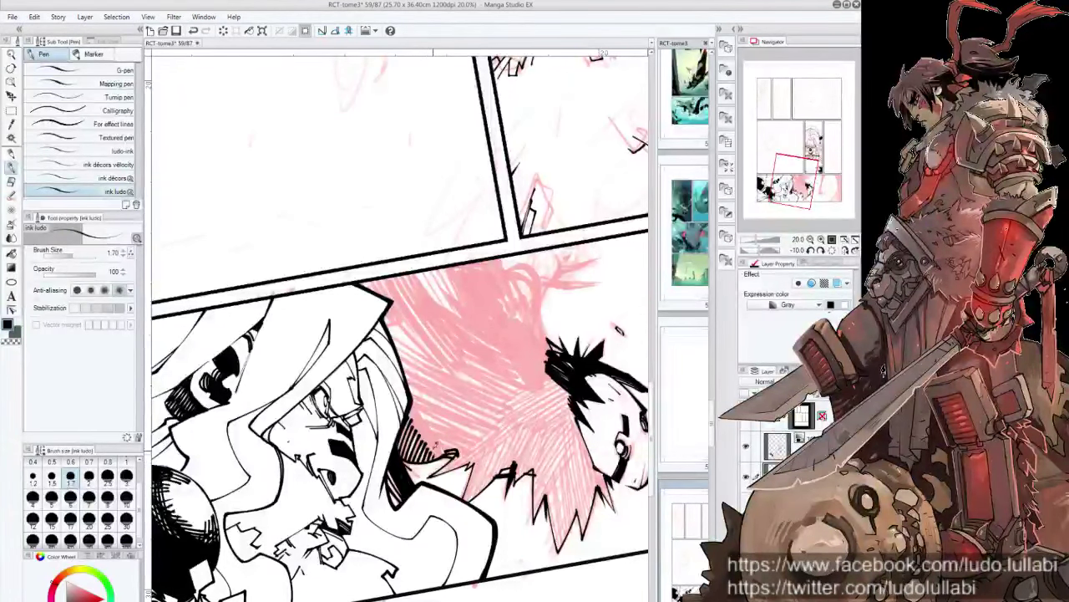
Step: Outline the large hair mass in ink and add spiky strokes and hatching inside it
left_click_drag(401, 334, 451, 284)
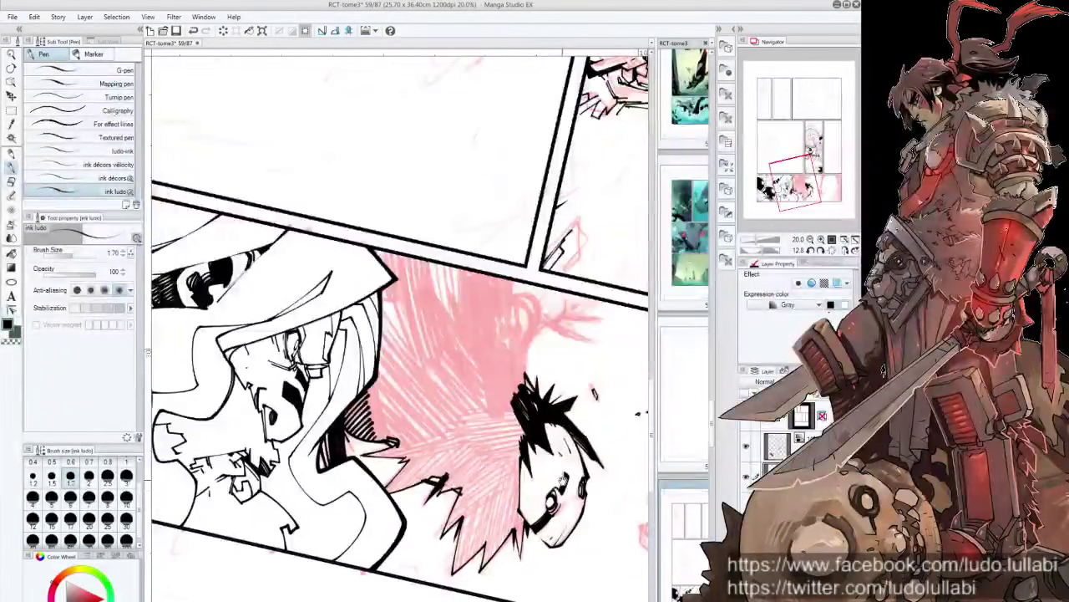
left_click_drag(562, 482, 535, 418)
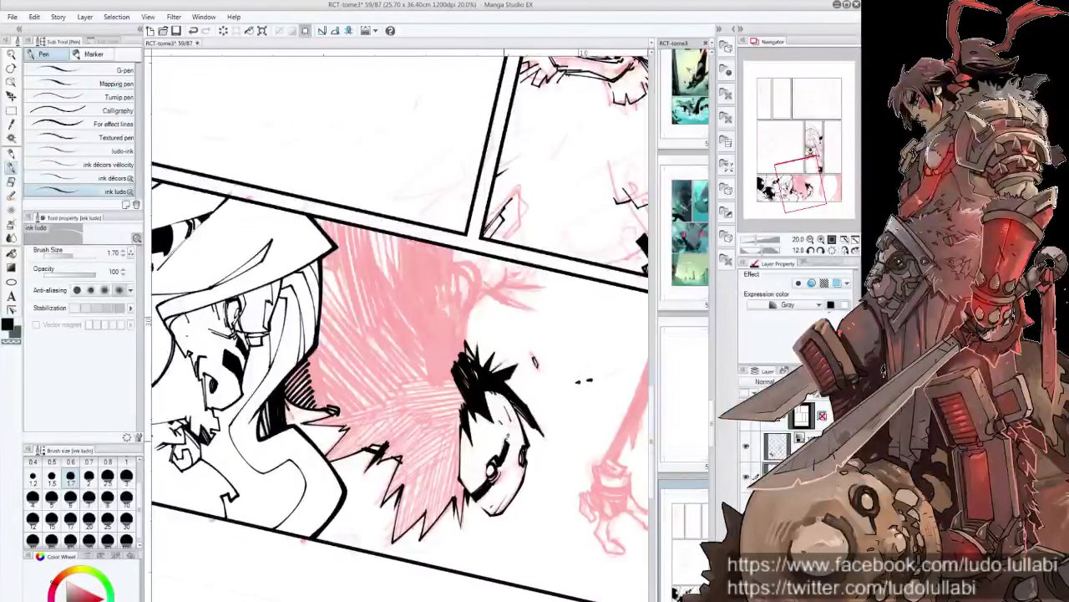
left_click_drag(443, 318, 448, 326)
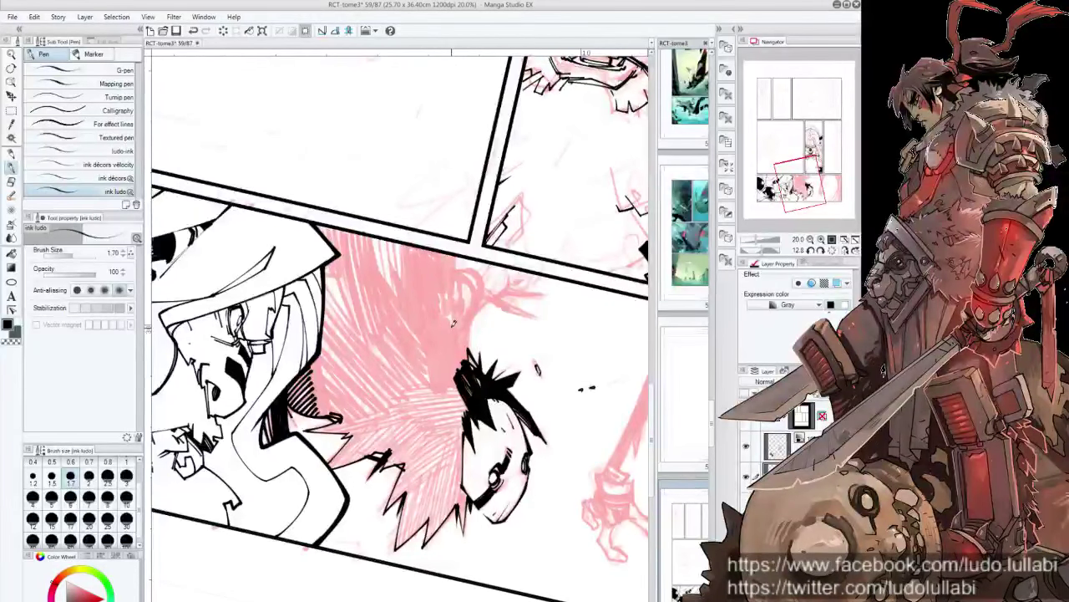
left_click_drag(326, 284, 344, 313)
left_click_drag(324, 266, 346, 310)
mouse_move(314, 359)
left_mouse_down()
mouse_move(303, 386)
mouse_move(311, 414)
left_mouse_up()
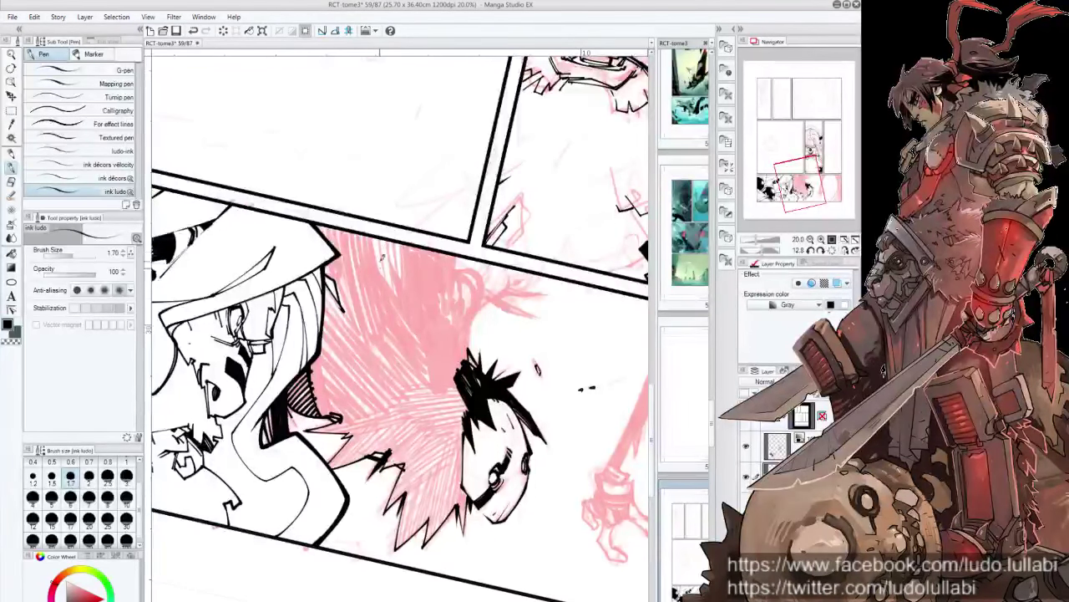
left_click_drag(374, 235, 396, 294)
left_click_drag(389, 256, 401, 296)
mouse_move(404, 238)
left_mouse_down()
mouse_move(407, 284)
mouse_move(433, 264)
mouse_move(443, 322)
mouse_move(467, 360)
left_mouse_up()
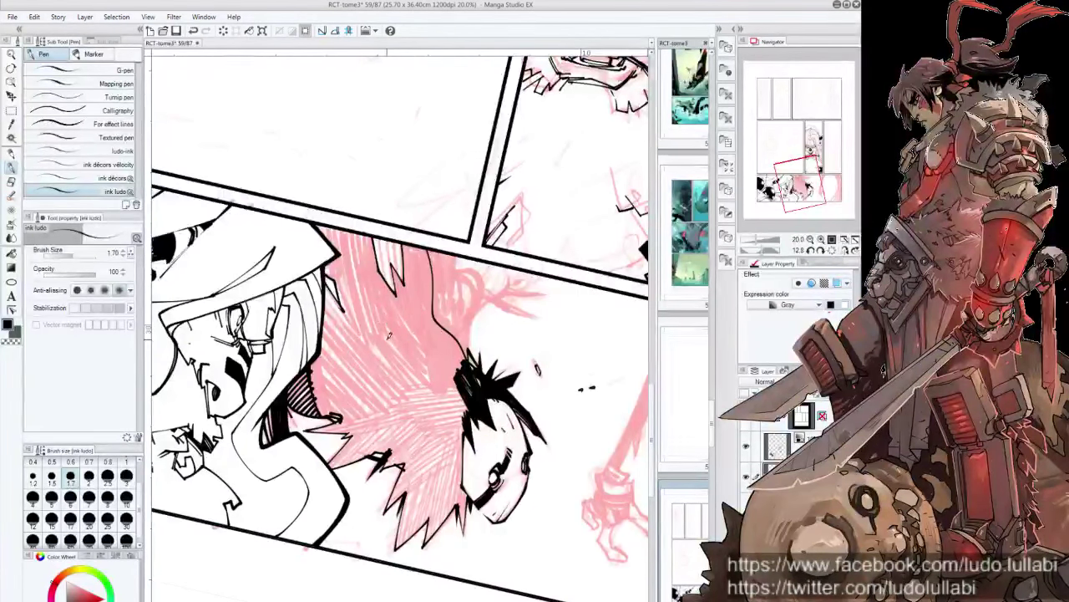
Step: Fill the hair mass behind the face solid black, then add extra hair strokes over it
key("g")
left_click(426, 303)
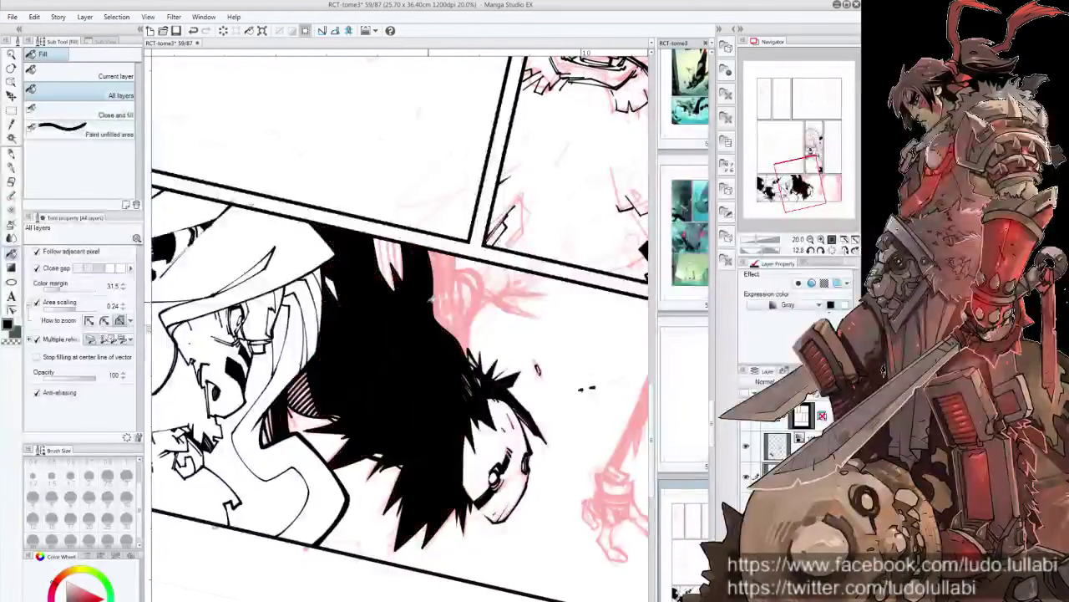
key("g")
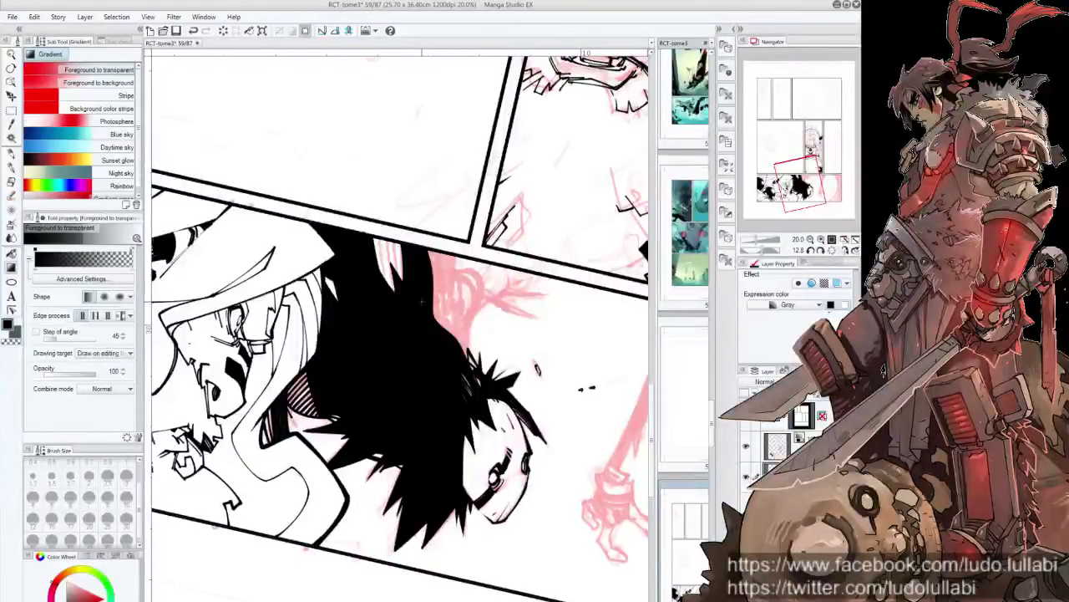
key("p")
mouse_move(421, 302)
left_mouse_down()
mouse_move(506, 308)
mouse_move(360, 324)
mouse_move(350, 364)
left_mouse_up()
left_click_drag(364, 327, 355, 384)
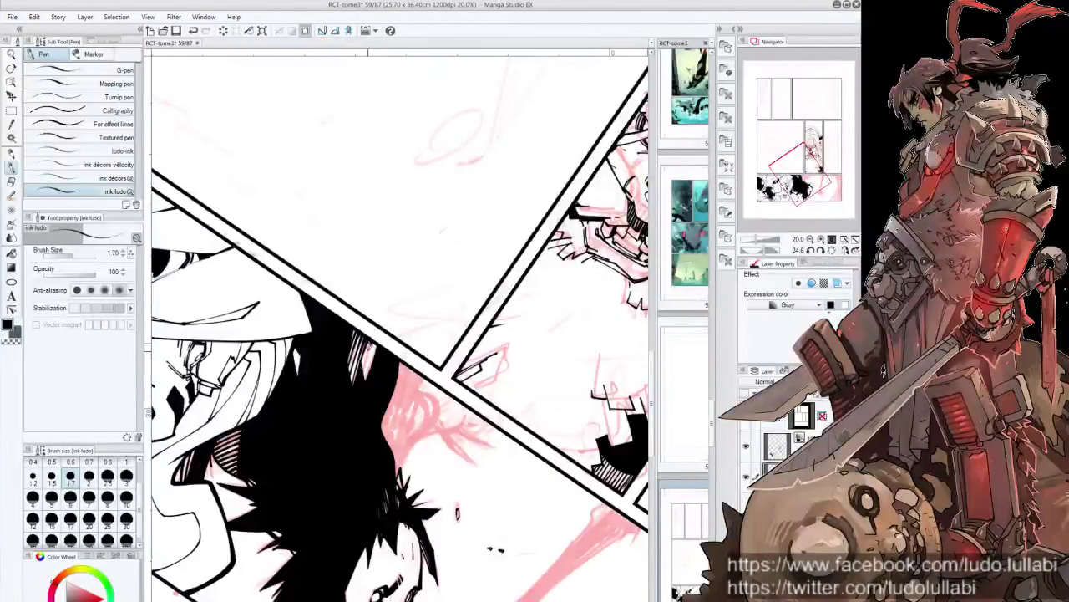
Step: Add black hatching strokes through the spiky hair
mouse_move(378, 337)
left_mouse_down()
mouse_move(364, 381)
mouse_move(396, 440)
left_mouse_up()
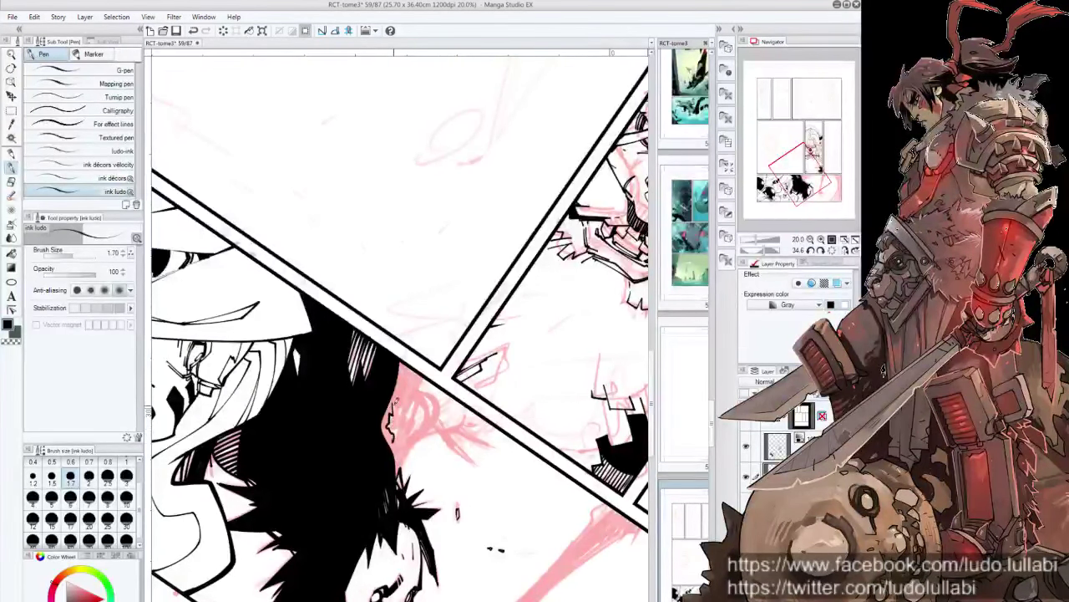
left_click_drag(396, 398, 395, 442)
left_click_drag(403, 403, 406, 416)
mouse_move(411, 409)
left_mouse_down()
mouse_move(404, 423)
mouse_move(421, 402)
mouse_move(421, 418)
left_mouse_up()
mouse_move(439, 383)
left_mouse_down()
mouse_move(420, 399)
mouse_move(431, 431)
mouse_move(468, 393)
left_mouse_up()
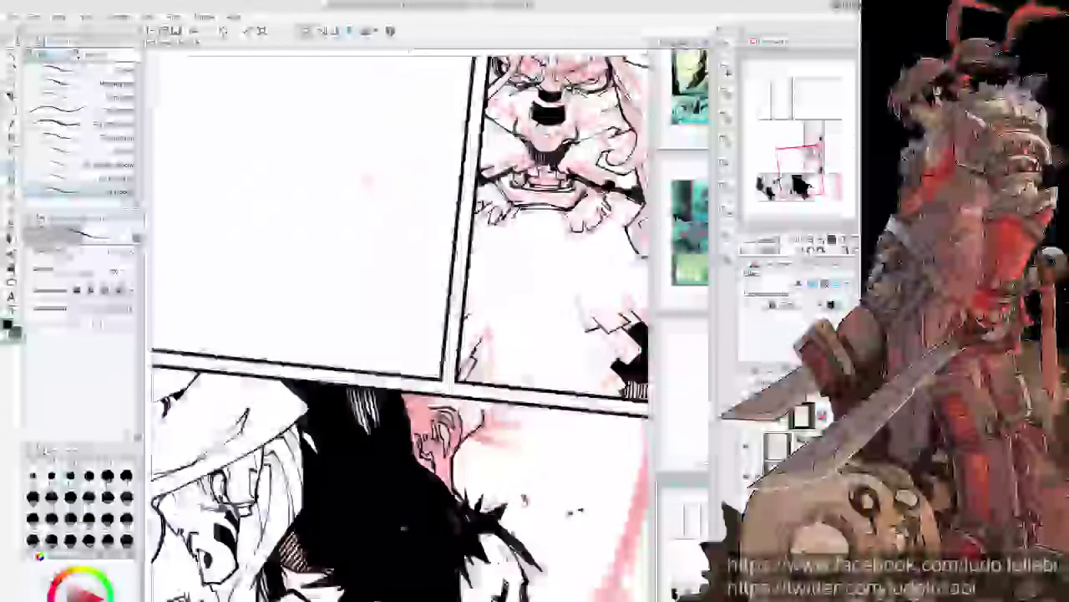
left_click_drag(480, 405, 608, 455)
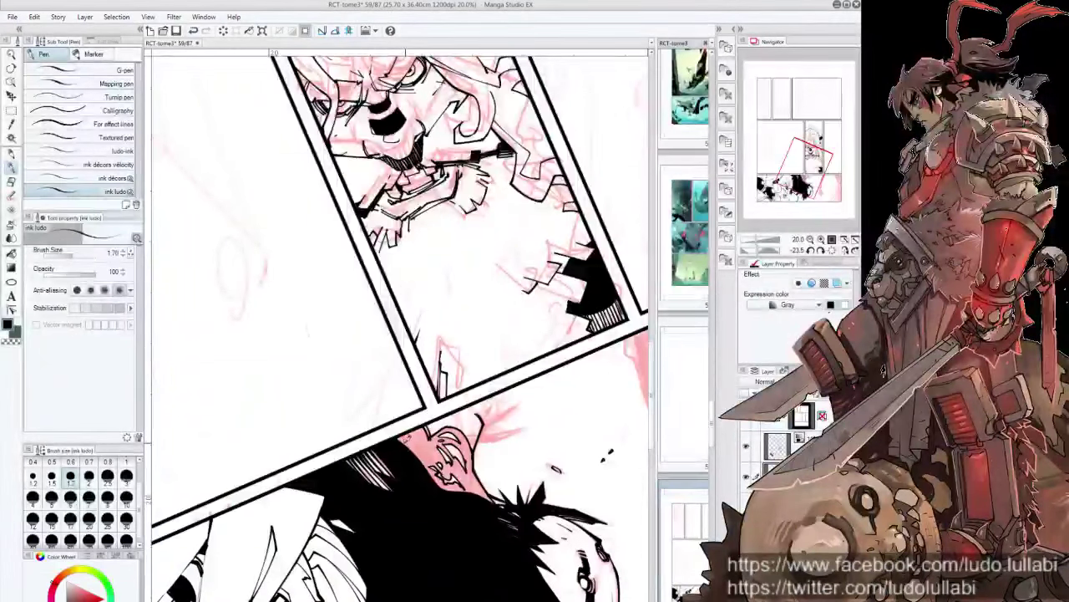
Step: Fill the area beside the face solid black and extend a hair flick
key("g")
key("g")
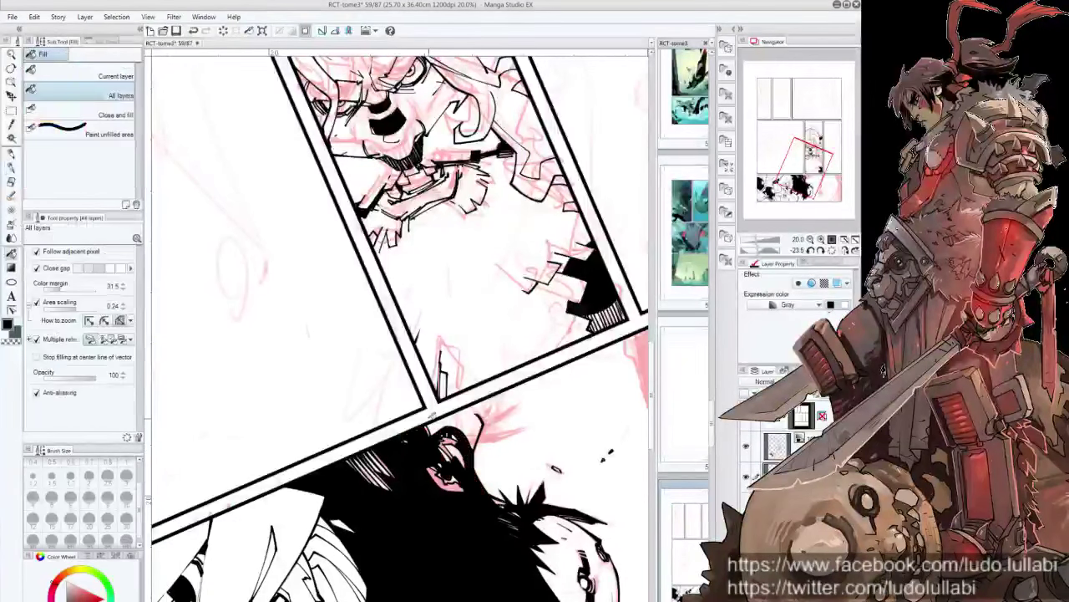
left_click(444, 469)
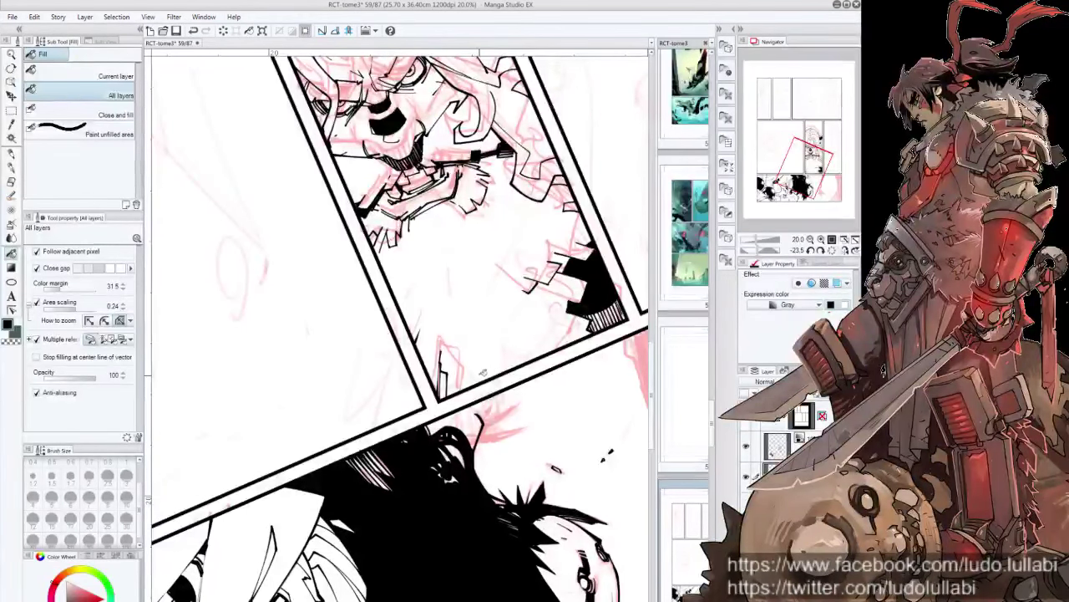
key("p")
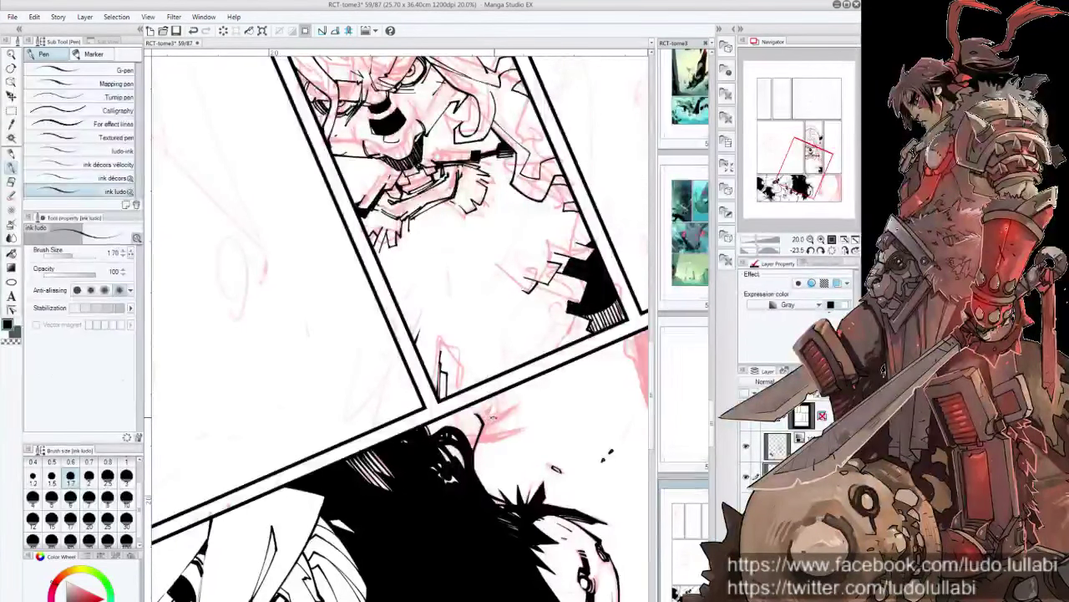
mouse_move(490, 413)
left_mouse_down()
mouse_move(432, 441)
mouse_move(435, 551)
left_mouse_up()
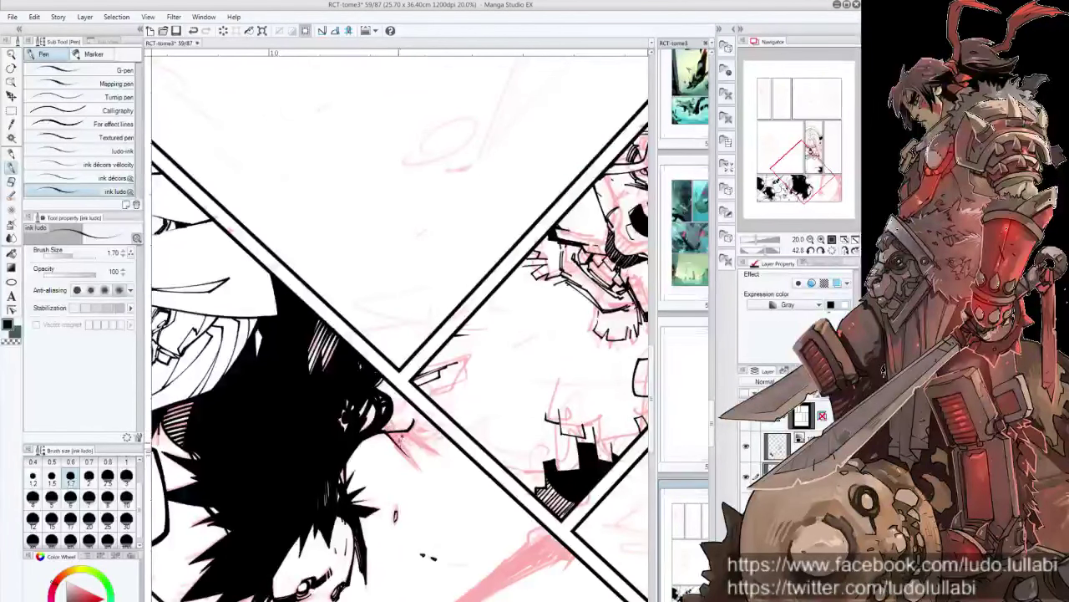
left_click_drag(416, 460, 401, 434)
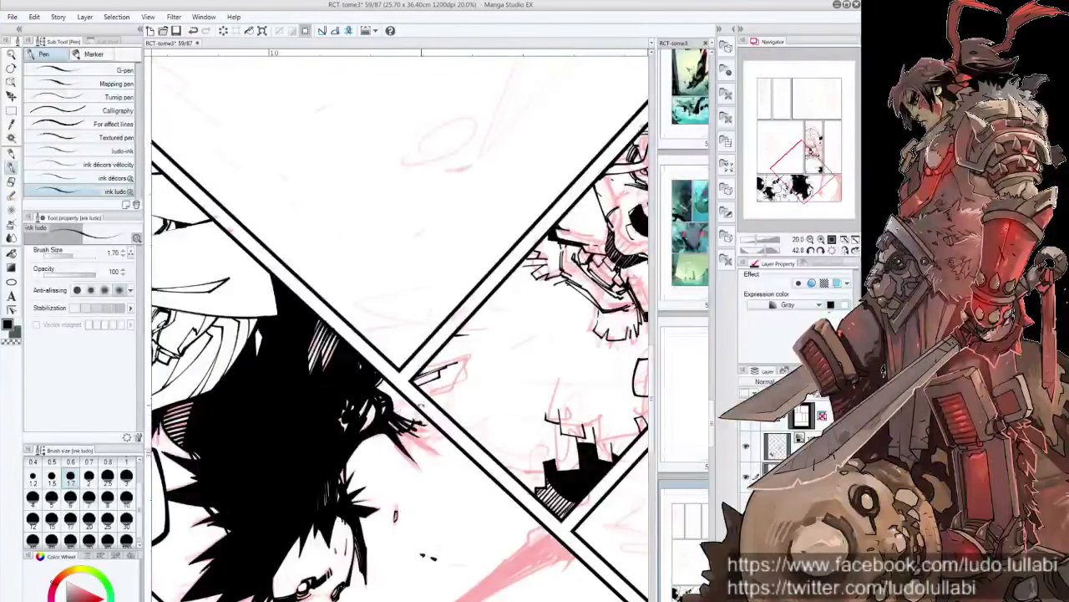
Step: Draw more hair strands near the panel corner, then return the view upright
left_click_drag(422, 405, 401, 267)
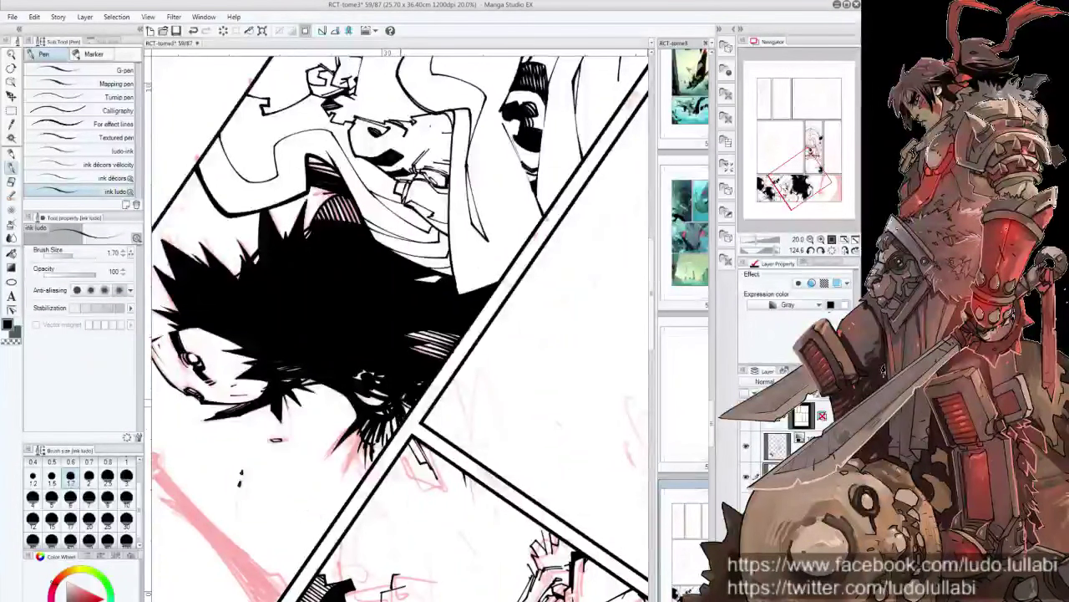
left_click_drag(404, 409, 408, 393)
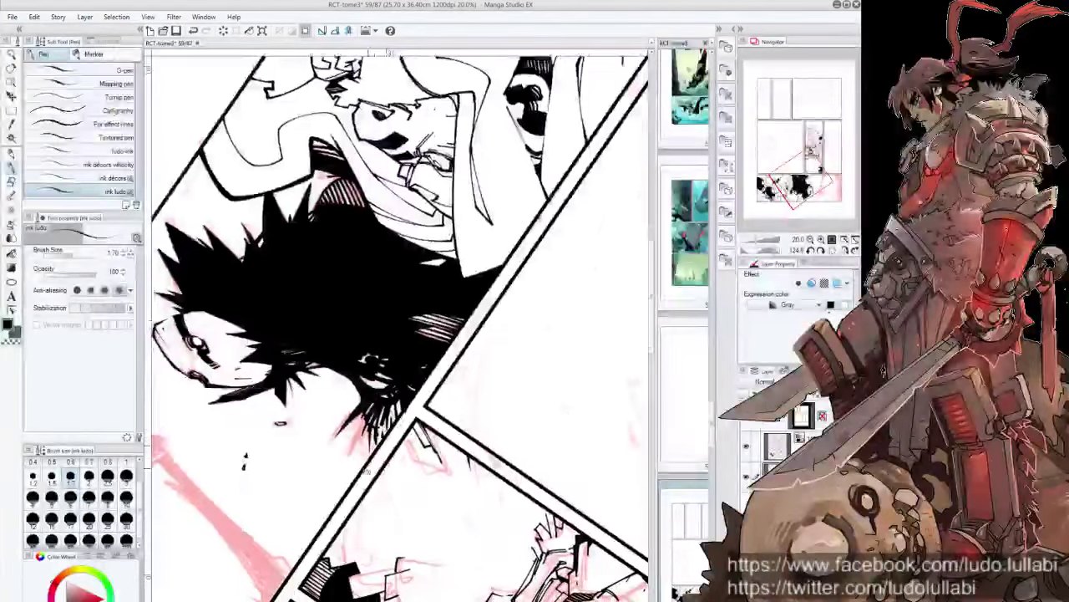
mouse_move(518, 334)
left_mouse_down()
mouse_move(468, 218)
mouse_move(359, 209)
mouse_move(292, 267)
left_mouse_up()
mouse_move(501, 250)
left_mouse_down()
mouse_move(393, 201)
mouse_move(317, 250)
left_mouse_up()
mouse_move(370, 384)
left_mouse_down()
mouse_move(368, 363)
mouse_move(364, 375)
left_mouse_up()
mouse_move(373, 413)
left_mouse_down()
mouse_move(368, 361)
mouse_move(371, 379)
left_mouse_up()
mouse_move(368, 412)
left_mouse_down()
mouse_move(371, 359)
mouse_move(434, 317)
left_mouse_up()
mouse_move(435, 501)
left_mouse_down()
mouse_move(432, 436)
mouse_move(426, 470)
mouse_move(449, 453)
mouse_move(446, 503)
mouse_move(458, 506)
mouse_move(473, 483)
mouse_move(458, 491)
left_mouse_up()
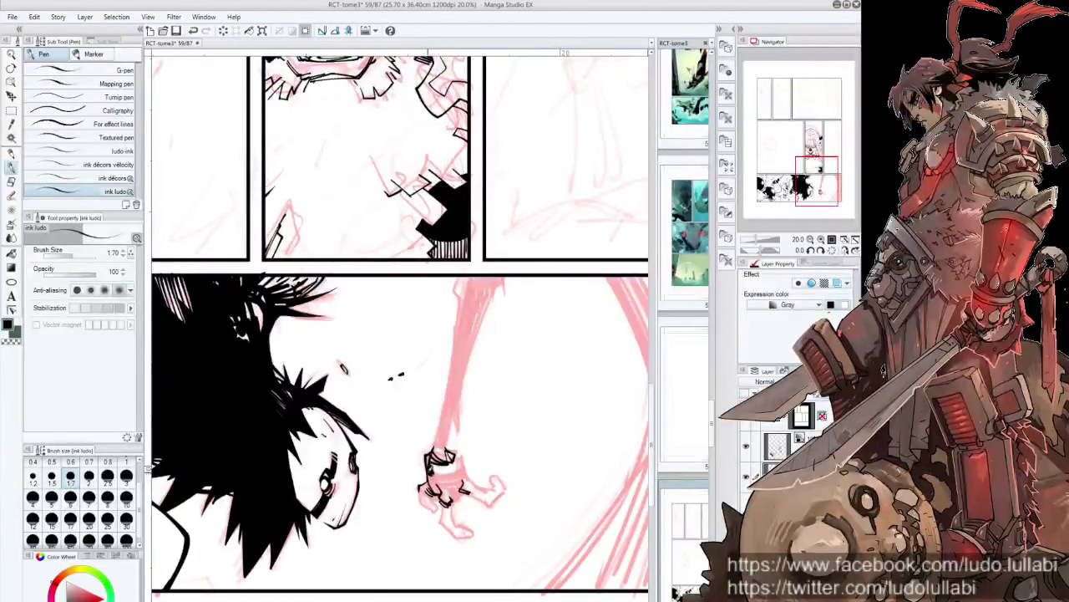
Step: Ink the outline of the sketched clawed hand and its finger details
left_click_drag(434, 466, 423, 510)
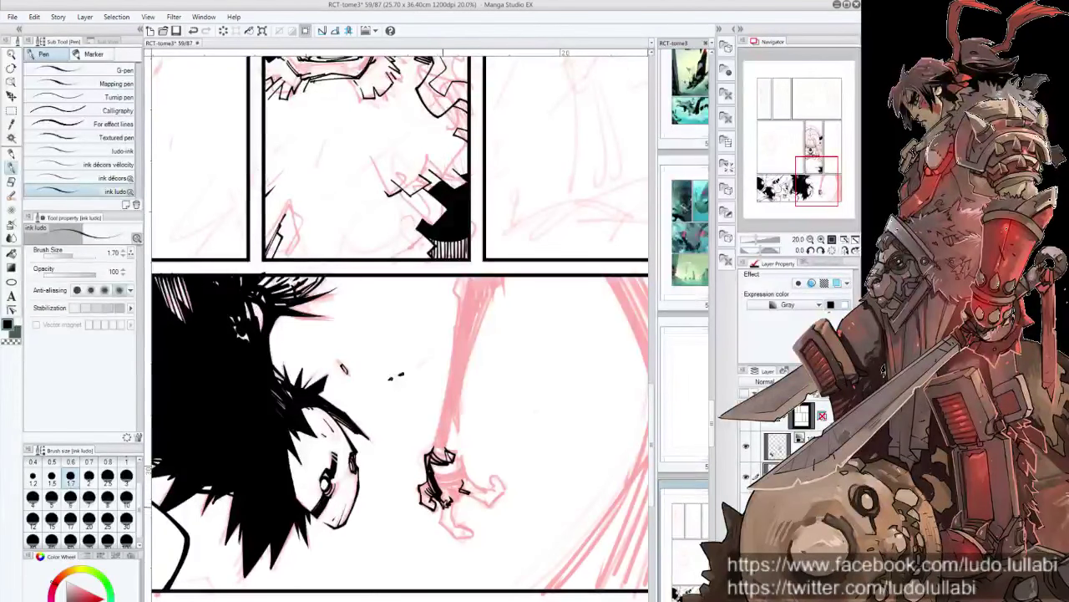
mouse_move(455, 496)
left_mouse_down()
mouse_move(444, 524)
mouse_move(458, 540)
left_mouse_up()
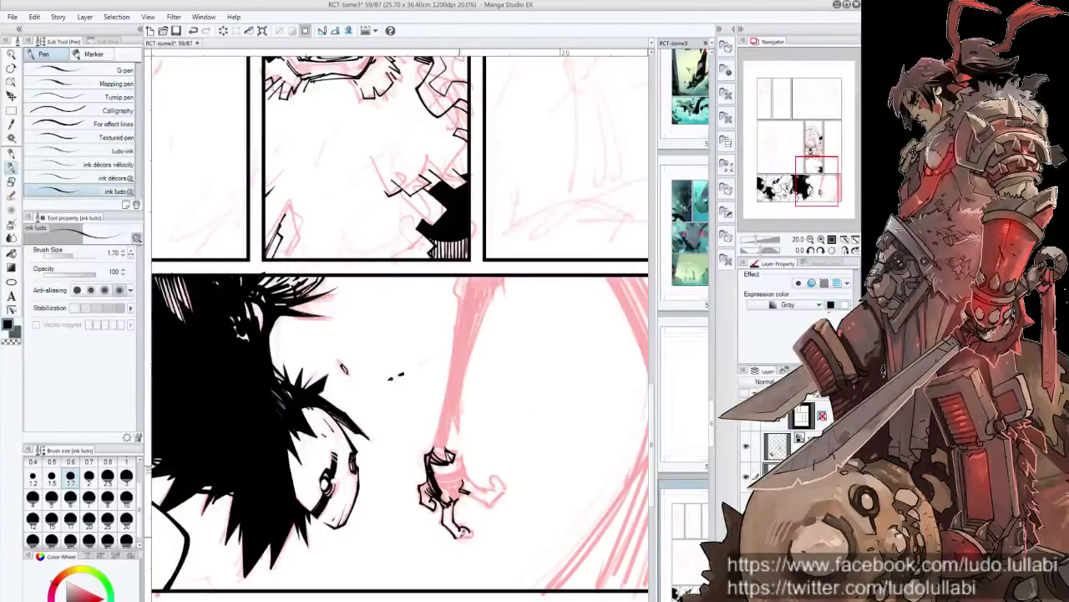
left_click_drag(443, 418, 421, 421)
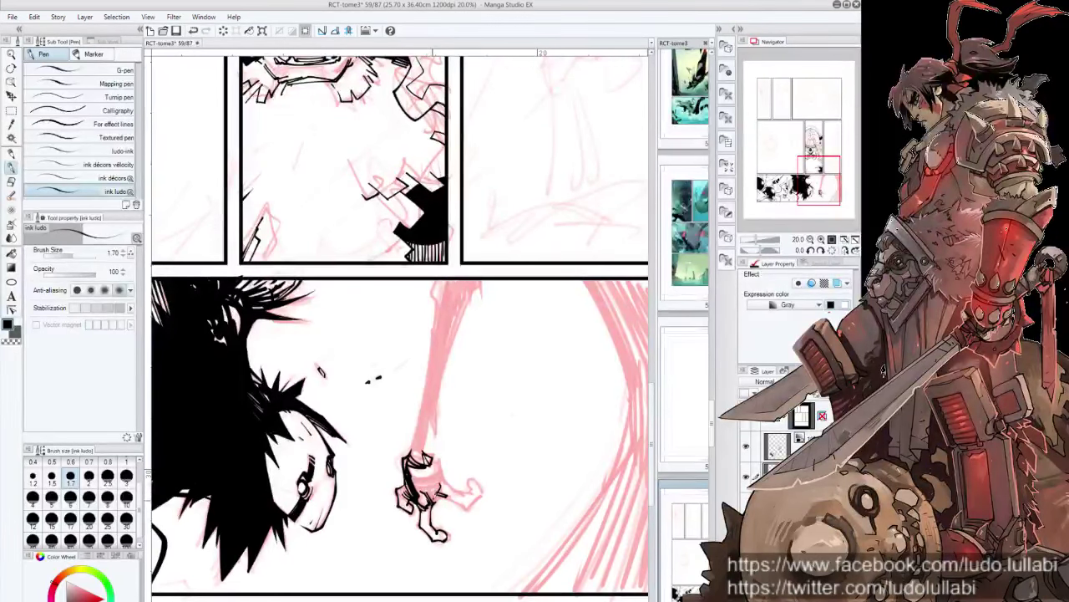
mouse_move(429, 489)
left_mouse_down()
mouse_move(473, 506)
mouse_move(481, 499)
mouse_move(466, 482)
mouse_move(483, 476)
mouse_move(407, 451)
left_mouse_up()
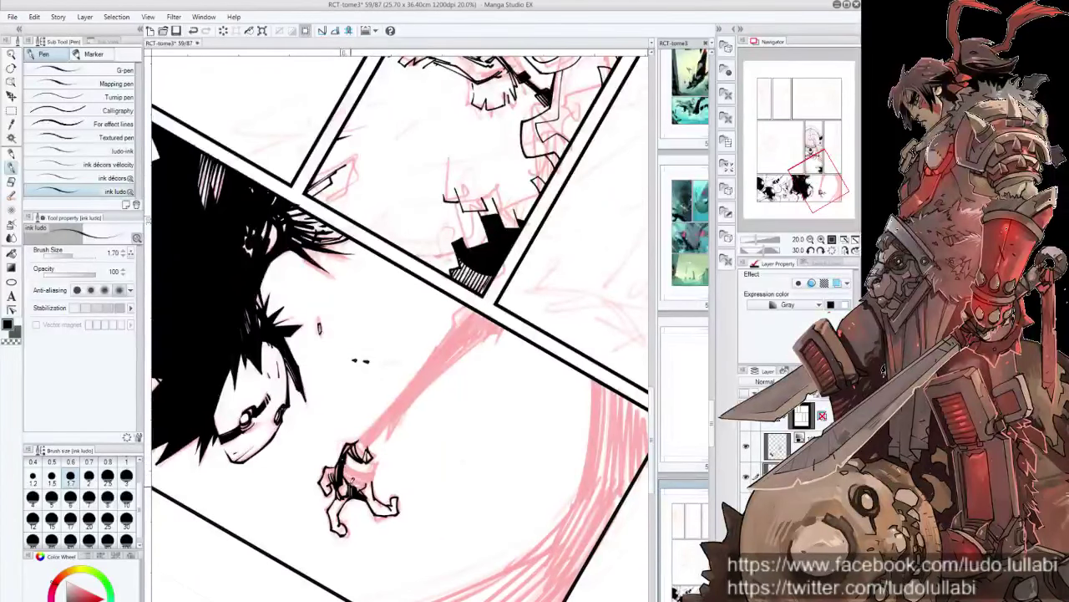
mouse_move(342, 465)
left_mouse_down()
mouse_move(366, 486)
mouse_move(348, 473)
mouse_move(350, 462)
left_mouse_up()
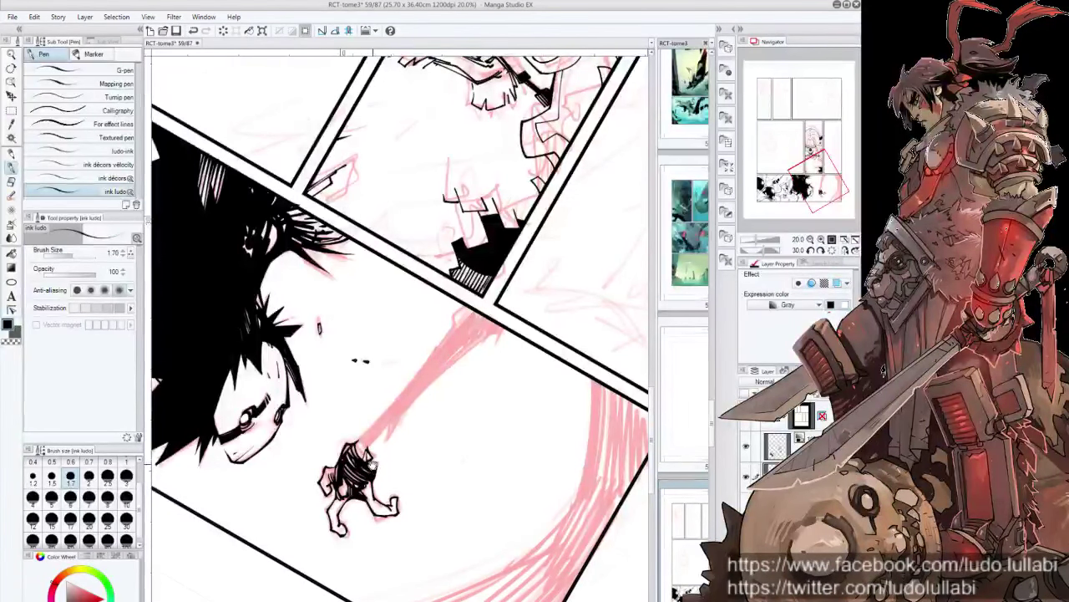
left_click_drag(344, 544, 392, 501)
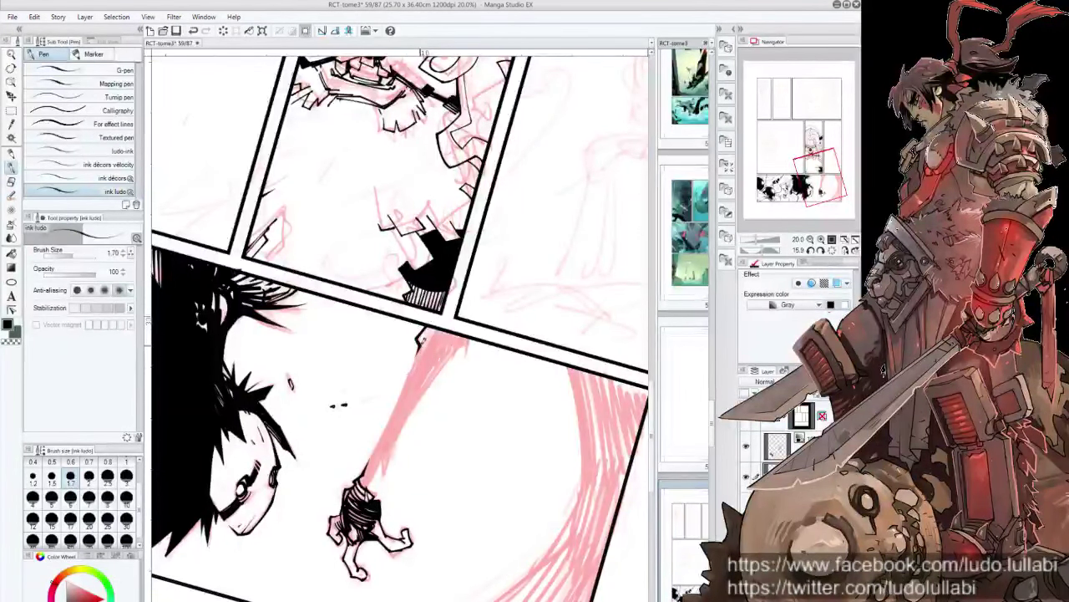
Step: Outline the arm rising from the hand and fill it solid black
left_click_drag(421, 334, 372, 455)
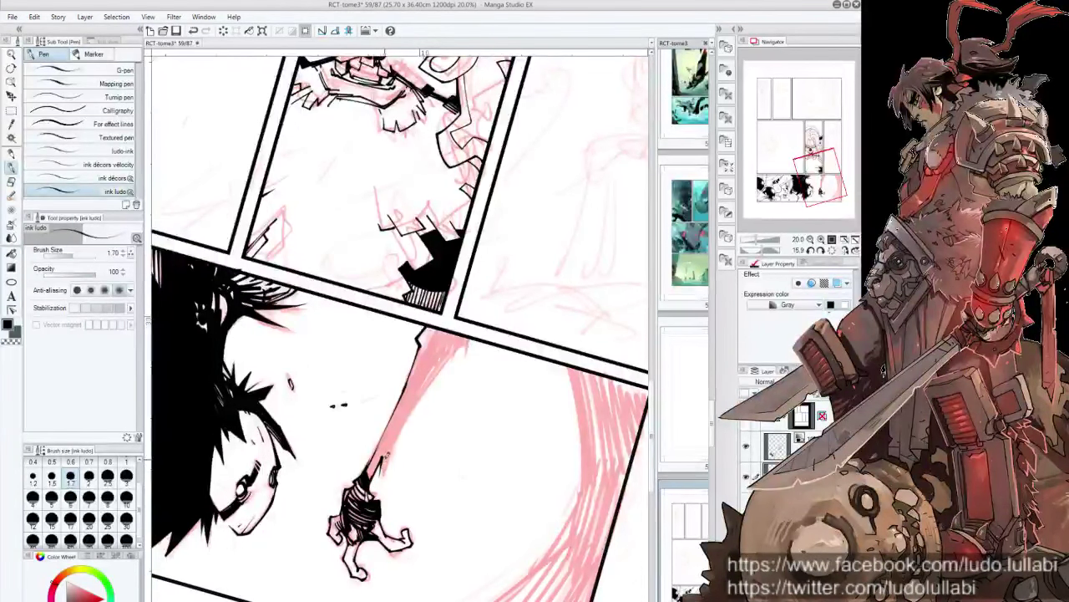
mouse_move(386, 469)
left_mouse_down()
mouse_move(387, 447)
mouse_move(453, 350)
left_mouse_up()
left_click_drag(418, 400, 421, 389)
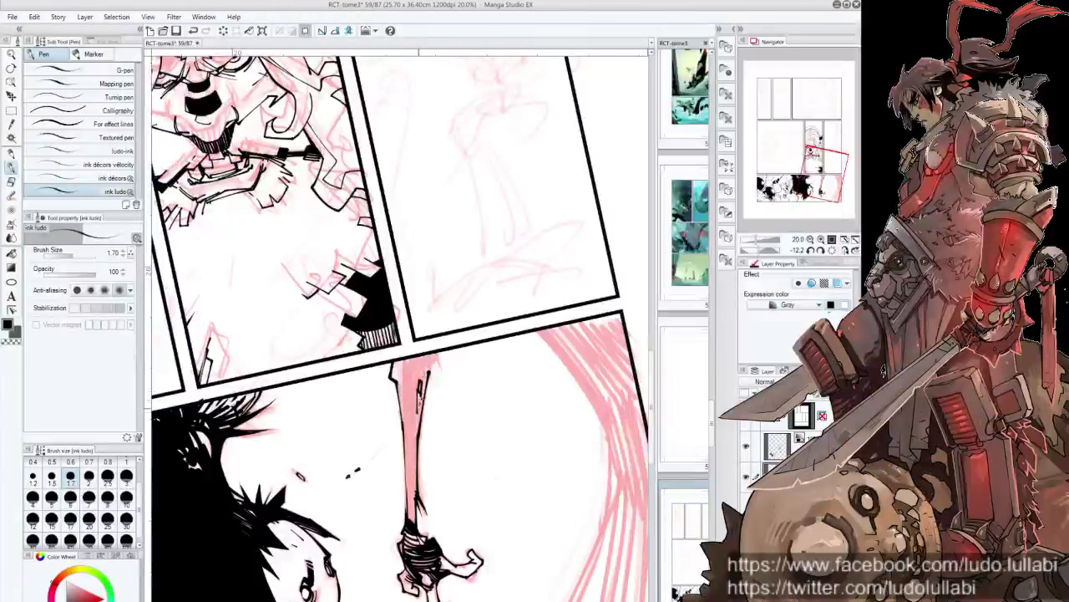
mouse_move(423, 372)
left_mouse_down()
mouse_move(425, 382)
mouse_move(407, 367)
left_mouse_up()
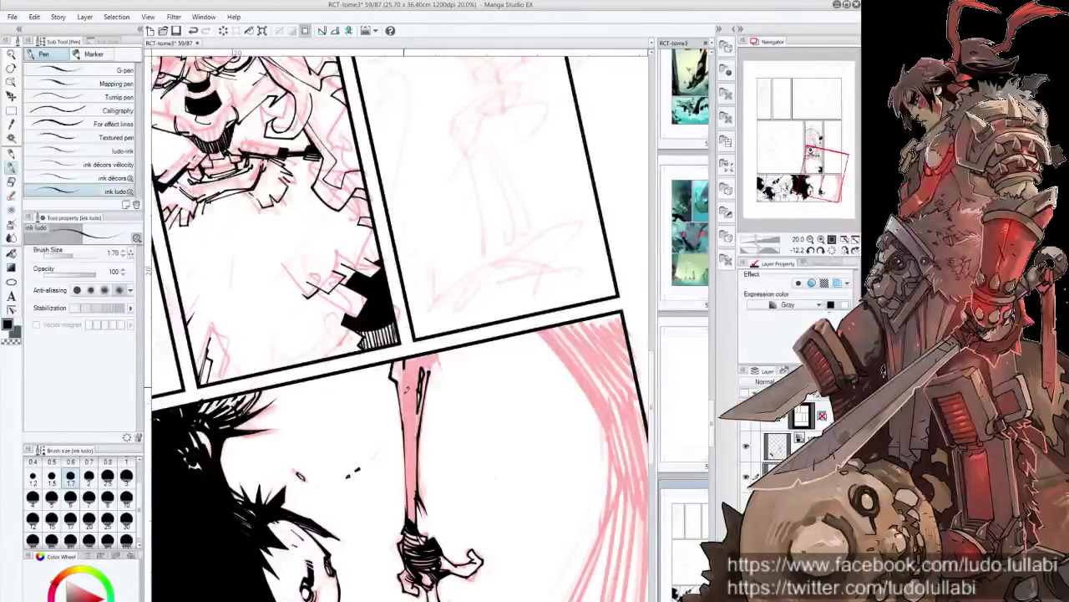
left_click_drag(403, 406, 408, 451)
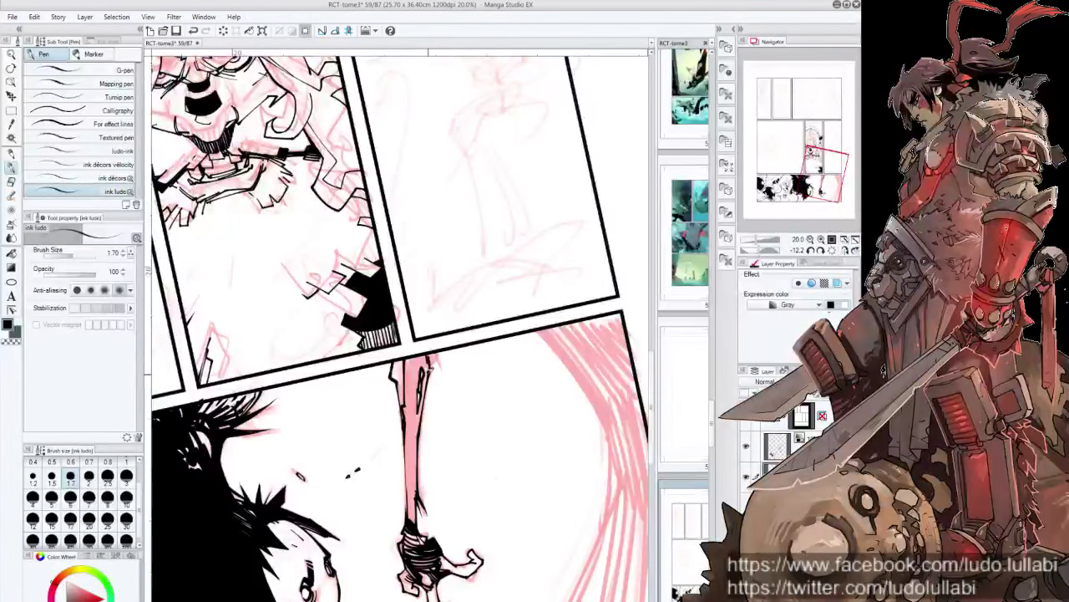
mouse_move(426, 374)
left_mouse_down()
mouse_move(436, 351)
mouse_move(434, 373)
left_mouse_up()
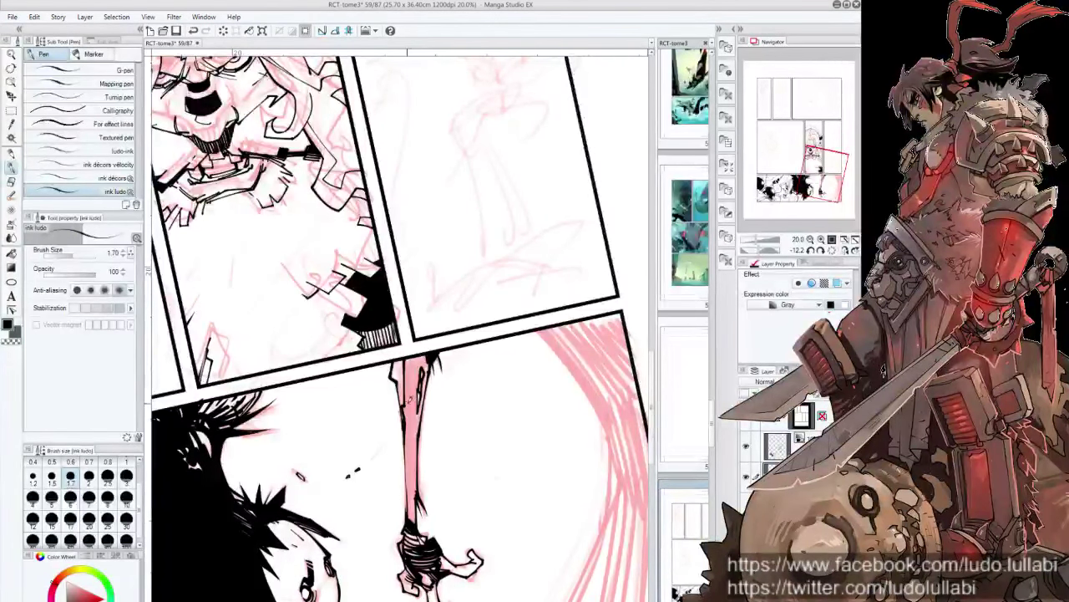
key("g")
left_click(416, 390)
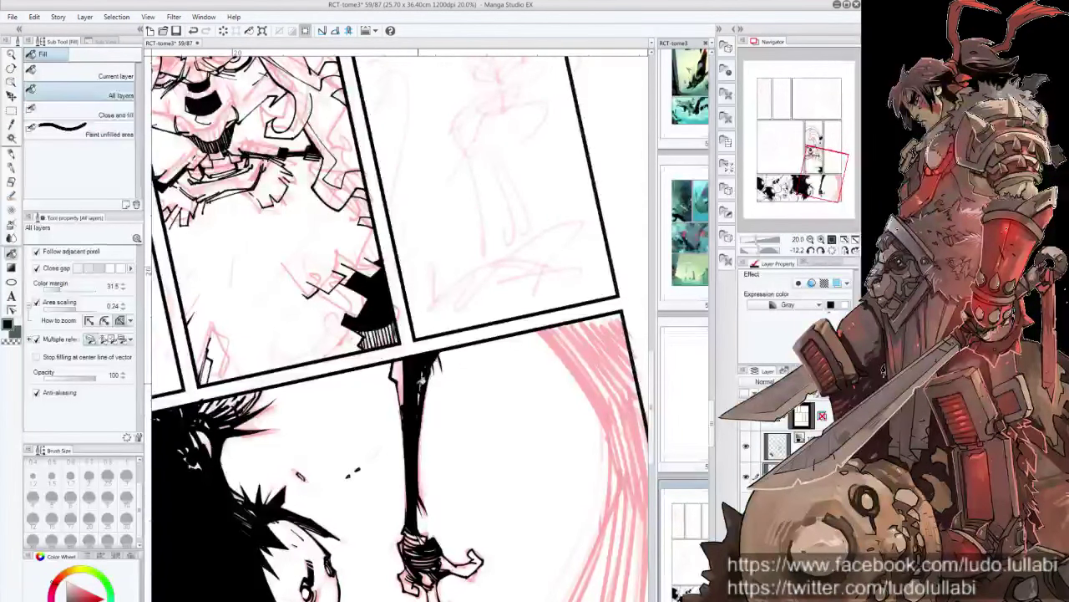
key("p")
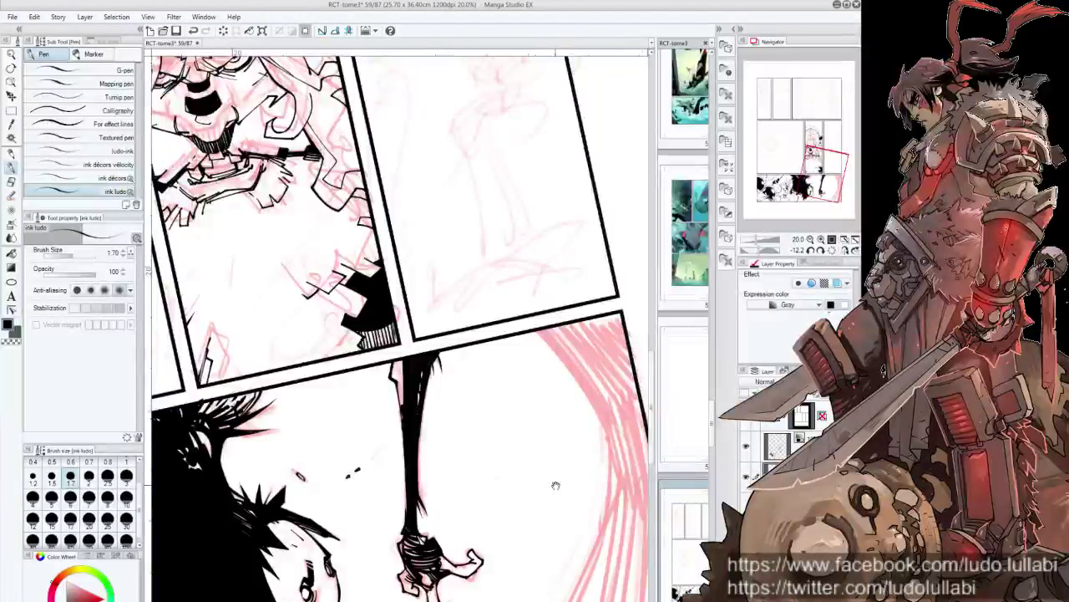
Step: Set the pen size to 3 and ink black lines along the pink hatching's edges
left_click_drag(555, 485, 471, 356)
scroll(471, 363, "down", 1)
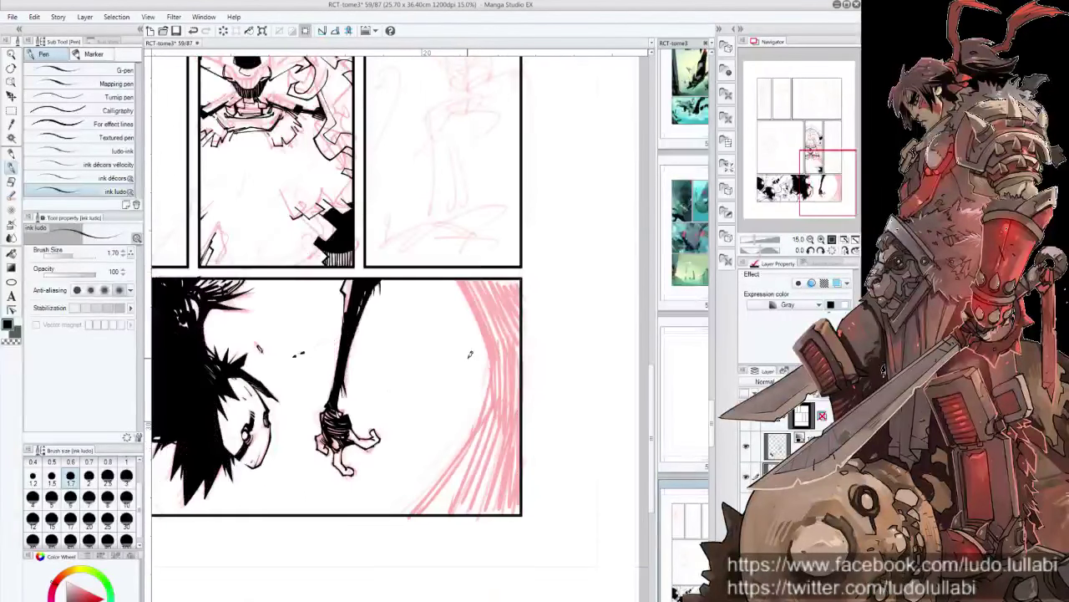
left_click(126, 476)
left_click_drag(460, 277, 495, 354)
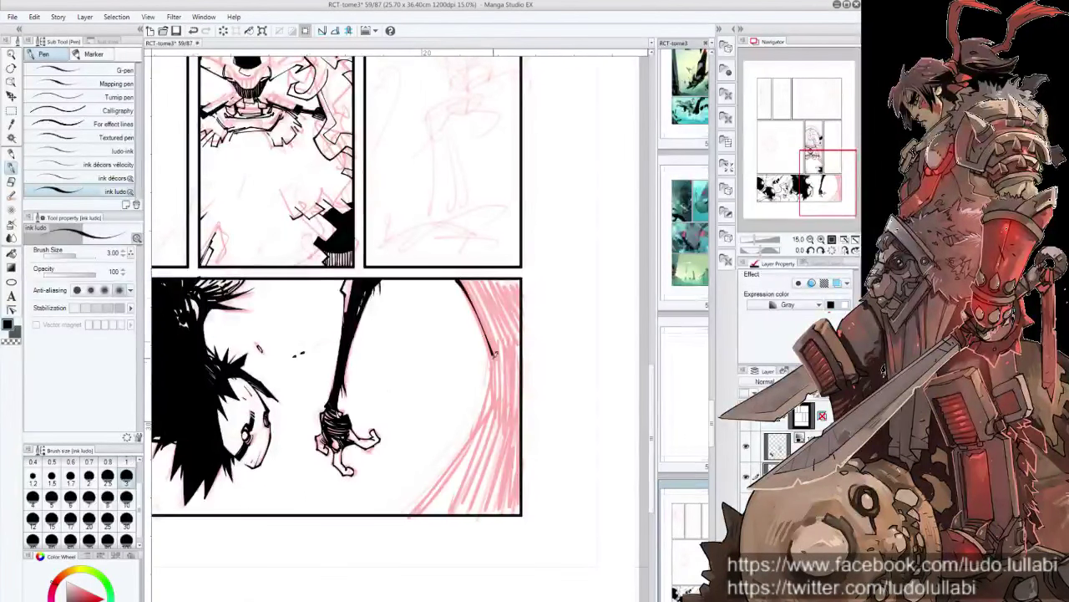
left_click_drag(461, 280, 495, 357)
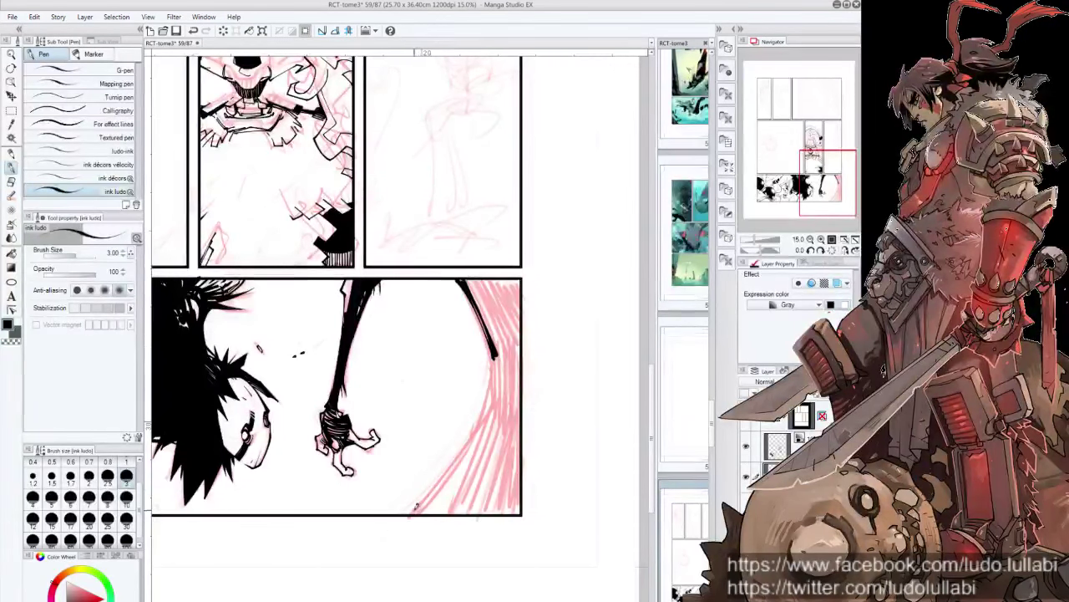
mouse_move(478, 417)
left_mouse_down()
mouse_move(415, 506)
mouse_move(465, 493)
mouse_move(478, 460)
left_mouse_up()
left_click_drag(498, 402, 459, 505)
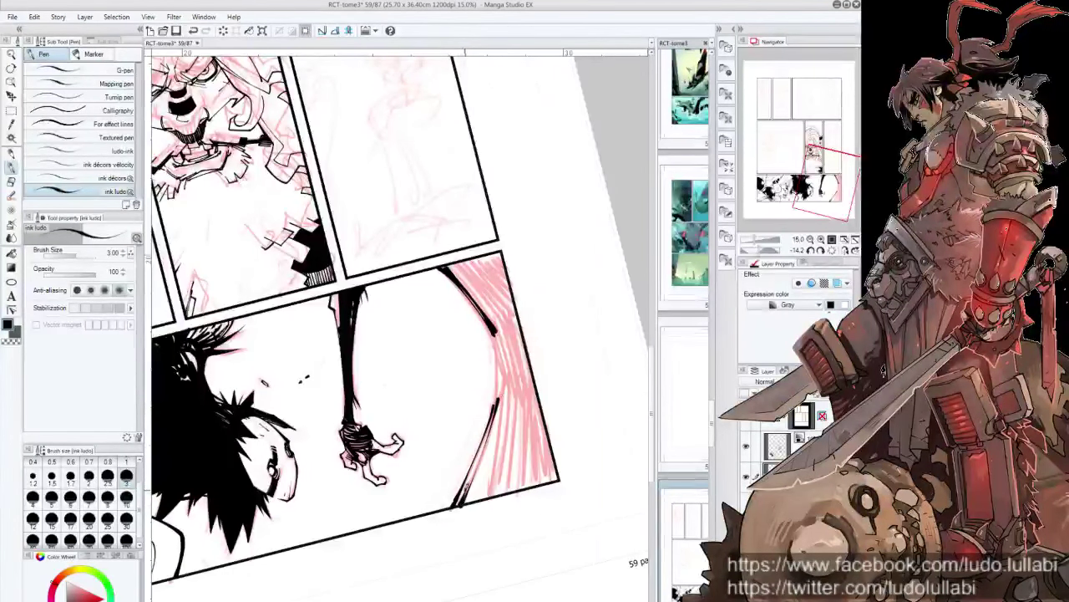
mouse_move(506, 381)
left_mouse_down()
mouse_move(483, 498)
mouse_move(504, 411)
mouse_move(491, 502)
left_mouse_up()
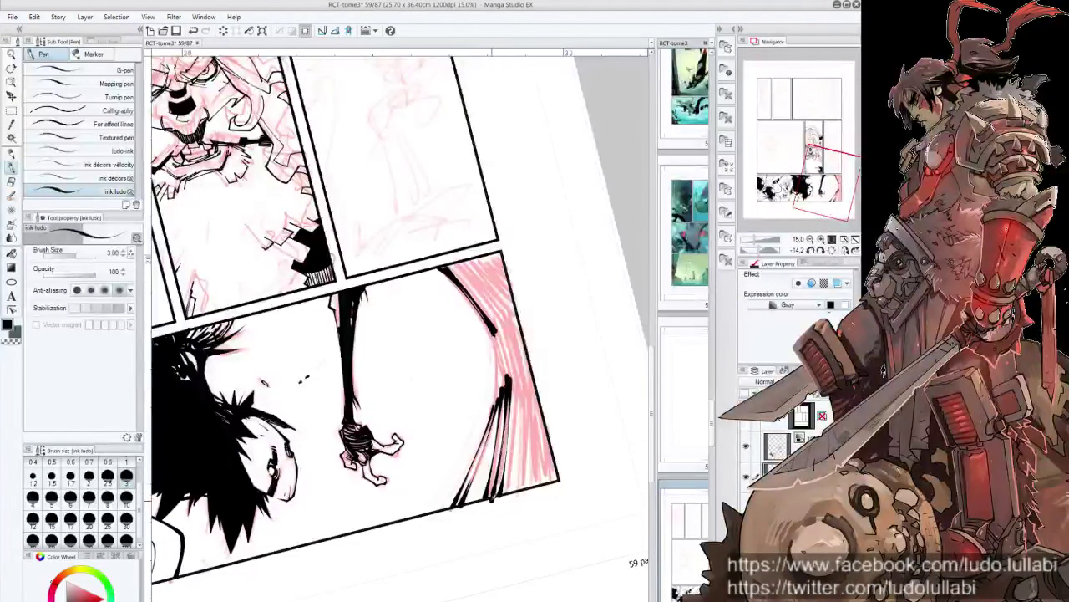
Step: Add more black hatching strokes along the dark shape's right edge and top
left_click_drag(511, 376, 508, 490)
left_click_drag(513, 403, 503, 496)
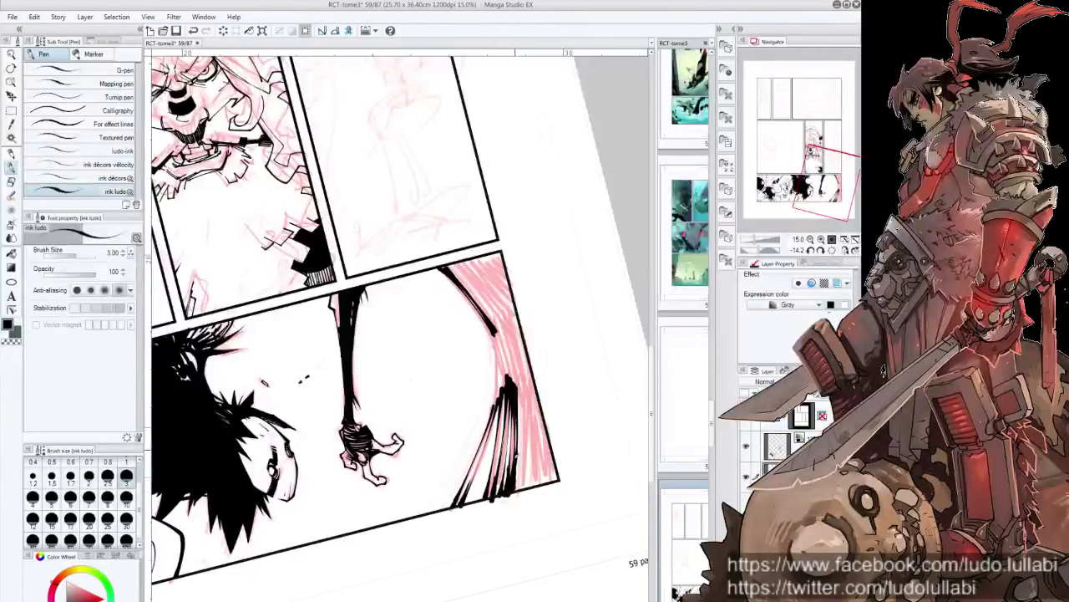
mouse_move(516, 491)
left_mouse_down()
mouse_move(520, 430)
mouse_move(529, 430)
mouse_move(525, 364)
left_mouse_up()
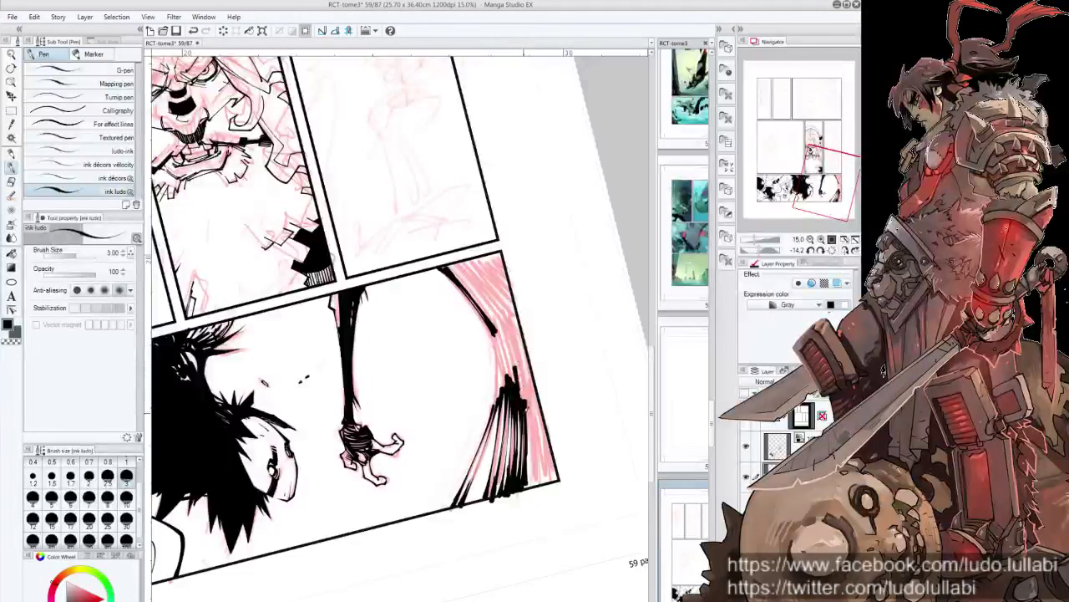
left_click_drag(526, 374, 525, 353)
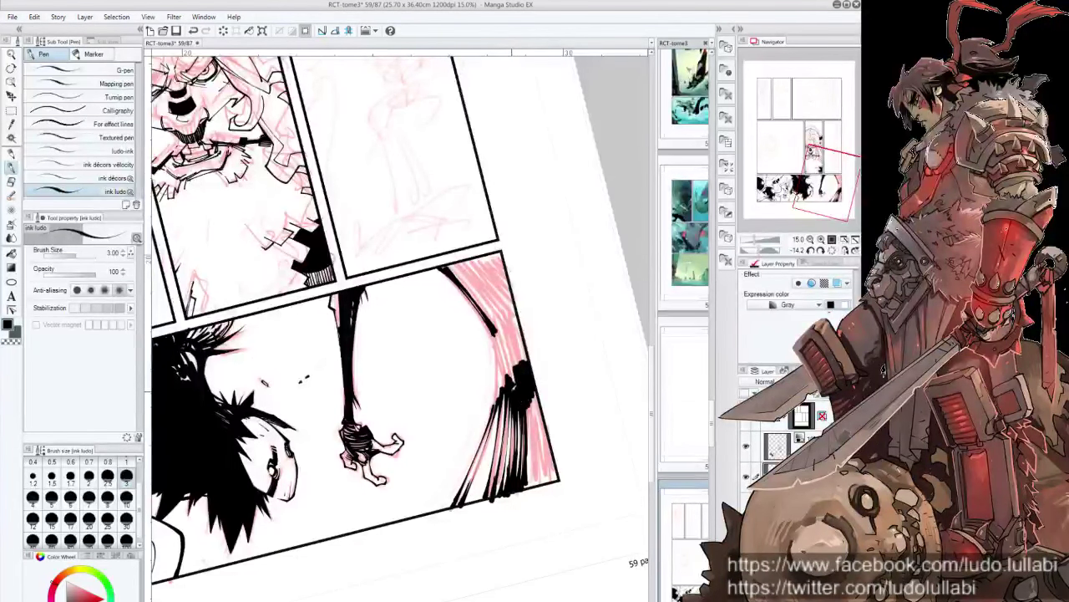
left_click_drag(532, 492, 527, 435)
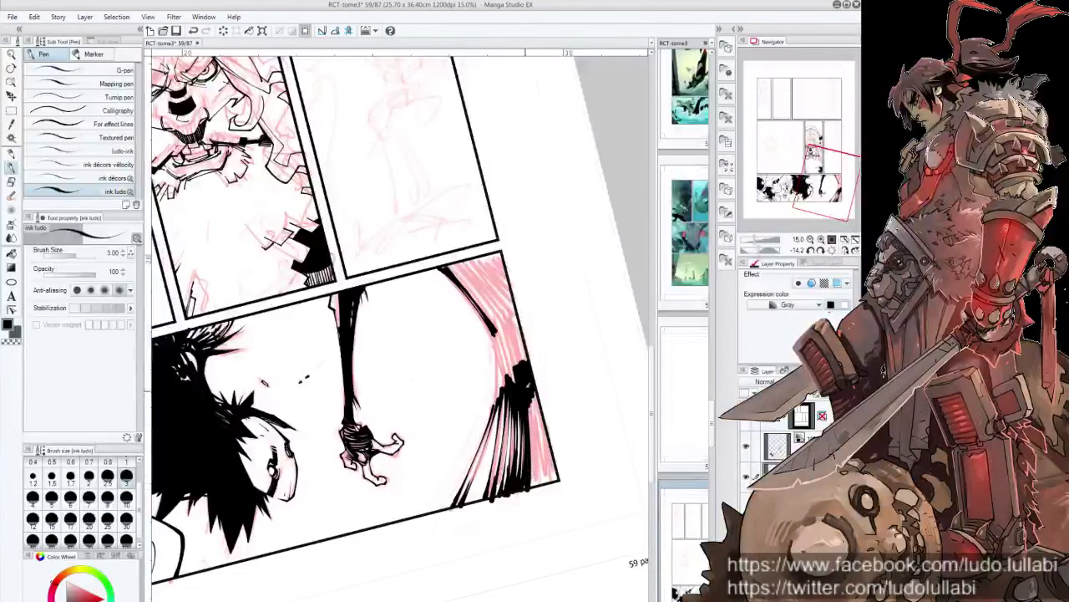
left_click_drag(488, 351, 481, 341)
mouse_move(501, 418)
left_mouse_down()
mouse_move(497, 323)
mouse_move(499, 334)
left_mouse_up()
mouse_move(508, 386)
left_mouse_down()
mouse_move(501, 328)
mouse_move(499, 349)
left_mouse_up()
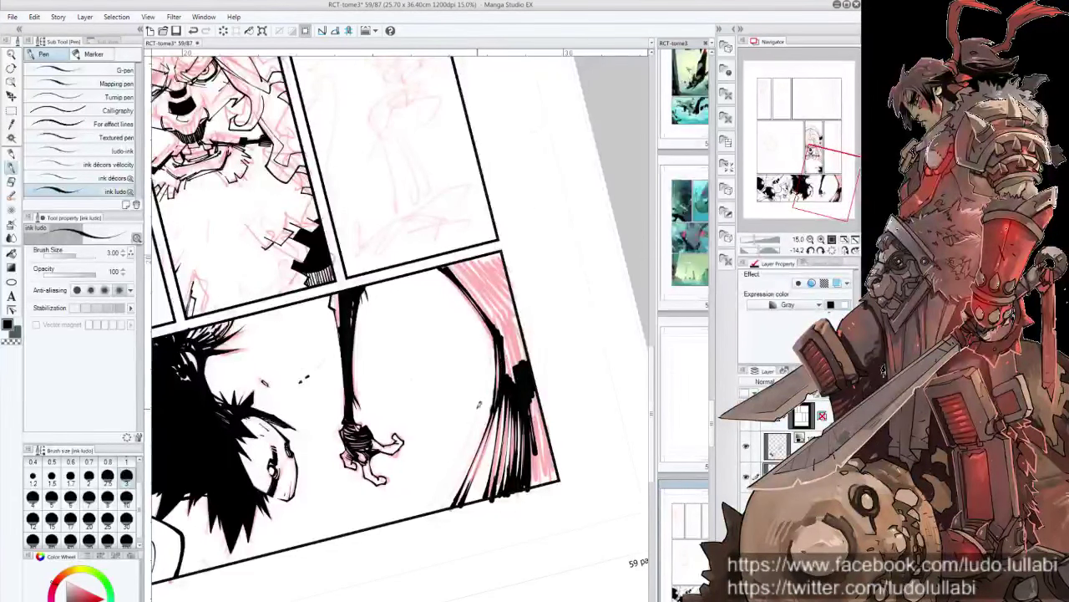
left_click_drag(495, 423, 490, 394)
Step: Fill the remaining pink gaps in the dark shape black and hide the pencil sketch
key("g")
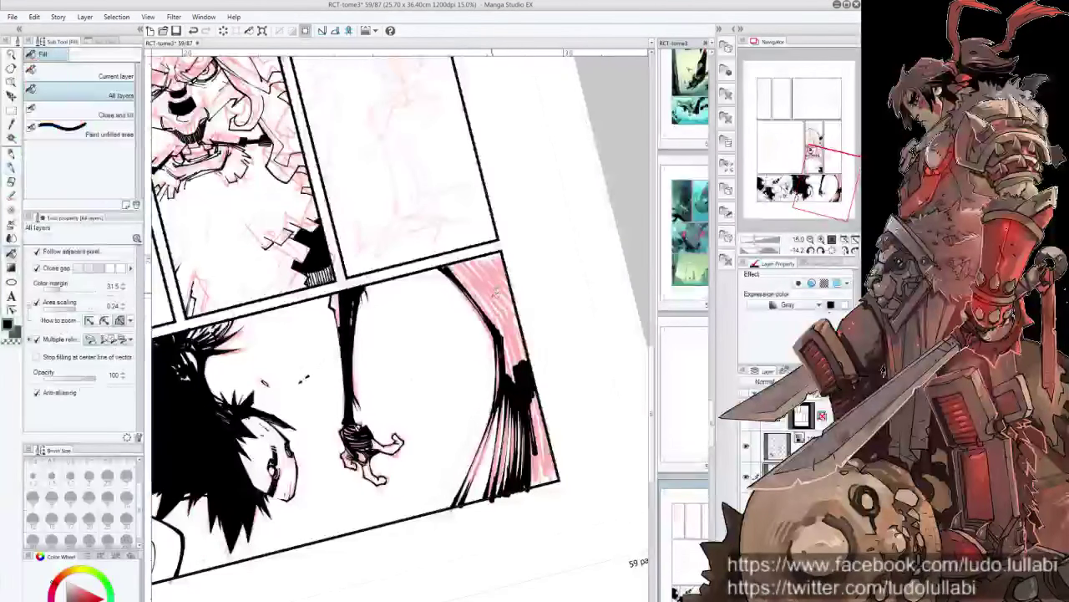
left_click(496, 298)
left_click(543, 435)
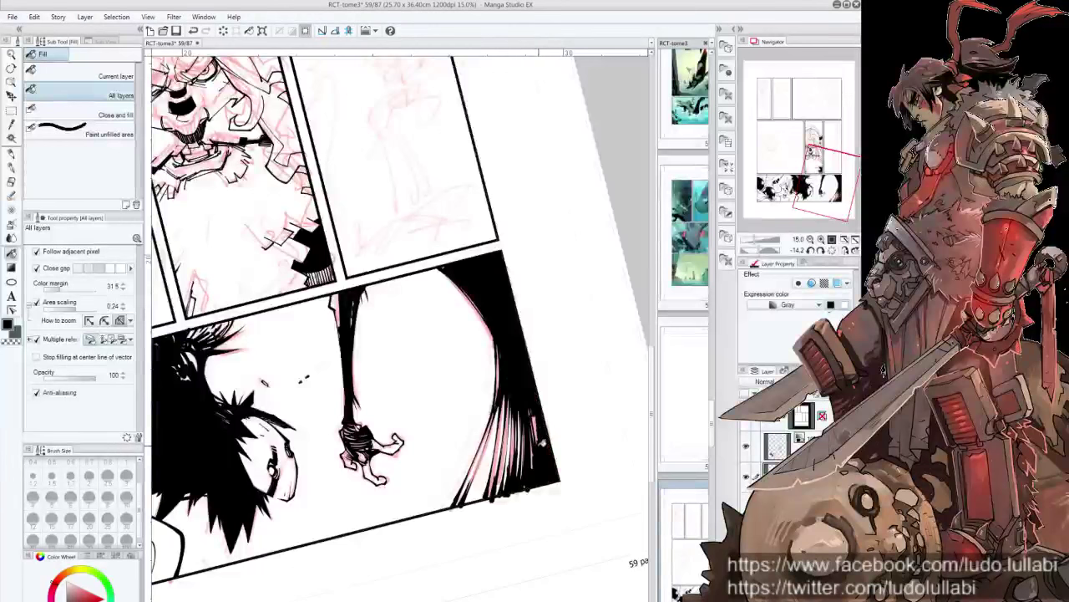
key("p")
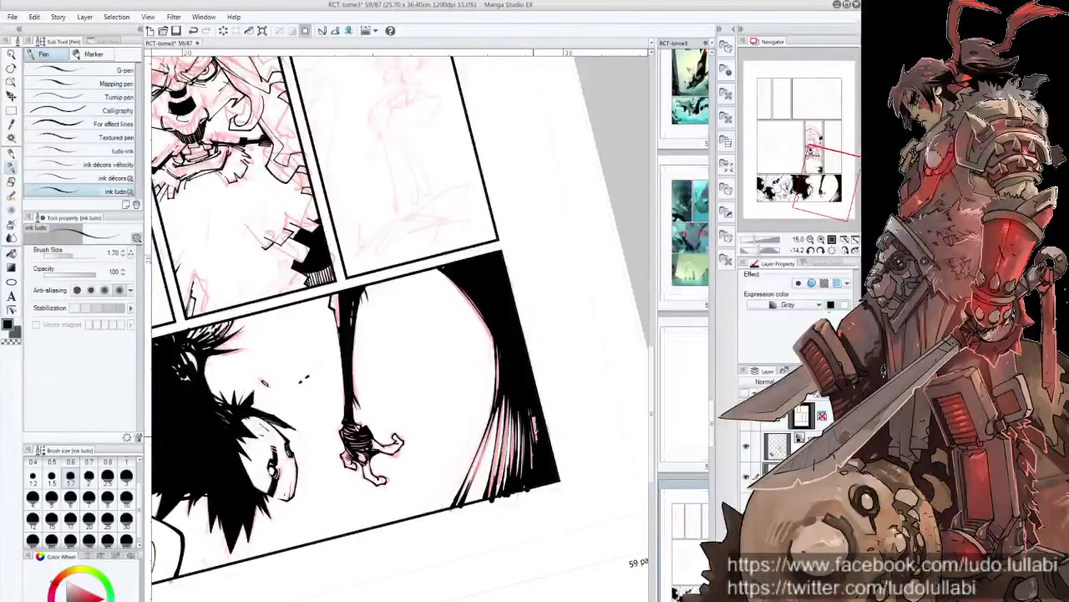
left_click(746, 446)
Step: Hatch thin lines along the hair edge and black shape, then zoom out and pan
left_click_drag(517, 248, 472, 317)
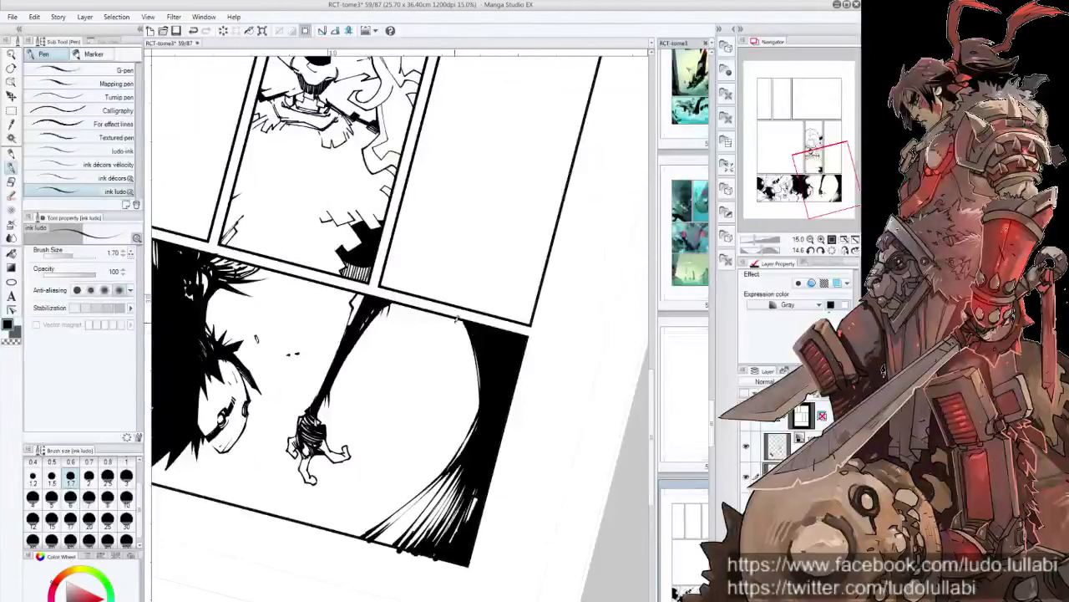
mouse_move(466, 317)
left_mouse_down()
mouse_move(477, 381)
mouse_move(465, 448)
left_mouse_up()
mouse_move(481, 396)
left_mouse_down()
mouse_move(458, 459)
mouse_move(539, 401)
mouse_move(614, 367)
mouse_move(568, 388)
left_mouse_up()
left_click_drag(560, 404, 542, 437)
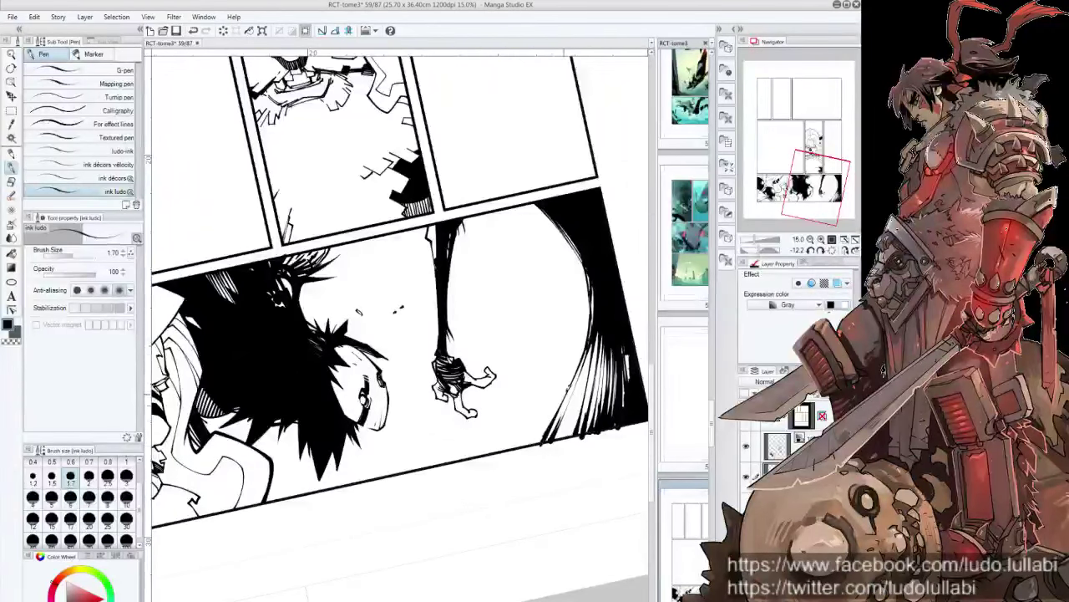
scroll(531, 359, "down", 1)
mouse_move(485, 359)
left_mouse_down()
mouse_move(531, 360)
mouse_move(468, 466)
left_mouse_up()
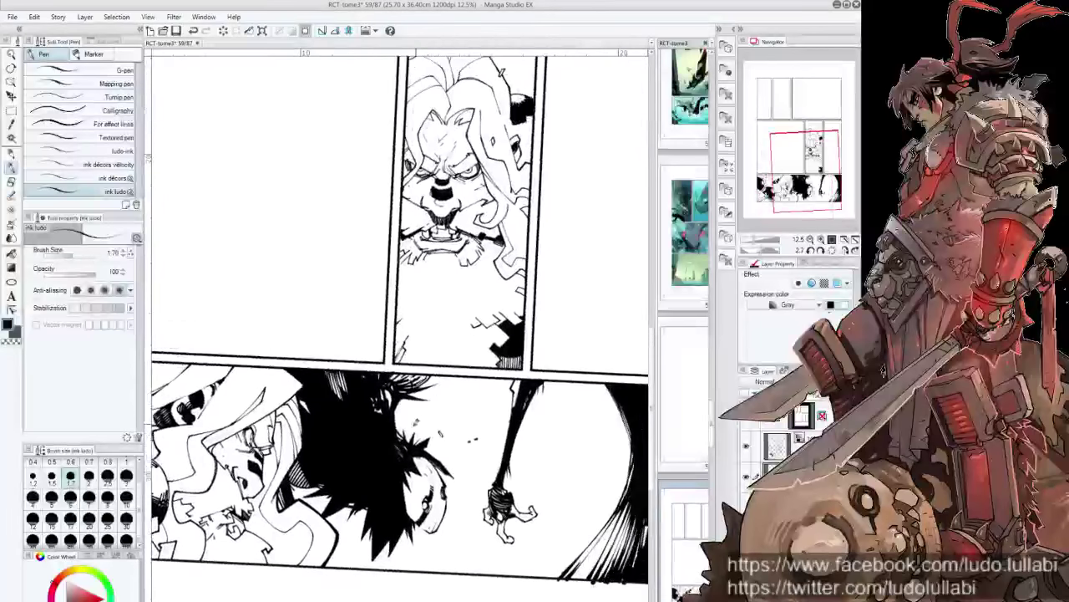
left_click_drag(411, 438, 374, 434)
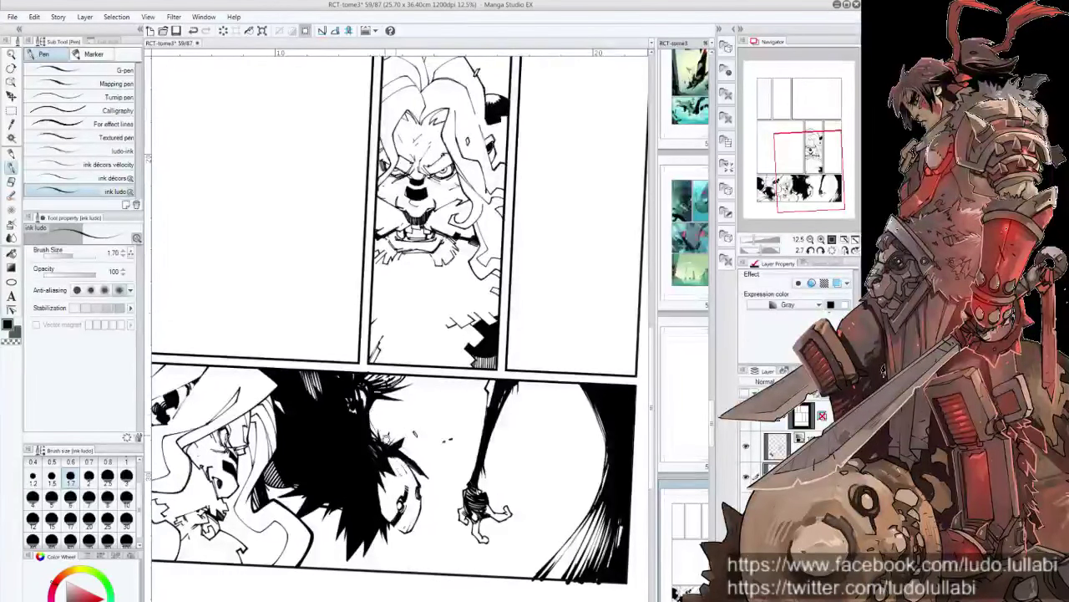
mouse_move(340, 466)
left_mouse_down()
mouse_move(346, 438)
mouse_move(305, 434)
left_mouse_up()
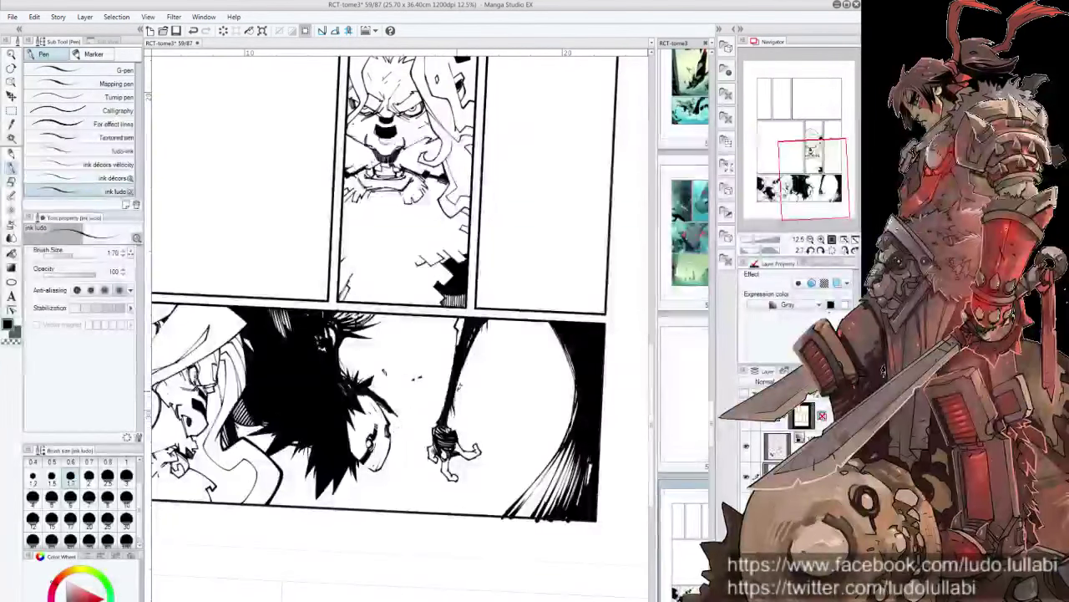
left_click_drag(489, 379, 493, 361)
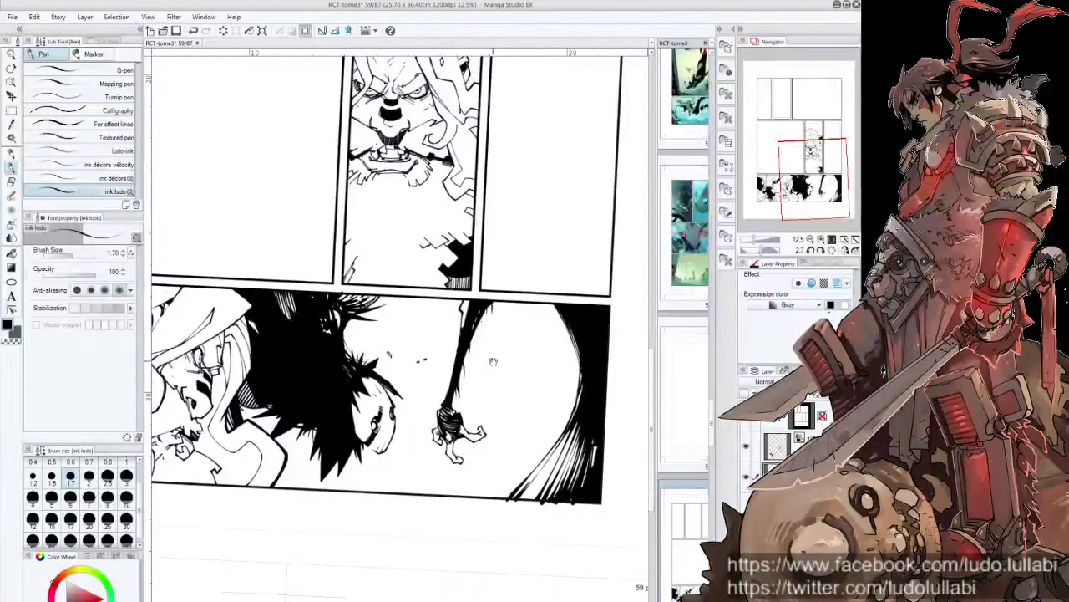
scroll(493, 361, "up", 1)
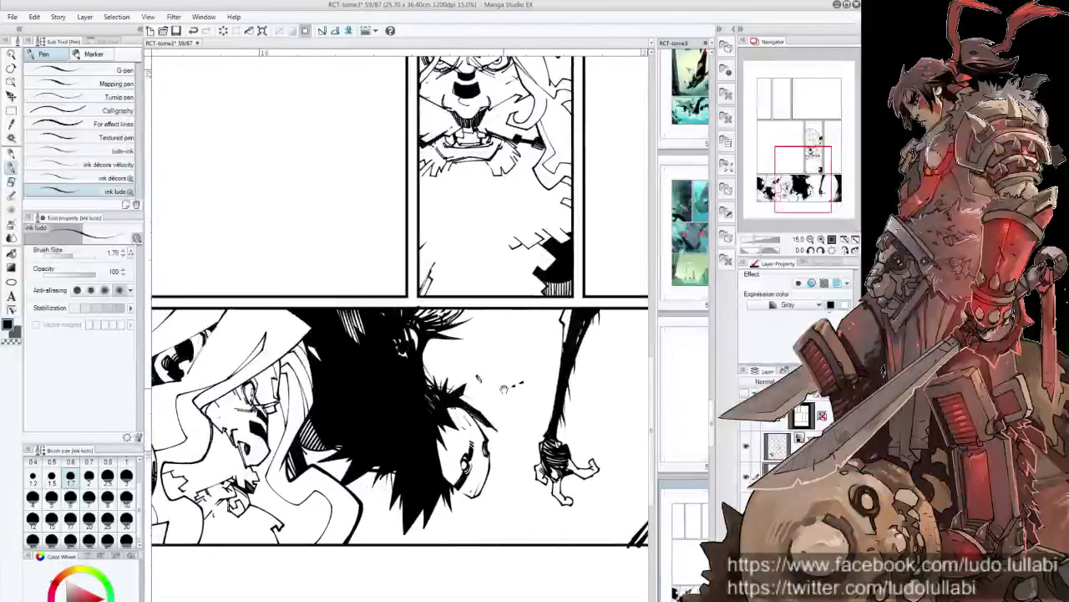
Step: Turn on Layer color so the other character's line art shows blue, then reselect the ink layer
left_click(837, 283)
left_click_drag(313, 416, 352, 416)
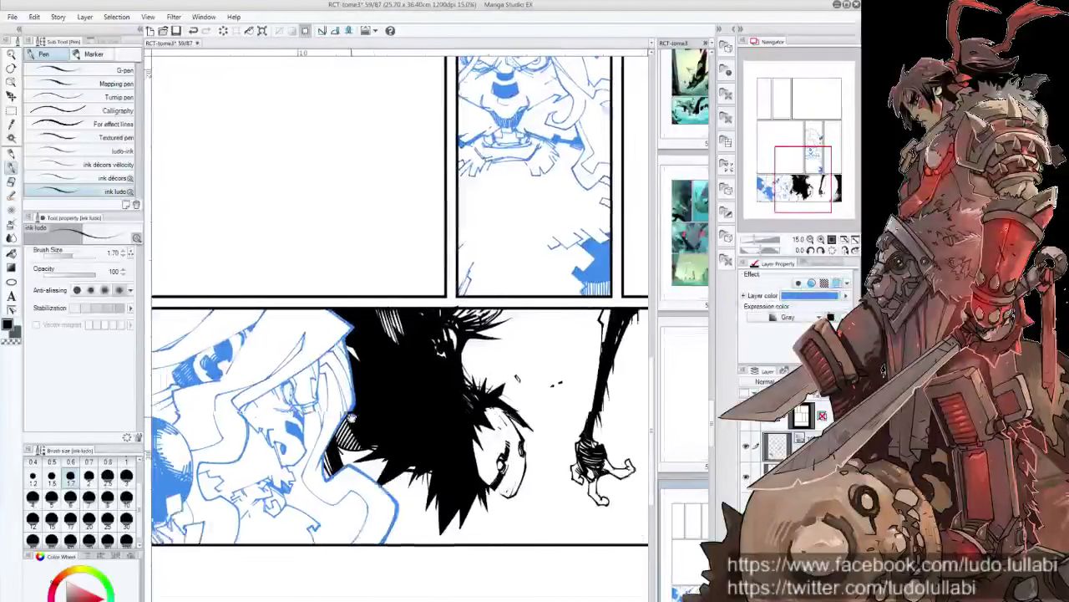
scroll(352, 416, "up", 1)
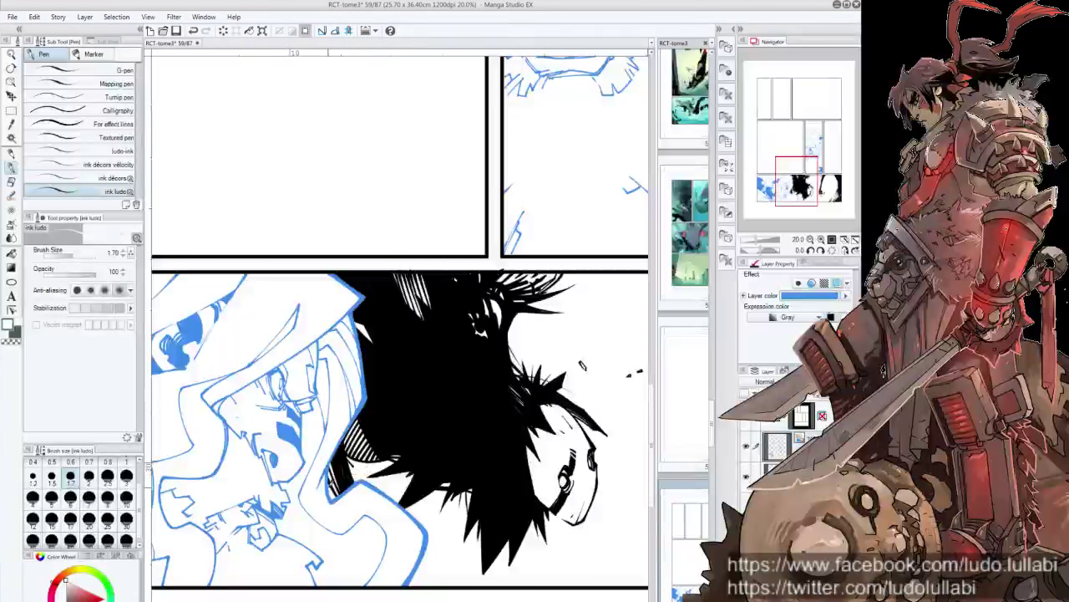
key("minus")
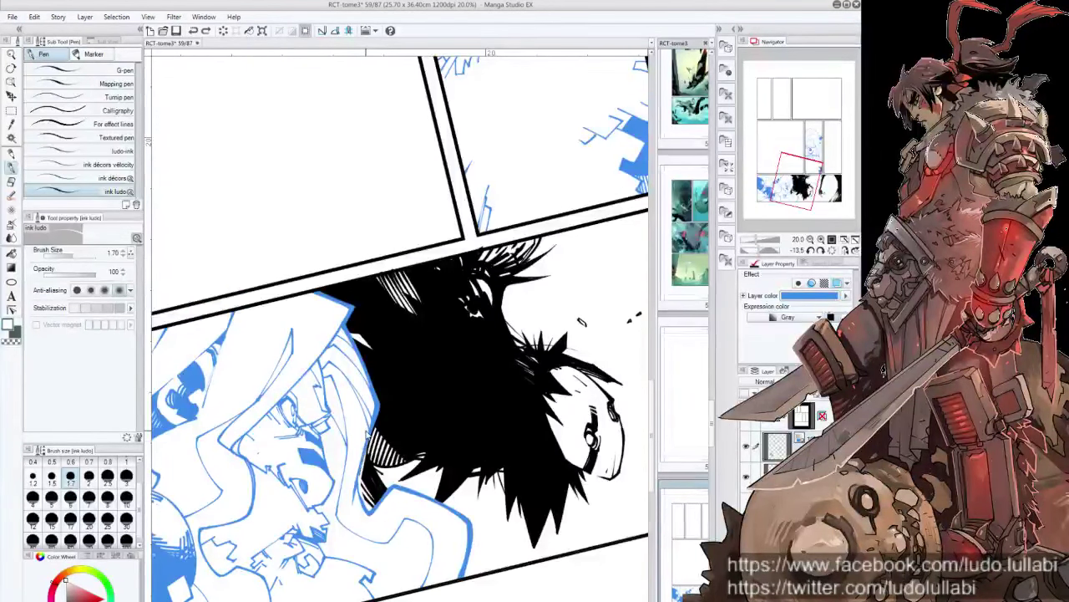
left_click(777, 447)
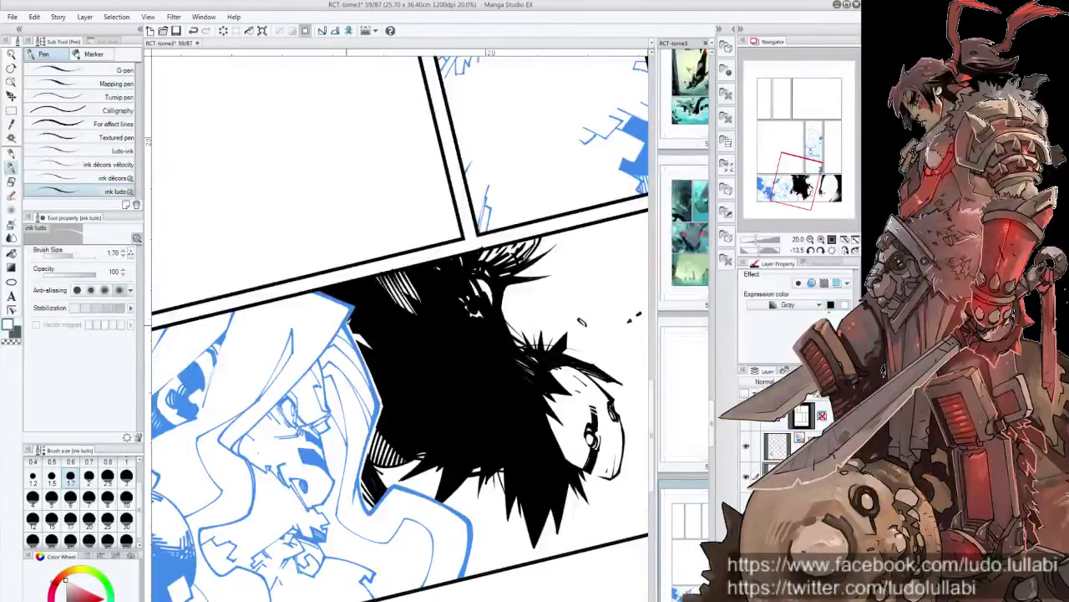
Step: Pan and rotate to inspect the panels, then reset the page upright and zoomed out
left_click_drag(350, 317, 349, 390)
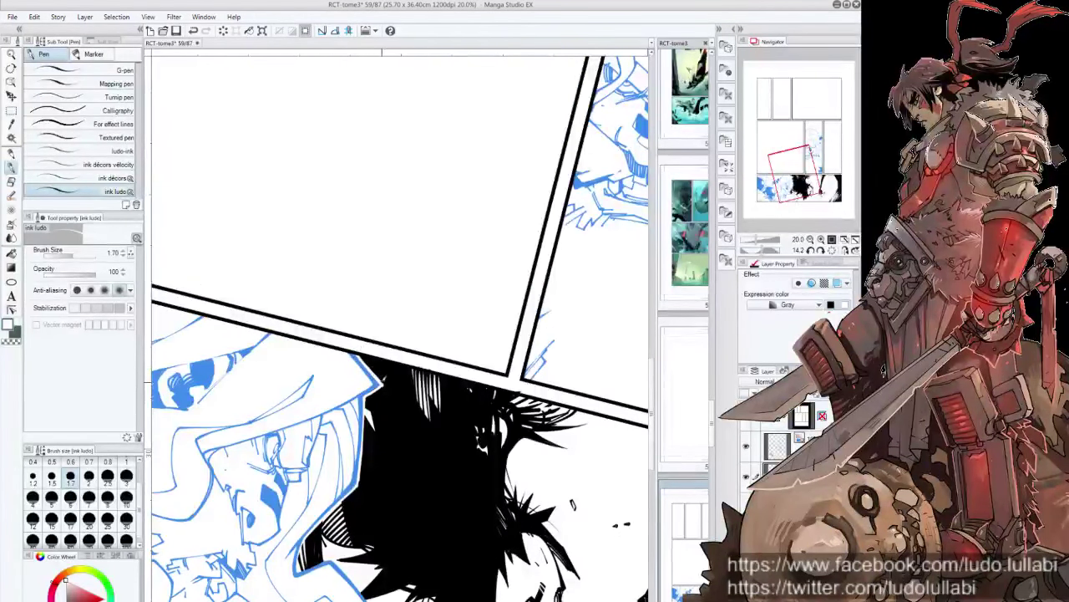
left_click_drag(355, 396, 392, 351)
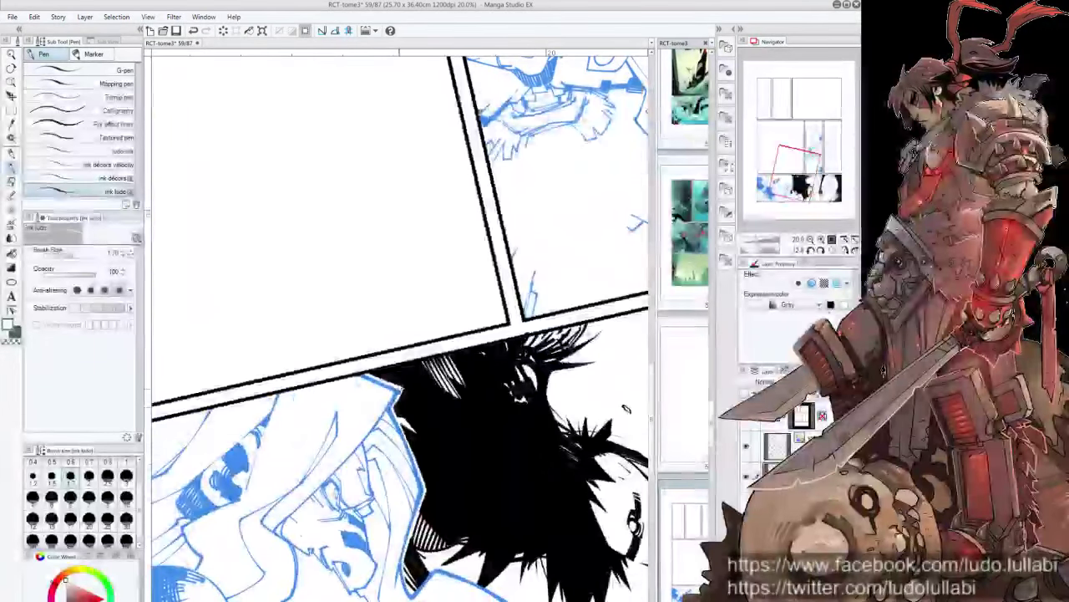
scroll(396, 393, "down", 3)
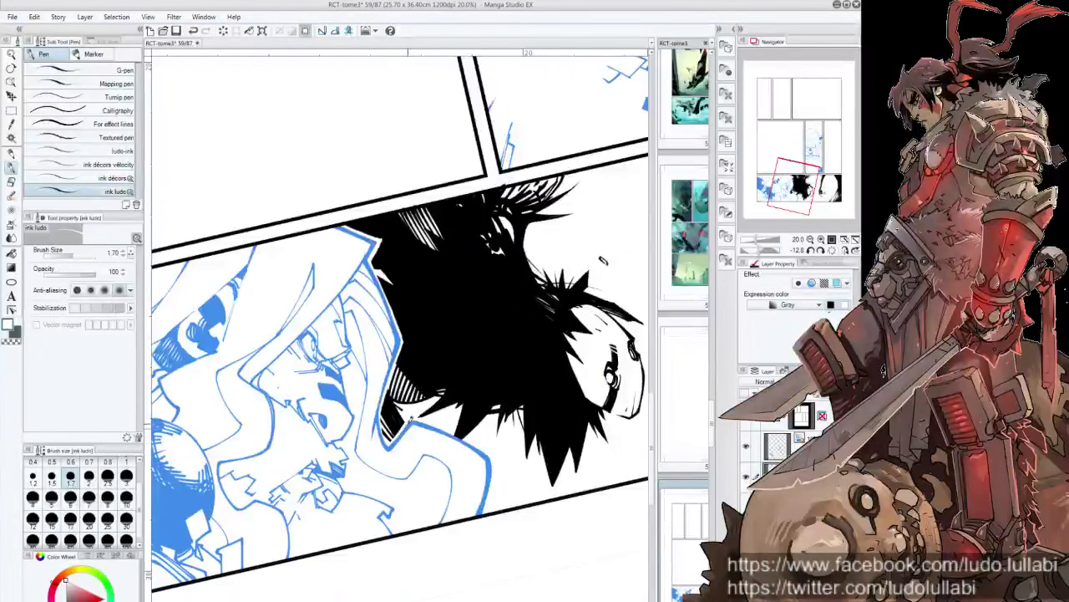
left_click_drag(467, 324, 423, 364)
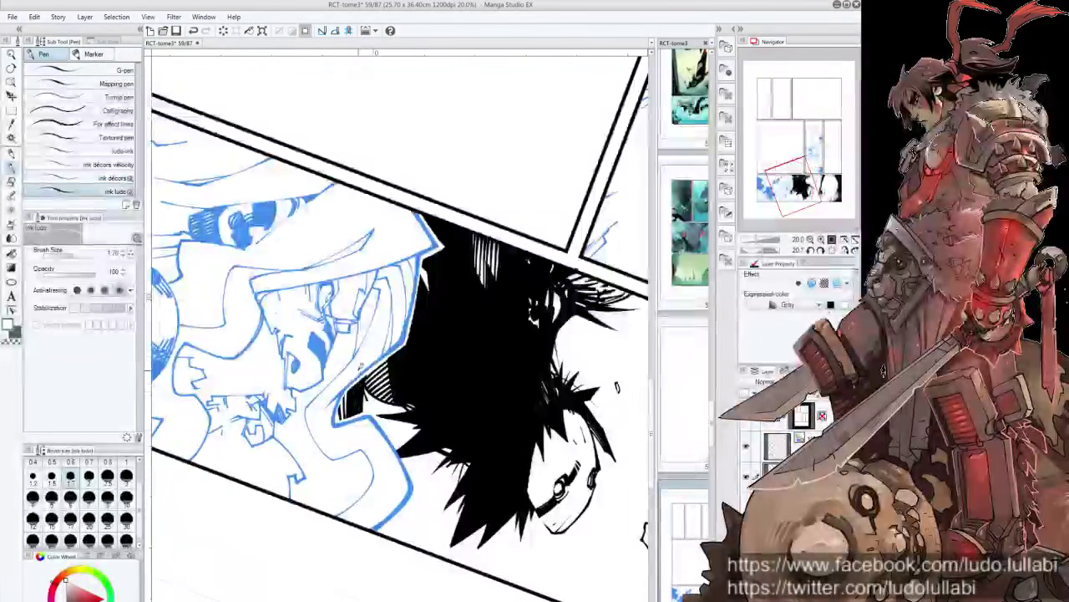
scroll(422, 364, "up", 2)
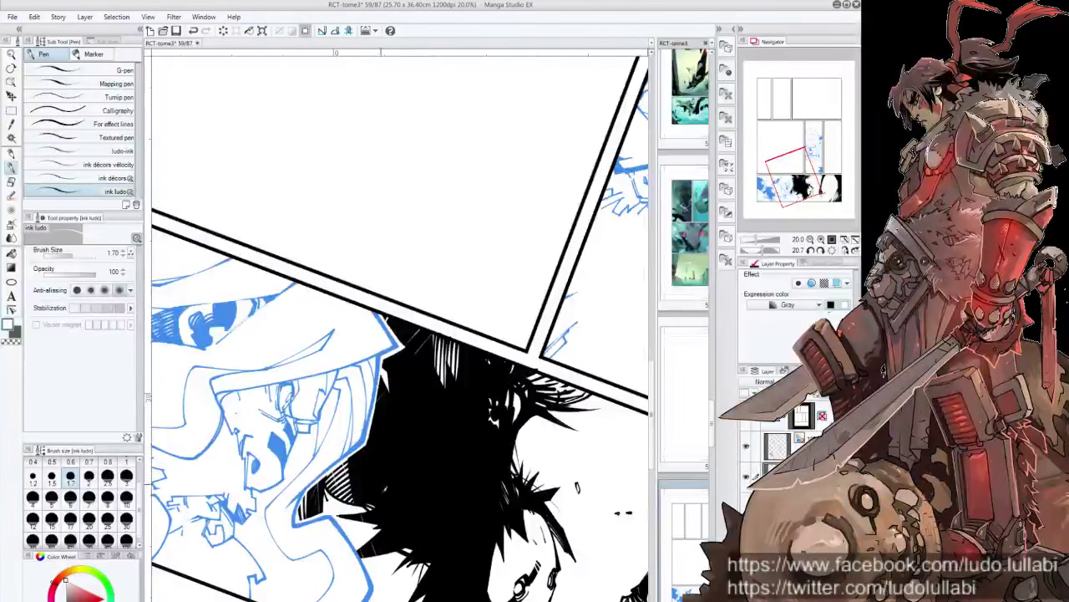
scroll(447, 554, "down", 3)
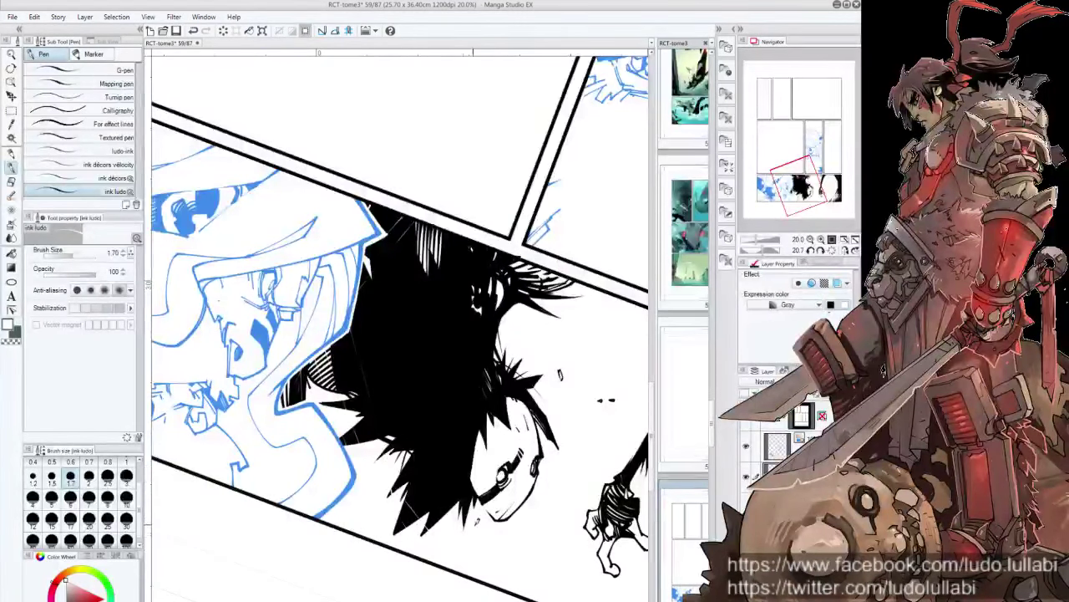
key("ctrl+minus")
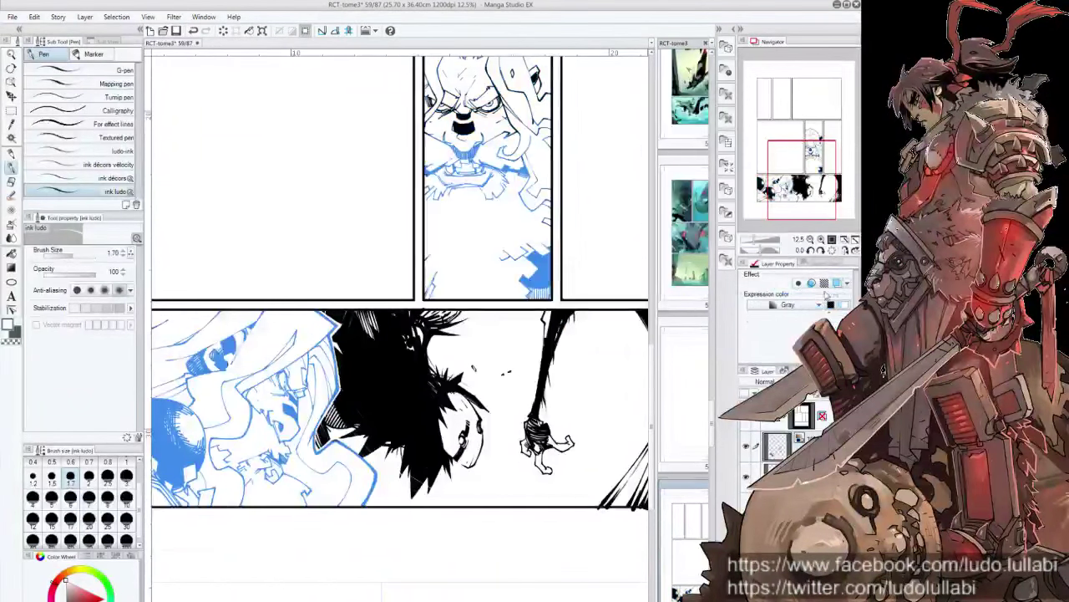
Step: Select the Airbrush Droplet brush and spray a first speckle cluster in the bottom panel
scroll(400, 316, "up", 2)
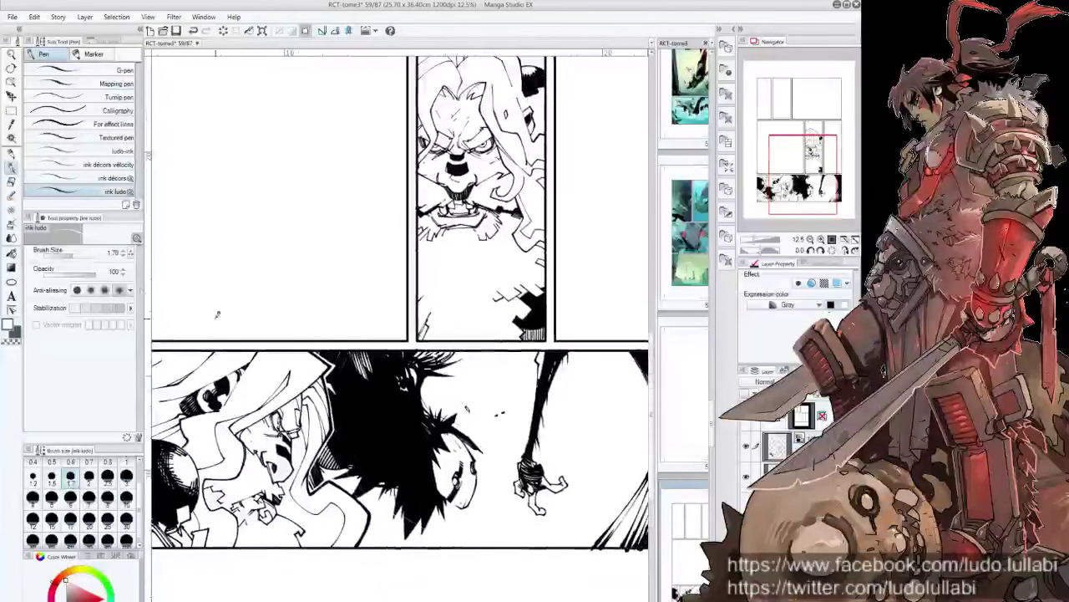
left_click(12, 226)
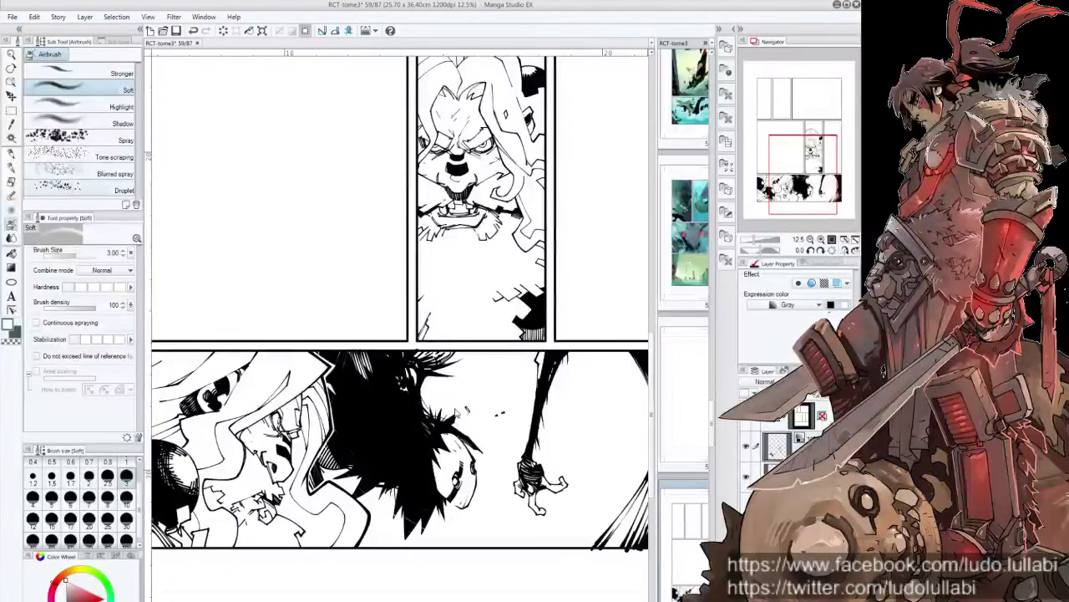
left_click(83, 185)
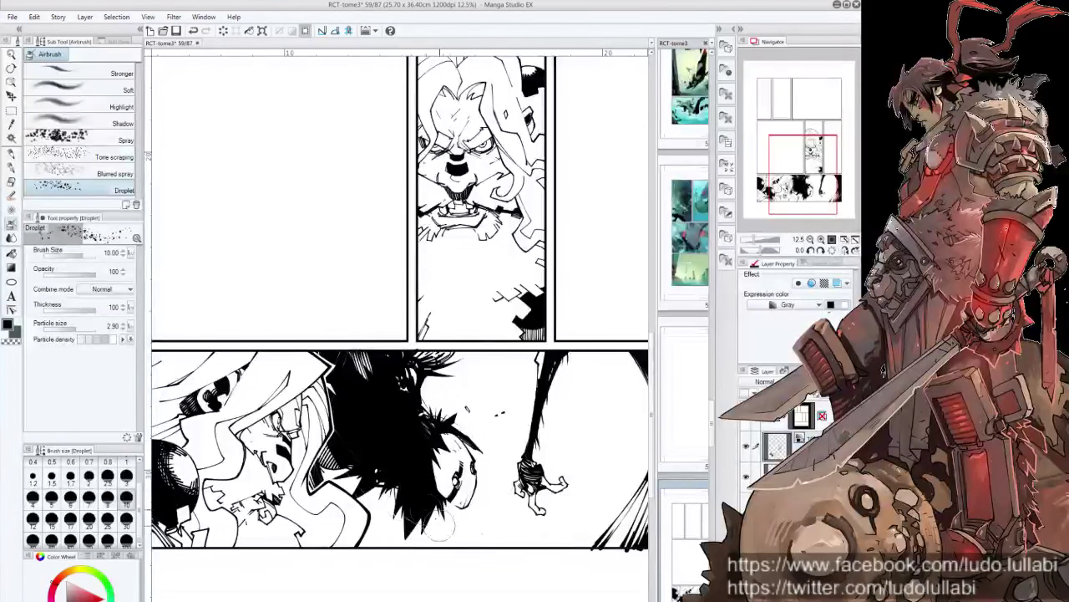
left_click(494, 413)
key("ctrl+z")
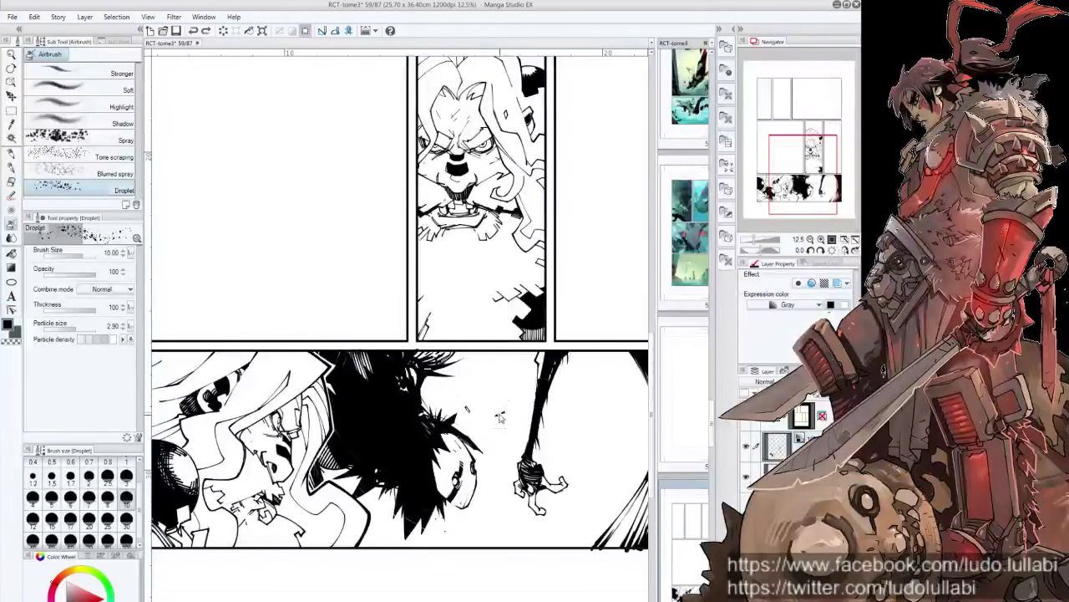
left_click(498, 418)
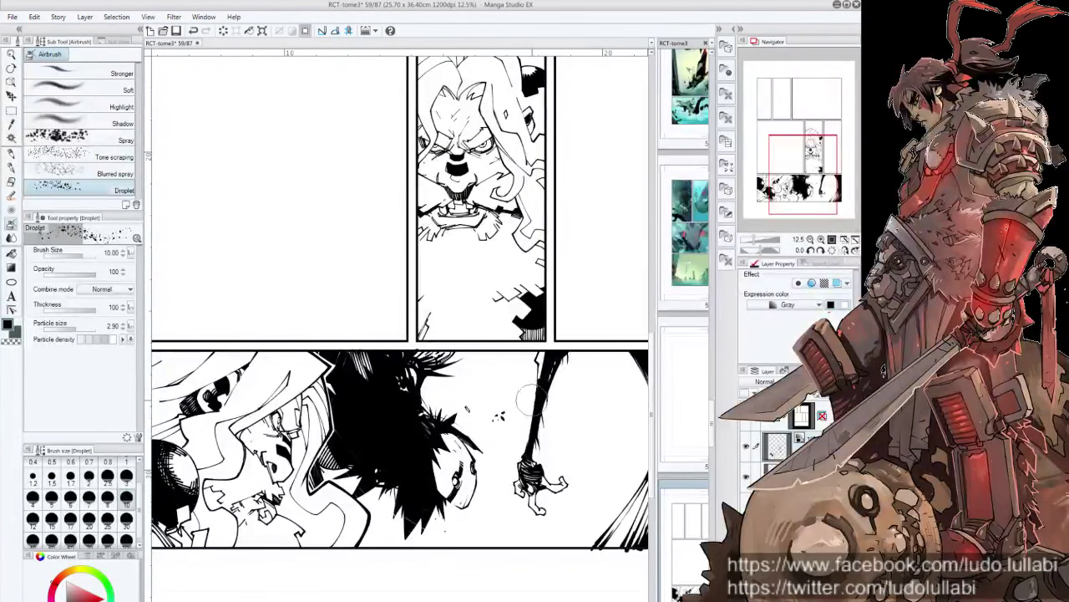
left_click(593, 372)
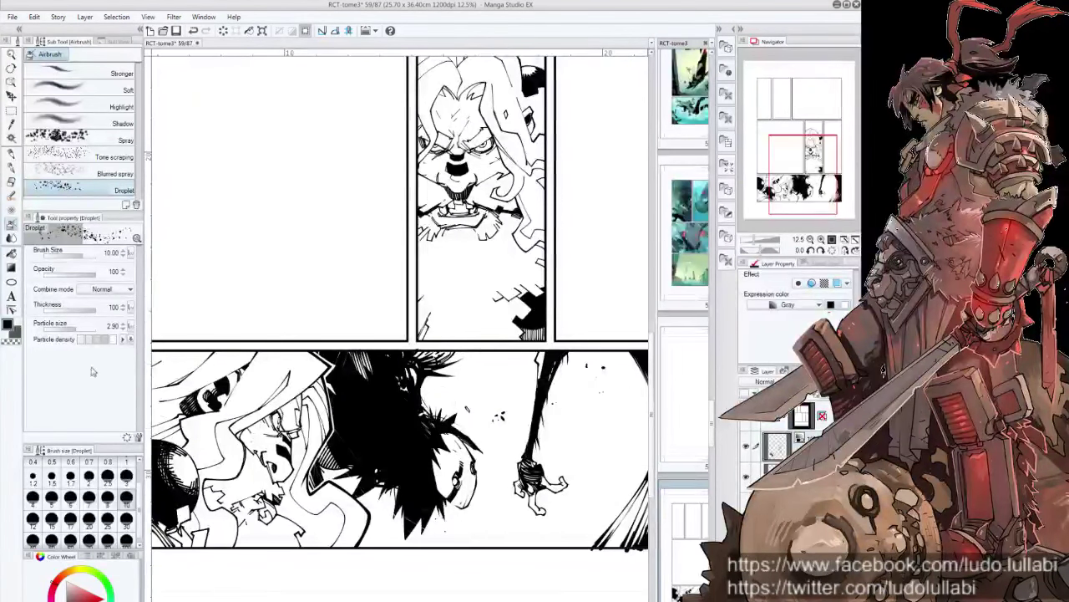
Step: Raise Droplet particle size to 1.15 and spray spatter along the panel's right black edge
left_click(62, 325)
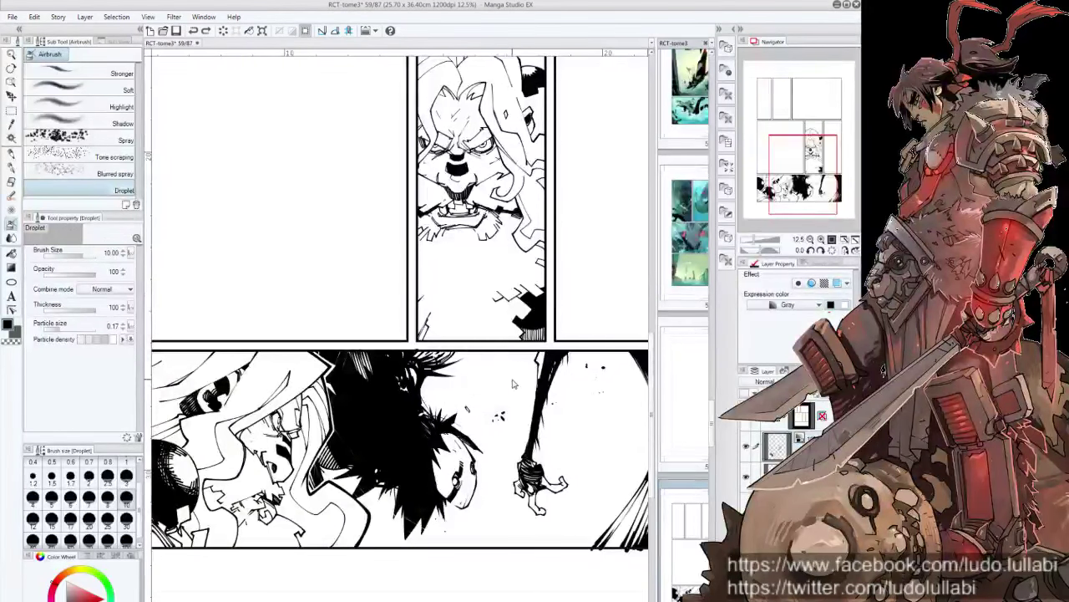
left_click(63, 327)
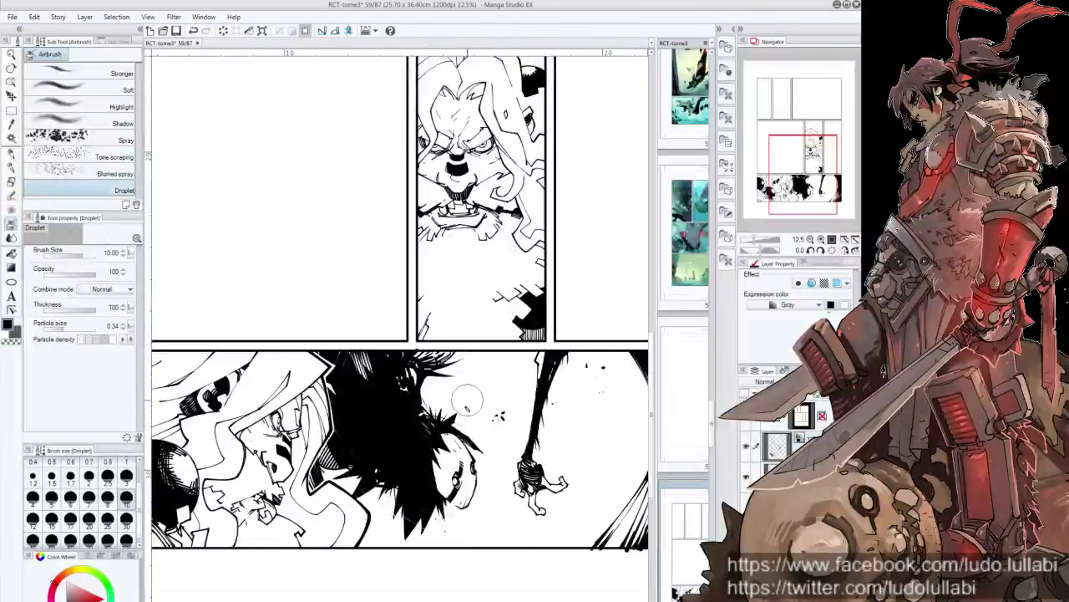
left_click(69, 327)
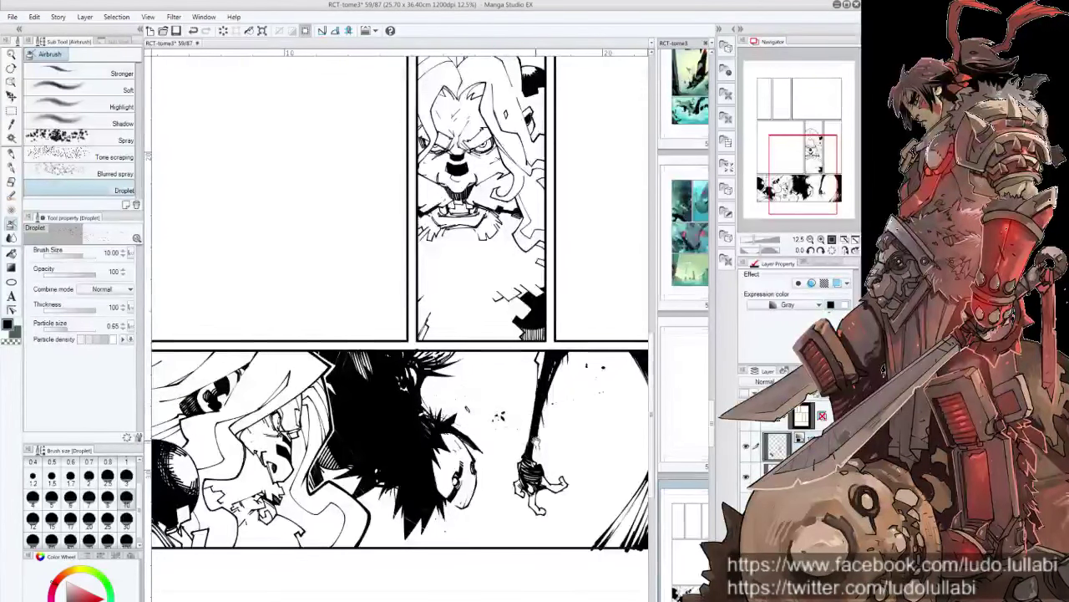
left_click_drag(515, 431, 388, 422)
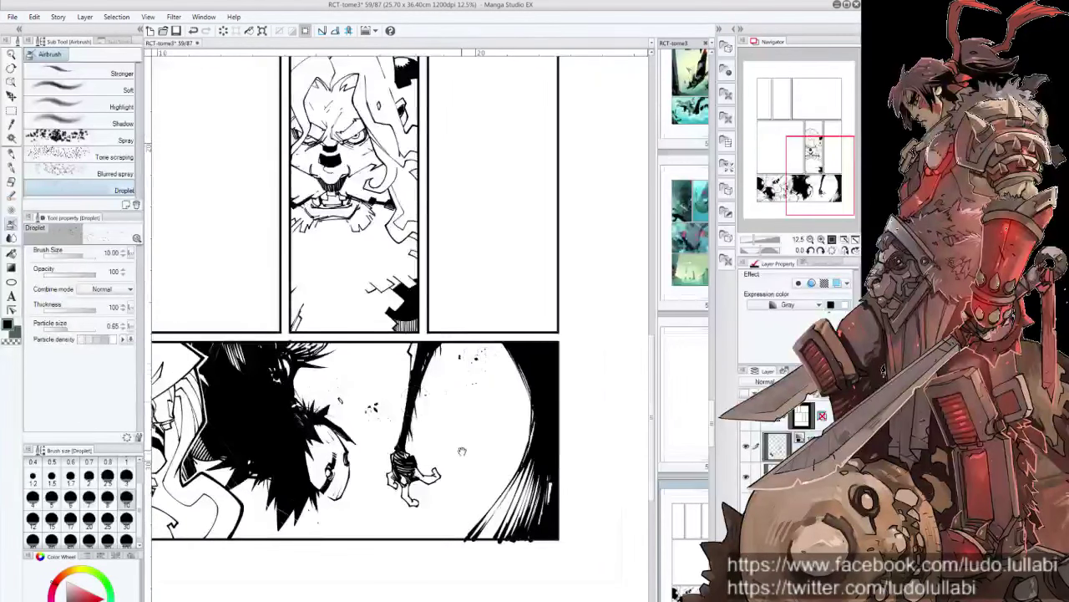
left_click_drag(484, 365, 496, 369)
left_click_drag(69, 328, 76, 329)
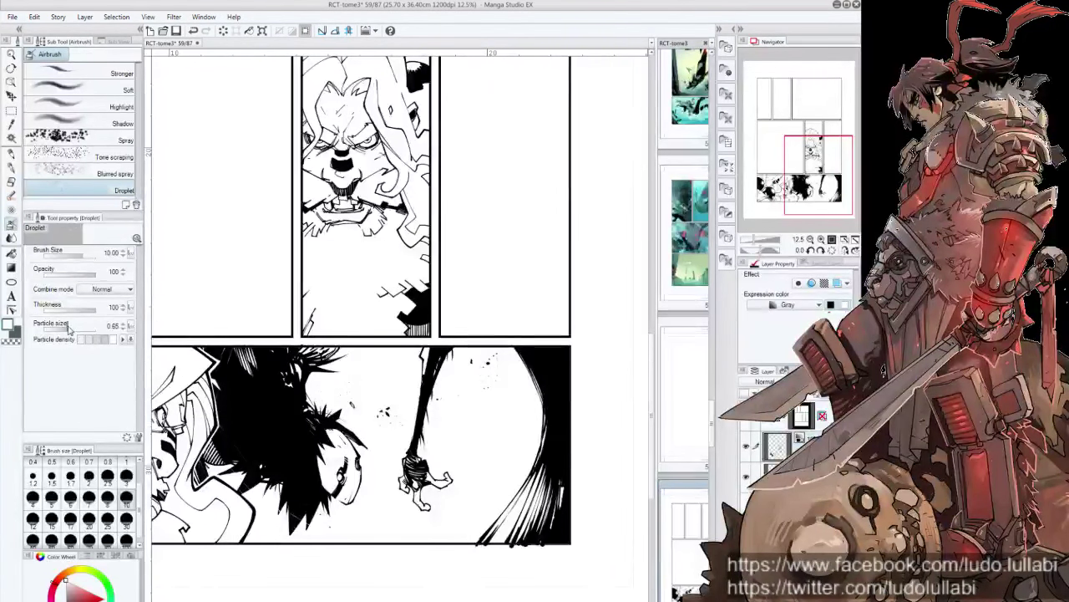
left_click_drag(389, 409, 384, 411)
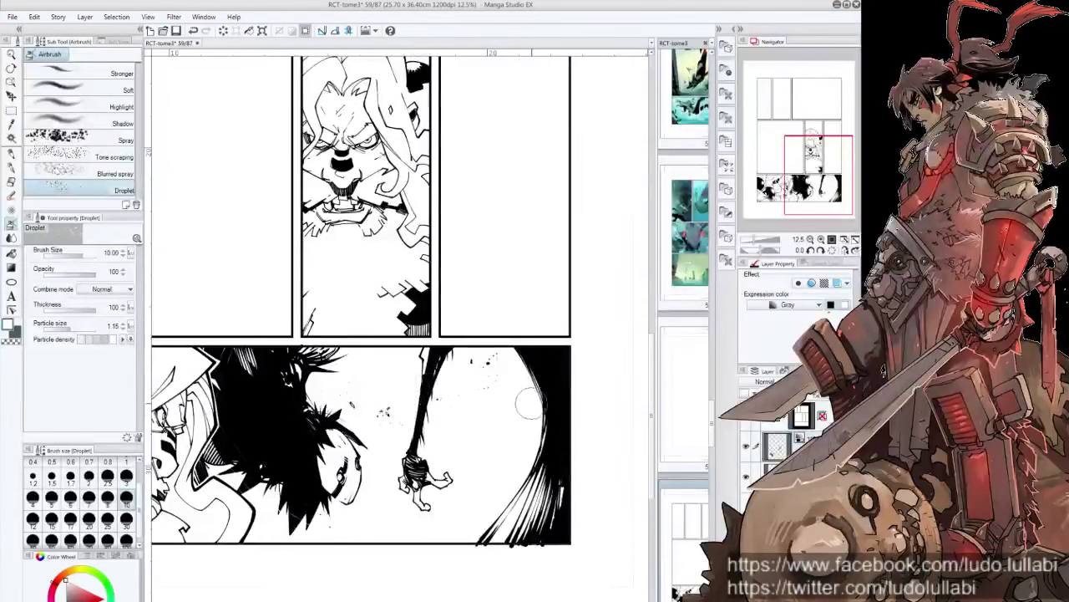
left_click_drag(534, 398, 519, 528)
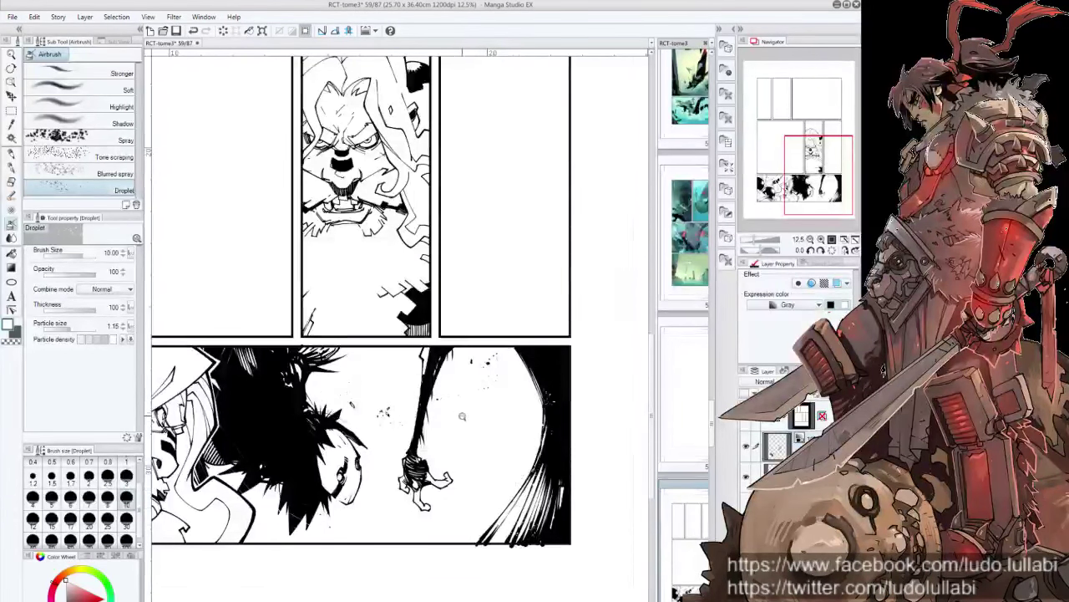
scroll(516, 456, "down", 1)
scroll(517, 456, "down", 2)
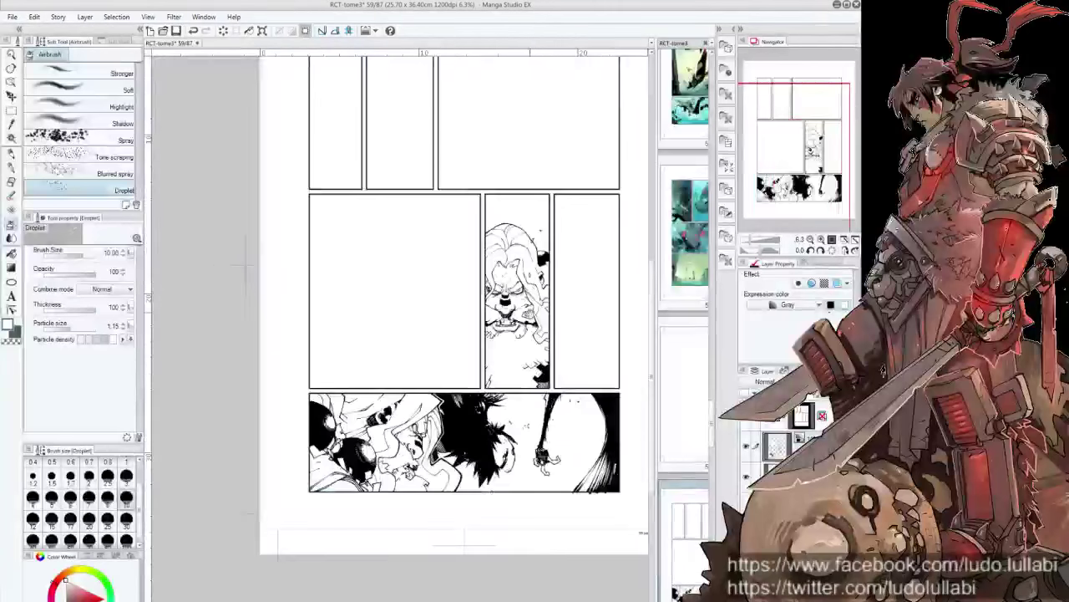
scroll(530, 421, "up", 3)
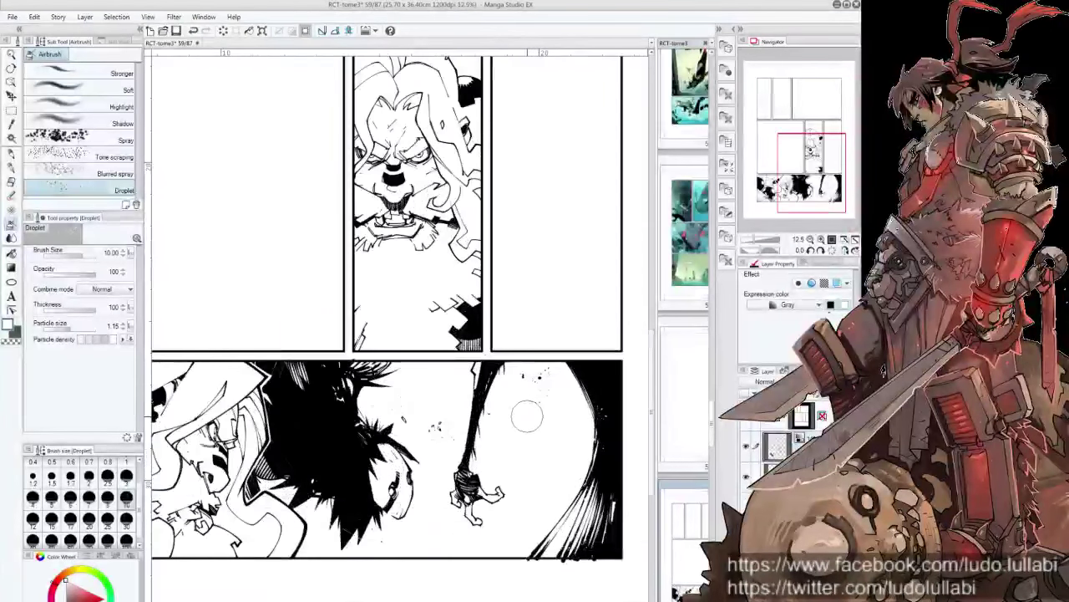
Step: With the ink ludo pen, add two short black strokes at the bottom panel's right edge
key("p")
mouse_move(530, 501)
left_mouse_down()
mouse_move(466, 436)
mouse_move(477, 467)
left_mouse_up()
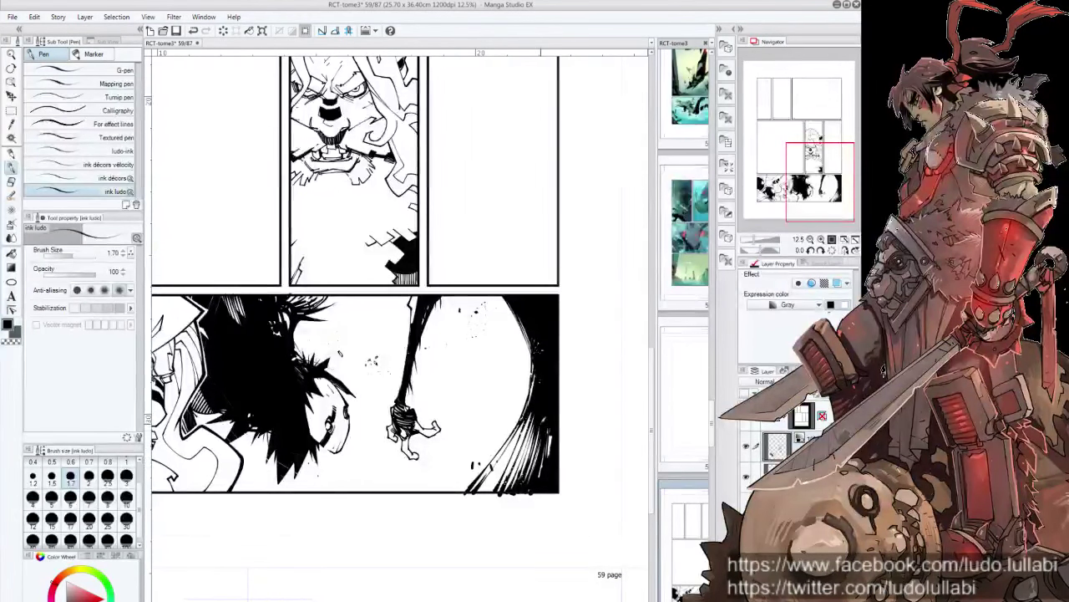
left_click_drag(531, 428, 530, 439)
left_click_drag(522, 389, 519, 400)
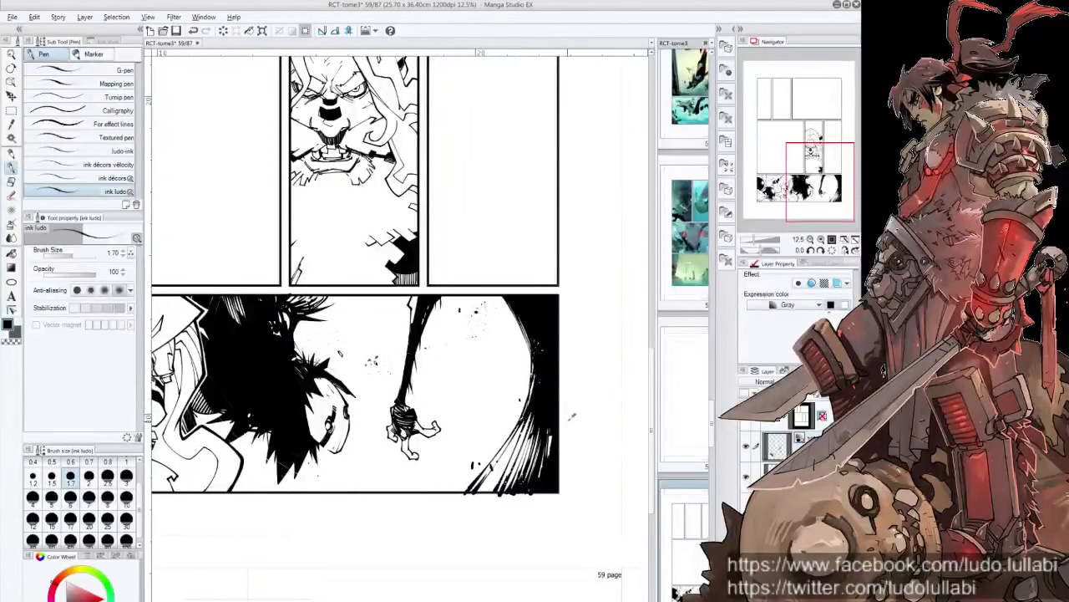
key("x")
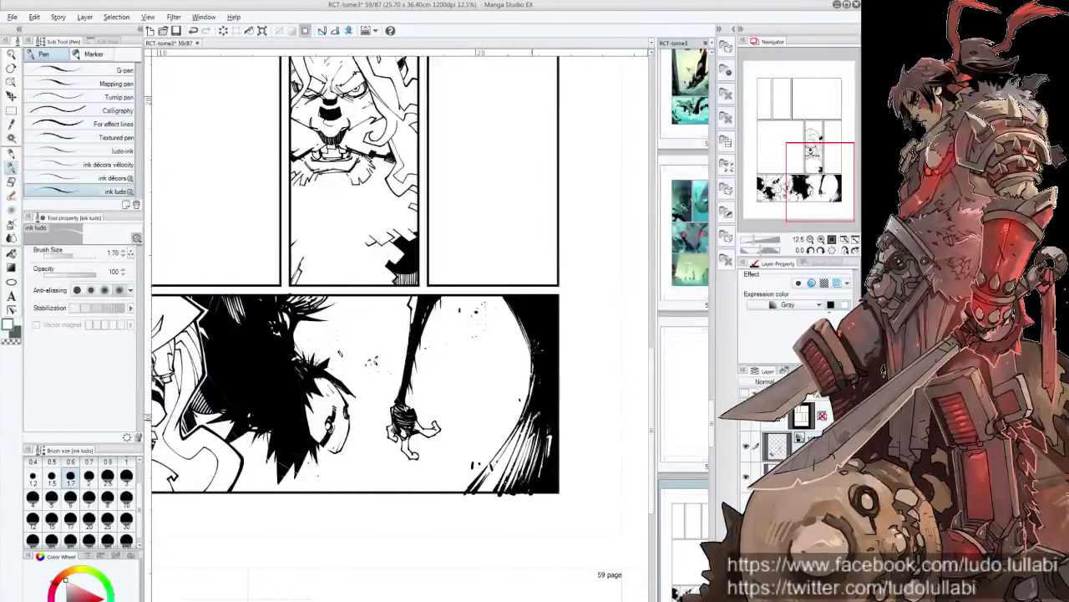
key("x")
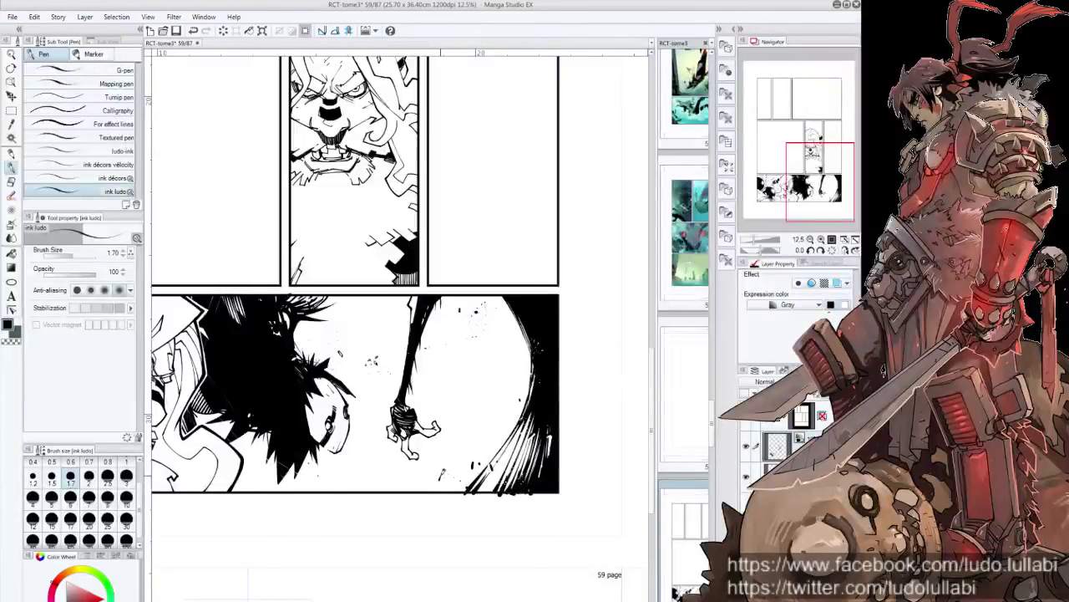
scroll(540, 500, "down", 3)
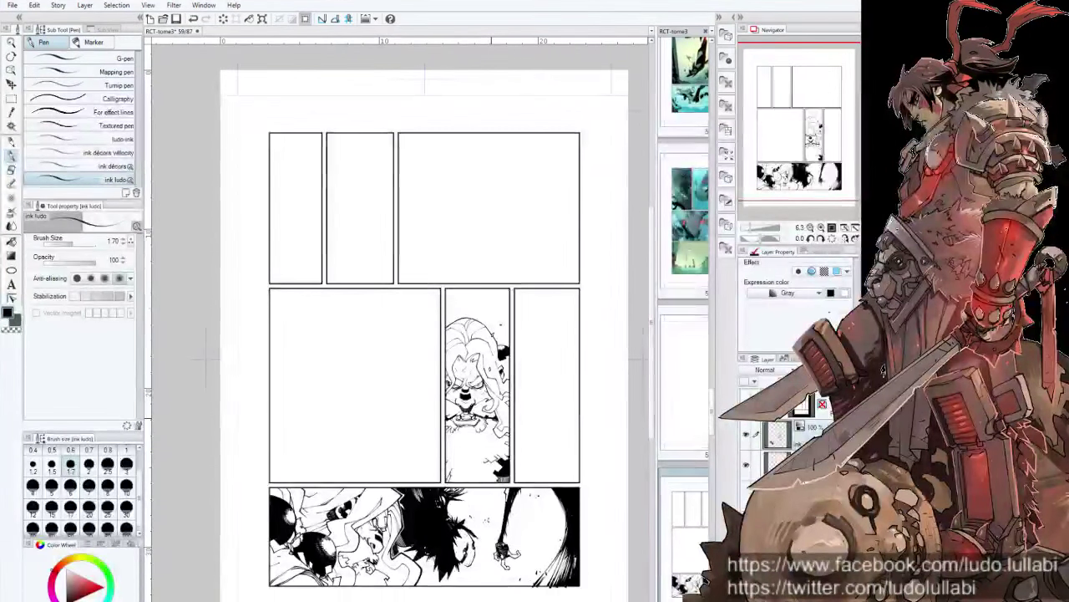
Step: Save the page and show the sketch layer in Color expression, zoomed on the top panels
key("ctrl+s")
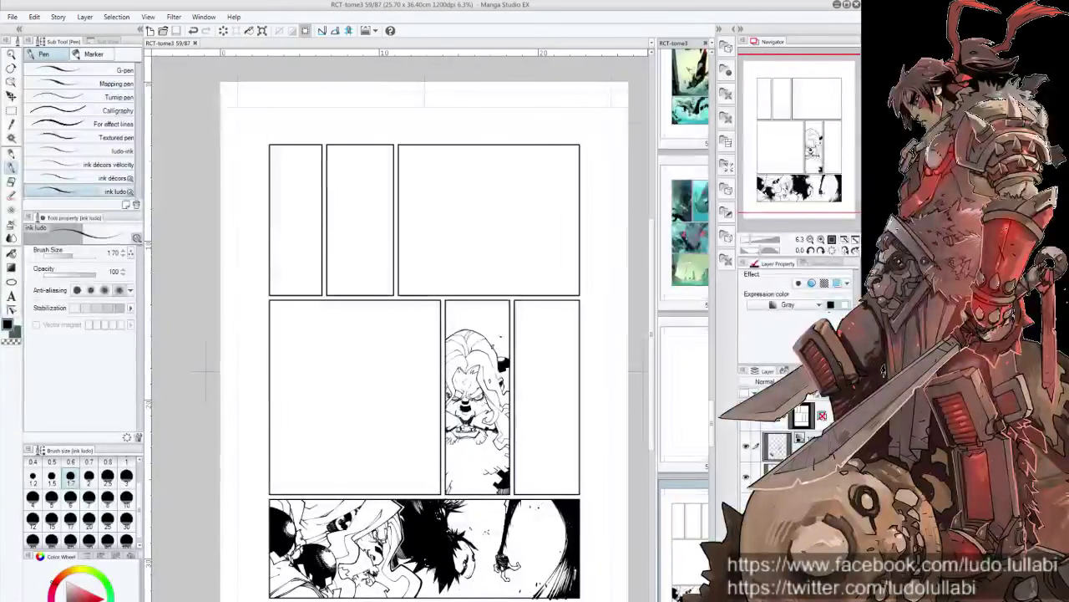
key("ctrl+z")
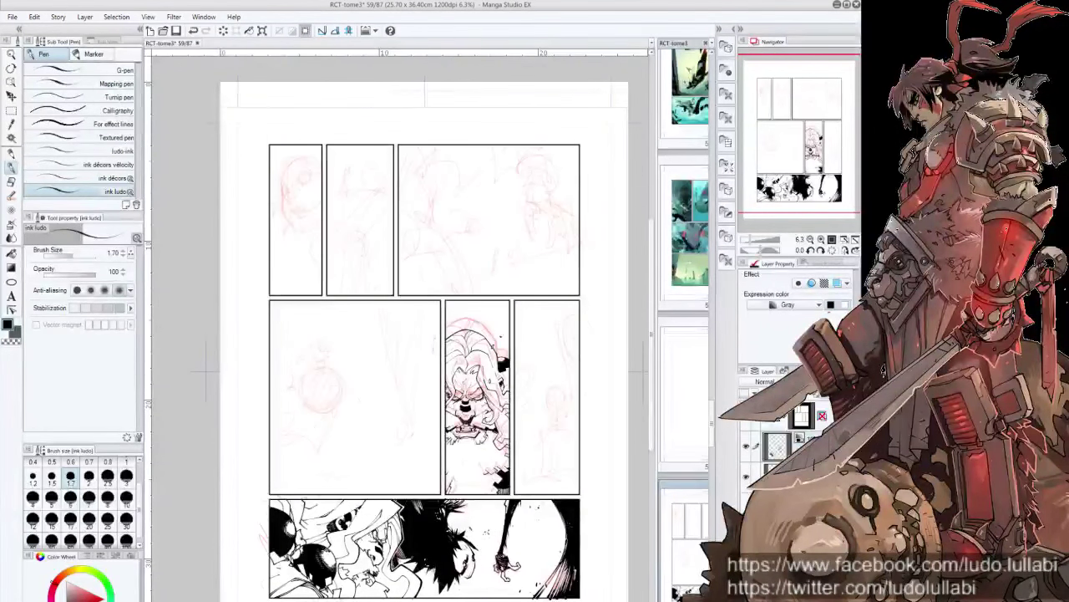
left_click(818, 305)
left_click(827, 314)
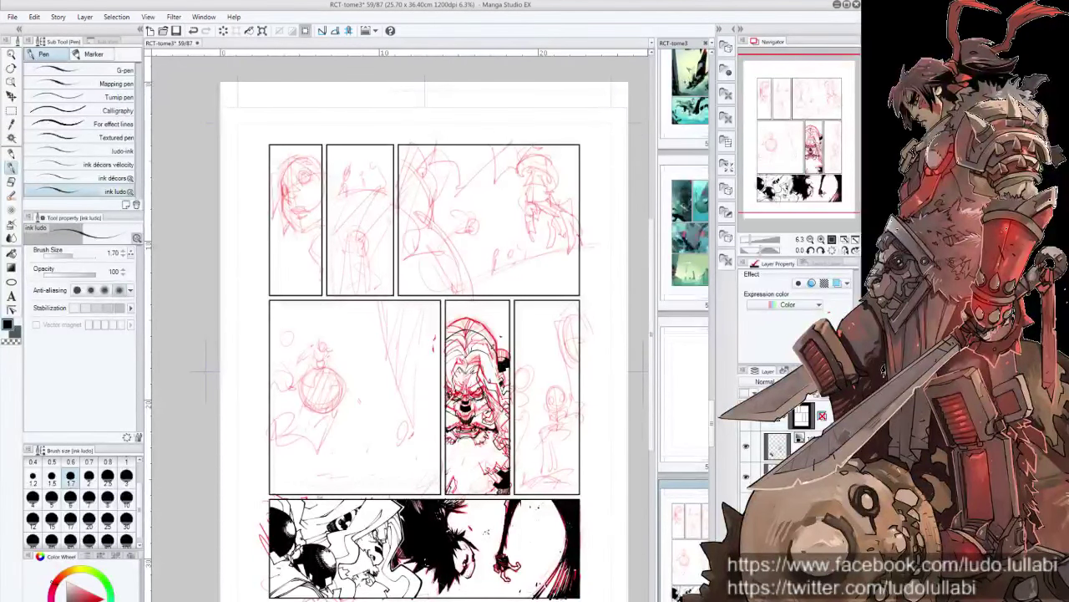
key("ctrl+plus")
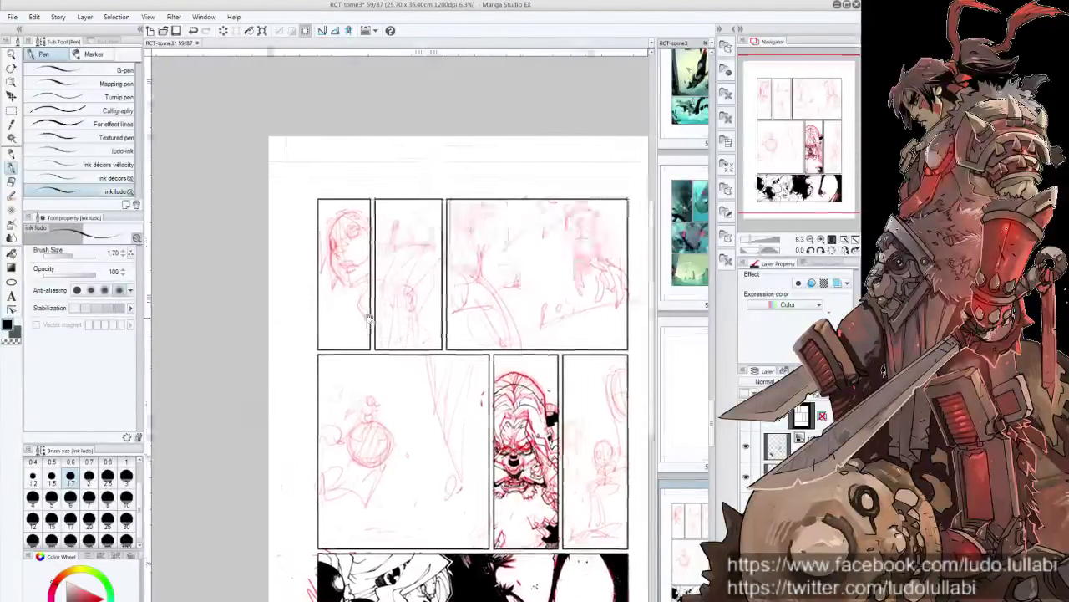
key("ctrl+plus")
scroll(380, 309, "up", 2)
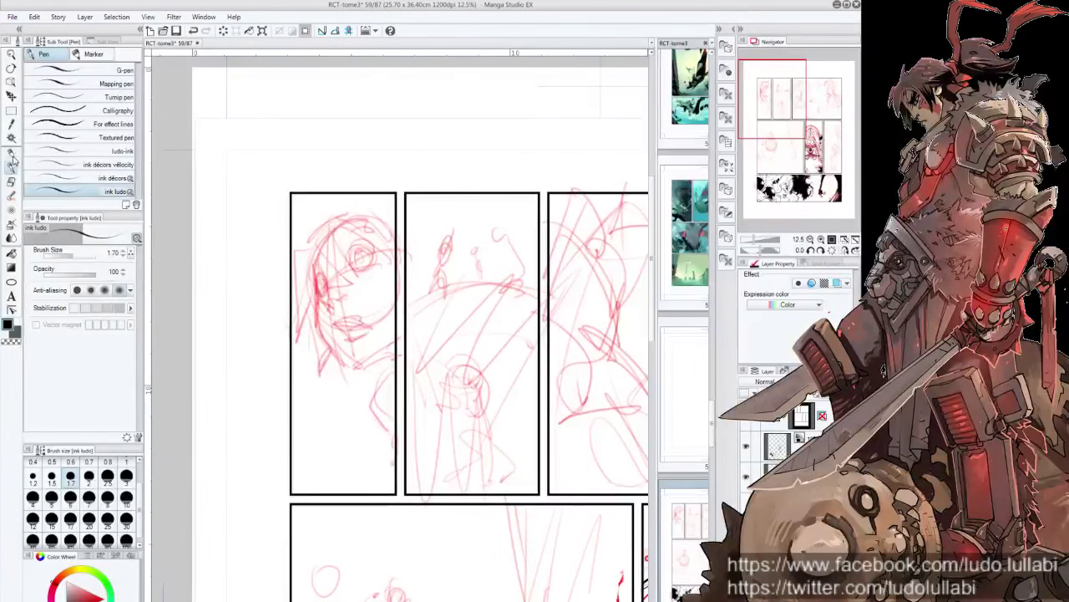
Step: Fade the top-left face sketch with light passes of the Soft eraser
left_click(11, 181)
left_click(71, 92)
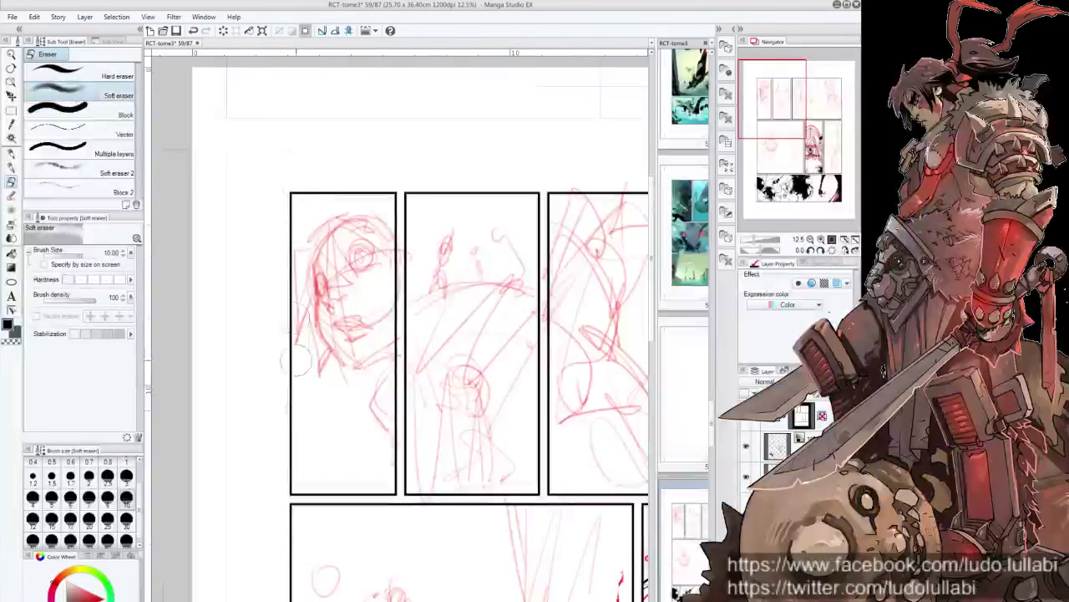
left_click_drag(323, 278, 351, 334)
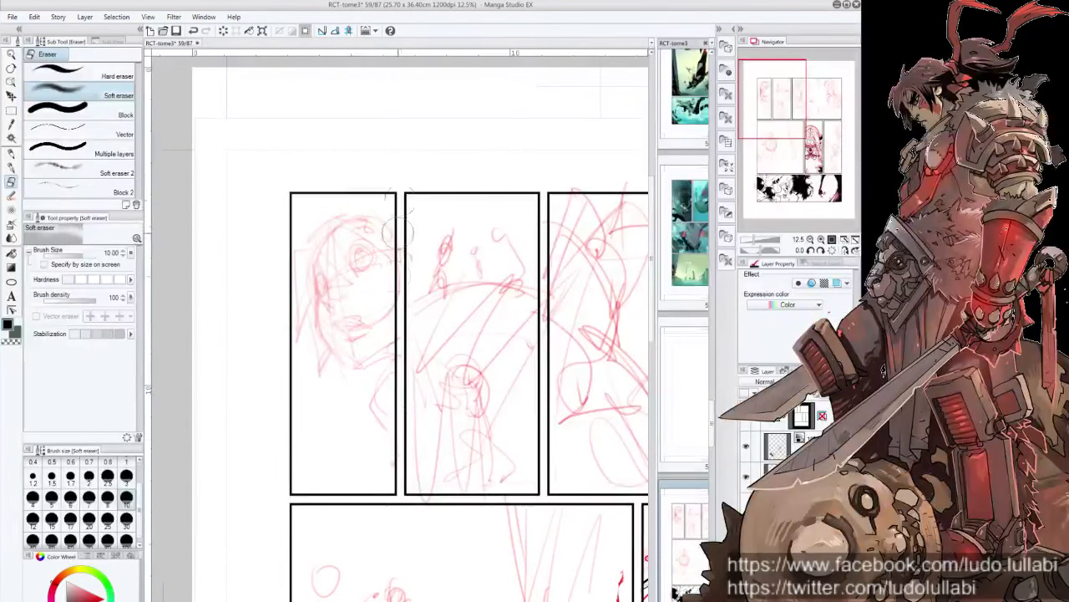
mouse_move(340, 174)
left_mouse_down()
mouse_move(305, 175)
mouse_move(379, 167)
mouse_move(390, 182)
left_mouse_up()
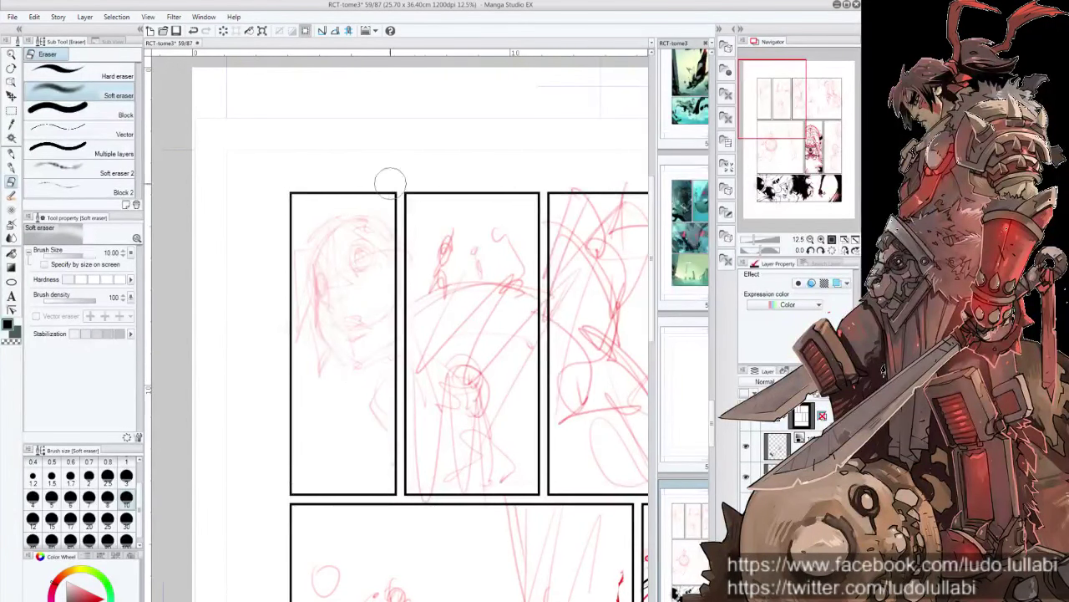
Step: Select the red Colored pencil sub tool
left_click(11, 153)
left_click(12, 166)
left_click(12, 153)
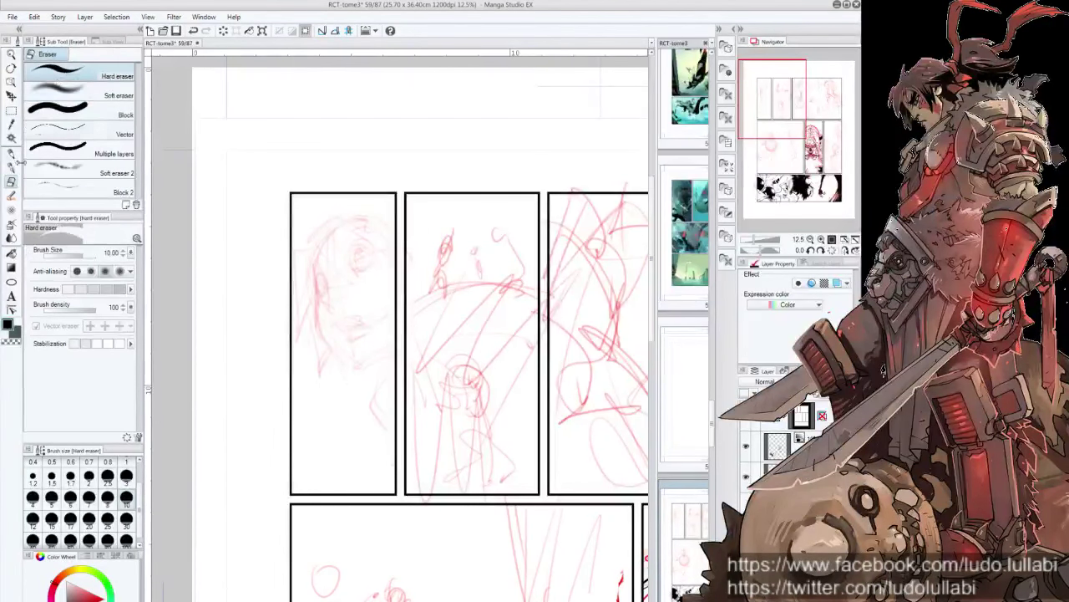
left_click(84, 130)
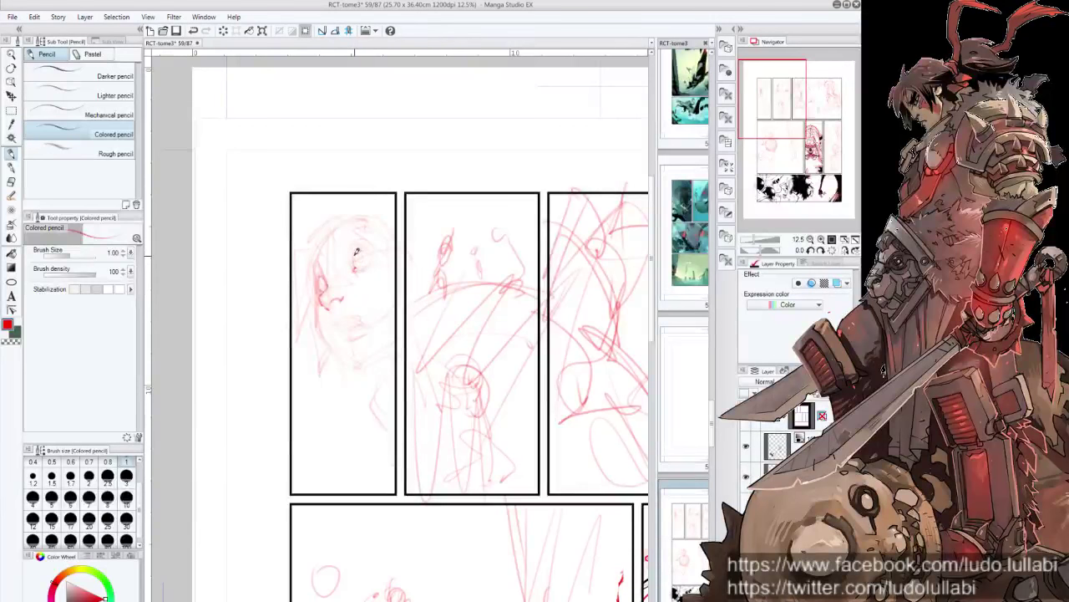
Step: Sketch the face's eye with pupil, brow mark, mouth and left cheek in red pencil
mouse_move(357, 262)
left_mouse_down()
mouse_move(366, 249)
mouse_move(319, 281)
mouse_move(314, 269)
mouse_move(316, 317)
mouse_move(322, 343)
mouse_move(361, 366)
mouse_move(392, 343)
mouse_move(382, 380)
left_mouse_up()
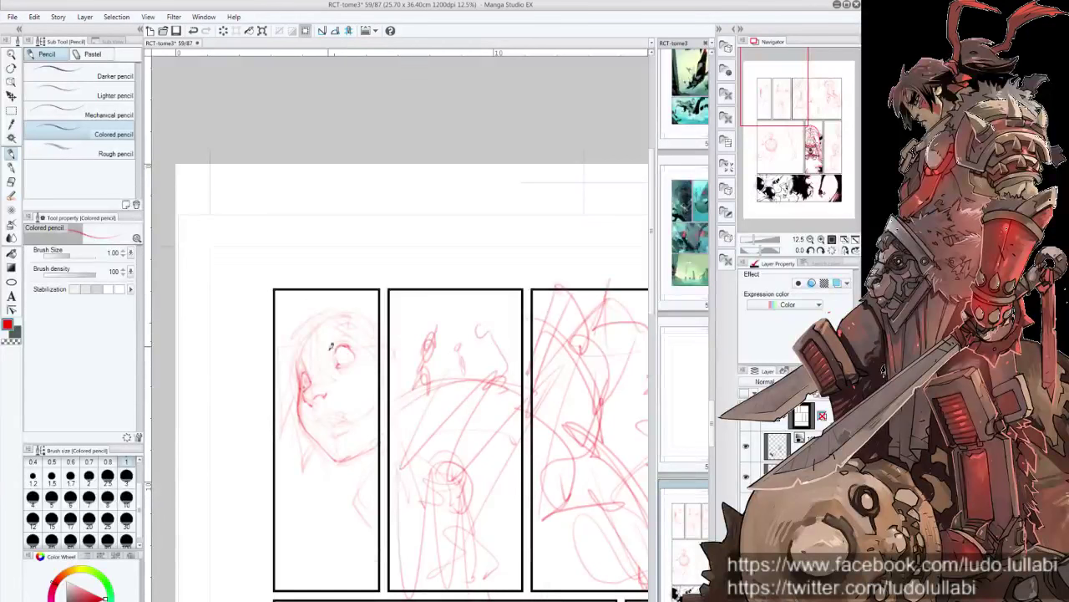
mouse_move(339, 358)
left_mouse_down()
mouse_move(349, 366)
mouse_move(352, 357)
mouse_move(301, 381)
left_mouse_up()
mouse_move(316, 333)
left_mouse_down()
mouse_move(299, 378)
mouse_move(340, 334)
mouse_move(306, 342)
mouse_move(329, 316)
mouse_move(306, 337)
mouse_move(297, 373)
left_mouse_up()
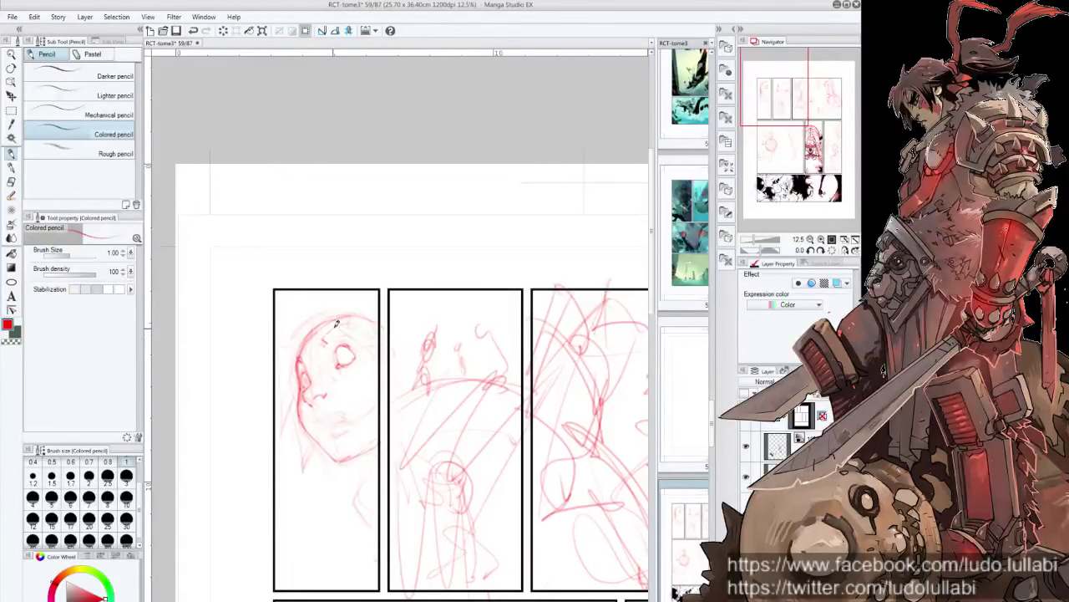
mouse_move(338, 331)
left_mouse_down()
mouse_move(349, 325)
mouse_move(323, 349)
mouse_move(345, 355)
left_mouse_up()
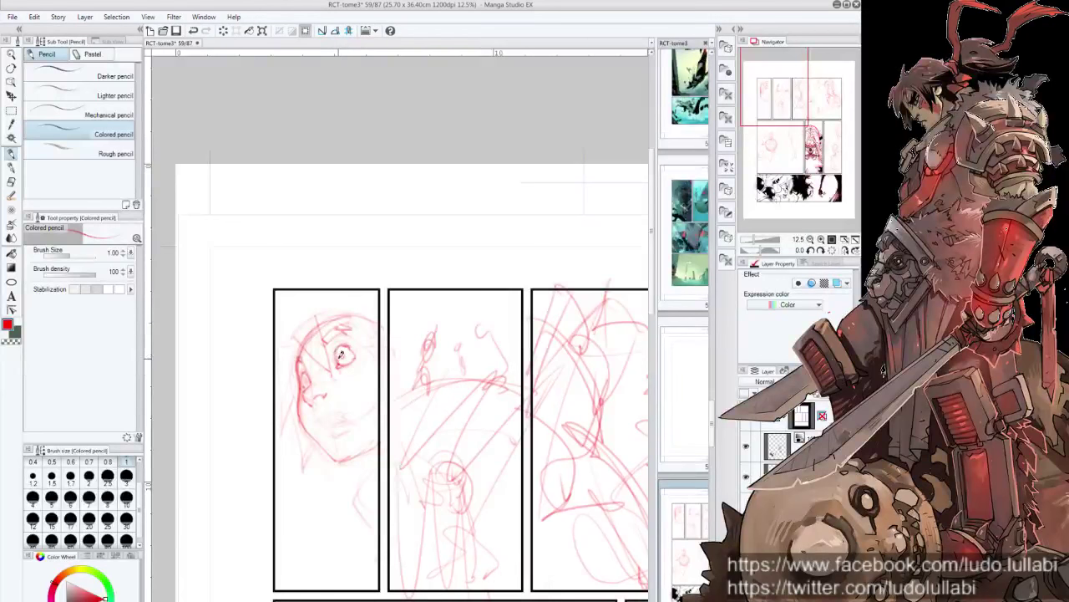
mouse_move(341, 349)
left_mouse_down()
mouse_move(354, 359)
mouse_move(306, 378)
mouse_move(306, 390)
left_mouse_up()
left_click_drag(321, 420, 342, 428)
left_click_drag(298, 342, 296, 371)
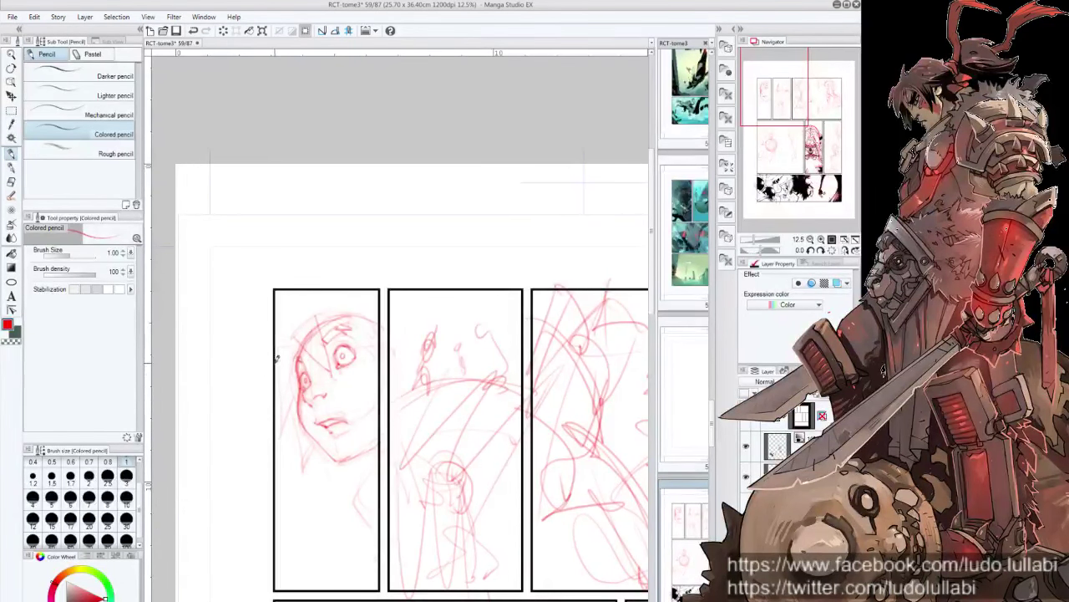
Step: Add red hair strands on the face's left and top, an open mouth and firmer jaw
left_click_drag(287, 372, 281, 435)
left_click_drag(293, 391, 282, 440)
mouse_move(298, 371)
left_mouse_down()
mouse_move(284, 439)
mouse_move(294, 384)
left_mouse_up()
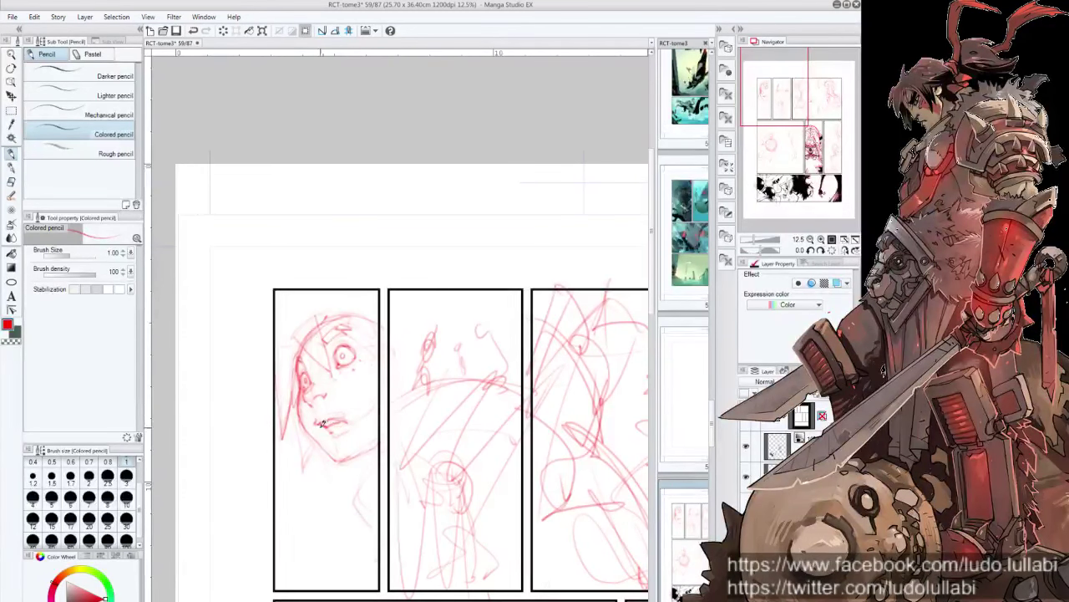
mouse_move(323, 423)
left_mouse_down()
mouse_move(341, 434)
mouse_move(356, 427)
mouse_move(334, 428)
mouse_move(348, 425)
mouse_move(339, 463)
mouse_move(377, 434)
mouse_move(378, 459)
left_mouse_up()
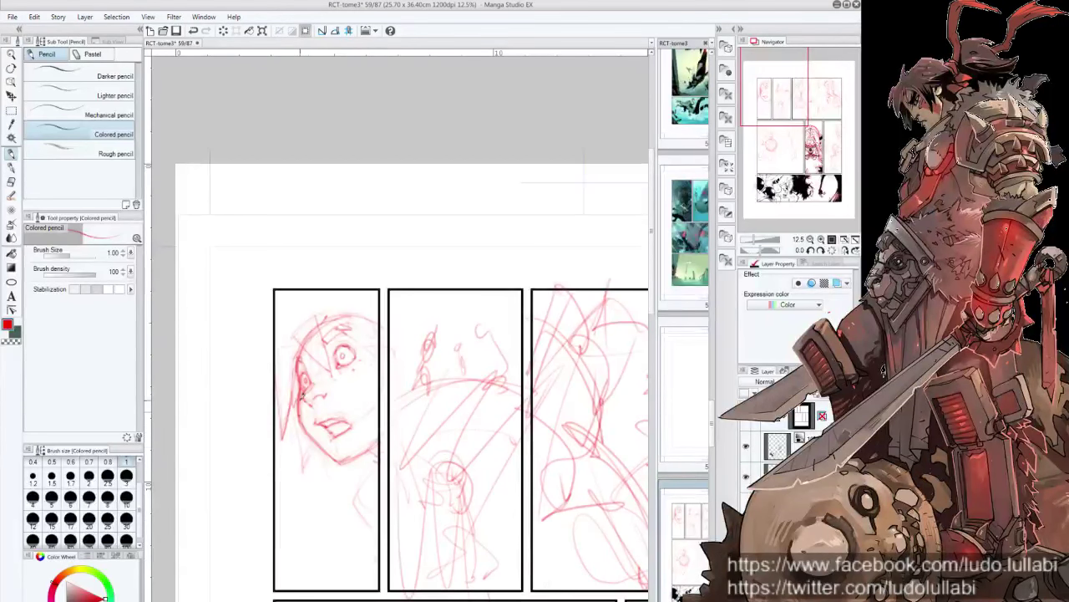
left_click_drag(303, 427, 321, 457)
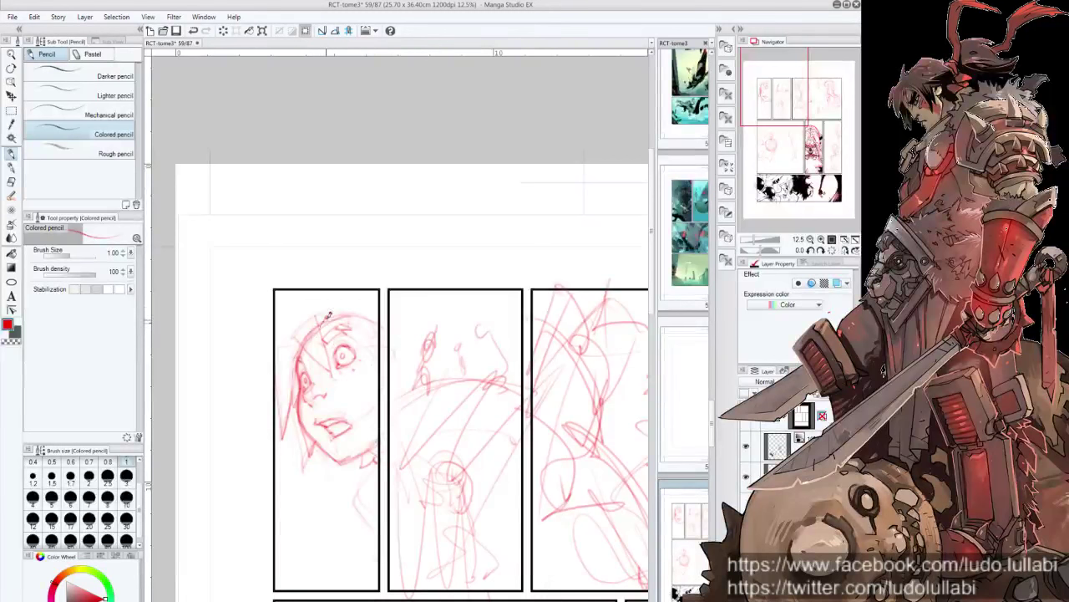
left_click_drag(298, 344, 280, 382)
mouse_move(284, 343)
left_mouse_down()
mouse_move(326, 299)
mouse_move(334, 305)
mouse_move(293, 298)
mouse_move(322, 288)
left_mouse_up()
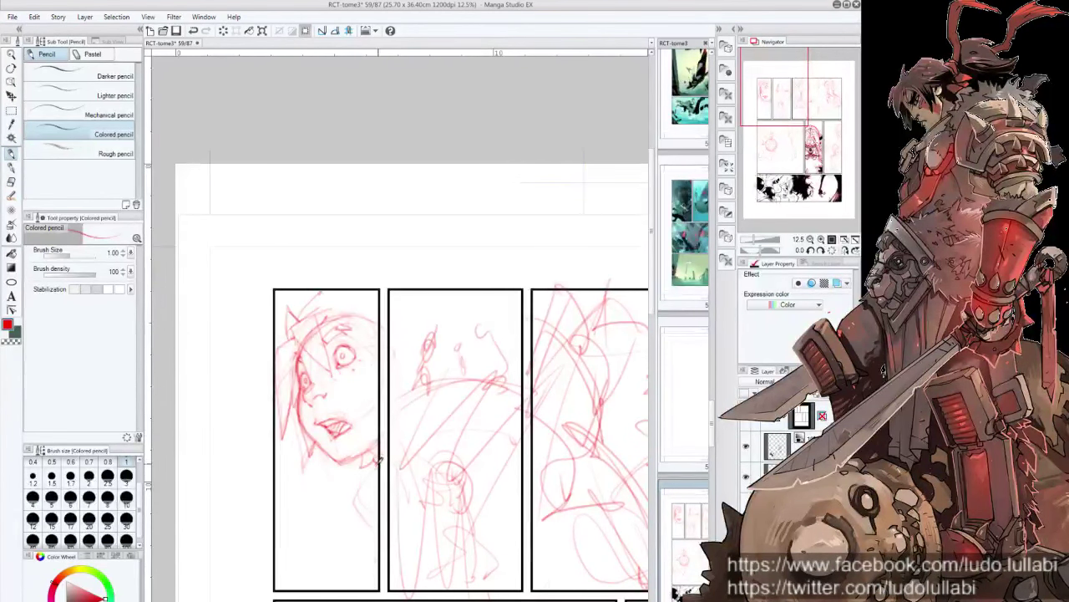
Step: Draw the neck line and extra top hair, reset rotation, and flip the canvas horizontally
mouse_move(376, 464)
left_mouse_down()
mouse_move(355, 505)
mouse_move(375, 554)
left_mouse_up()
left_click_drag(354, 506, 368, 572)
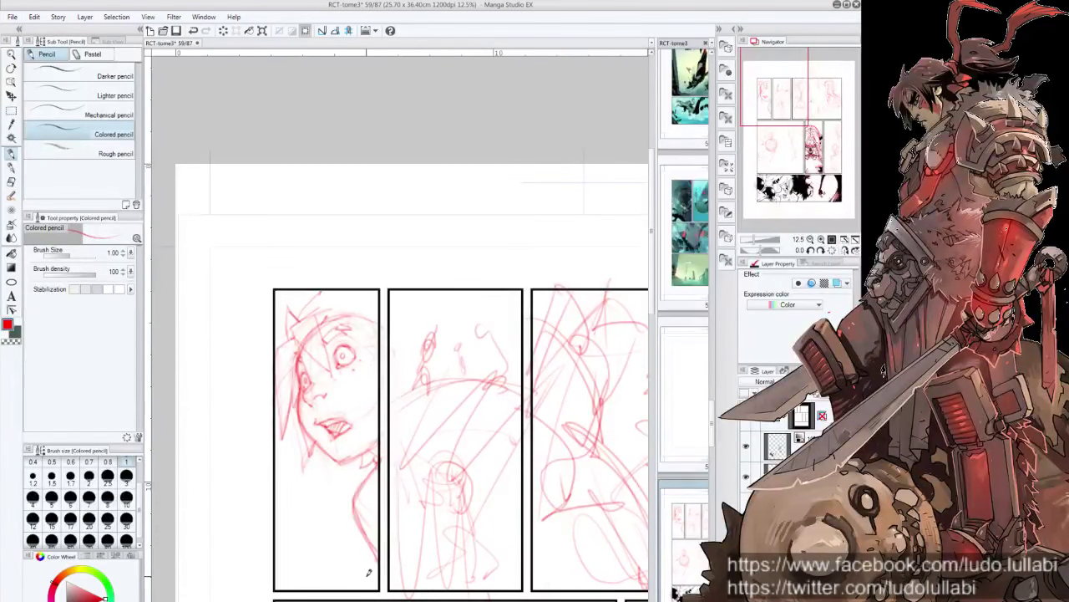
mouse_move(354, 354)
left_mouse_down()
mouse_move(318, 300)
mouse_move(311, 319)
mouse_move(366, 355)
left_mouse_up()
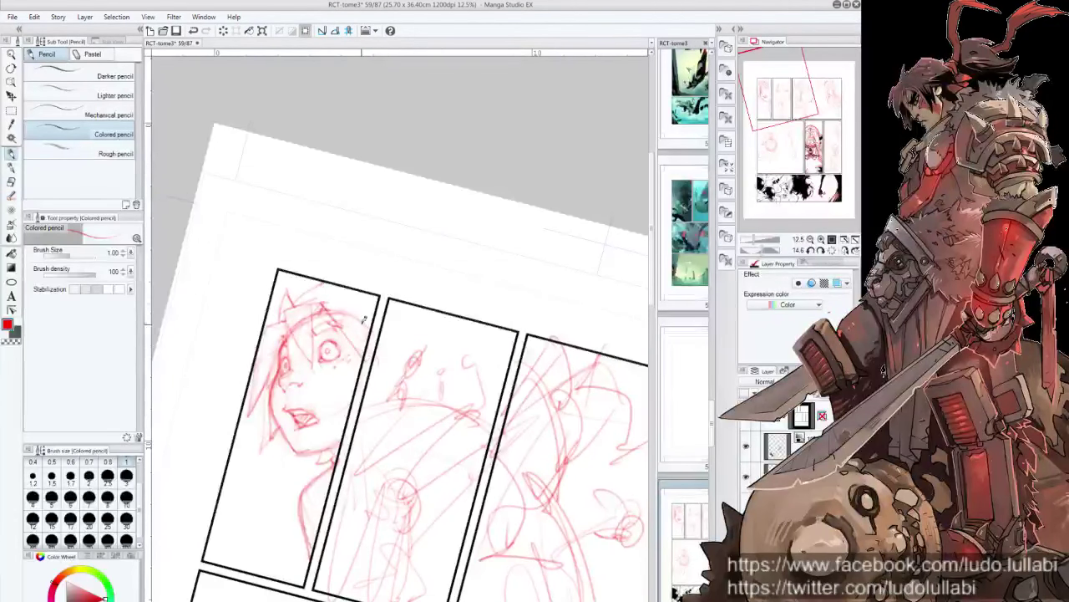
left_click_drag(359, 302, 368, 349)
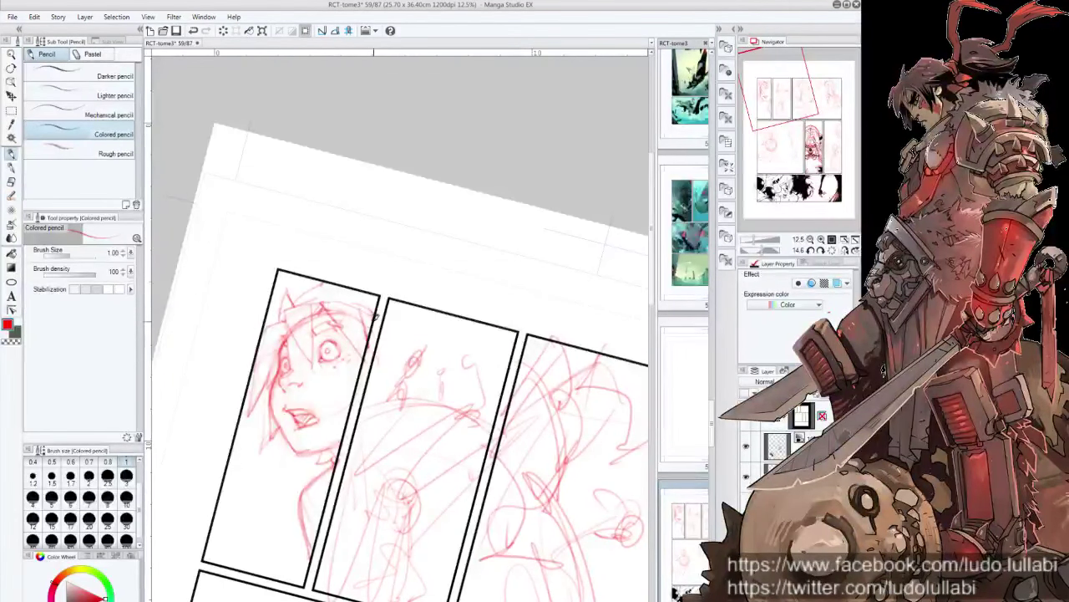
key("ctrl+at")
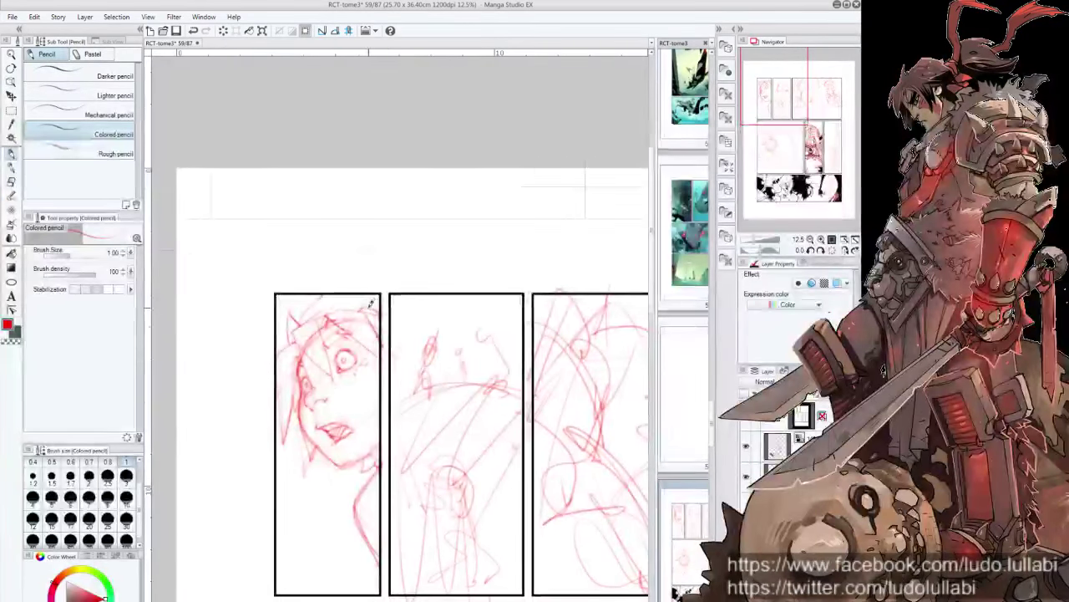
mouse_move(359, 451)
left_mouse_down()
mouse_move(373, 473)
mouse_move(381, 468)
left_mouse_up()
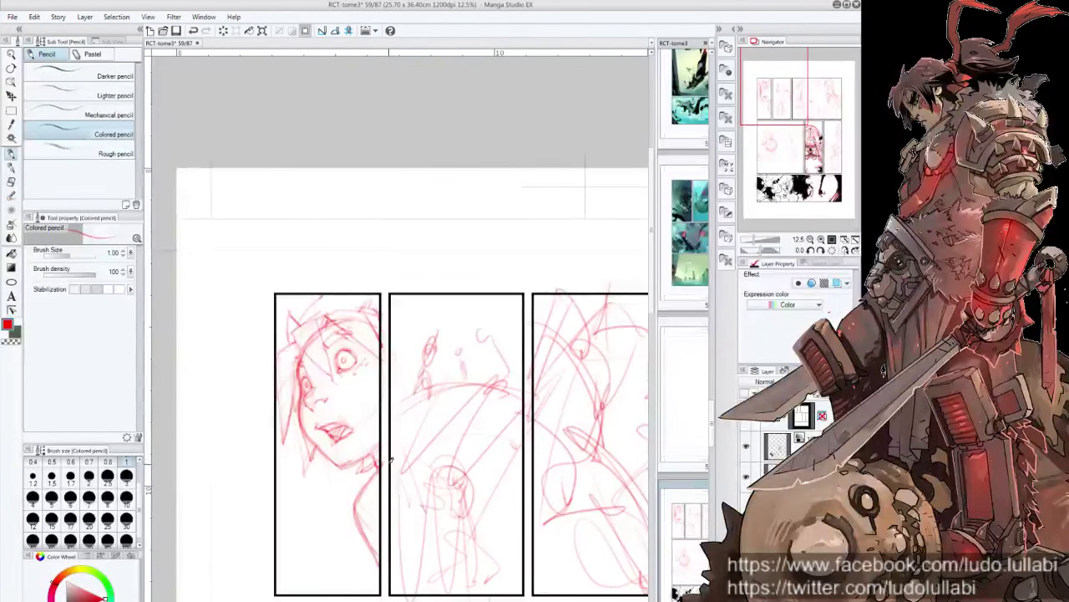
key("h")
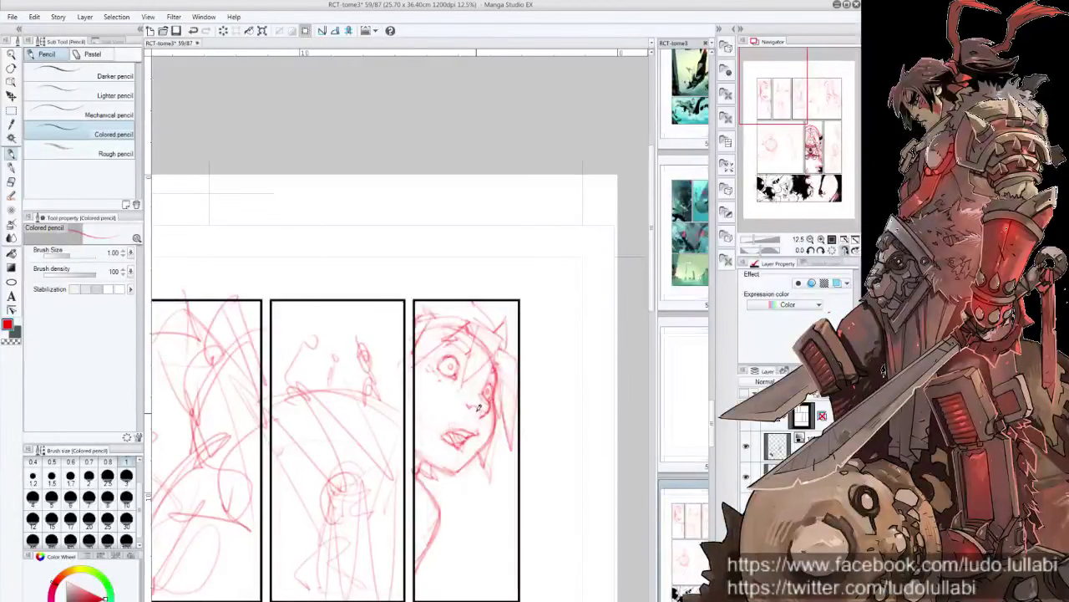
Step: Switch to the Lighter pencil and firm up the eye and V-shaped forehead line
left_click(76, 89)
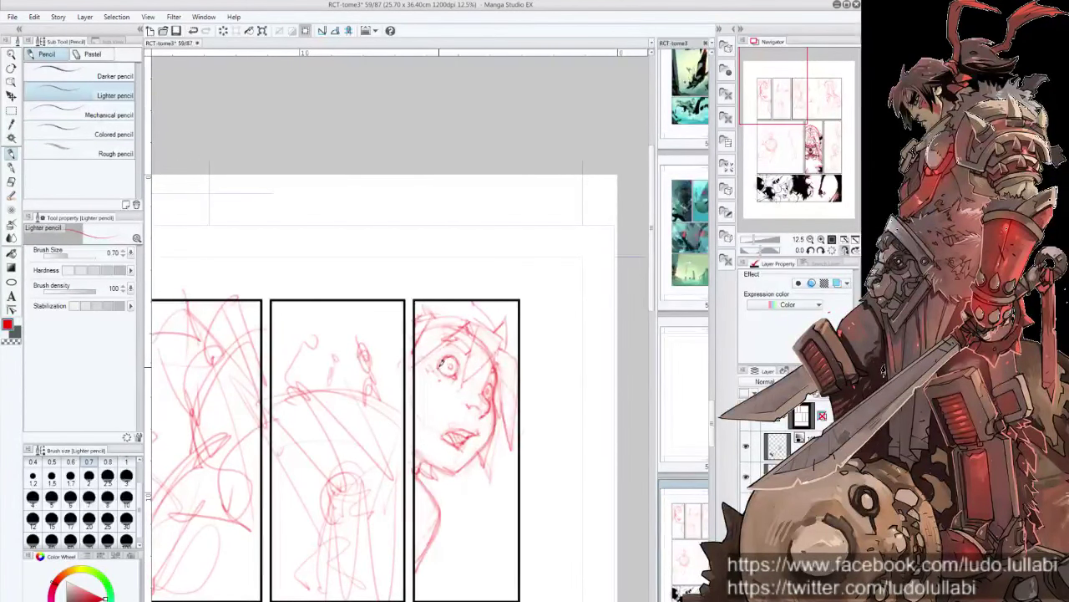
left_click_drag(441, 361, 457, 377)
mouse_move(456, 375)
left_mouse_down()
mouse_move(454, 342)
mouse_move(470, 338)
mouse_move(461, 385)
left_mouse_up()
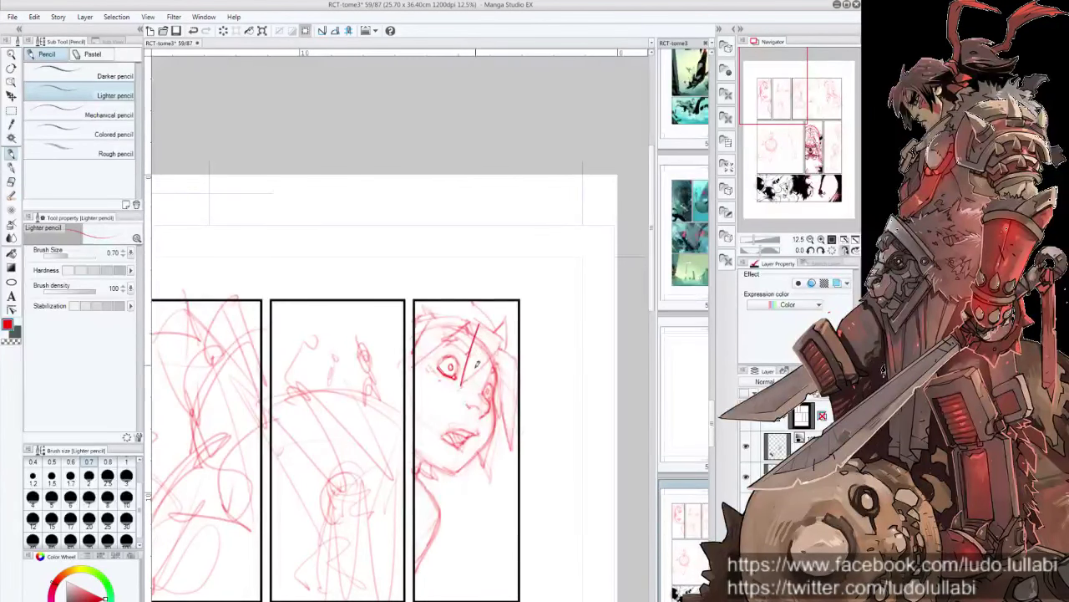
mouse_move(506, 336)
left_mouse_down()
mouse_move(459, 380)
mouse_move(445, 419)
mouse_move(459, 404)
mouse_move(448, 418)
mouse_move(463, 416)
mouse_move(503, 459)
left_mouse_up()
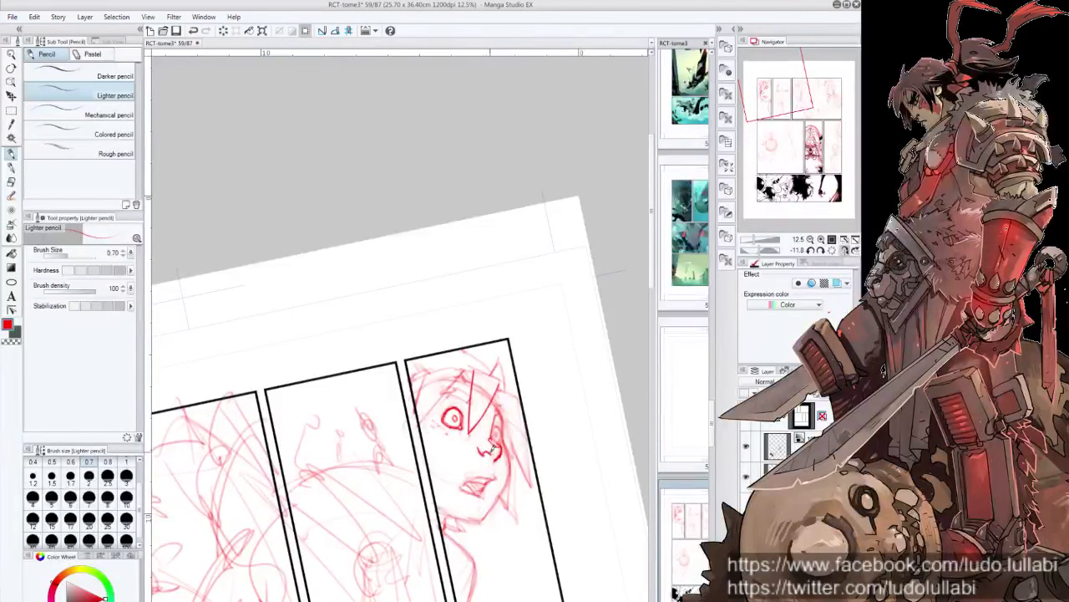
scroll(481, 402, "up", 1)
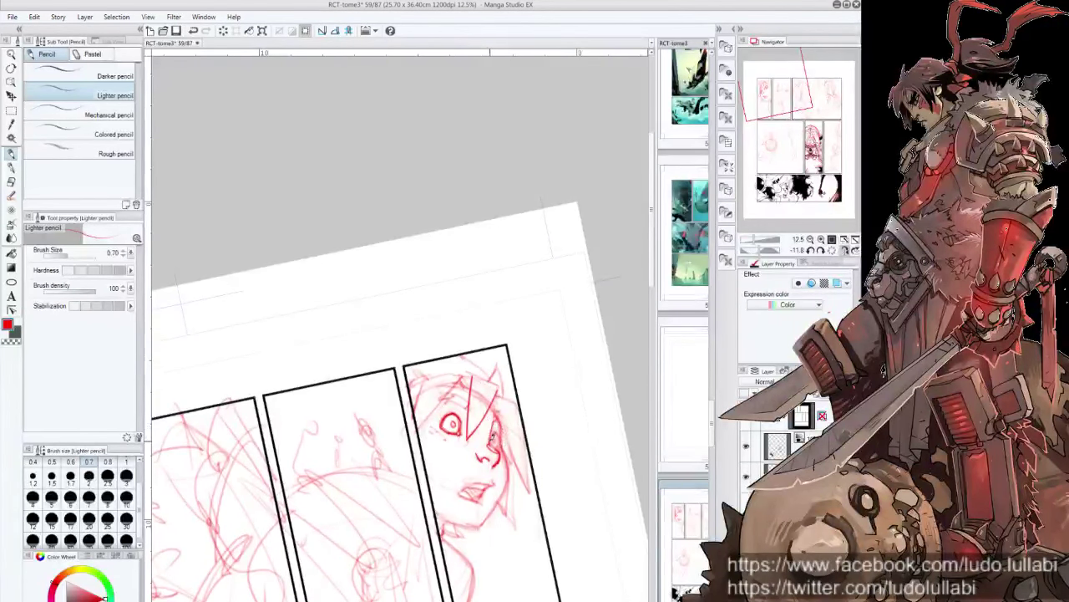
Step: Refine the cheek line by the nose and the hair strands over the forehead
mouse_move(500, 439)
left_mouse_down()
mouse_move(495, 431)
mouse_move(491, 439)
left_mouse_up()
mouse_move(452, 398)
left_mouse_down()
mouse_move(456, 389)
mouse_move(495, 415)
mouse_move(500, 401)
left_mouse_up()
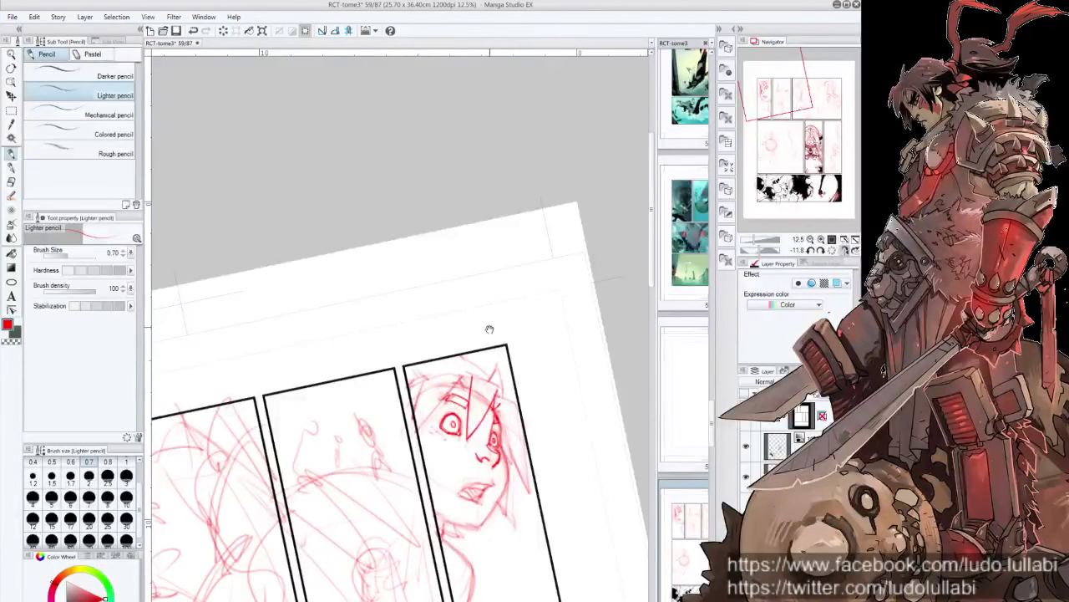
mouse_move(421, 424)
left_mouse_down()
mouse_move(451, 372)
mouse_move(415, 415)
mouse_move(511, 433)
left_mouse_up()
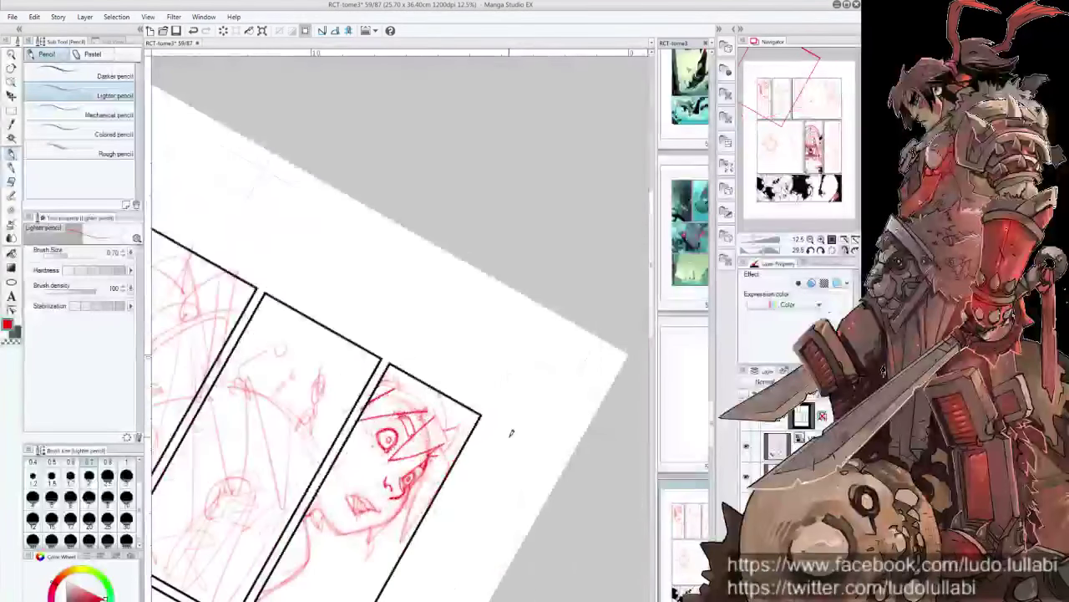
mouse_move(422, 428)
left_mouse_down()
mouse_move(410, 458)
mouse_move(422, 443)
left_mouse_up()
mouse_move(447, 410)
left_mouse_down()
mouse_move(435, 416)
mouse_move(511, 447)
left_mouse_up()
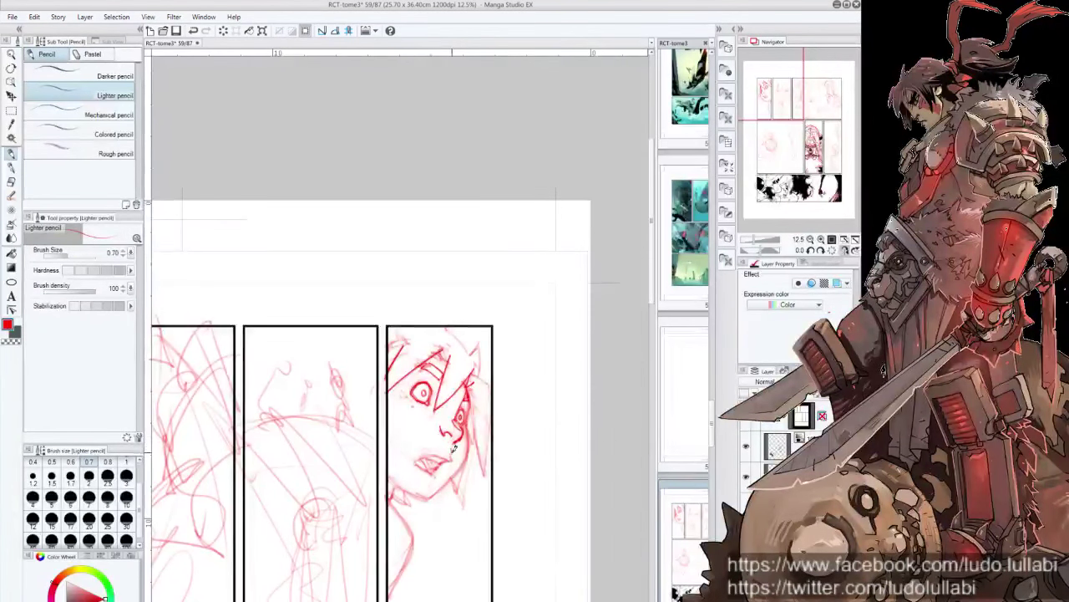
Step: Draw the open mouth with teeth and darken the cheek-jaw line on a tilted canvas
left_click_drag(454, 454, 510, 407)
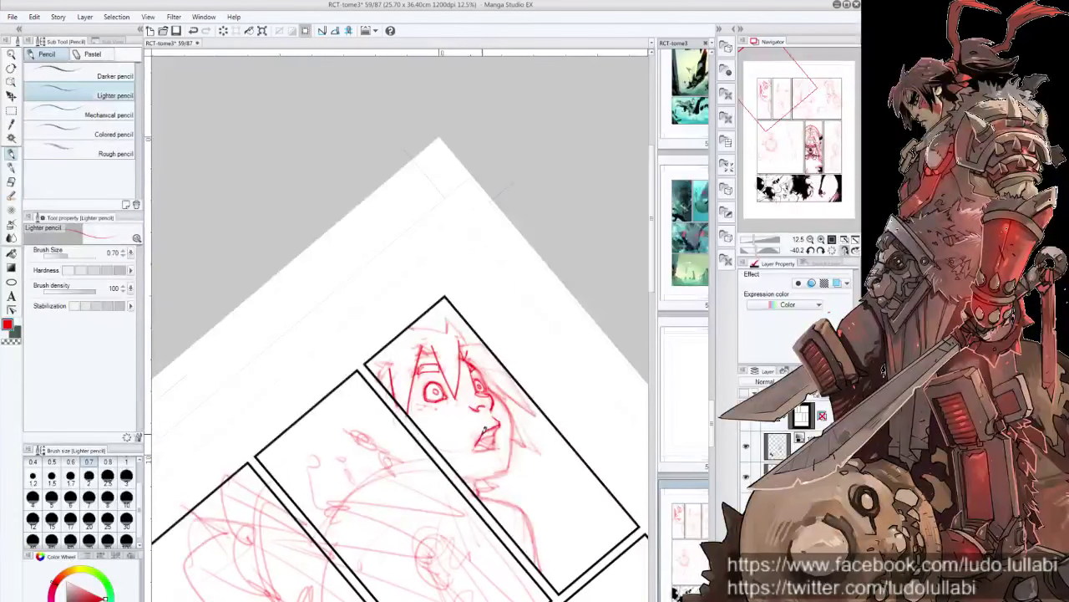
mouse_move(485, 428)
left_mouse_down()
mouse_move(481, 438)
mouse_move(491, 428)
left_mouse_up()
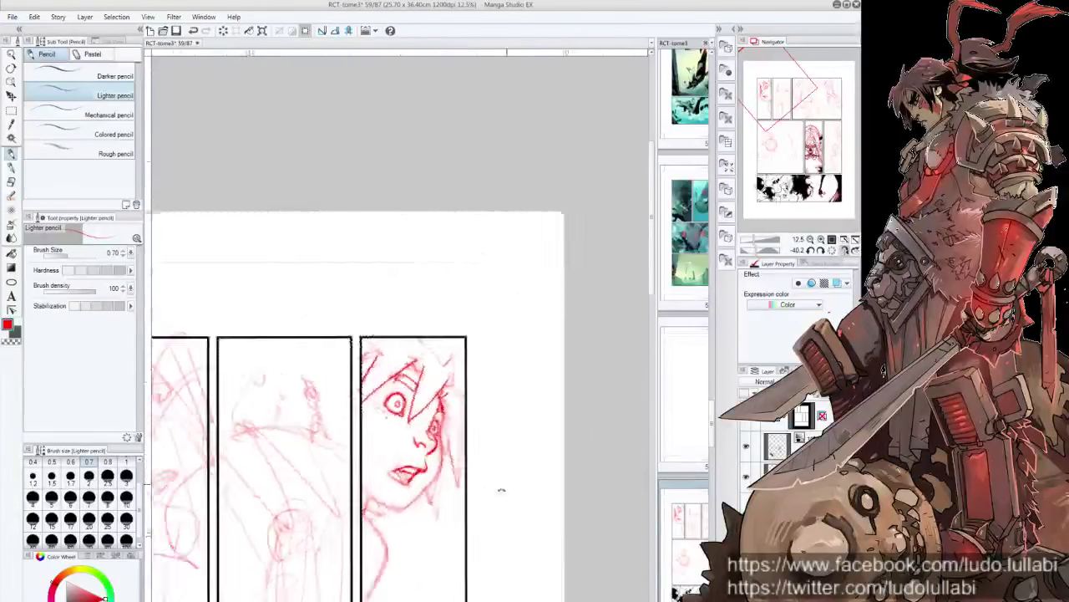
mouse_move(499, 436)
left_mouse_down()
mouse_move(389, 466)
mouse_move(409, 480)
left_mouse_up()
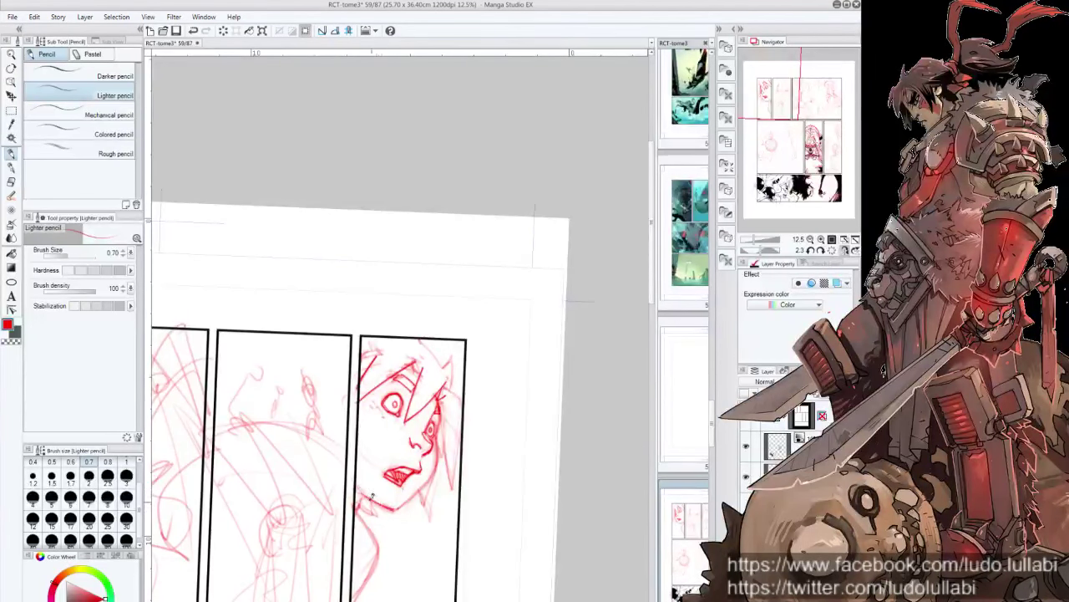
left_click_drag(379, 500, 462, 408)
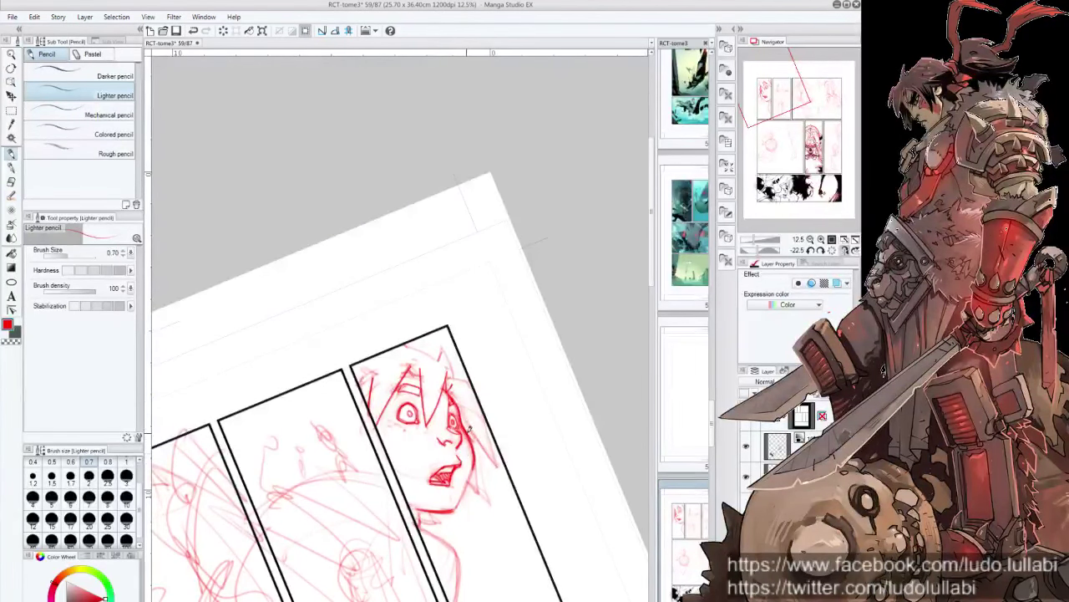
left_click_drag(476, 428, 456, 506)
left_click_drag(473, 458, 458, 477)
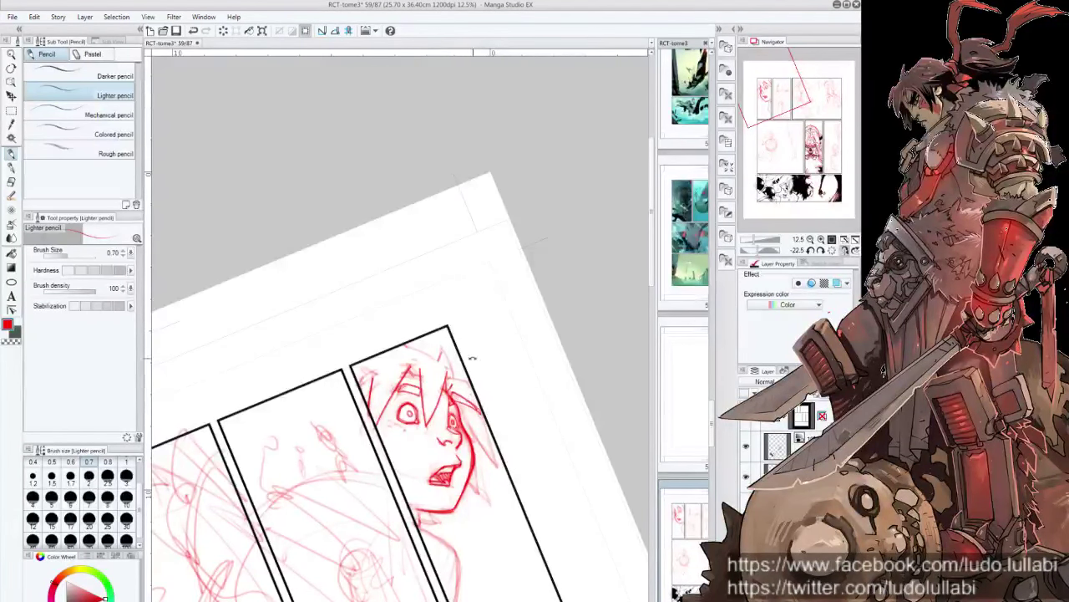
Step: Thicken and strengthen the cheek and jaw outline with repeated pencil strokes
left_click_drag(468, 355, 468, 330)
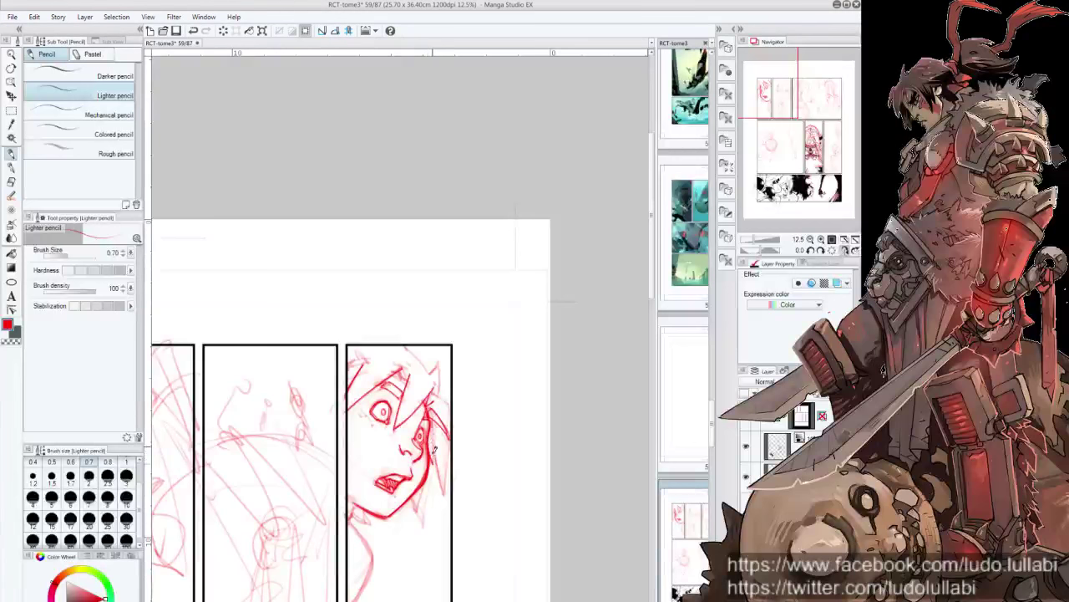
left_click_drag(431, 431, 450, 494)
mouse_move(450, 457)
left_mouse_down()
mouse_move(442, 488)
mouse_move(418, 509)
left_mouse_up()
left_click_drag(428, 473, 422, 508)
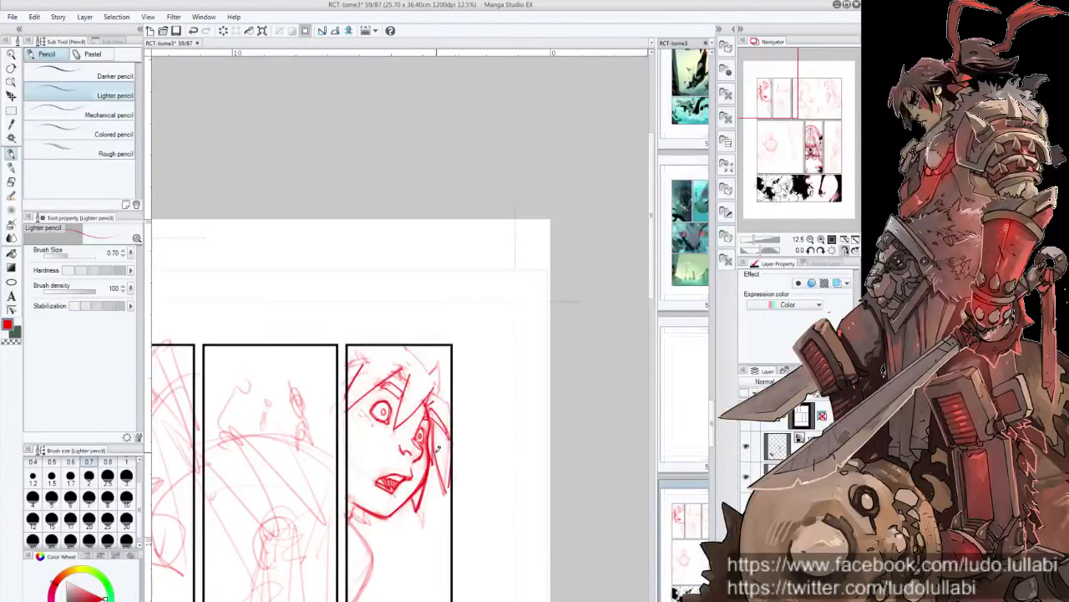
left_click_drag(436, 455, 449, 496)
mouse_move(455, 381)
left_mouse_down()
mouse_move(404, 351)
mouse_move(430, 383)
mouse_move(411, 408)
mouse_move(454, 415)
left_mouse_up()
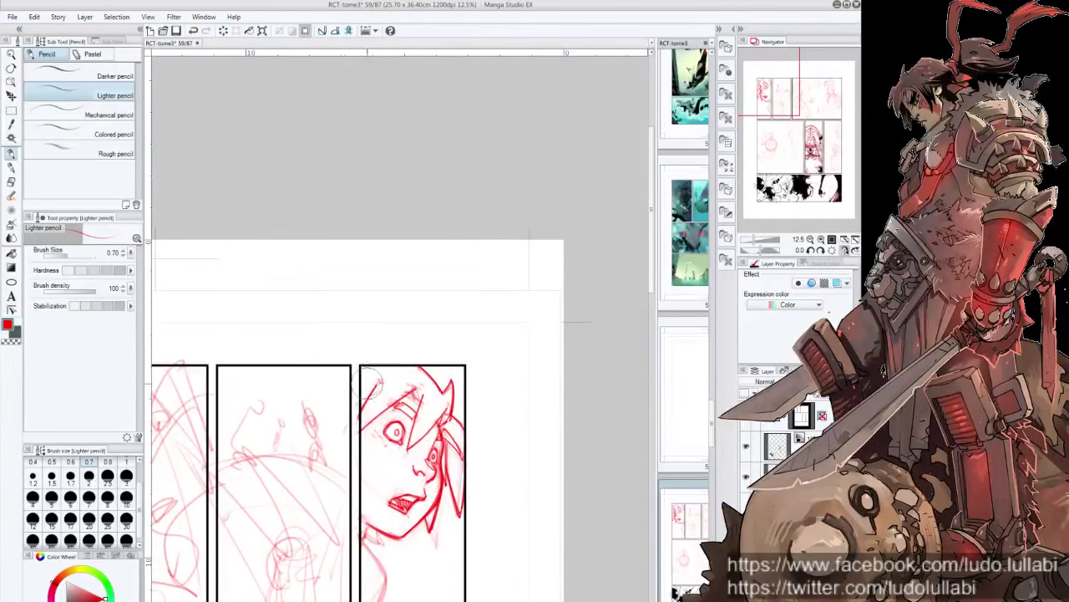
left_click_drag(384, 380, 410, 382)
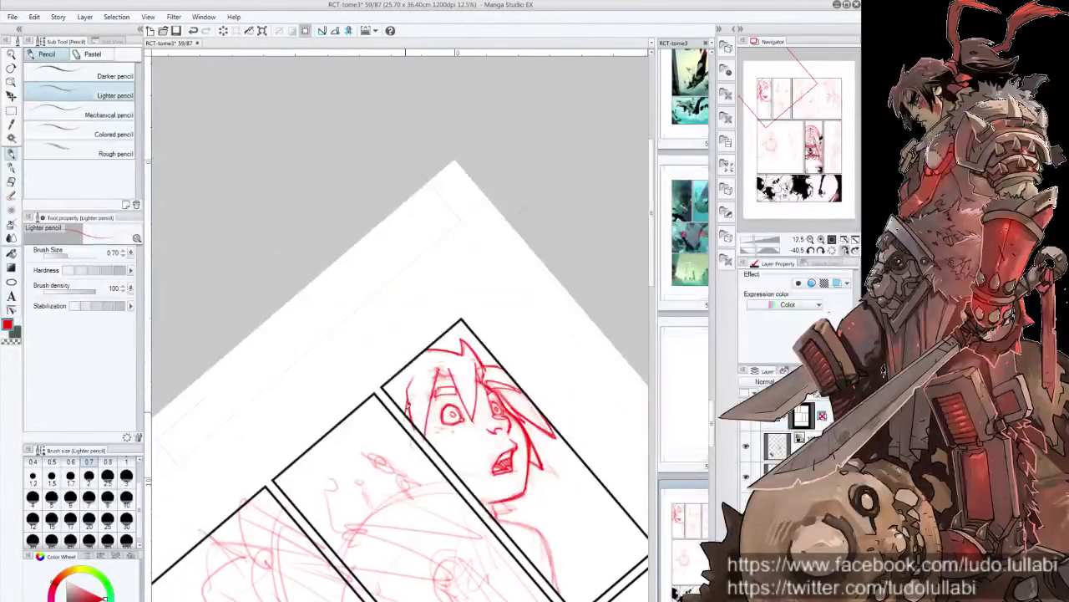
left_click_drag(409, 408, 412, 473)
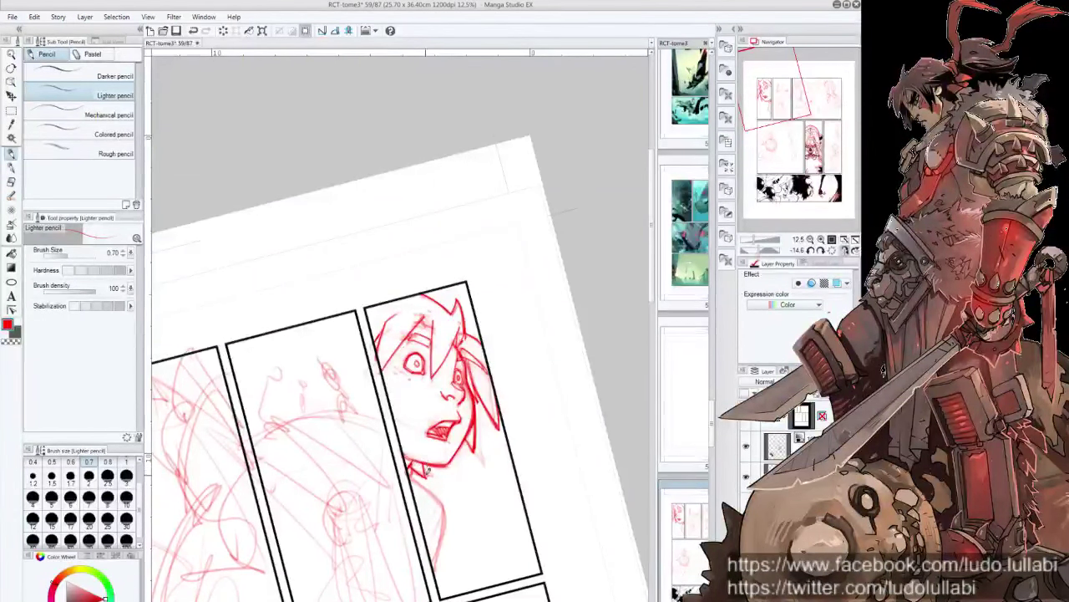
Step: Sketch the neck line down from the chin and touch up forehead hair and eye
mouse_move(409, 476)
left_mouse_down()
mouse_move(434, 496)
mouse_move(449, 535)
mouse_move(442, 544)
left_mouse_up()
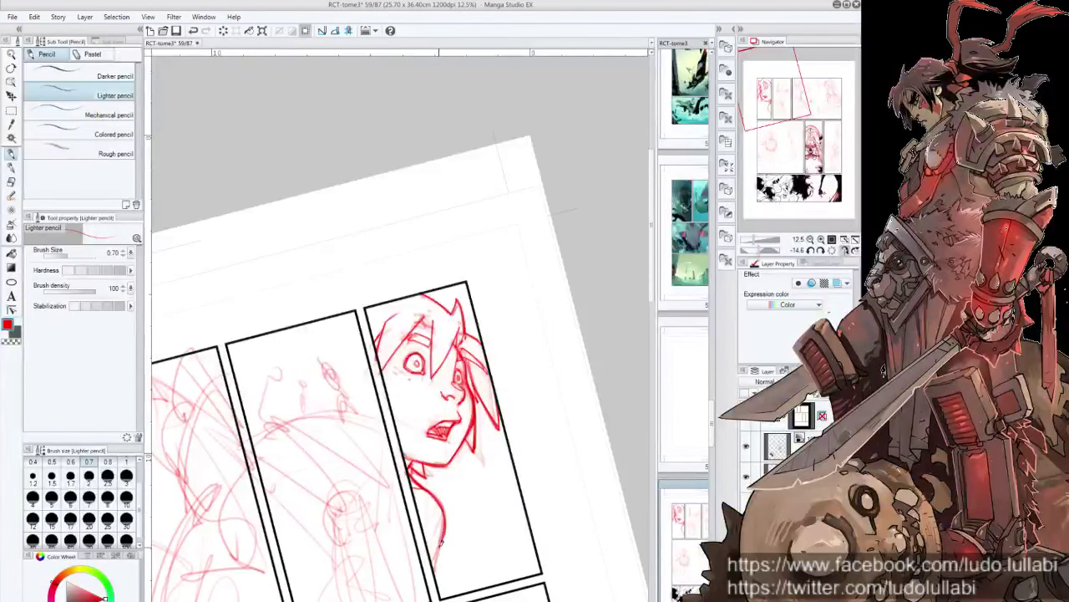
mouse_move(433, 499)
left_mouse_down()
mouse_move(443, 523)
mouse_move(438, 590)
left_mouse_up()
left_click_drag(468, 502, 461, 544)
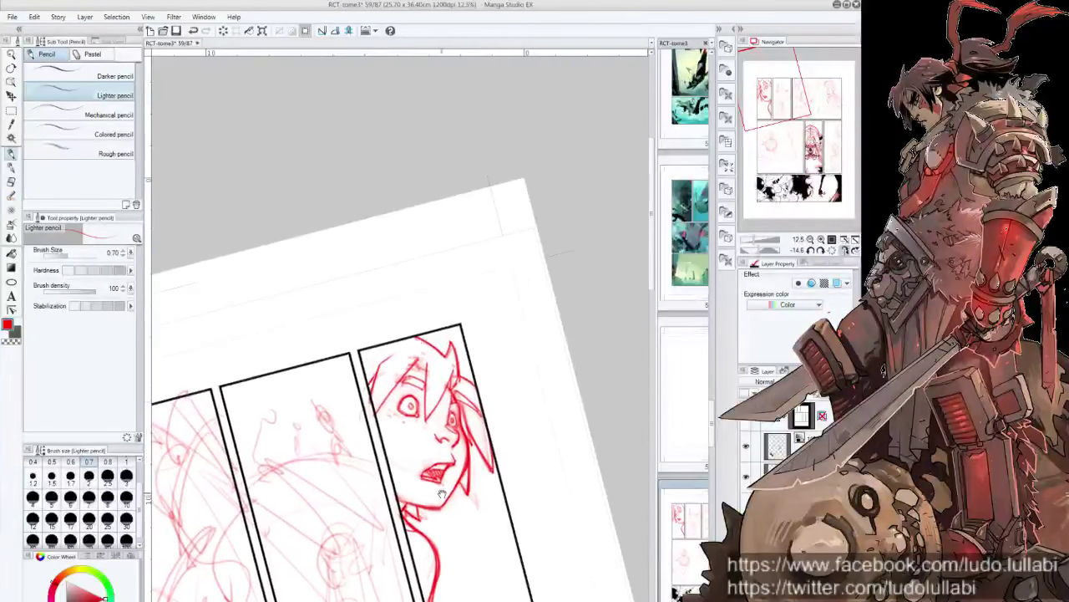
mouse_move(530, 334)
left_mouse_down()
mouse_move(506, 401)
mouse_move(456, 402)
left_mouse_up()
left_click_drag(408, 426, 406, 440)
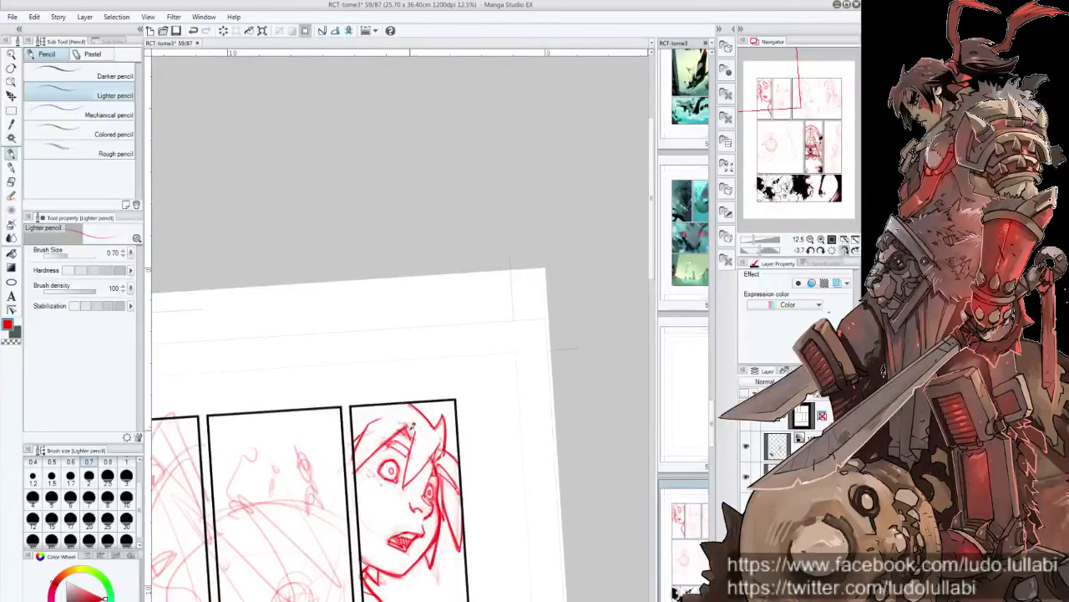
scroll(410, 419, "down", 2)
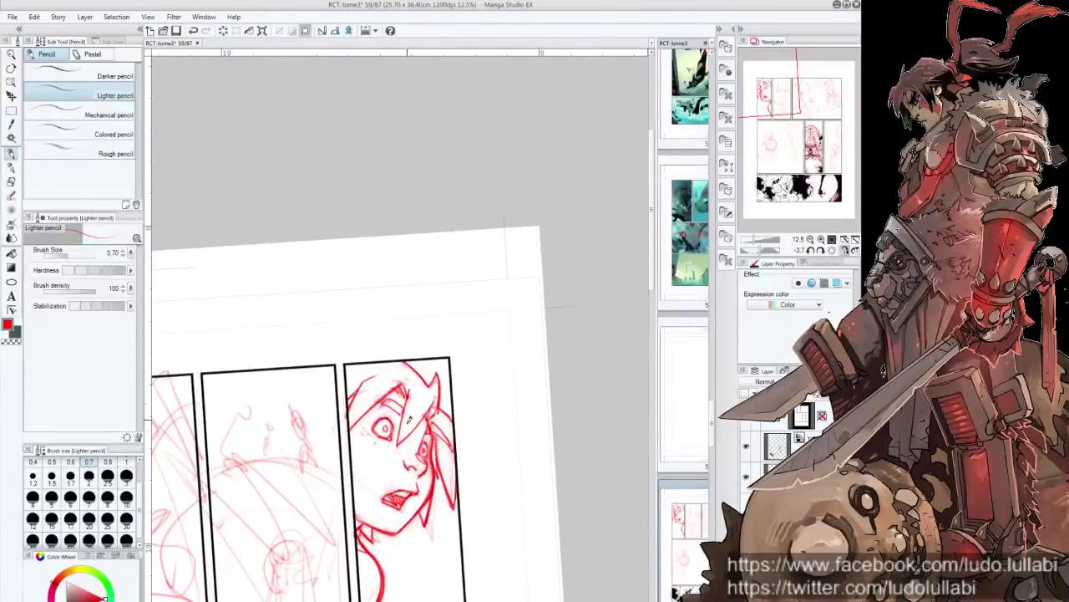
mouse_move(376, 423)
left_mouse_down()
mouse_move(368, 441)
mouse_move(357, 433)
left_mouse_up()
left_click_drag(442, 441, 486, 272)
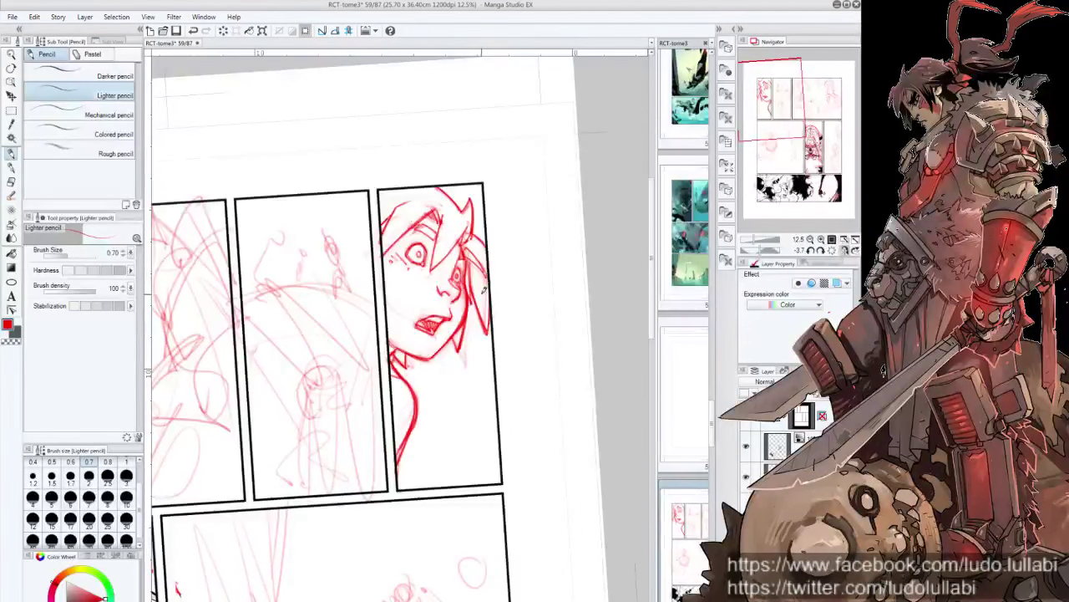
left_click_drag(432, 327, 449, 484)
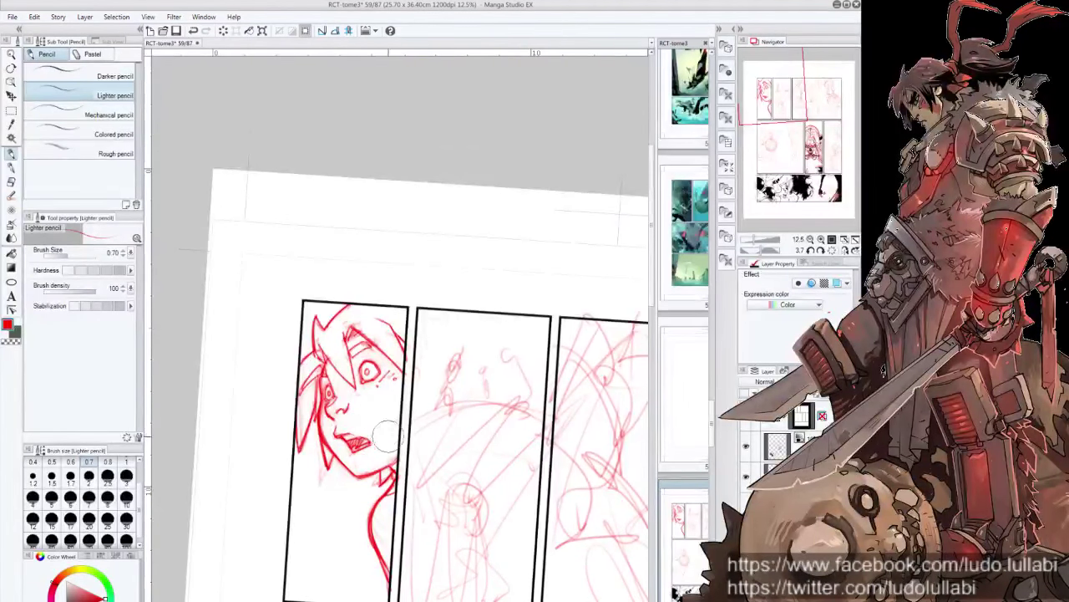
left_click_drag(386, 431, 402, 272)
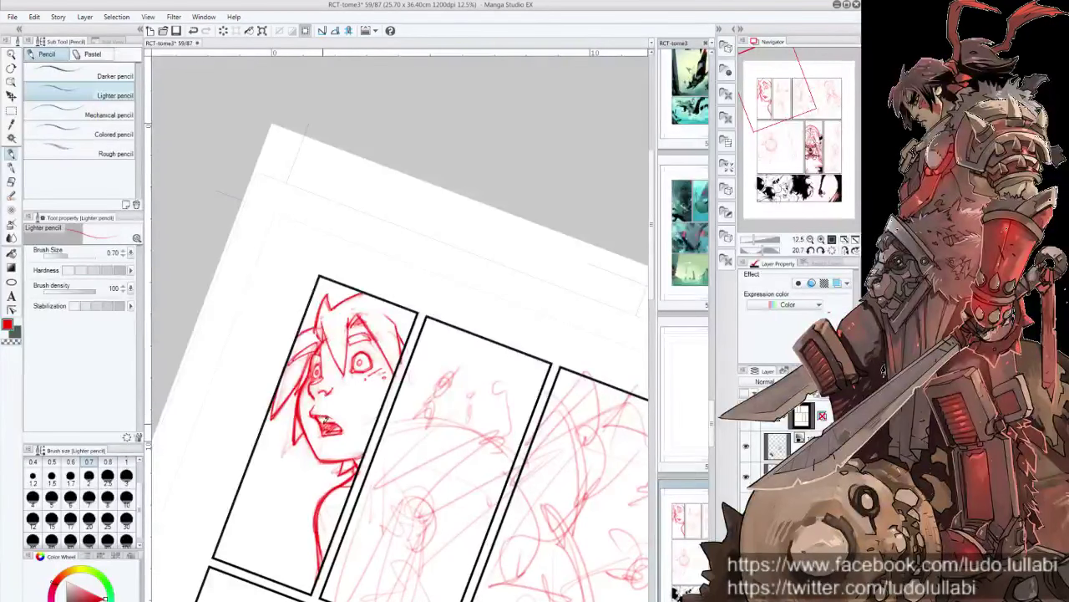
key("ctrl+@")
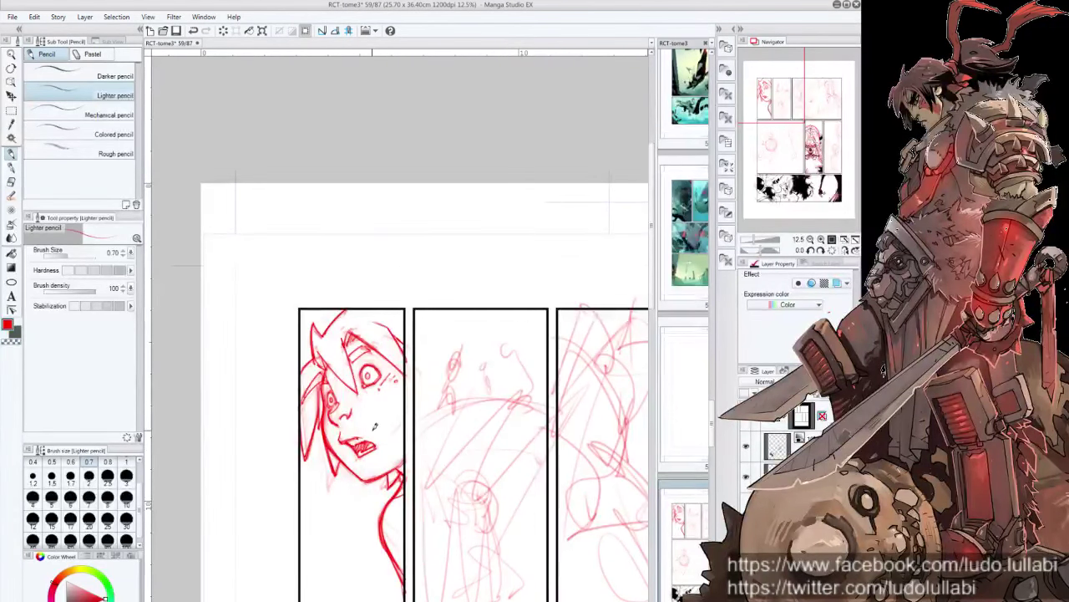
left_click_drag(390, 455, 391, 413)
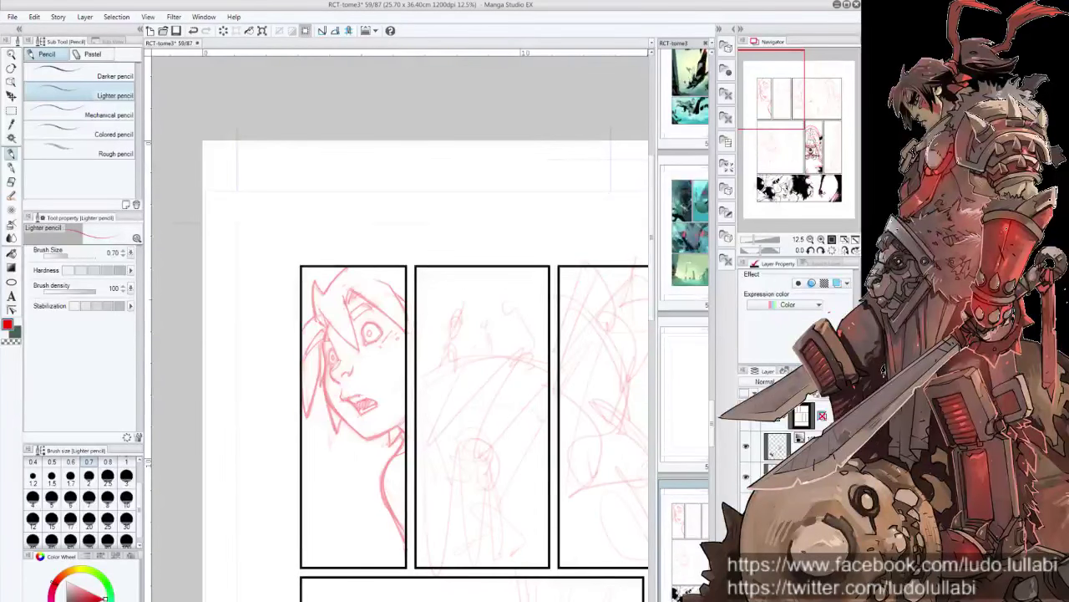
Step: Switch to the ink ludo pen, zoom in, and ink the eye edge and first hair-V strokes
left_click(12, 166)
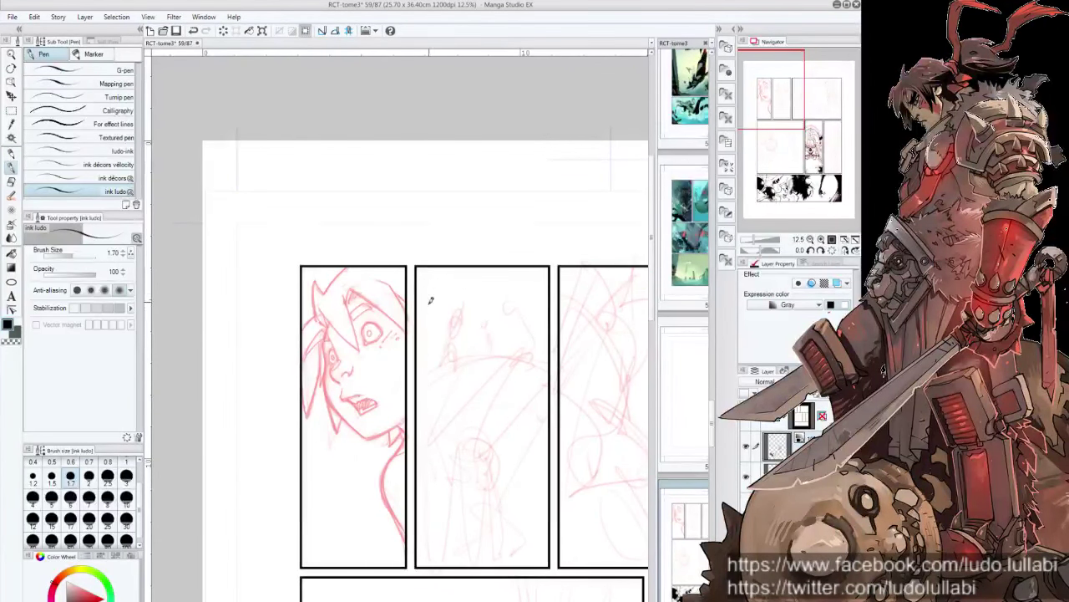
scroll(430, 300, "up", 2)
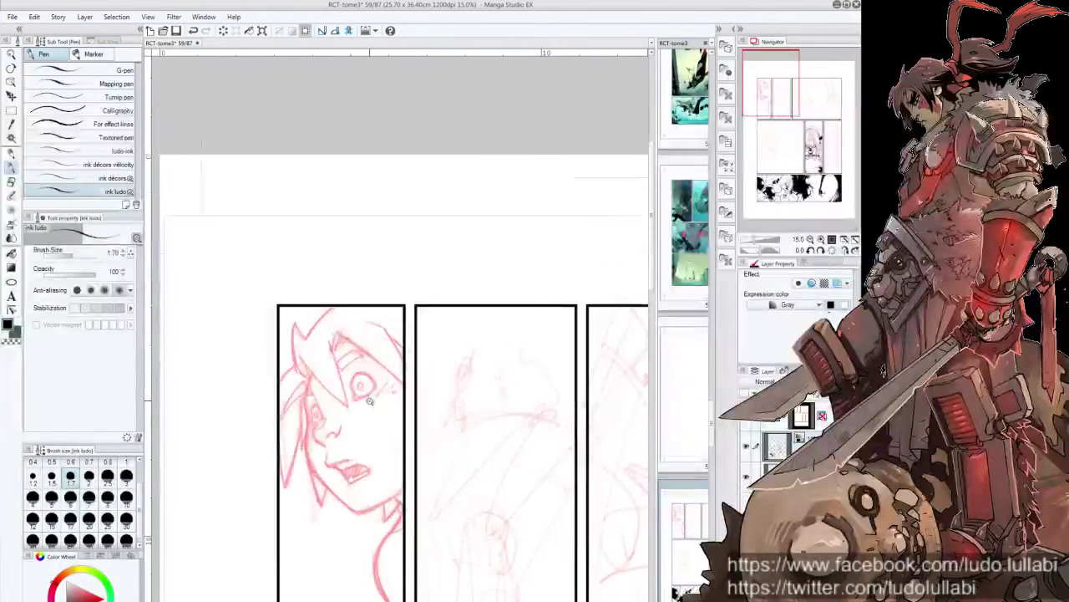
scroll(370, 401, "up", 1)
scroll(343, 405, "up", 1)
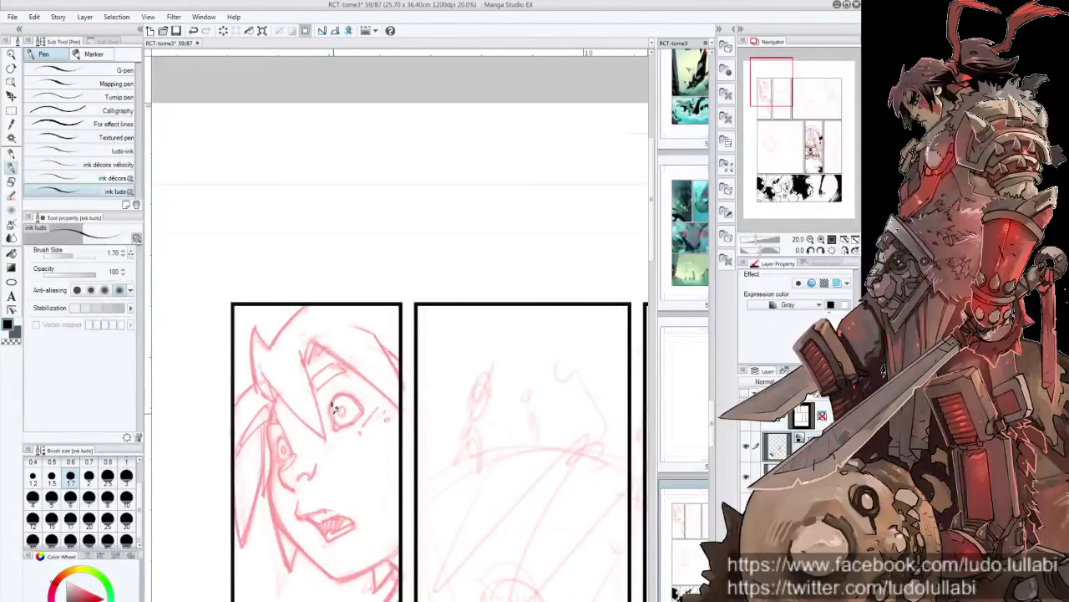
mouse_move(332, 406)
left_mouse_down()
mouse_move(336, 426)
mouse_move(345, 403)
left_mouse_up()
left_click_drag(284, 439, 287, 452)
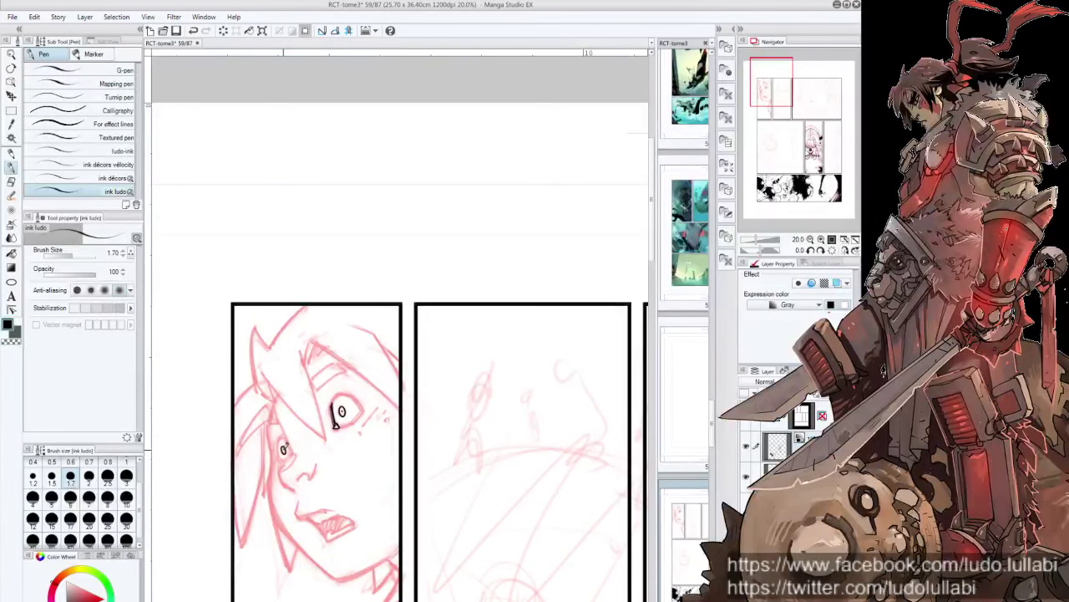
mouse_move(280, 413)
left_mouse_down()
mouse_move(269, 424)
mouse_move(281, 404)
mouse_move(265, 351)
mouse_move(298, 407)
mouse_move(307, 316)
left_mouse_up()
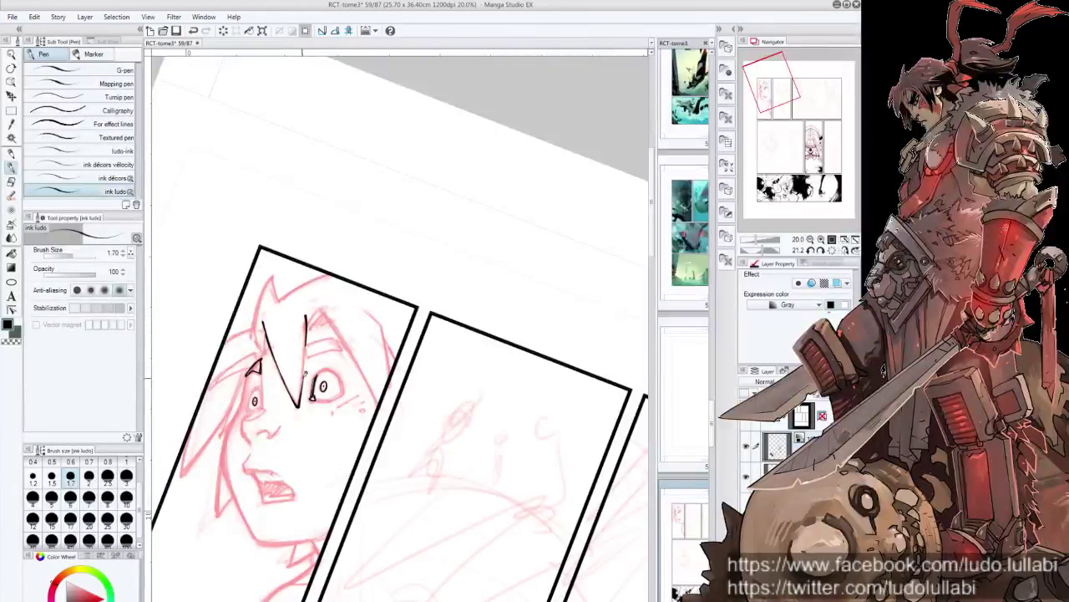
Step: Redraw the V's second stroke in black and add a short stroke off its right arm
key("ctrl+z")
left_click_drag(308, 319, 297, 407)
left_click_drag(350, 298, 346, 334)
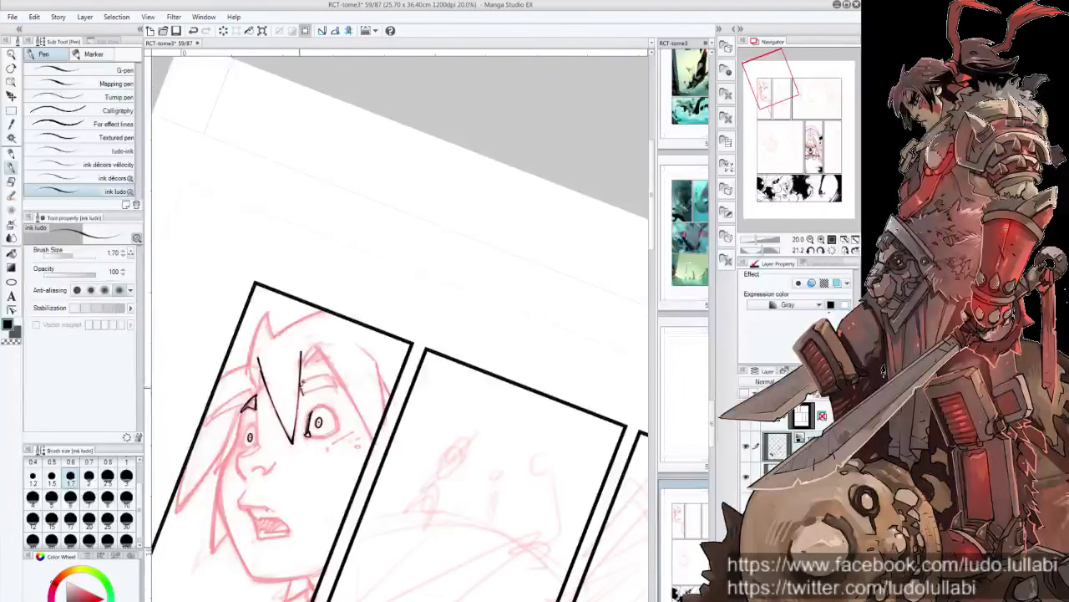
mouse_move(302, 389)
left_mouse_down()
mouse_move(334, 374)
mouse_move(343, 386)
left_mouse_up()
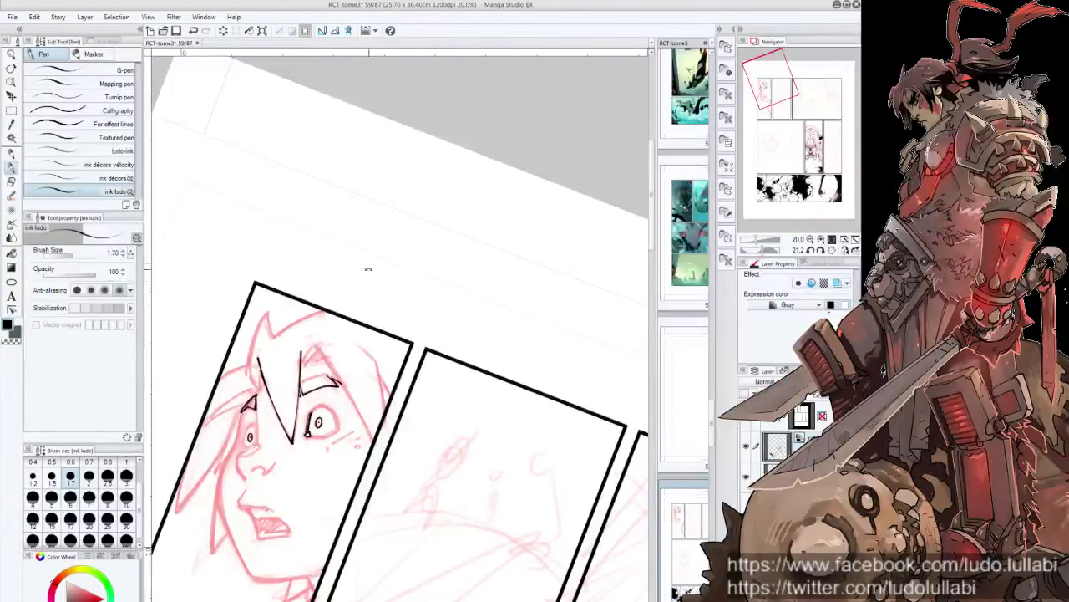
left_click_drag(369, 269, 326, 385)
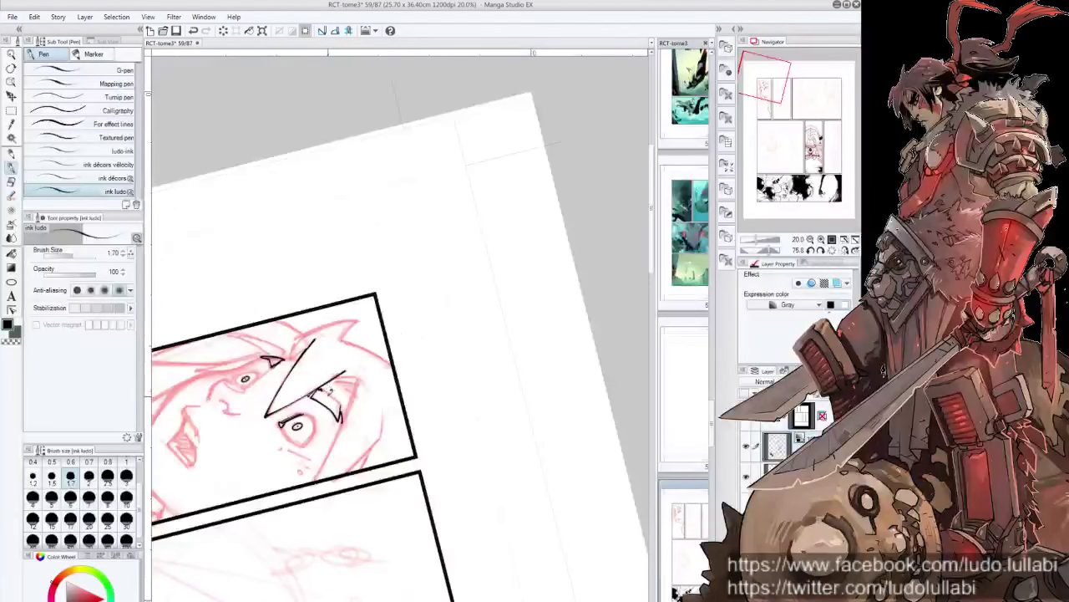
Step: Ink a long face line, a cheek mark, the face's right curve and the eye's right edge
key("minus")
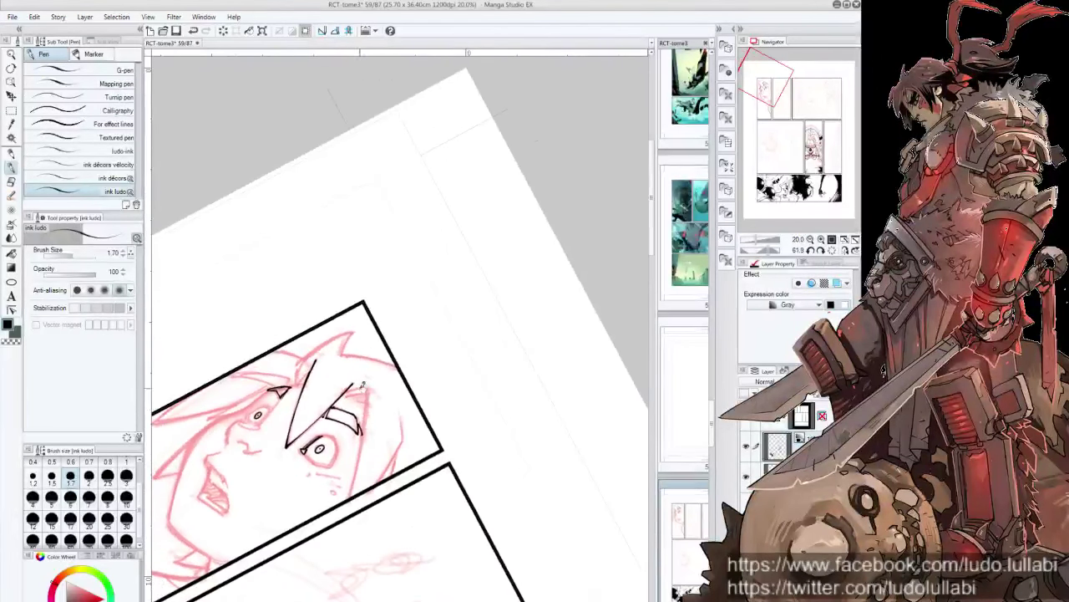
left_click_drag(368, 382, 348, 498)
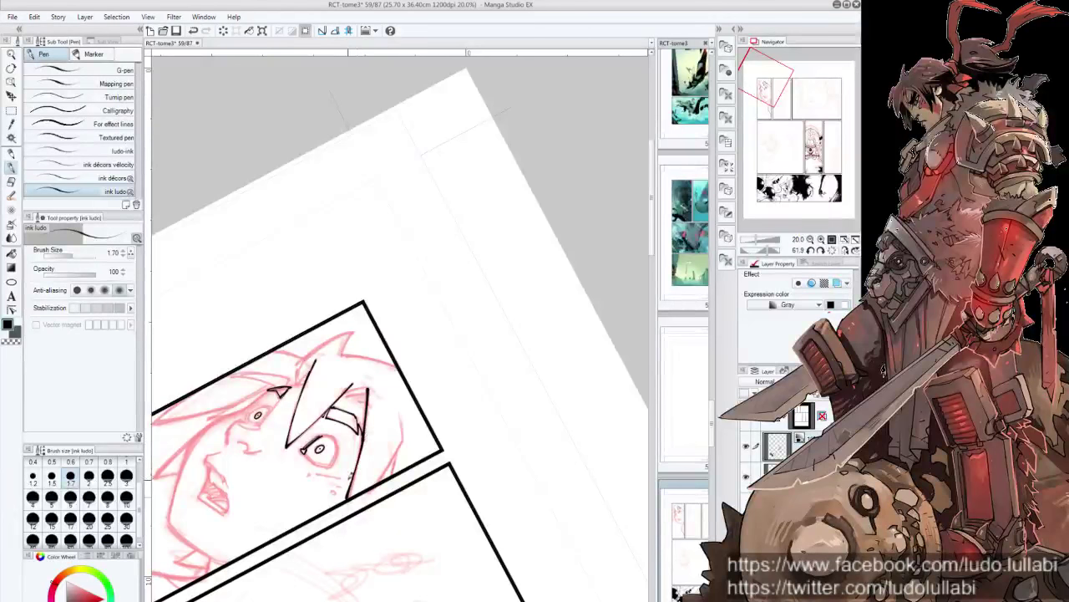
left_click_drag(353, 458, 356, 468)
left_click_drag(403, 406, 403, 443)
key("minus")
key("minus")
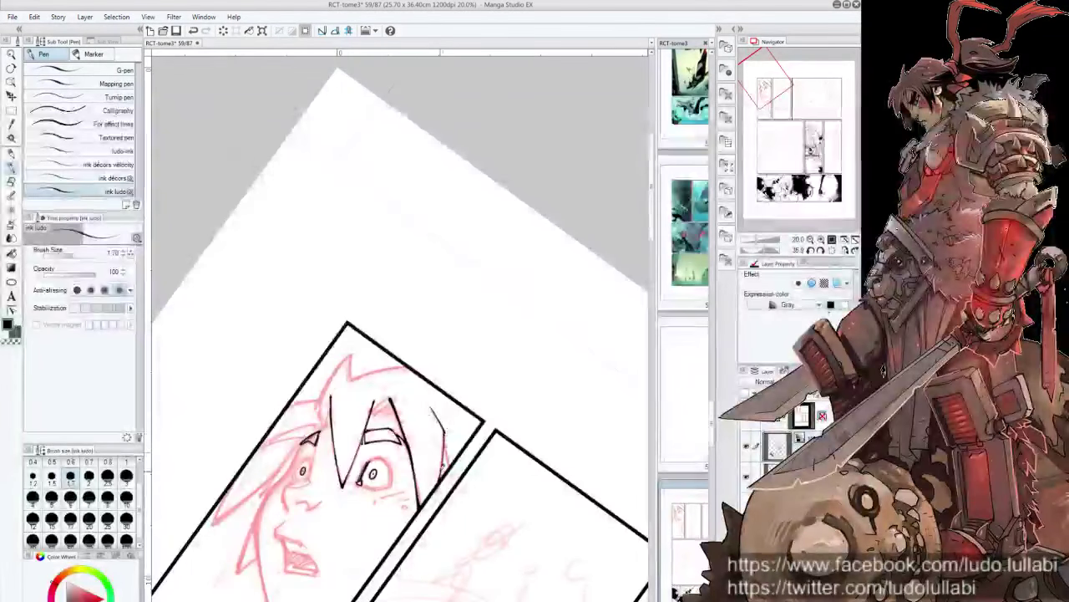
scroll(447, 449, "down", 1)
key("minus")
key("minus")
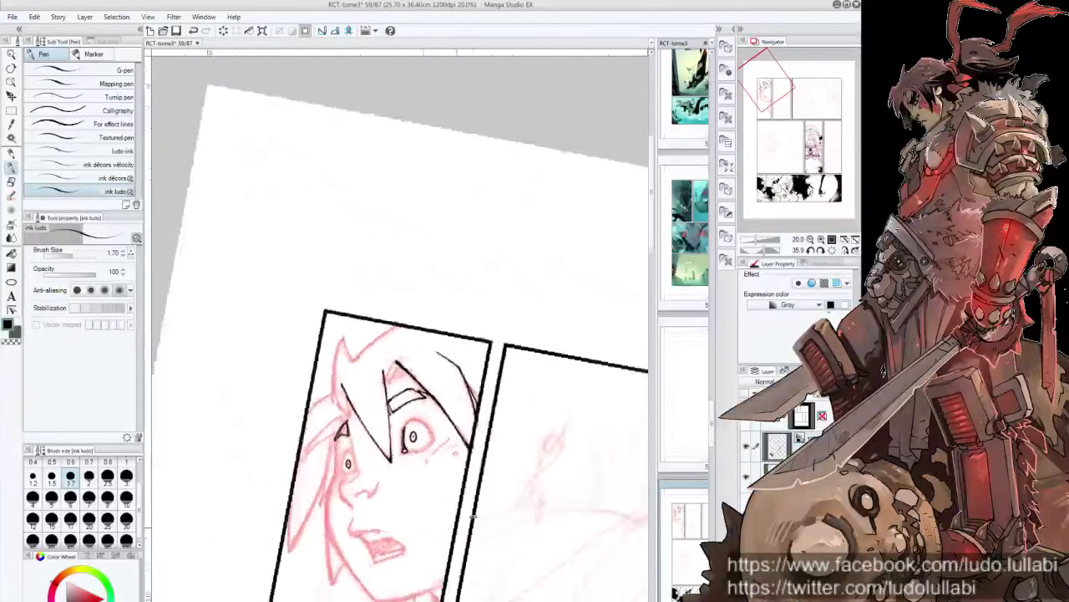
key("minus")
key("minus")
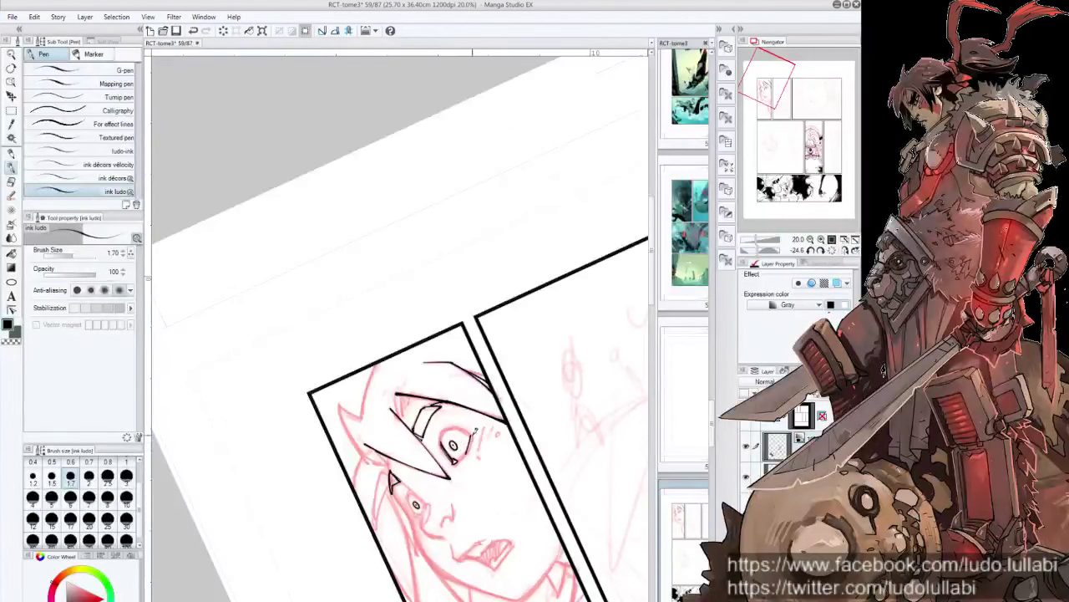
left_click_drag(470, 440, 463, 461)
Step: Ink the nose and a short stroke beneath it in black
key("asciicircum")
key("asciicircum")
key("asciicircum")
key("asciicircum")
key("asciicircum")
key("asciicircum")
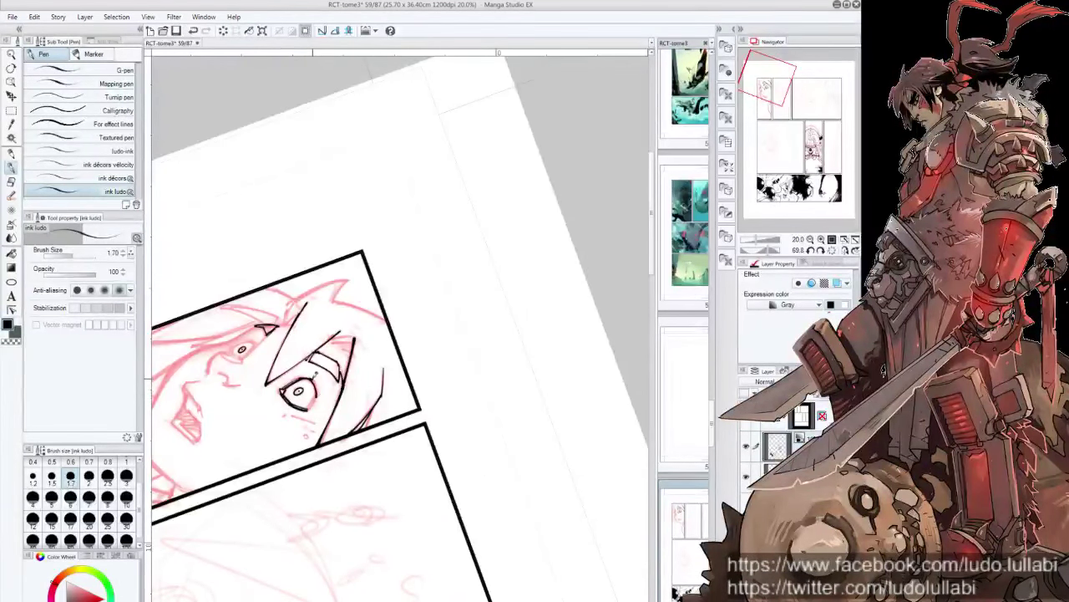
key("asciicircum")
key("asciicircum")
key("asciicircum")
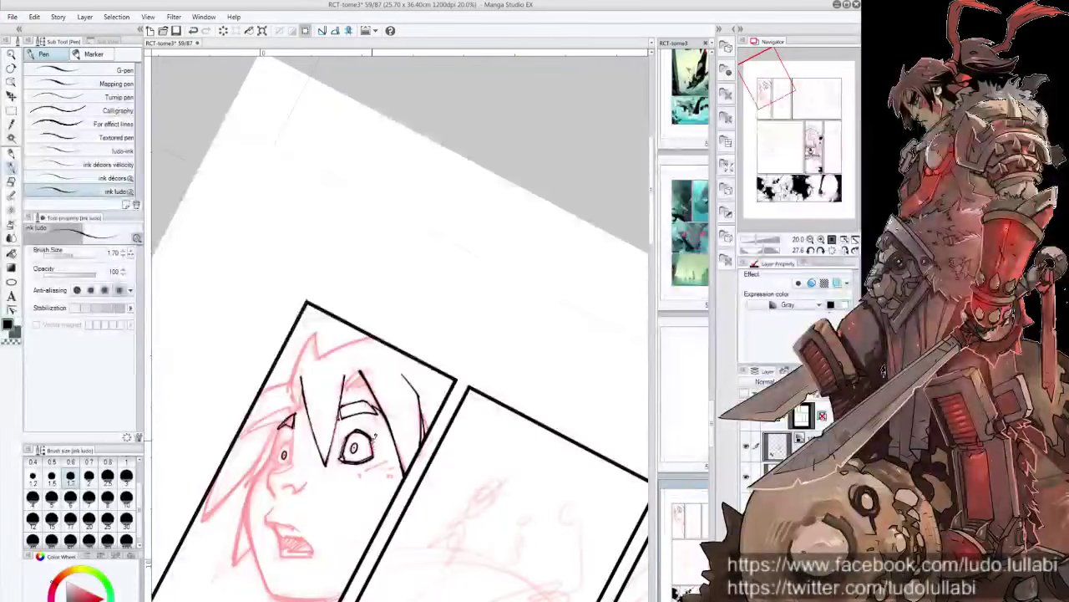
key("minus")
key("minus")
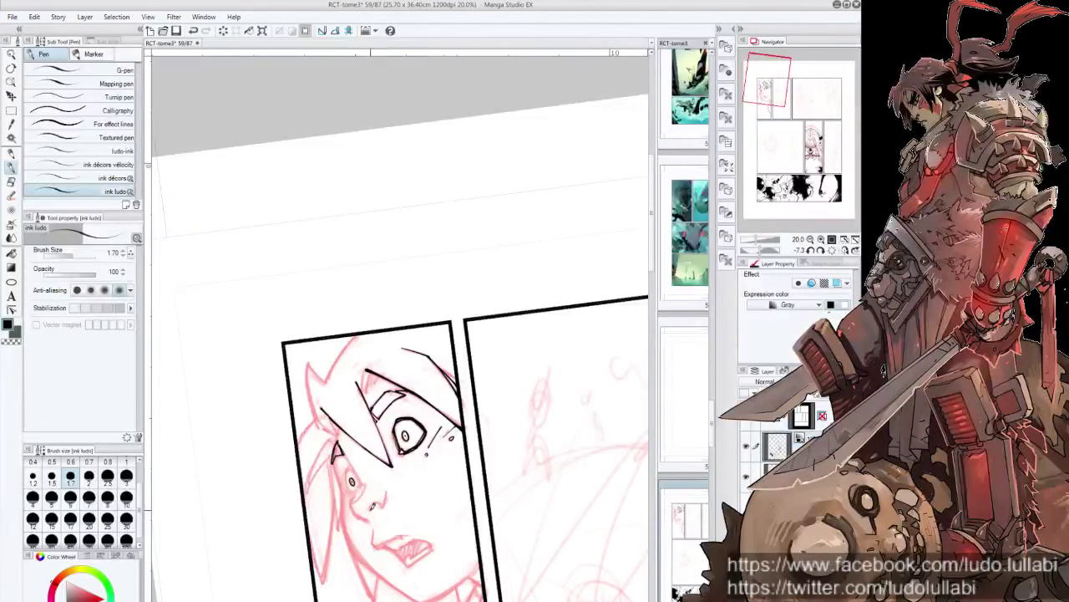
left_click_drag(381, 498, 375, 502)
left_click_drag(404, 507, 382, 483)
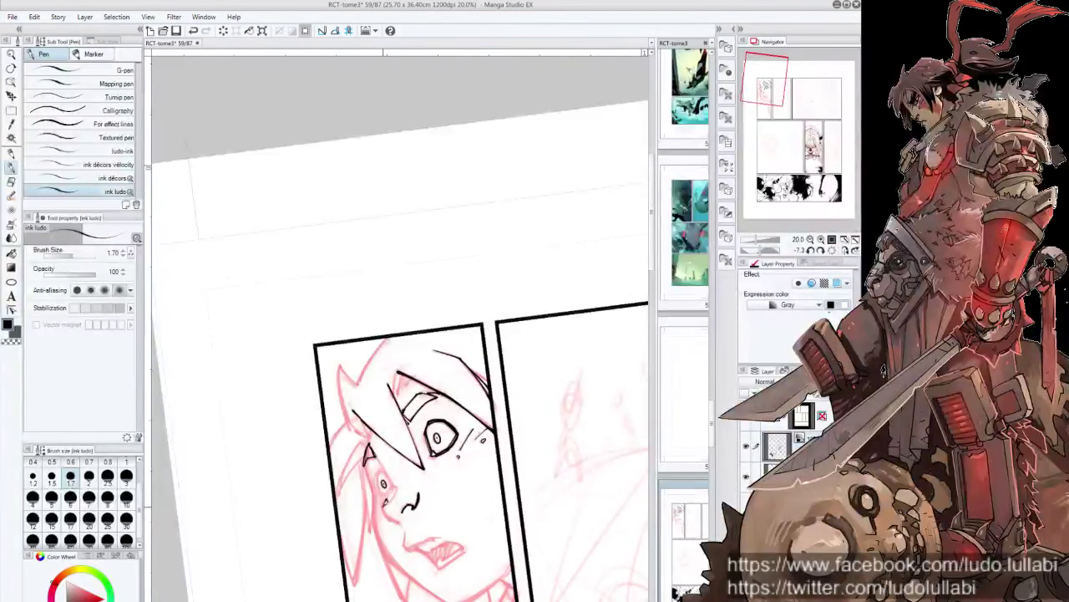
left_click_drag(458, 497, 452, 471)
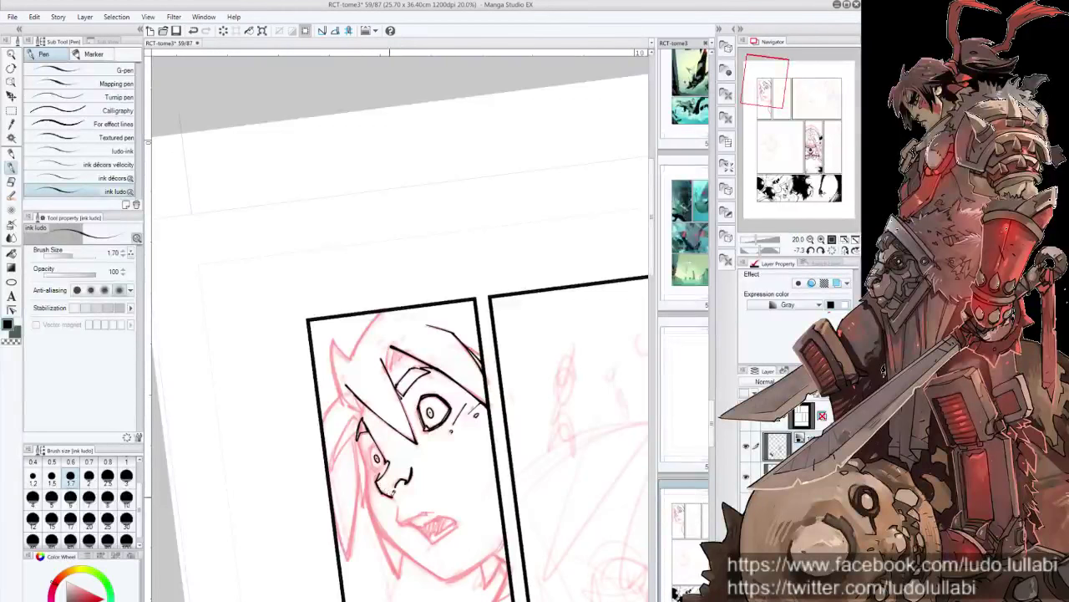
left_click_drag(384, 490, 407, 524)
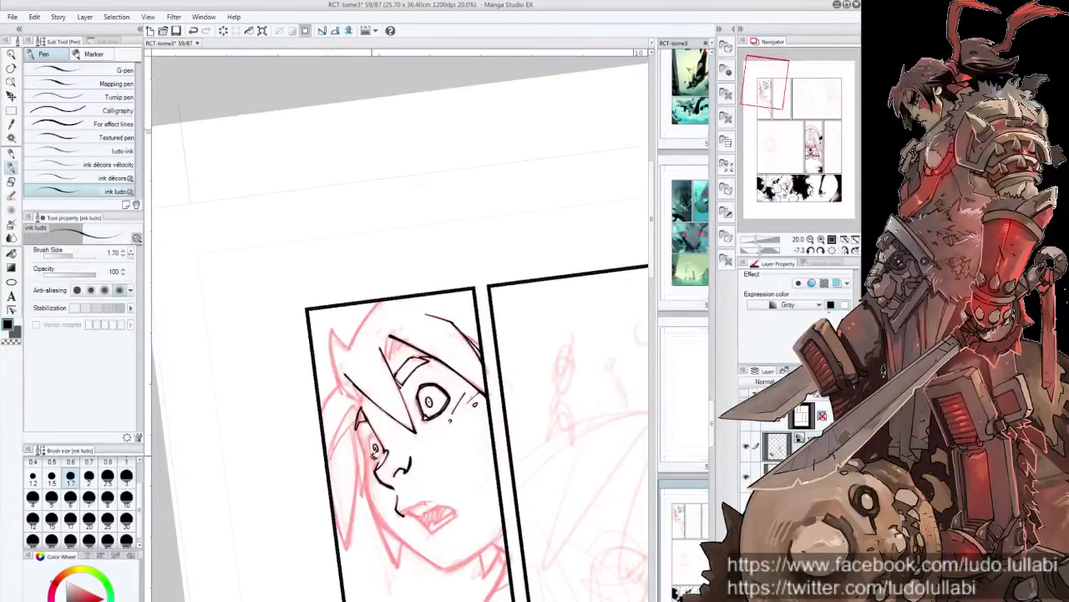
Step: Ink the left hair line, cheek, jaw and chin outline of the startled face in black
left_click_drag(373, 448, 376, 446)
mouse_move(398, 420)
left_mouse_down()
mouse_move(368, 516)
mouse_move(366, 363)
mouse_move(398, 369)
mouse_move(367, 385)
left_mouse_up()
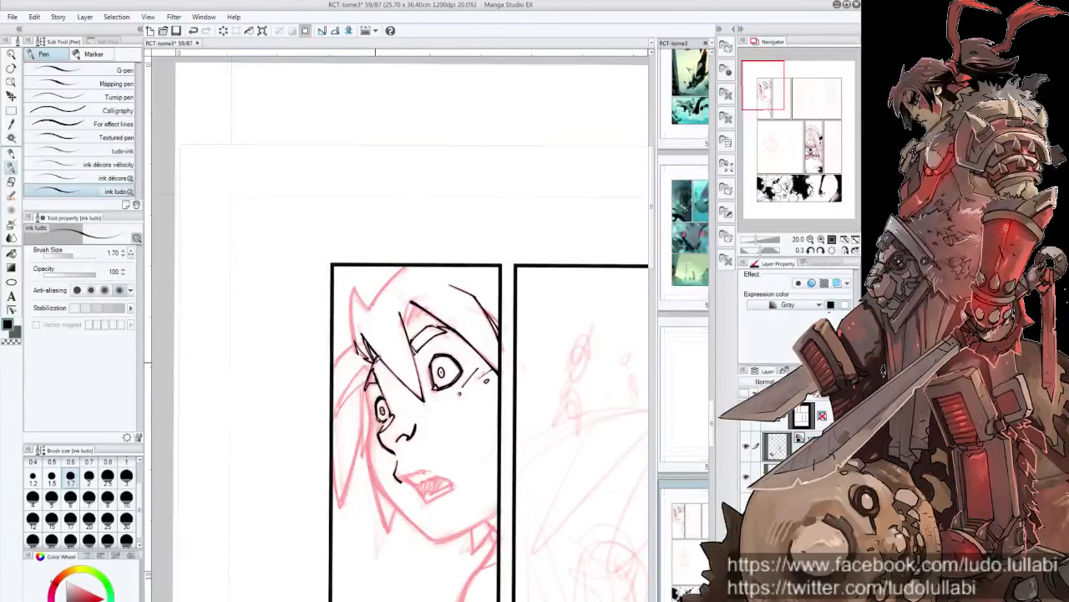
left_click_drag(366, 383, 383, 488)
left_click_drag(369, 422, 385, 489)
left_click_drag(371, 431, 399, 505)
left_click_drag(418, 334, 393, 275)
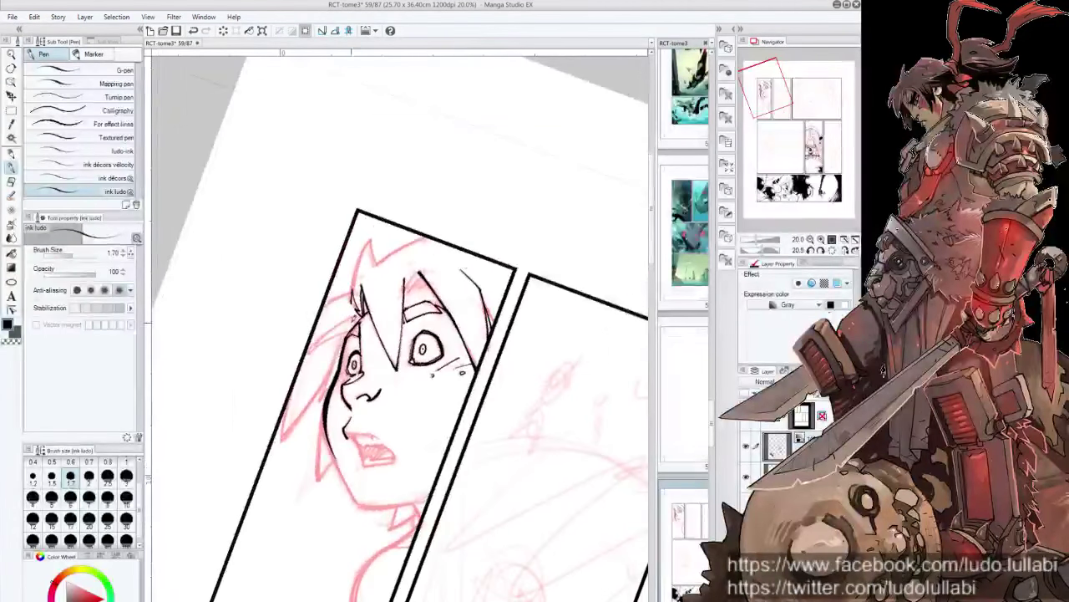
left_click_drag(330, 438, 355, 497)
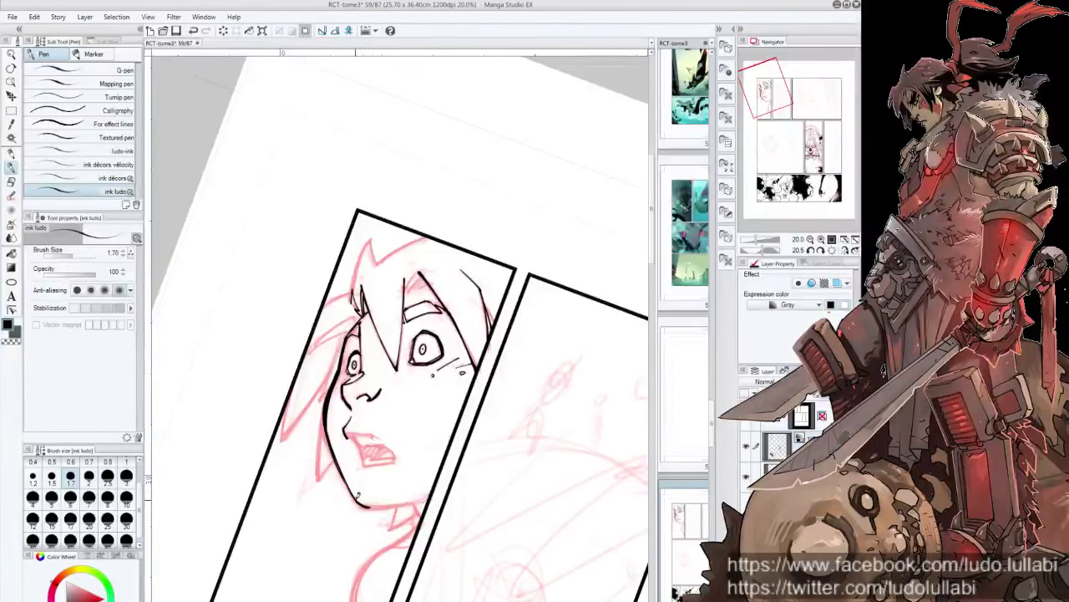
left_click_drag(368, 509, 435, 351)
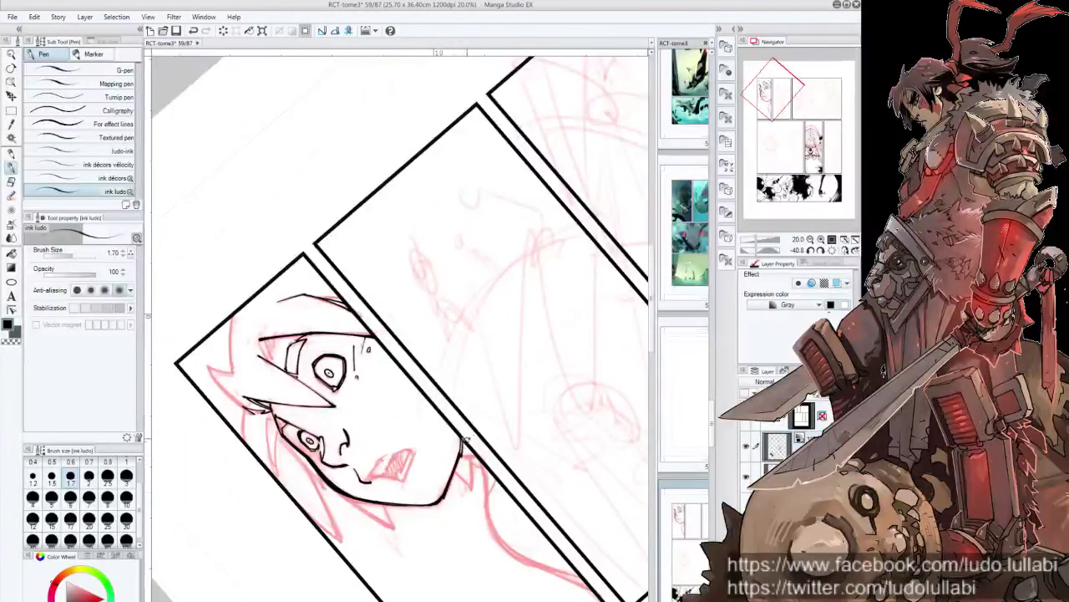
left_click_drag(459, 451, 494, 533)
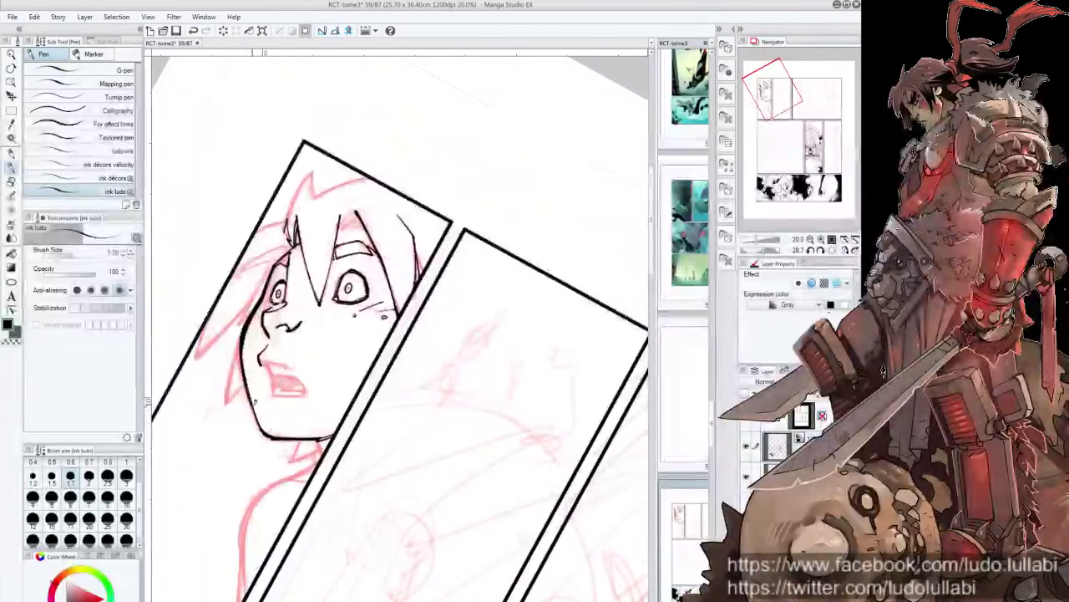
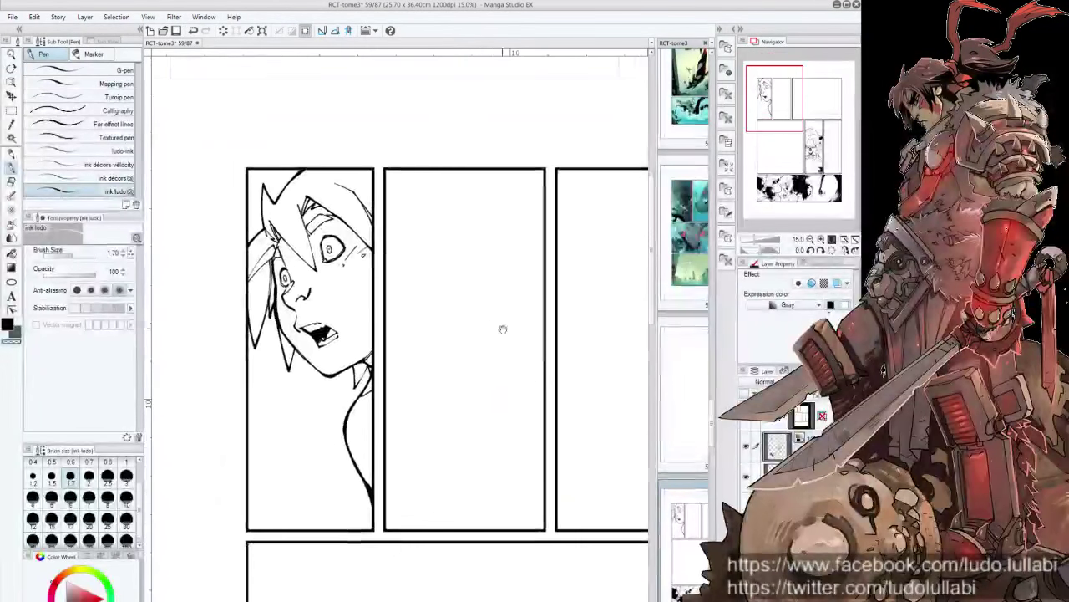
Step: Zoom out and pan the page to frame the top row of panels
scroll(565, 394, "down", 1)
left_click_drag(566, 394, 459, 326)
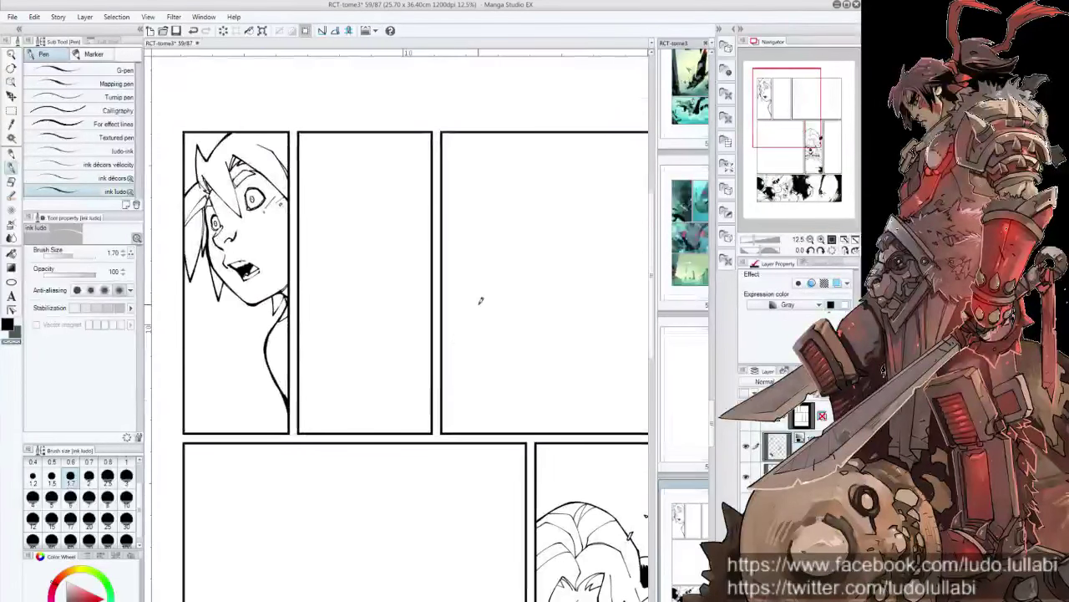
left_click_drag(564, 424, 380, 478)
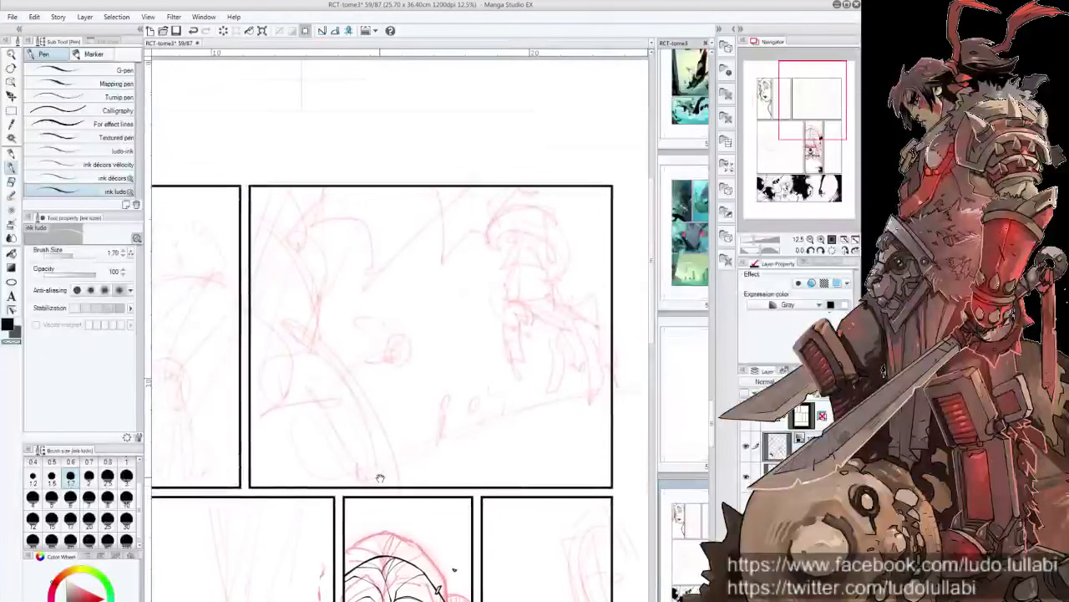
left_click_drag(454, 470, 471, 410)
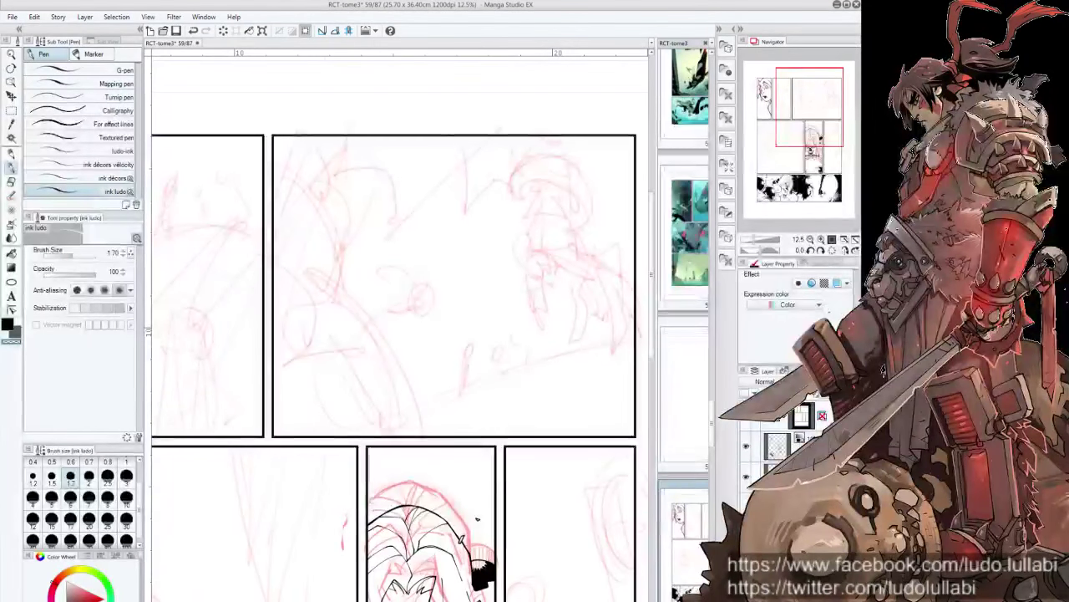
left_click_drag(477, 519, 484, 550)
scroll(493, 376, "down", 1)
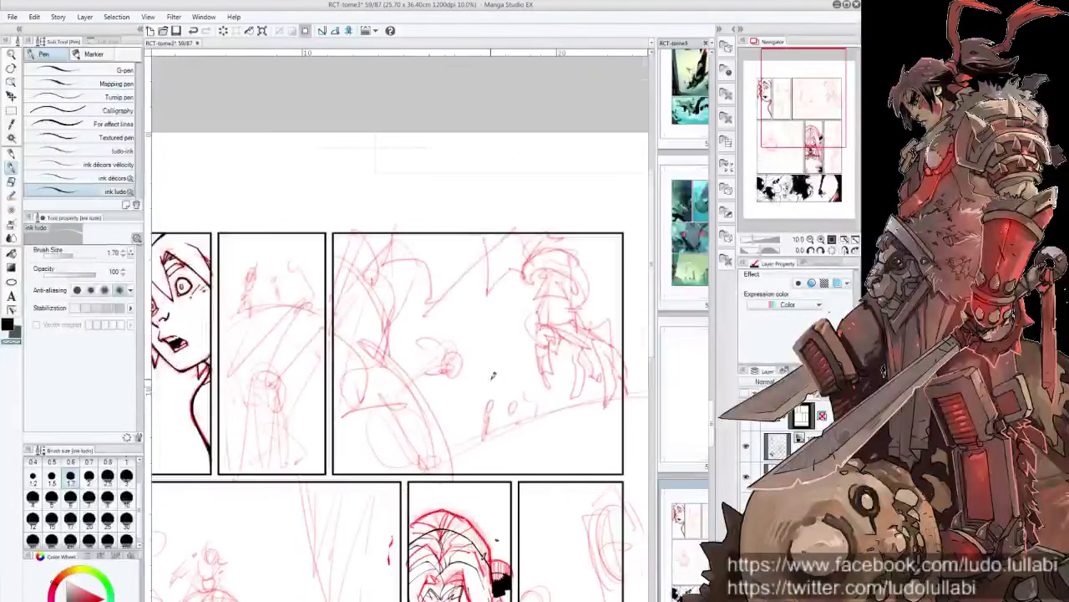
left_click_drag(767, 142, 780, 136)
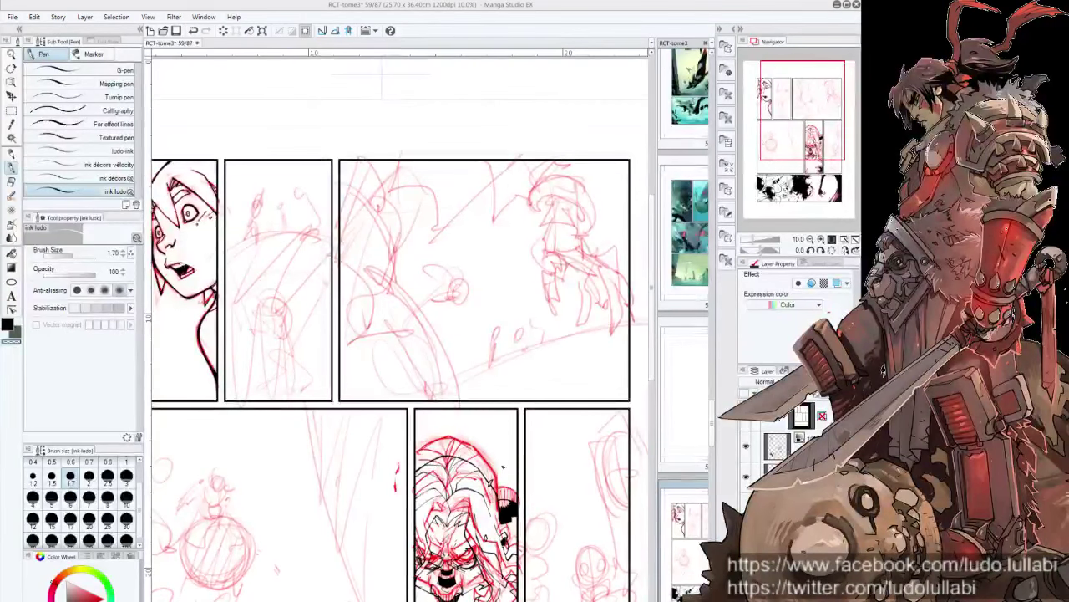
left_click_drag(787, 148, 788, 150)
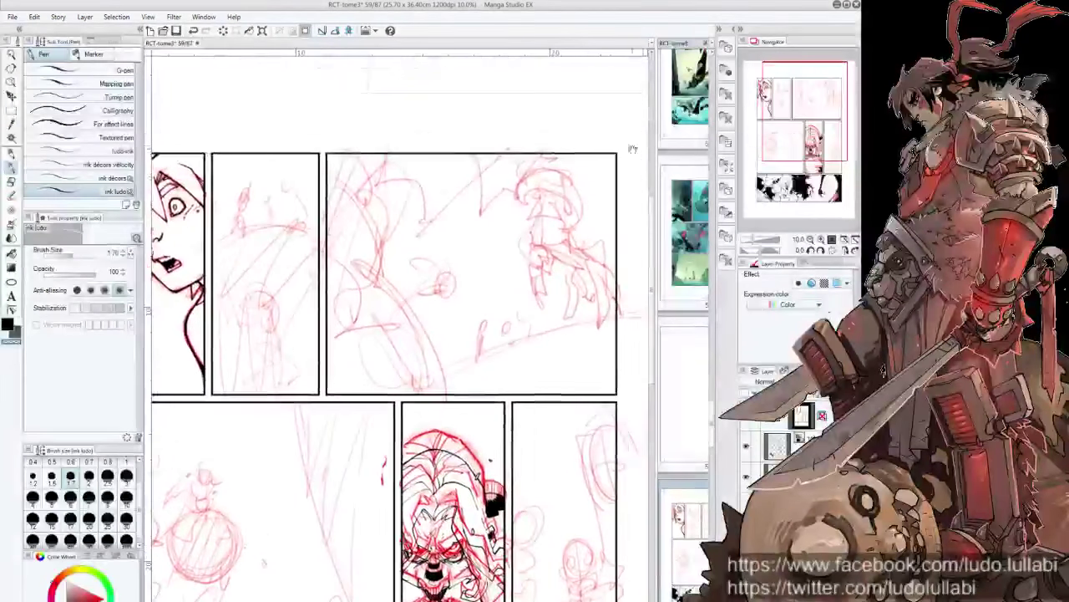
Step: Lighten the figure's rough lines in the large top panel with the Soft eraser
left_click_drag(540, 223, 465, 295)
key("e")
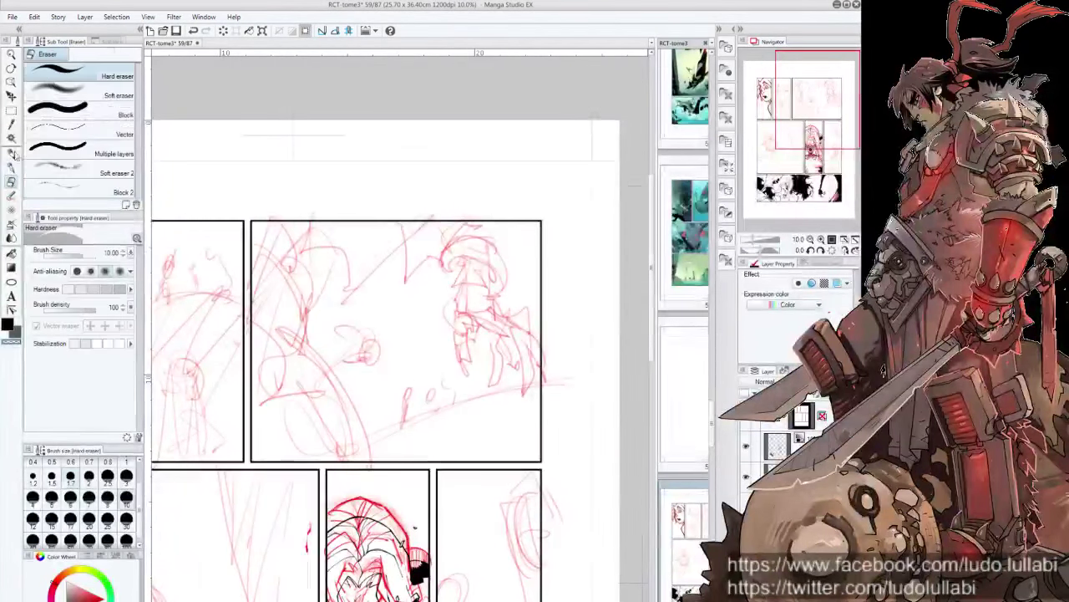
left_click(72, 94)
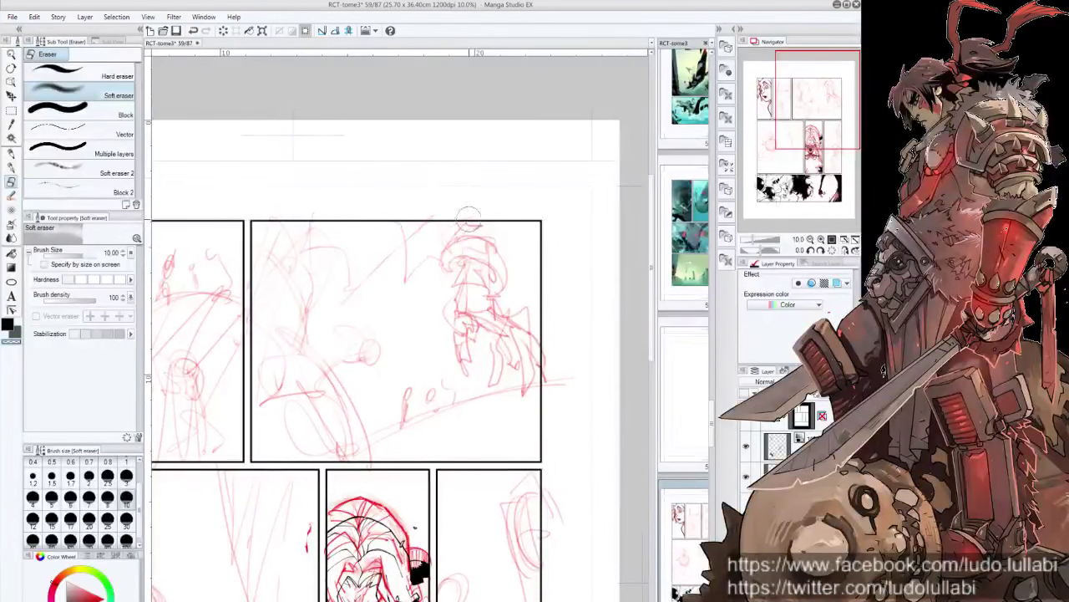
mouse_move(470, 233)
left_mouse_down()
mouse_move(482, 308)
mouse_move(413, 422)
left_mouse_up()
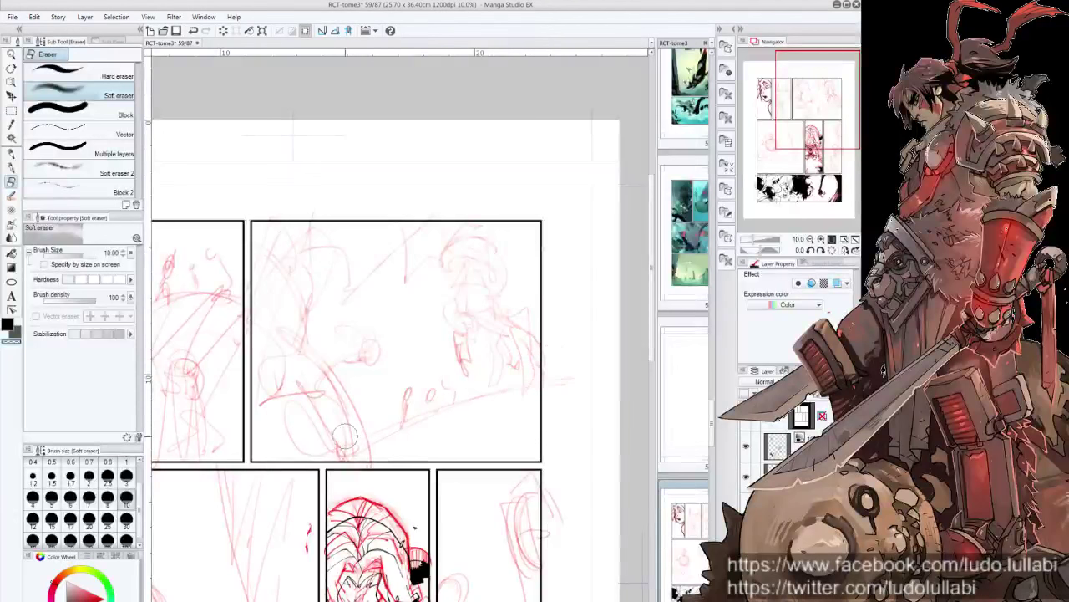
left_click_drag(412, 423, 277, 334)
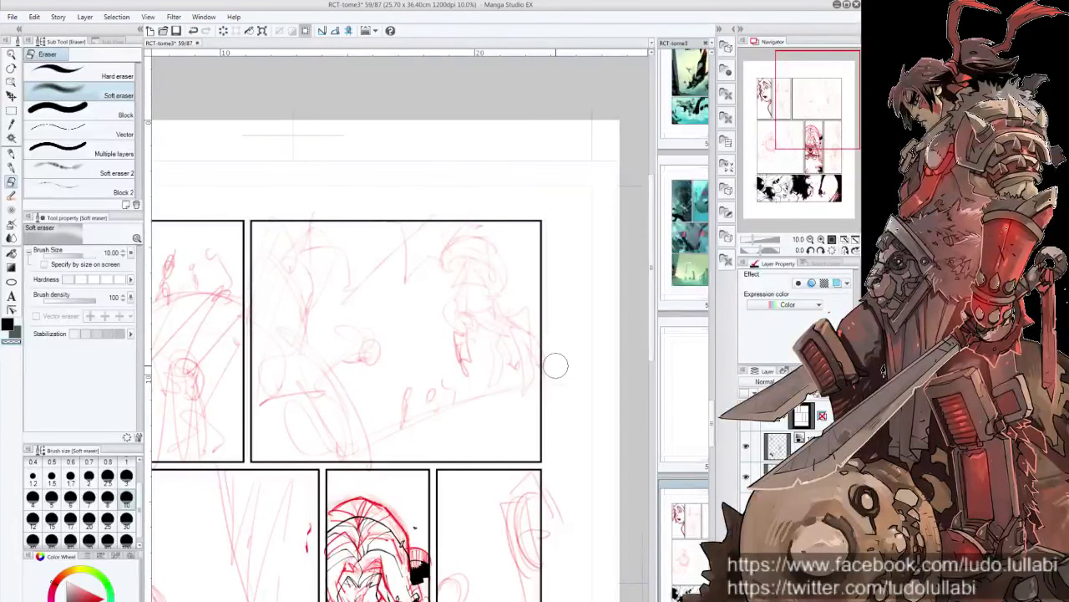
Step: Switch to a red Colored pencil and frame the fist sketch
key("p")
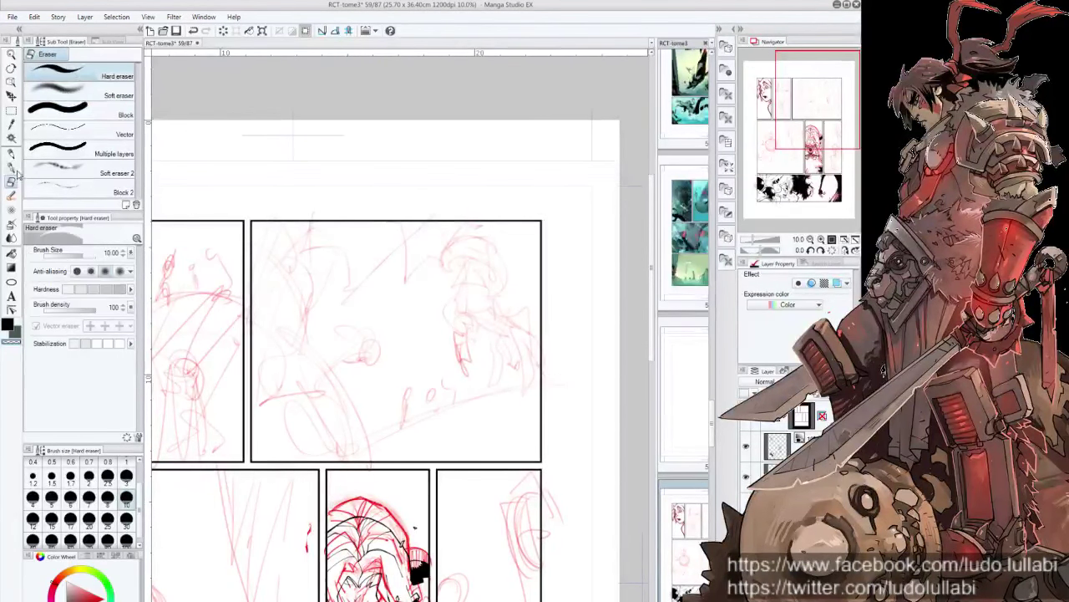
key("p")
left_click(98, 133)
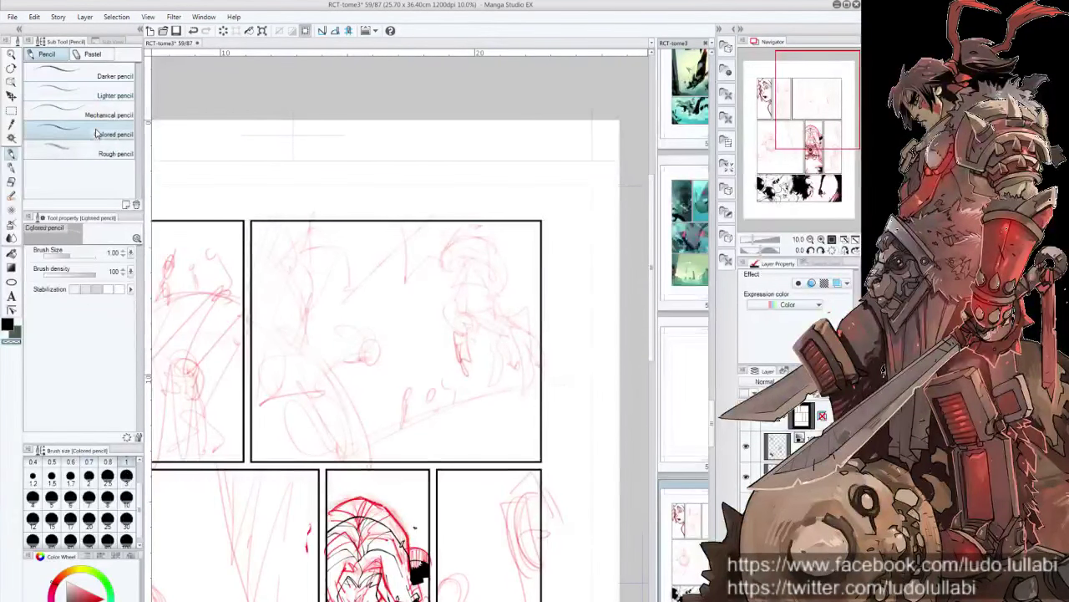
left_click(104, 596)
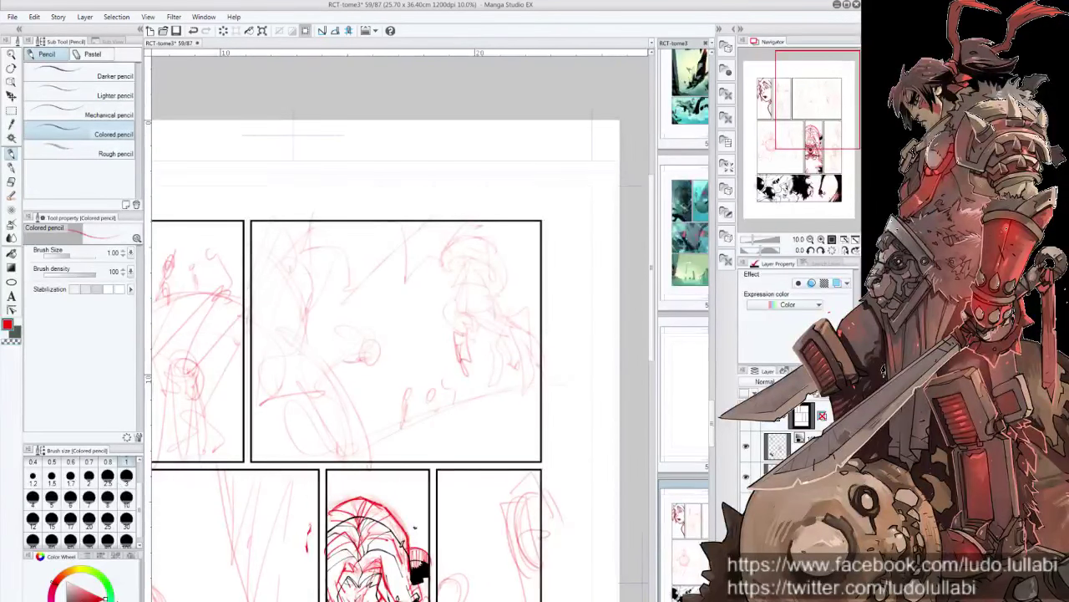
left_click_drag(493, 296, 462, 367)
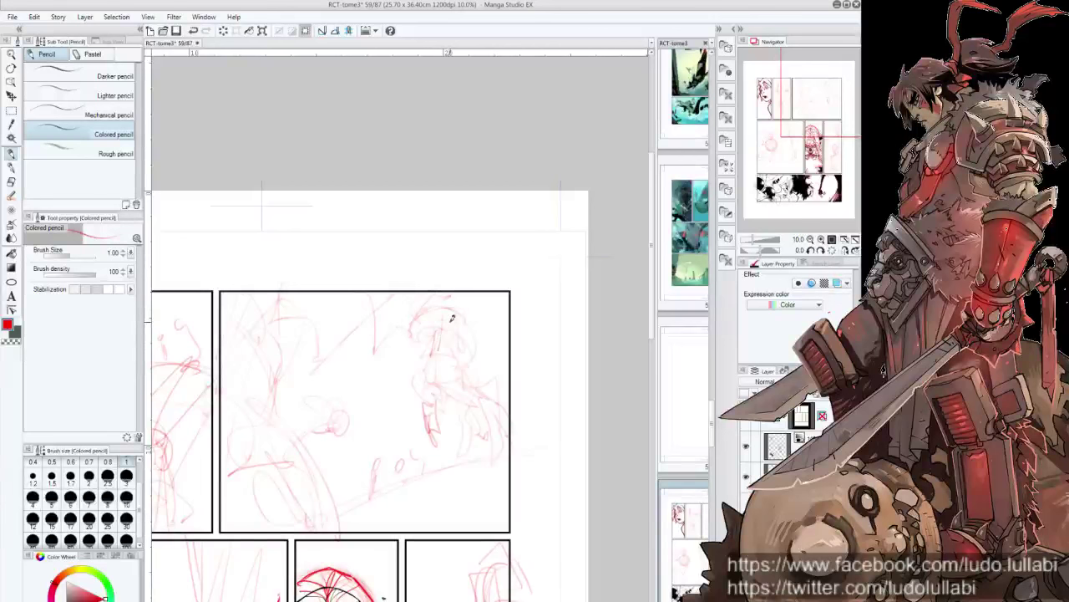
Step: Redraw the armored arm, fist outline, fingers, palm and thumb in red pencil
mouse_move(452, 317)
left_mouse_down()
mouse_move(454, 338)
mouse_move(474, 289)
mouse_move(424, 385)
mouse_move(487, 377)
left_mouse_up()
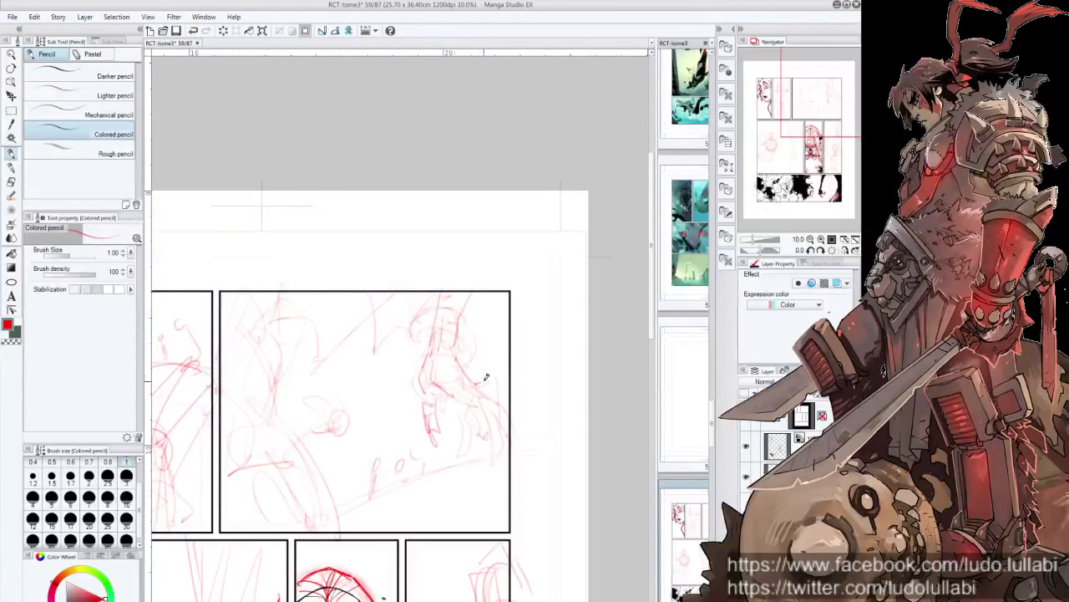
mouse_move(422, 372)
left_mouse_down()
mouse_move(430, 401)
mouse_move(459, 404)
left_mouse_up()
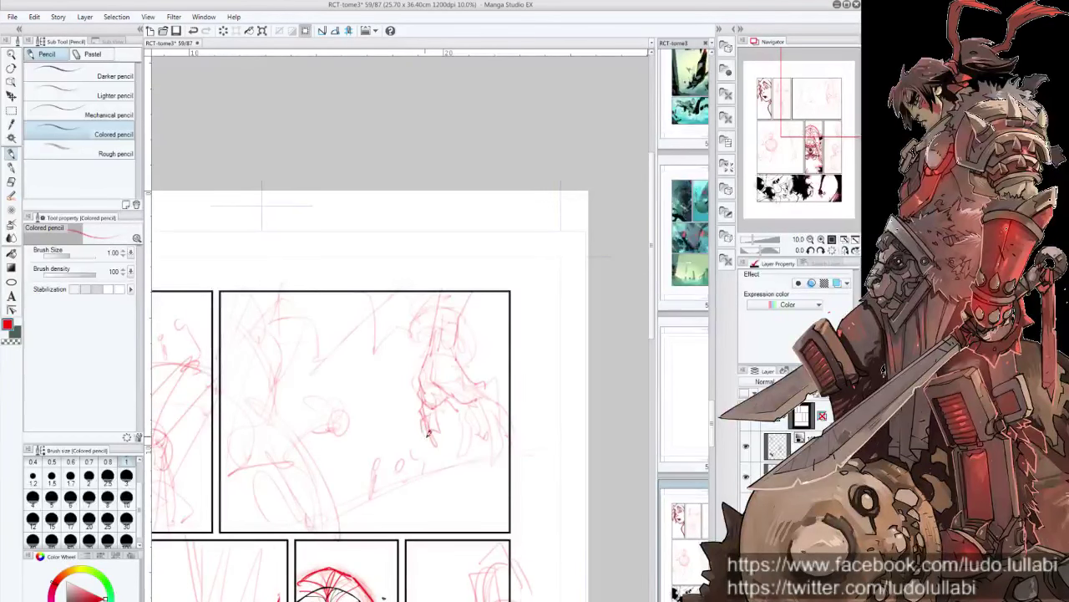
mouse_move(436, 422)
left_mouse_down()
mouse_move(432, 442)
mouse_move(433, 413)
left_mouse_up()
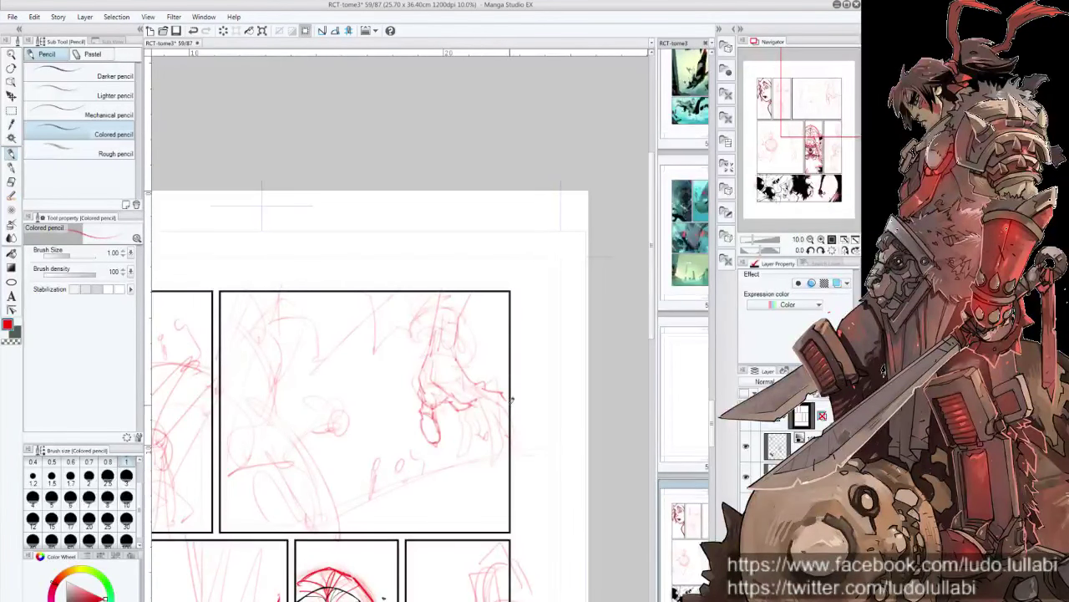
mouse_move(476, 389)
left_mouse_down()
mouse_move(498, 401)
mouse_move(524, 444)
mouse_move(501, 461)
mouse_move(490, 434)
mouse_move(503, 466)
left_mouse_up()
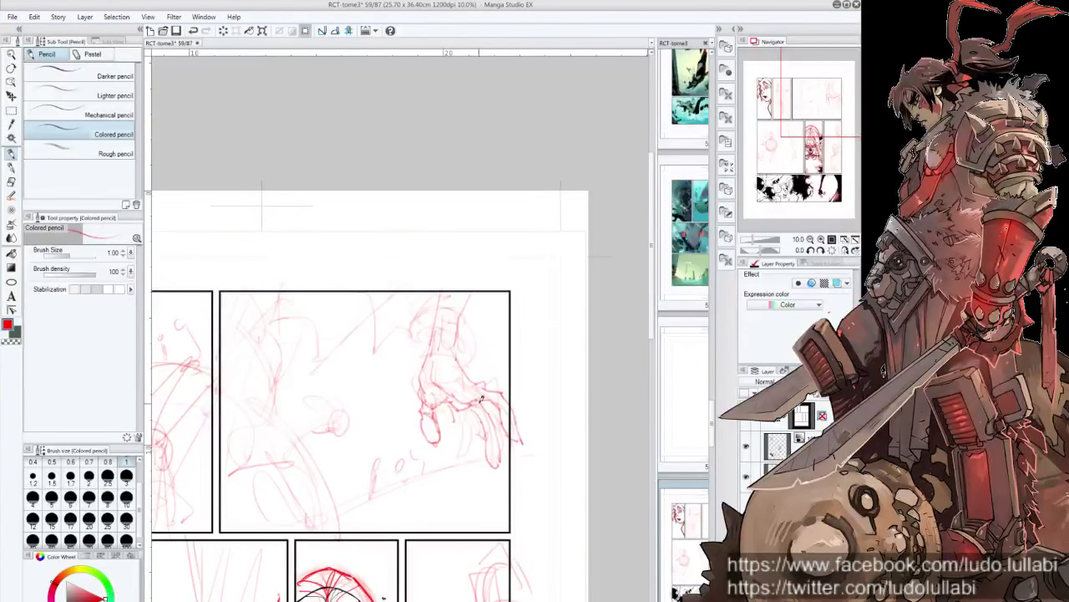
mouse_move(468, 411)
left_mouse_down()
mouse_move(477, 465)
mouse_move(453, 424)
mouse_move(450, 443)
mouse_move(459, 439)
left_mouse_up()
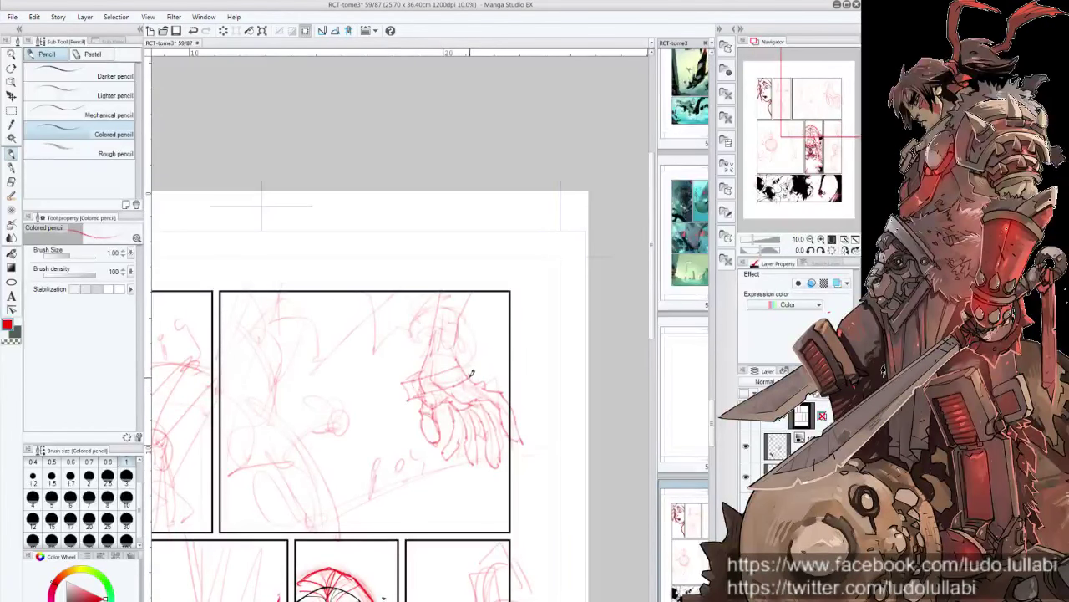
left_click_drag(451, 382, 475, 370)
left_click_drag(424, 414, 433, 443)
mouse_move(461, 401)
left_mouse_down()
mouse_move(440, 443)
mouse_move(468, 432)
mouse_move(462, 468)
left_mouse_up()
Step: Undo the latest finger strokes, then redraw the fist's right side and thumb
key("ctrl+z")
key("ctrl+z")
key("ctrl+z")
key("ctrl+z")
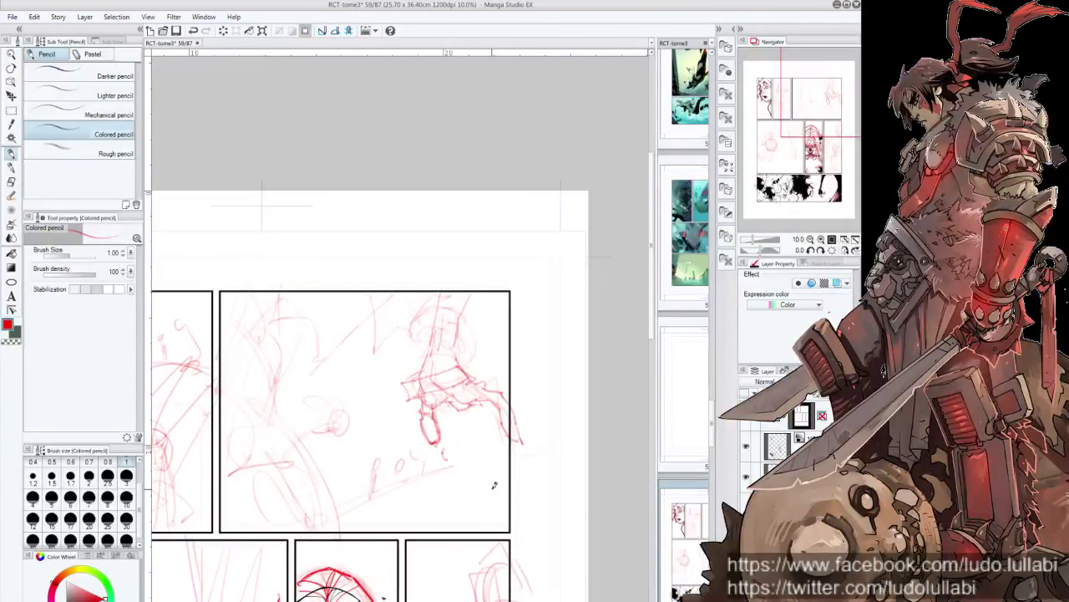
mouse_move(484, 381)
left_mouse_down()
mouse_move(506, 389)
mouse_move(501, 431)
left_mouse_up()
mouse_move(478, 382)
left_mouse_down()
mouse_move(475, 414)
mouse_move(454, 426)
mouse_move(478, 406)
left_mouse_up()
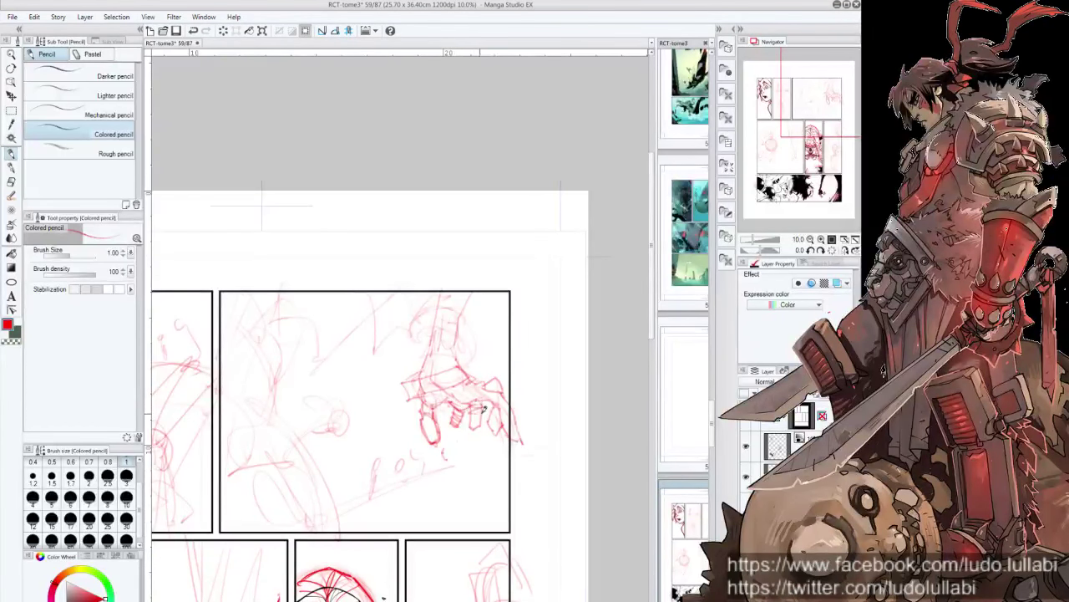
left_click_drag(484, 344, 496, 386)
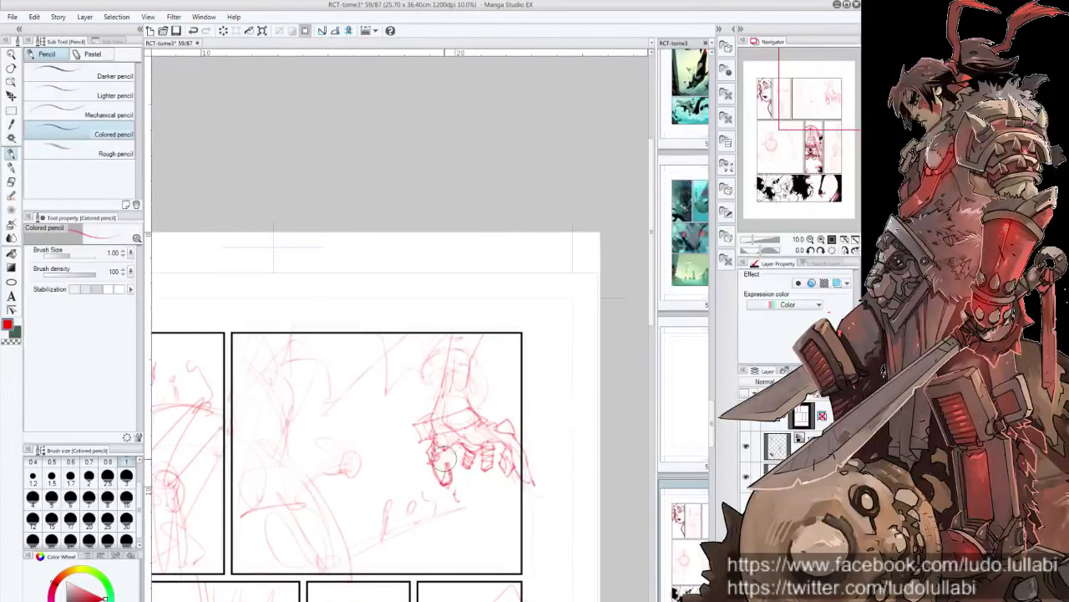
left_click_drag(444, 474, 443, 481)
mouse_move(432, 437)
left_mouse_down()
mouse_move(441, 478)
mouse_move(436, 460)
mouse_move(431, 484)
left_mouse_up()
Step: Lasso-select the redrawn fist, nudge it slightly left, and deselect
key("m")
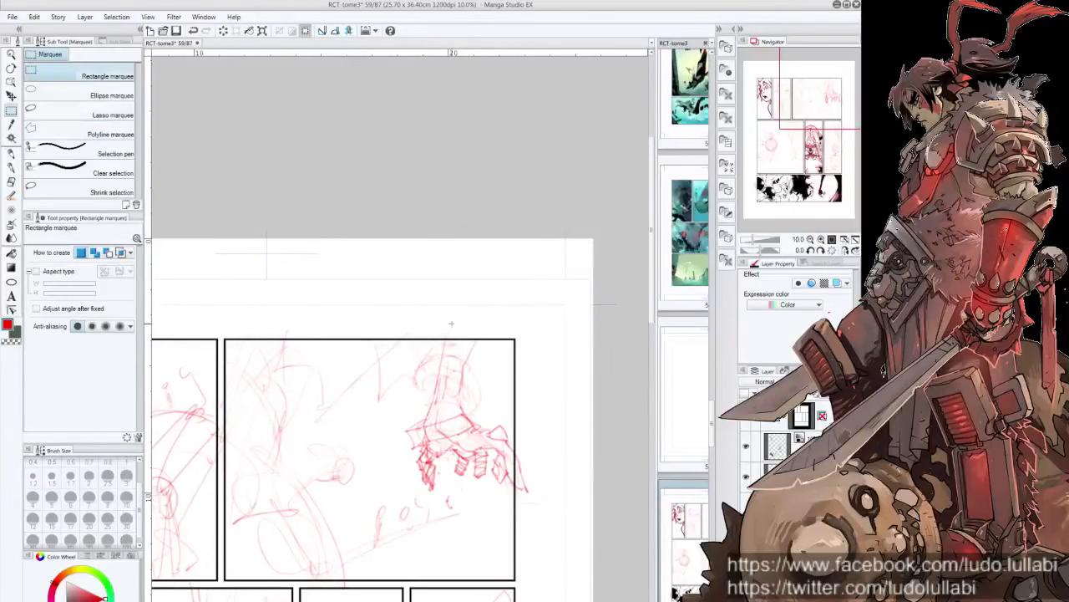
left_click(102, 108)
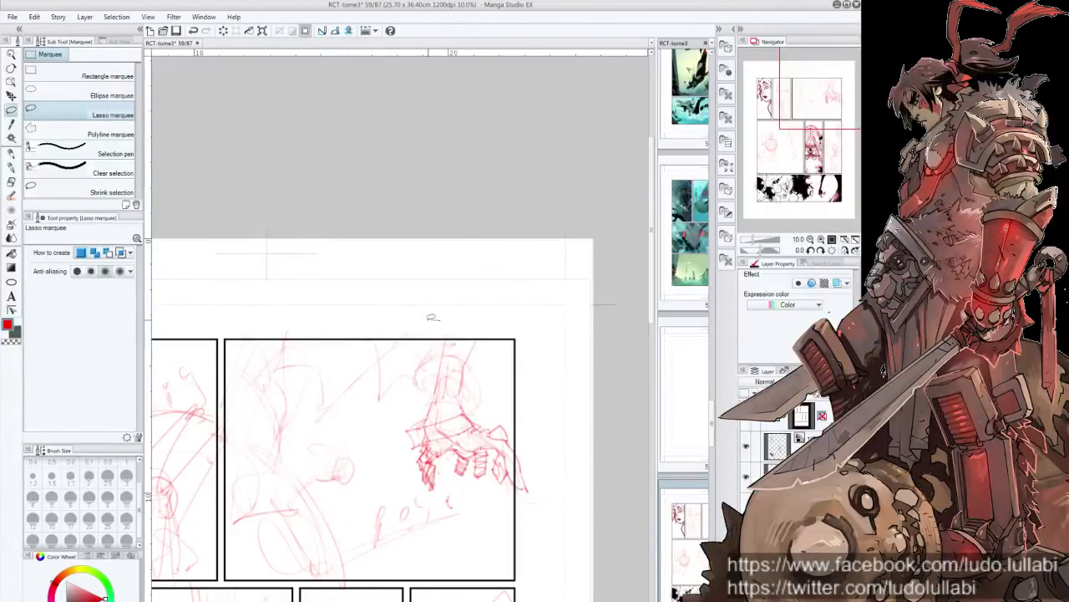
left_click_drag(432, 317, 550, 420)
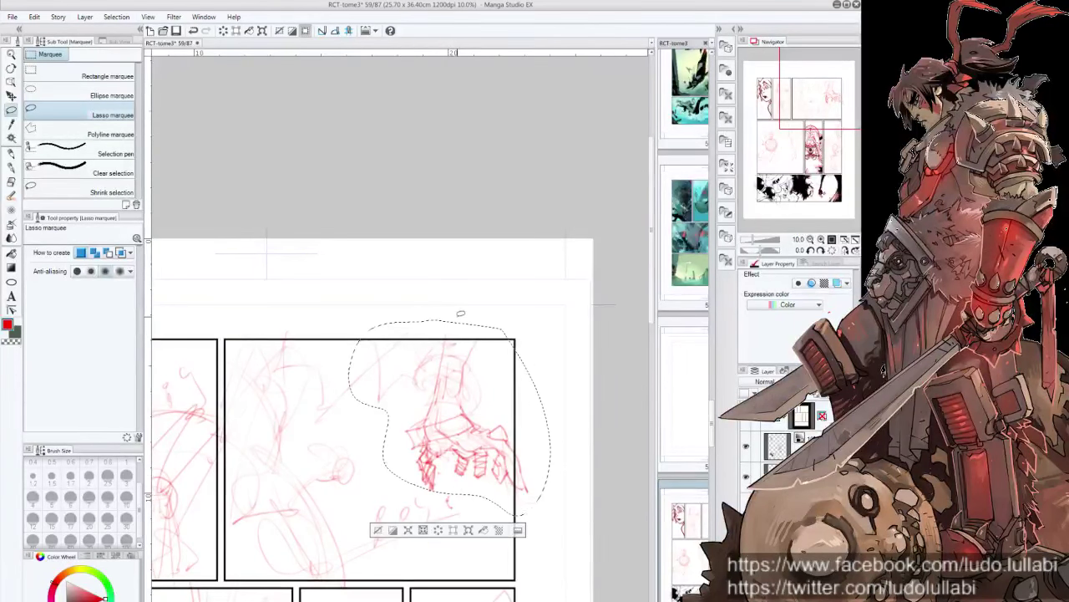
key("ctrl+t")
left_click_drag(488, 378, 472, 382)
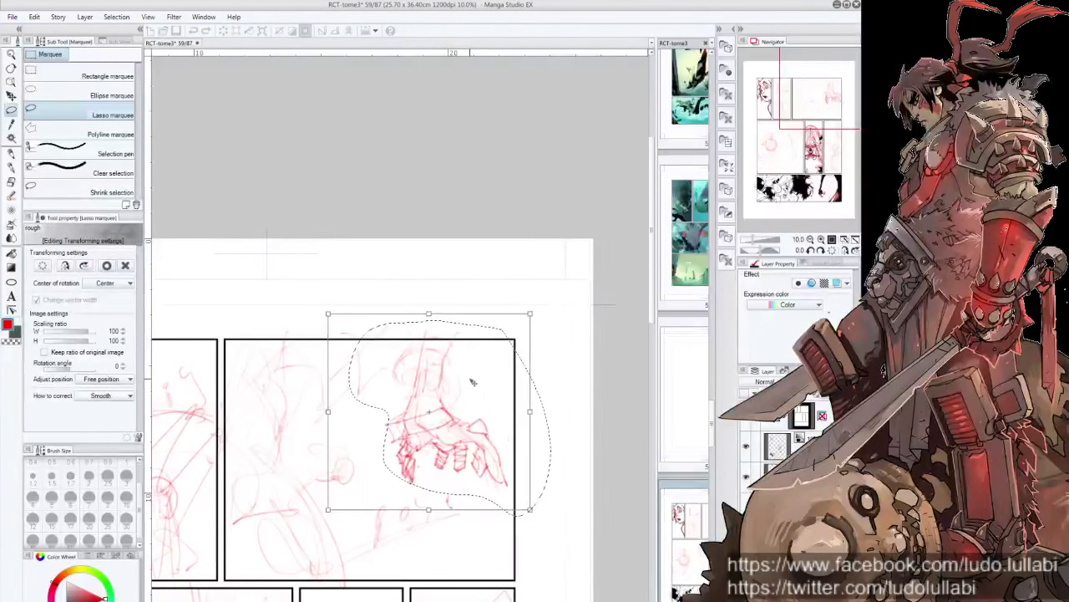
key("Return")
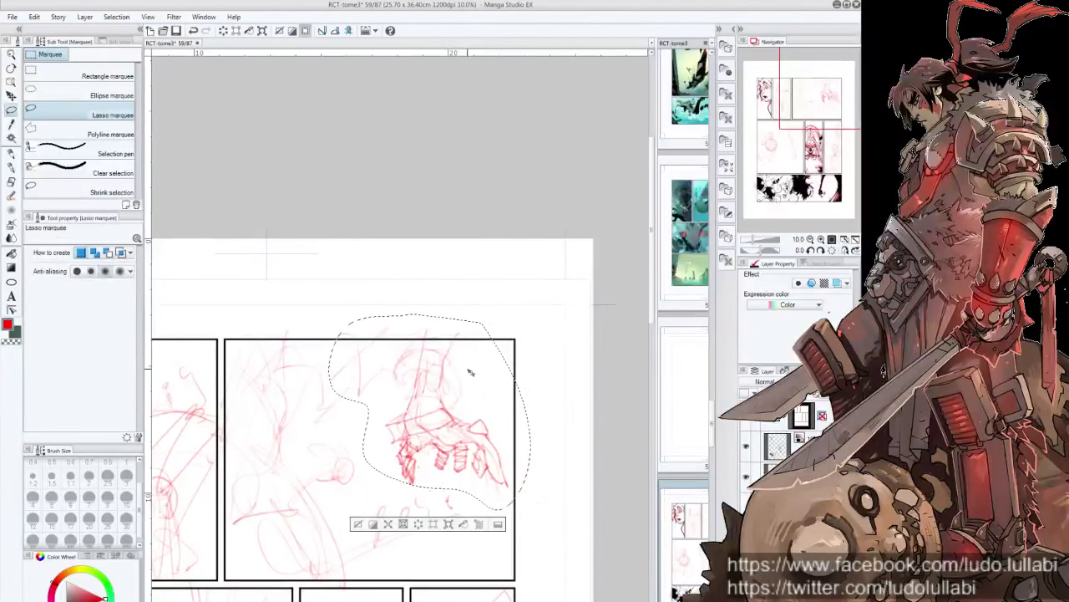
key("ctrl+d")
key("p")
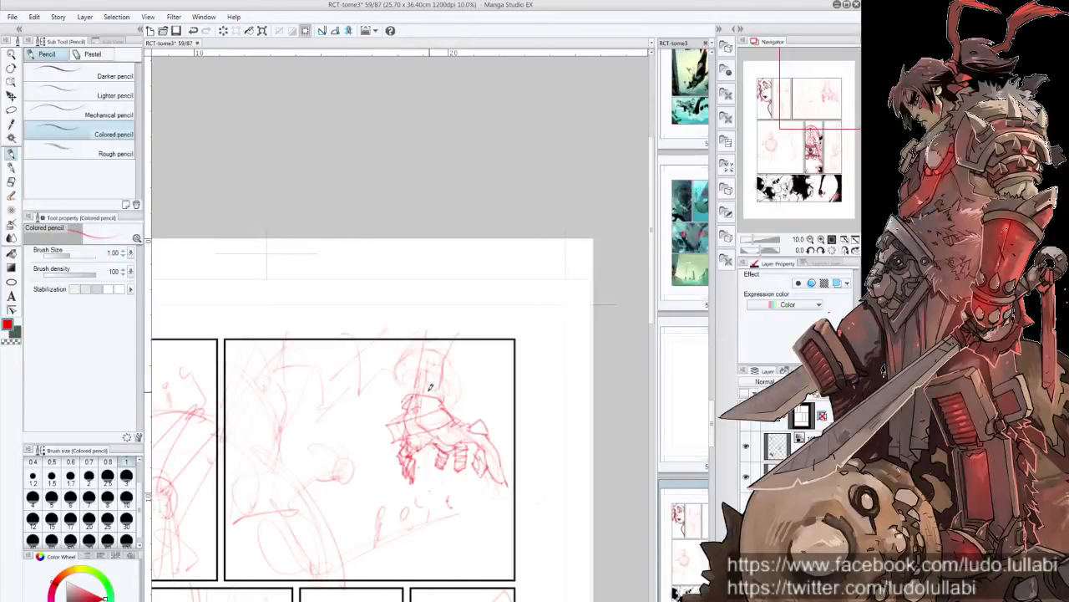
Step: Outline the fist top and arm contour, hatching along the arm's zigzag edge
left_click_drag(403, 402, 417, 378)
mouse_move(389, 373)
left_mouse_down()
mouse_move(434, 356)
mouse_move(448, 373)
left_mouse_up()
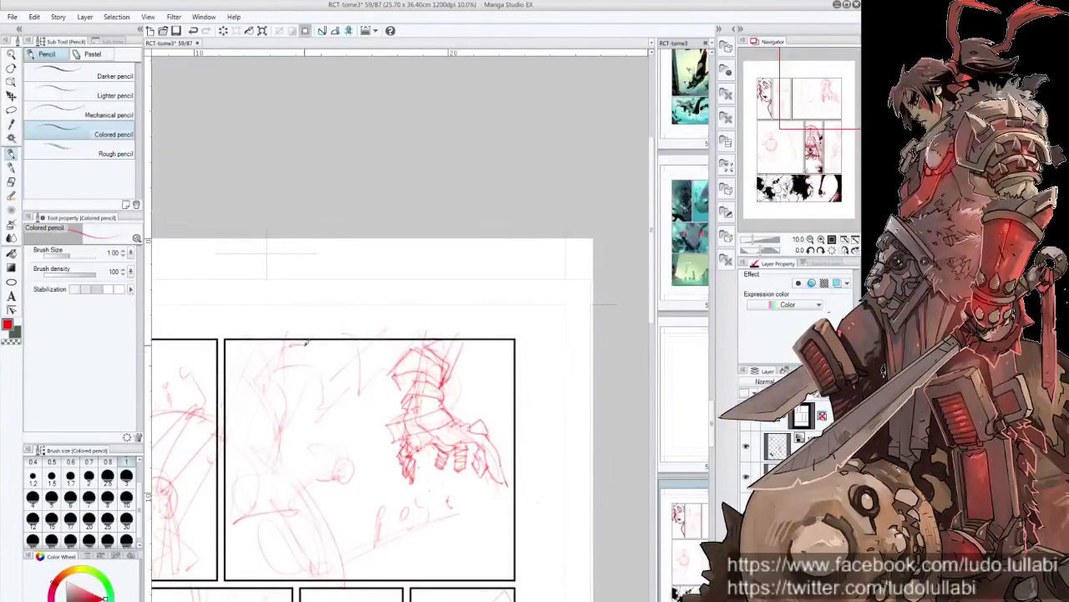
left_click_drag(306, 341, 388, 410)
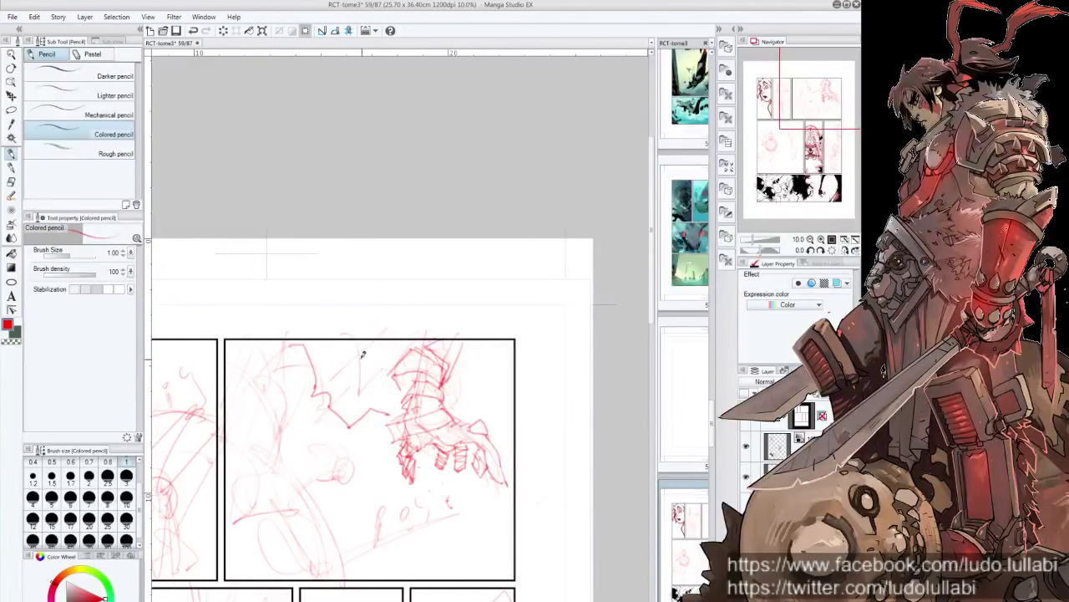
mouse_move(355, 335)
left_mouse_down()
mouse_move(375, 370)
mouse_move(364, 370)
mouse_move(381, 341)
left_mouse_up()
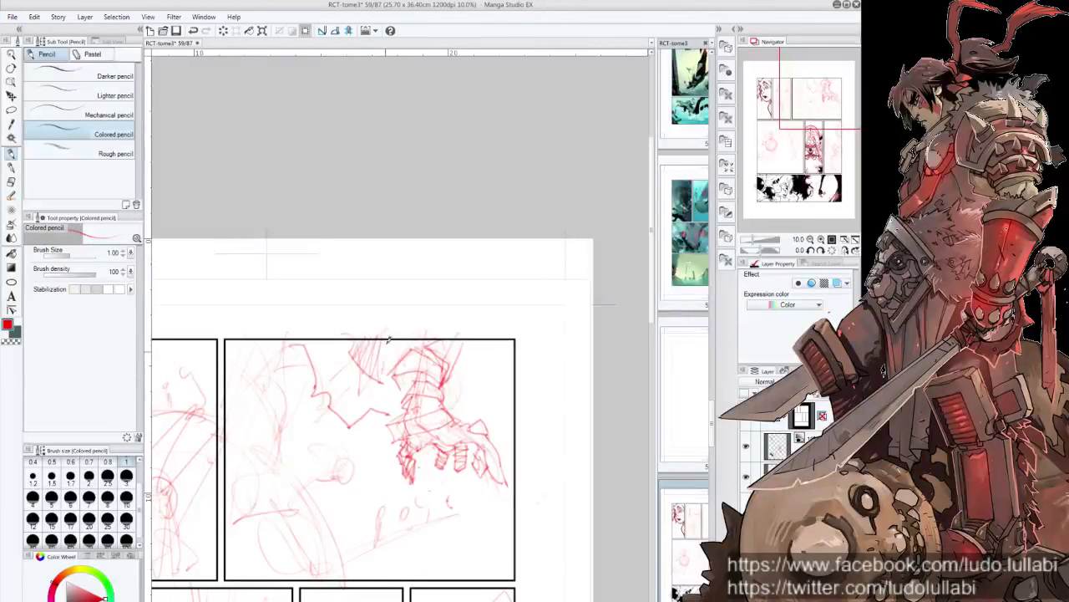
mouse_move(386, 378)
left_mouse_down()
mouse_move(399, 330)
mouse_move(451, 372)
left_mouse_up()
mouse_move(349, 363)
left_mouse_down()
mouse_move(316, 391)
mouse_move(368, 422)
left_mouse_up()
left_click_drag(400, 381, 392, 420)
mouse_move(351, 355)
left_mouse_down()
mouse_move(310, 380)
mouse_move(305, 351)
left_mouse_up()
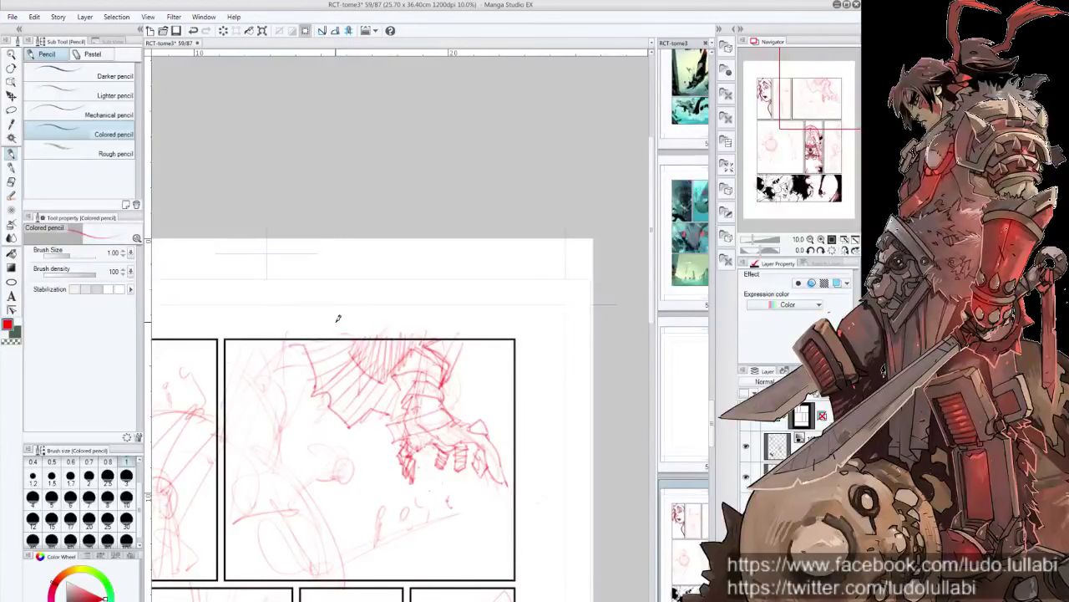
Step: Build up the shoulder and arm lines at upper left and darken the hand's fingers
left_click_drag(232, 505, 261, 451)
mouse_move(242, 390)
left_mouse_down()
mouse_move(226, 410)
mouse_move(298, 468)
mouse_move(353, 568)
left_mouse_up()
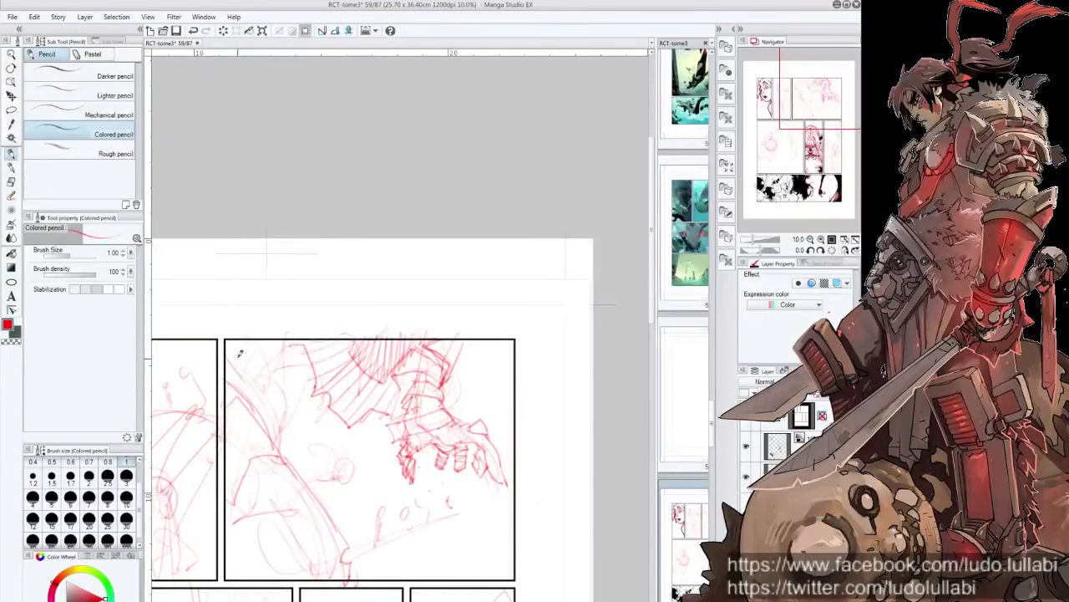
mouse_move(239, 373)
left_mouse_down()
mouse_move(227, 386)
mouse_move(292, 357)
mouse_move(273, 431)
mouse_move(268, 416)
left_mouse_up()
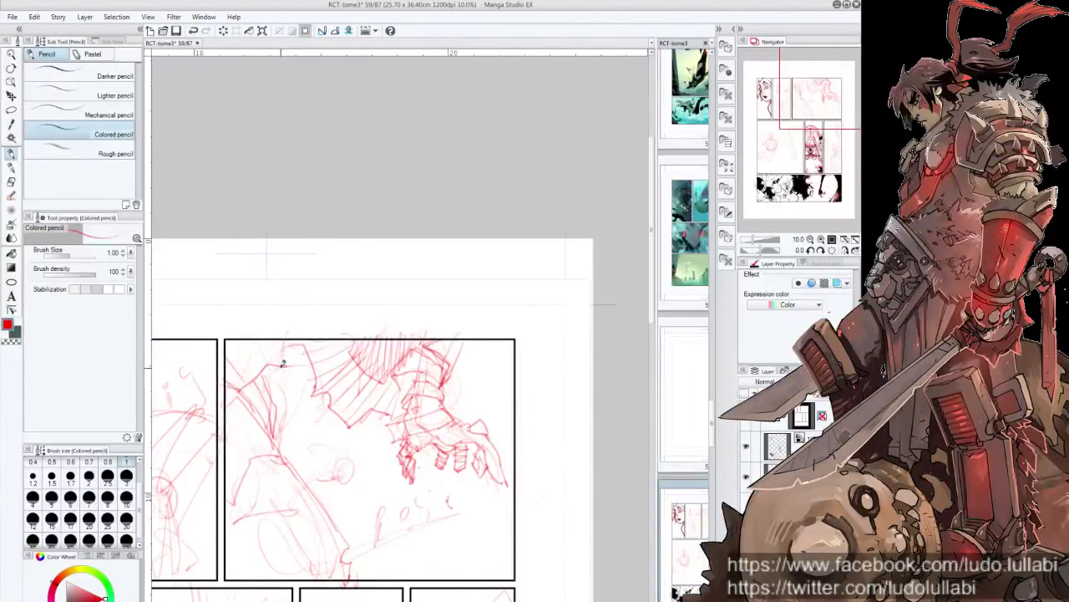
mouse_move(283, 363)
left_mouse_down()
mouse_move(276, 412)
mouse_move(316, 396)
mouse_move(294, 456)
mouse_move(307, 435)
mouse_move(303, 473)
left_mouse_up()
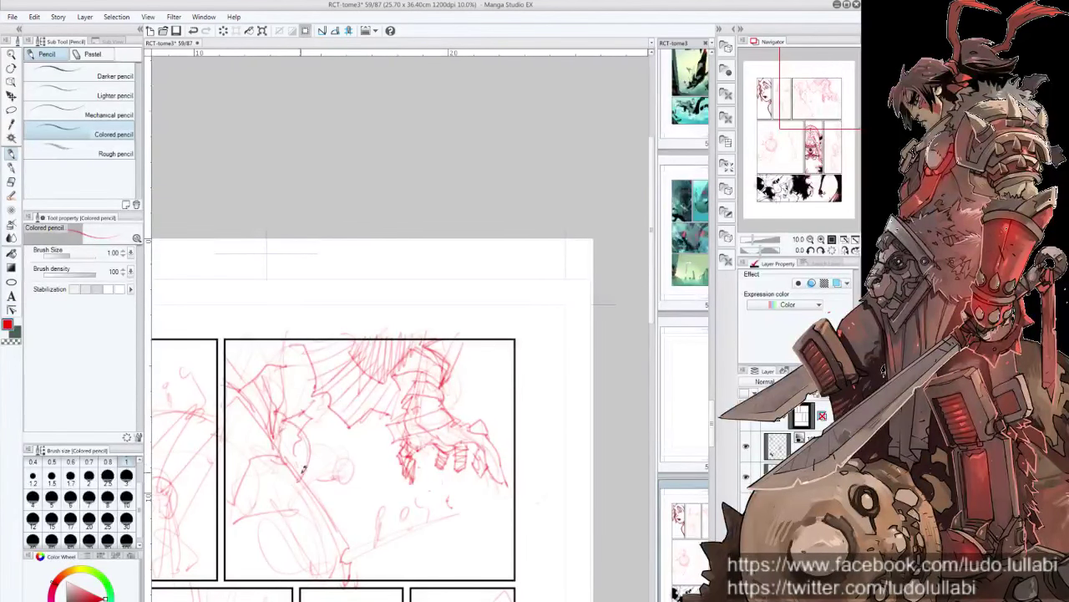
left_click_drag(315, 421, 291, 465)
left_click_drag(305, 402, 284, 428)
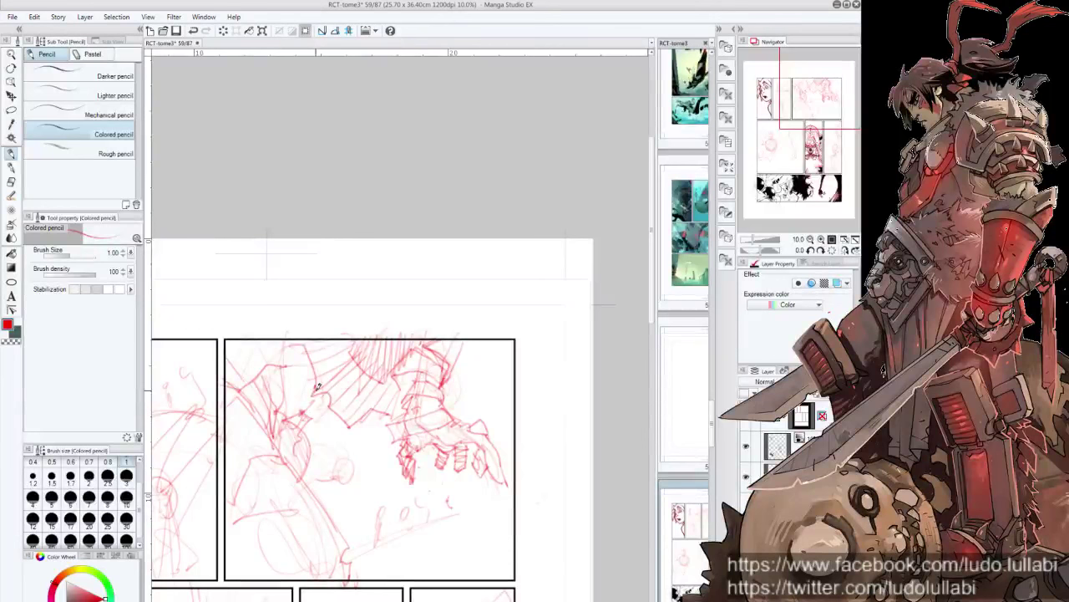
mouse_move(372, 452)
left_mouse_down()
mouse_move(355, 470)
mouse_move(354, 453)
mouse_move(326, 461)
left_mouse_up()
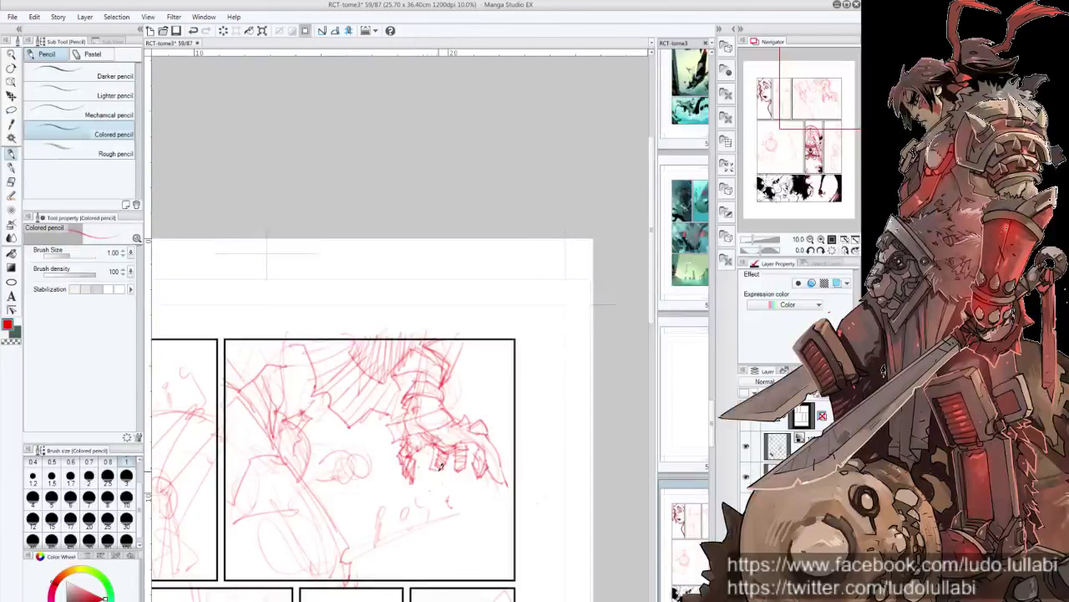
mouse_move(435, 457)
left_mouse_down()
mouse_move(451, 465)
mouse_move(407, 458)
left_mouse_up()
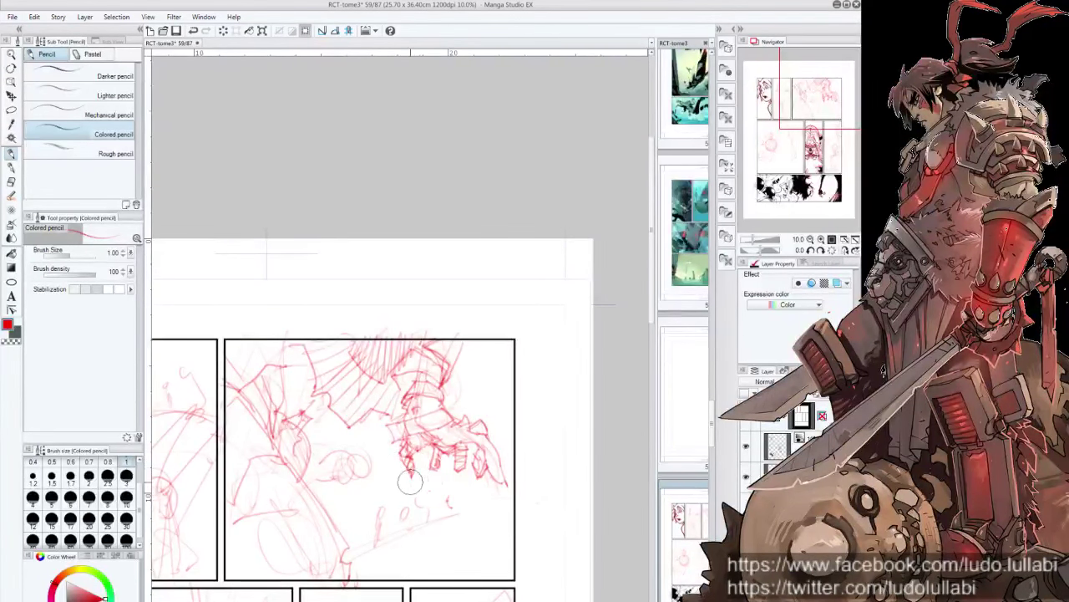
mouse_move(407, 444)
left_mouse_down()
mouse_move(406, 474)
mouse_move(411, 465)
left_mouse_up()
Step: On a horizontally mirrored view, thicken the hand lines and stroke along the lower arm
key("h")
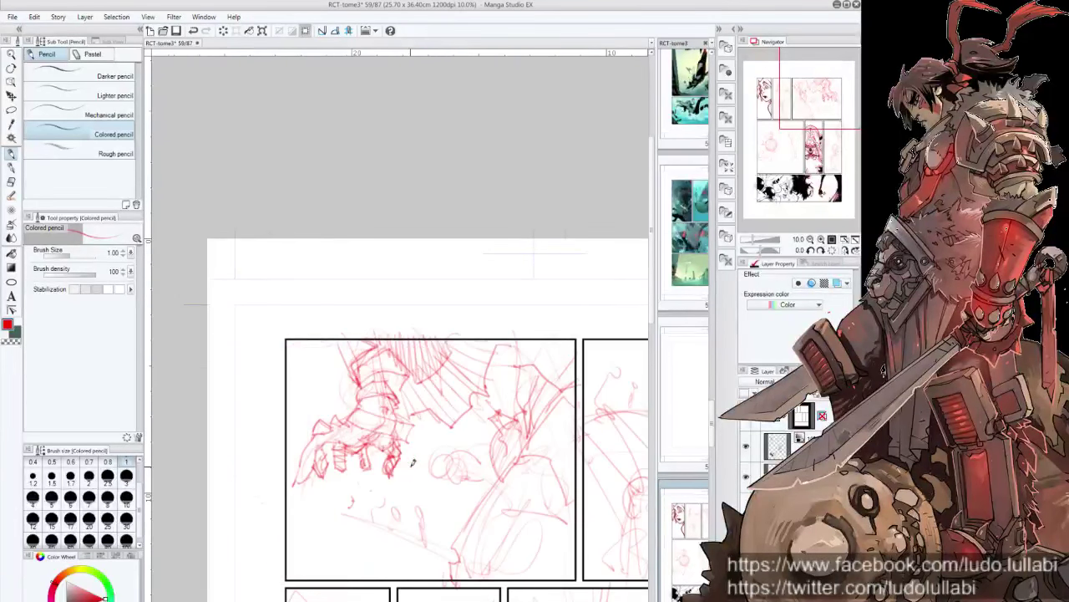
mouse_move(505, 442)
left_mouse_down()
mouse_move(401, 413)
mouse_move(406, 434)
left_mouse_up()
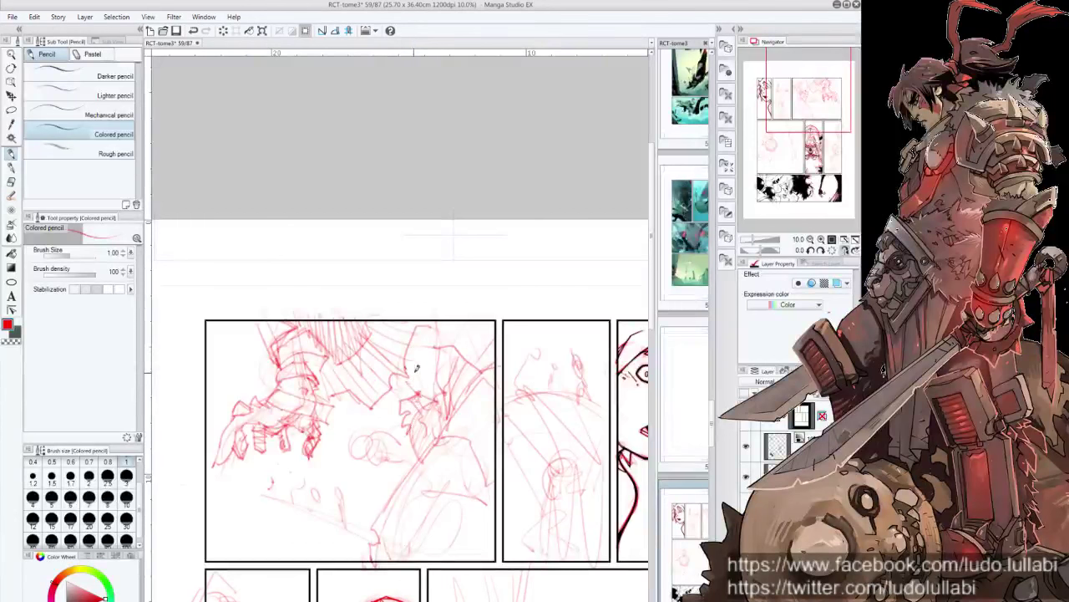
left_click_drag(410, 364, 423, 390)
mouse_move(455, 347)
left_mouse_down()
mouse_move(447, 419)
mouse_move(466, 390)
mouse_move(417, 458)
mouse_move(470, 429)
left_mouse_up()
left_click_drag(469, 433, 464, 453)
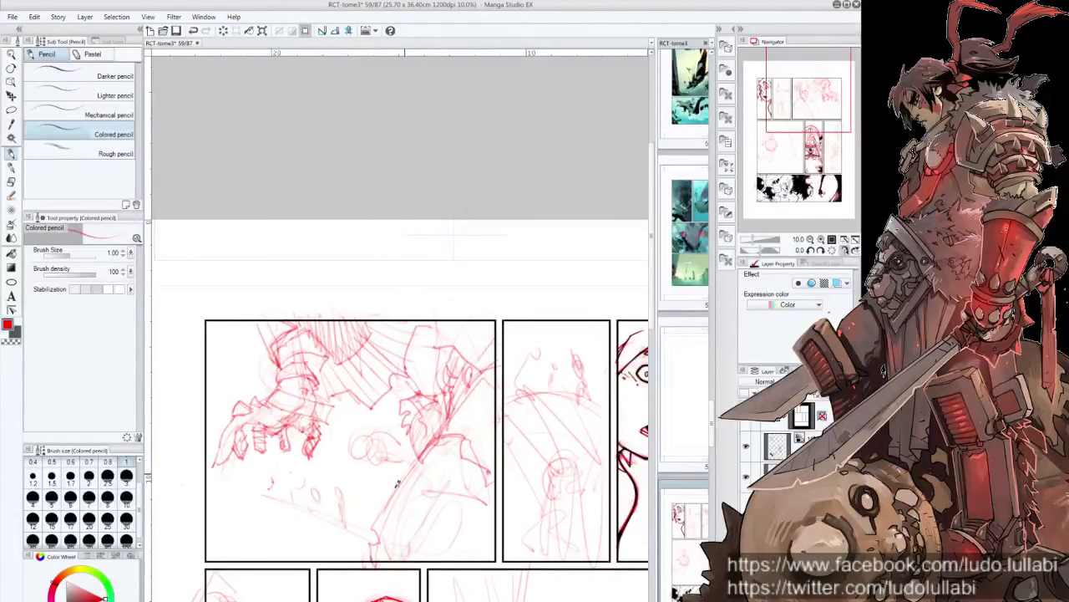
Step: Draw sweeping curves and spiky hatching in the panel's lower area, then unflip the view
left_click_drag(408, 468, 372, 558)
left_click_drag(496, 495, 411, 547)
left_click_drag(426, 495, 381, 556)
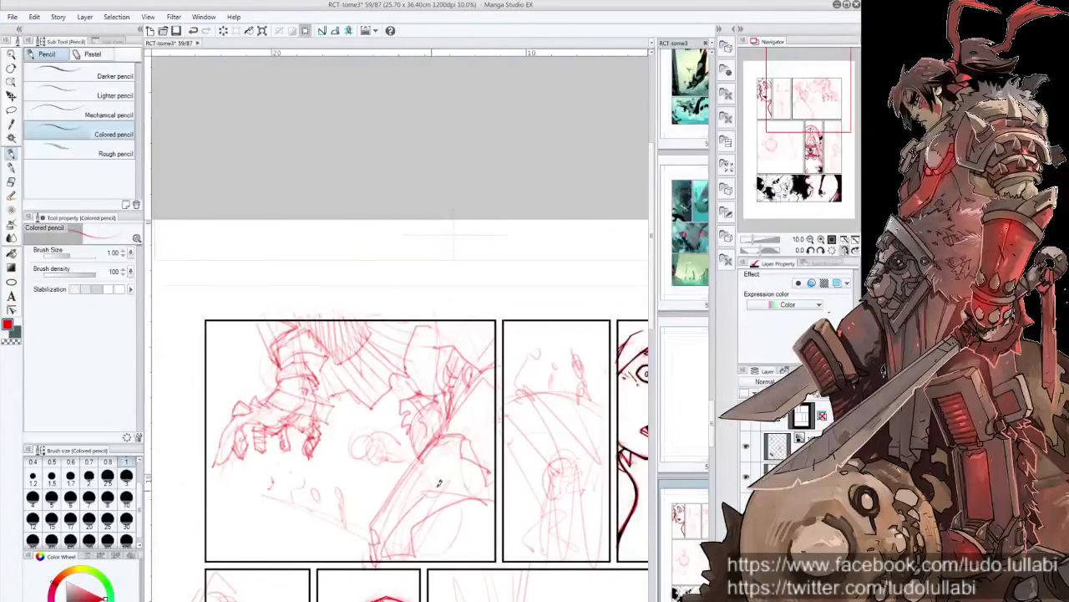
mouse_move(489, 480)
left_mouse_down()
mouse_move(424, 501)
mouse_move(402, 551)
left_mouse_up()
left_click_drag(416, 458, 368, 558)
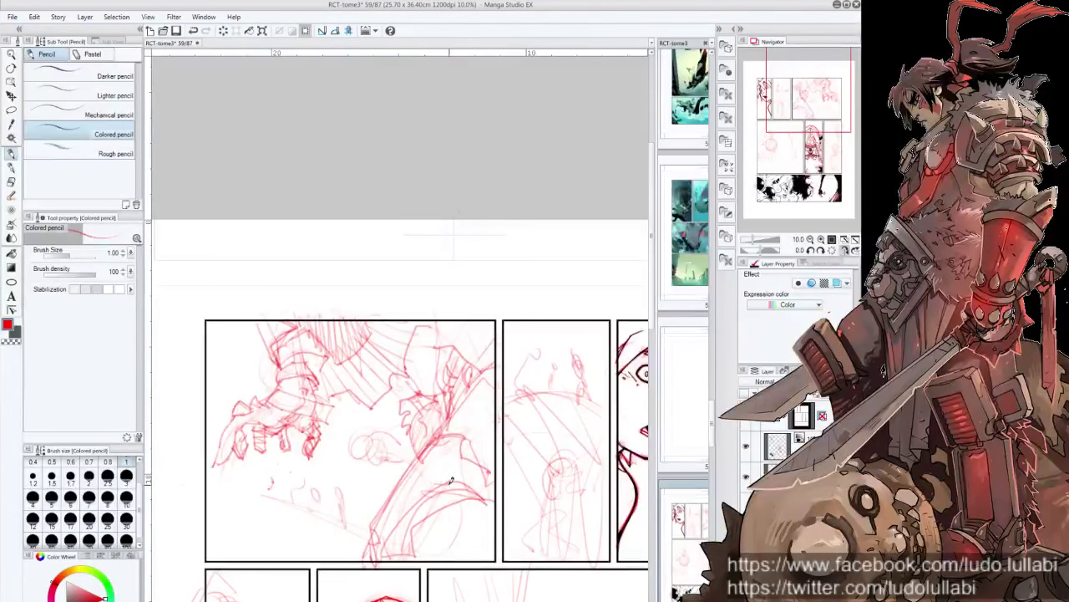
mouse_move(449, 477)
left_mouse_down()
mouse_move(468, 453)
mouse_move(476, 487)
mouse_move(493, 475)
left_mouse_up()
key("h")
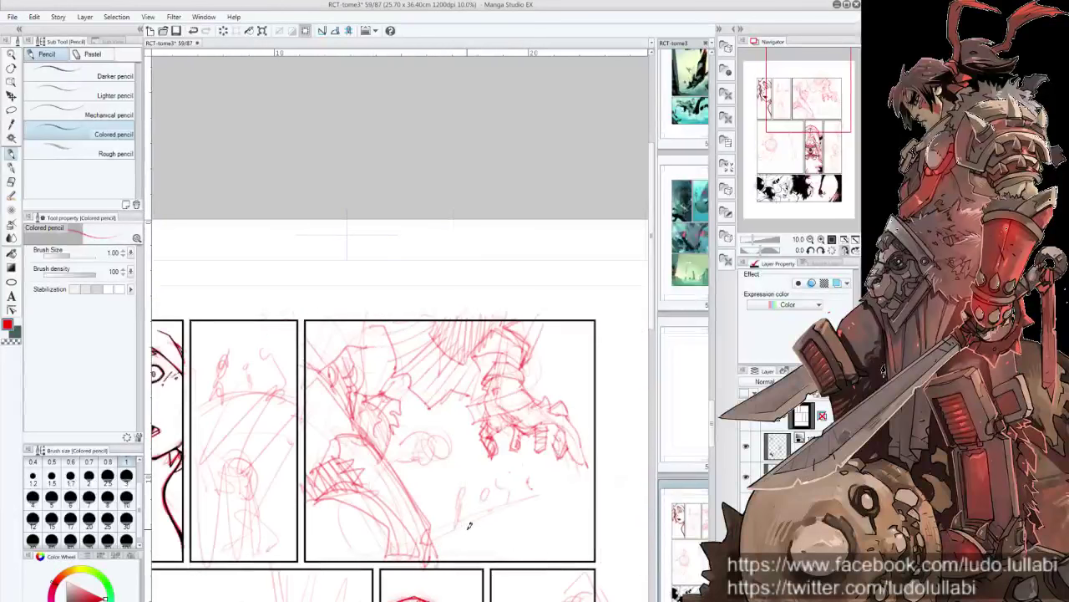
Step: Add strokes at the panel's lower left and a small looped mark below the fist
left_click_drag(468, 530, 529, 576)
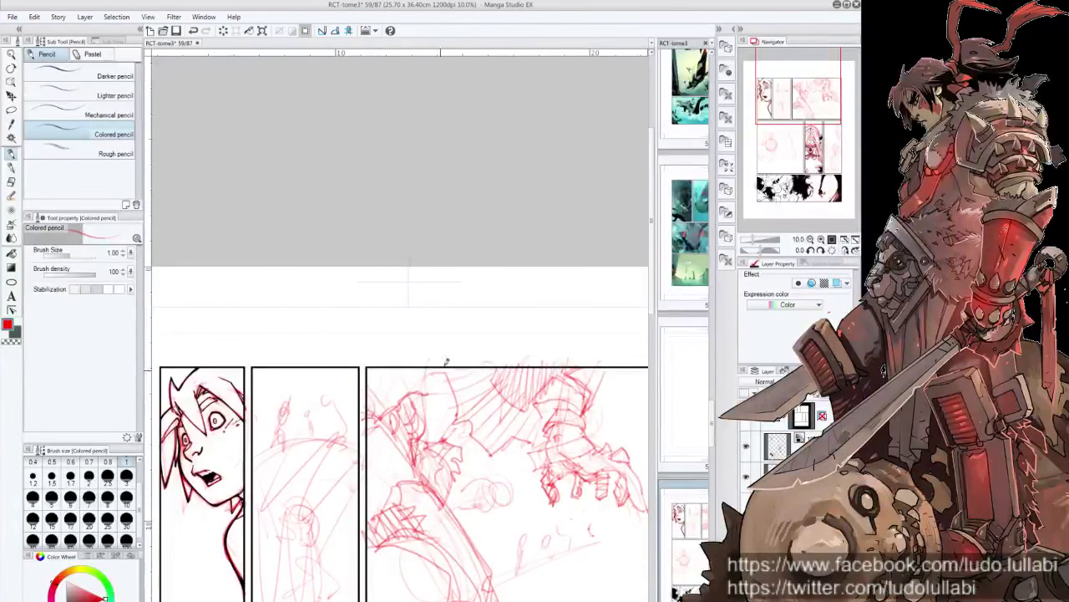
mouse_move(483, 473)
left_mouse_down()
mouse_move(431, 477)
mouse_move(442, 454)
left_mouse_up()
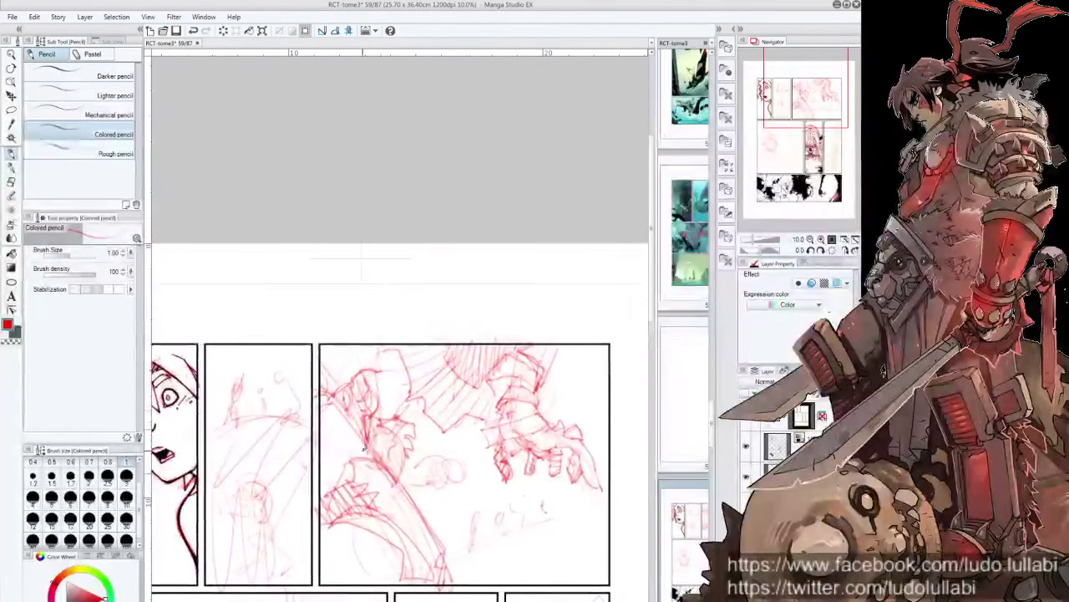
mouse_move(351, 515)
left_mouse_down()
mouse_move(400, 561)
mouse_move(429, 558)
left_mouse_up()
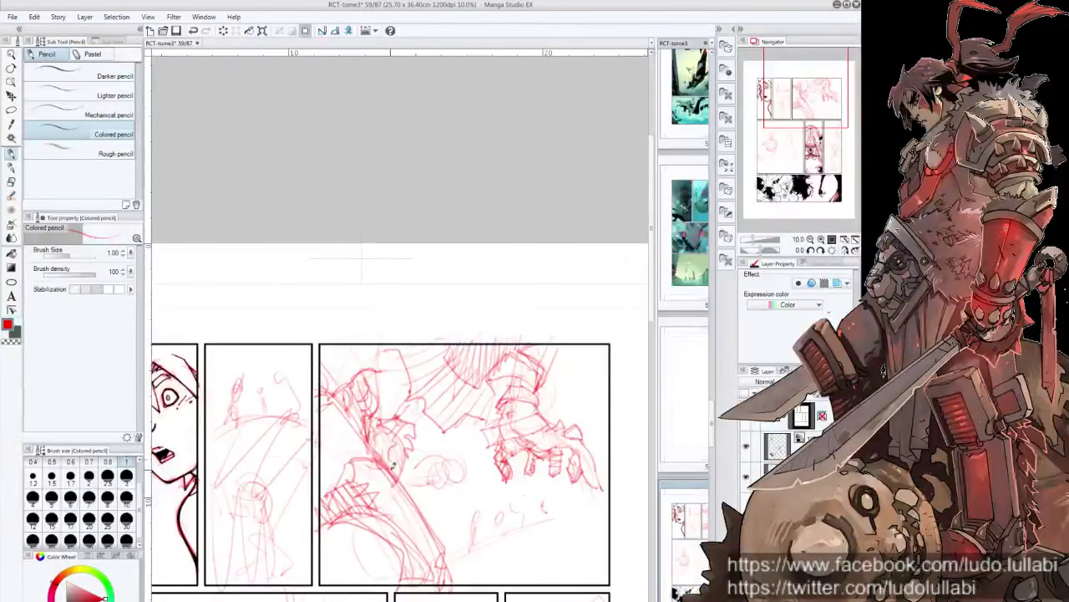
mouse_move(393, 464)
left_mouse_down()
mouse_move(447, 577)
mouse_move(424, 435)
mouse_move(501, 428)
left_mouse_up()
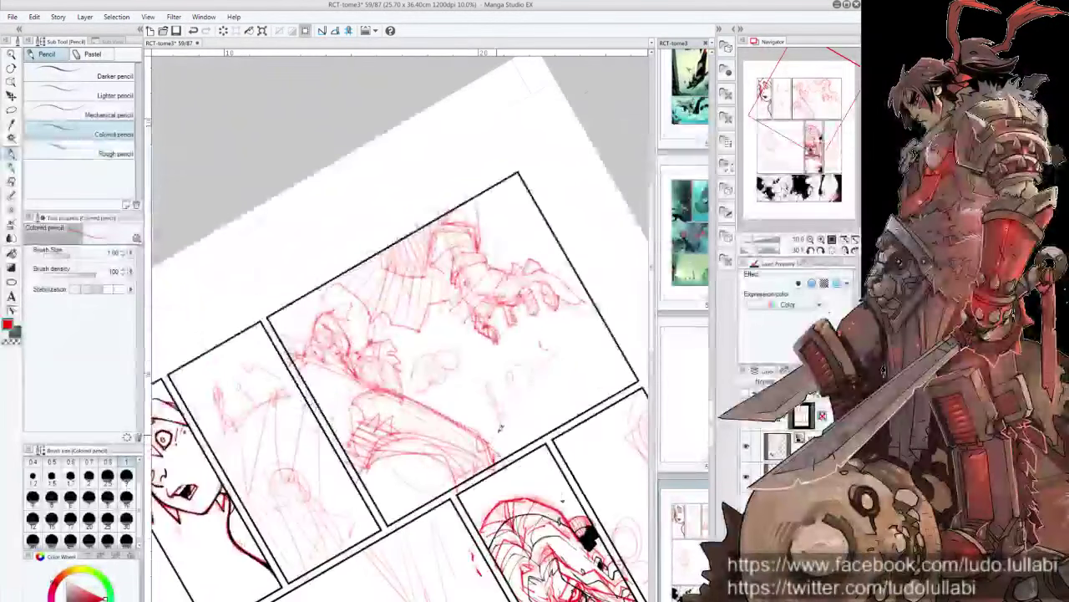
key("ctrl+@")
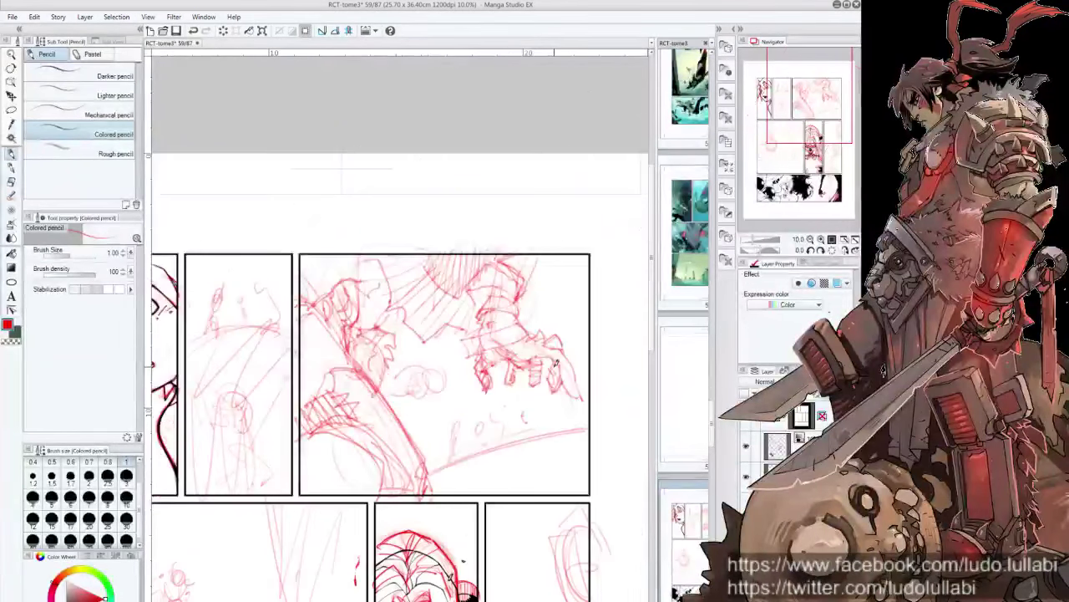
left_click_drag(556, 364, 484, 396)
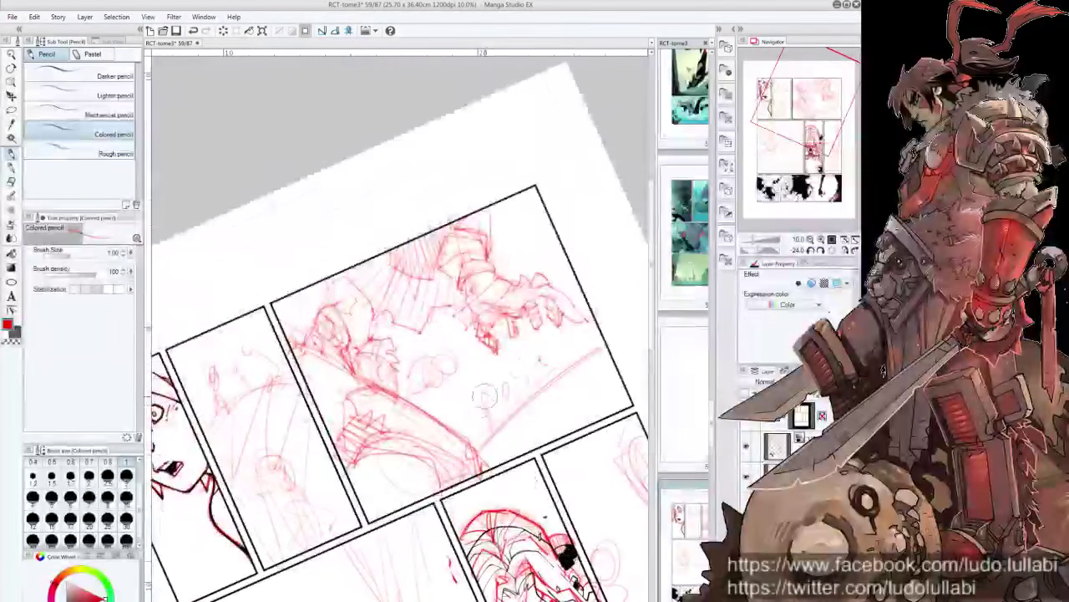
key("ctrl+@")
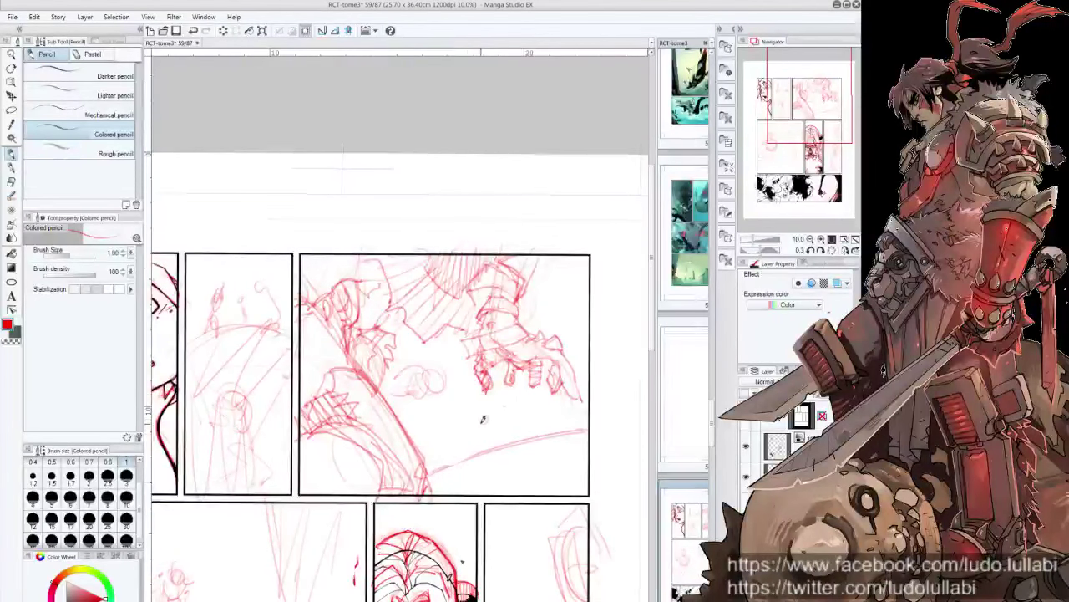
left_click_drag(484, 419, 481, 440)
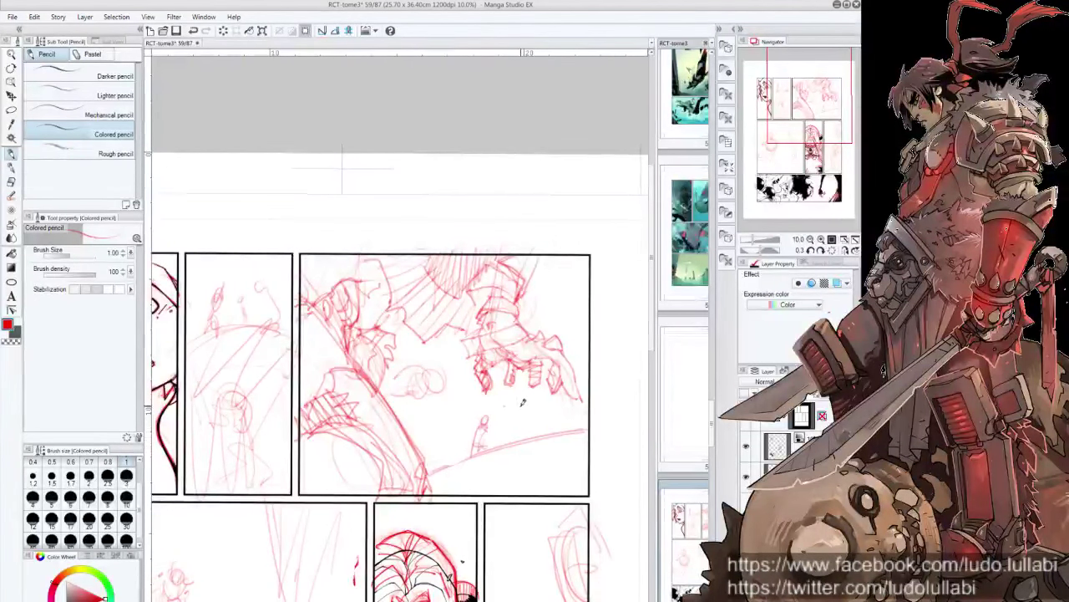
Step: Sketch and rework a new shape below the fist in red pencil
mouse_move(525, 404)
left_mouse_down()
mouse_move(535, 408)
mouse_move(532, 432)
mouse_move(545, 434)
mouse_move(544, 425)
mouse_move(568, 436)
left_mouse_up()
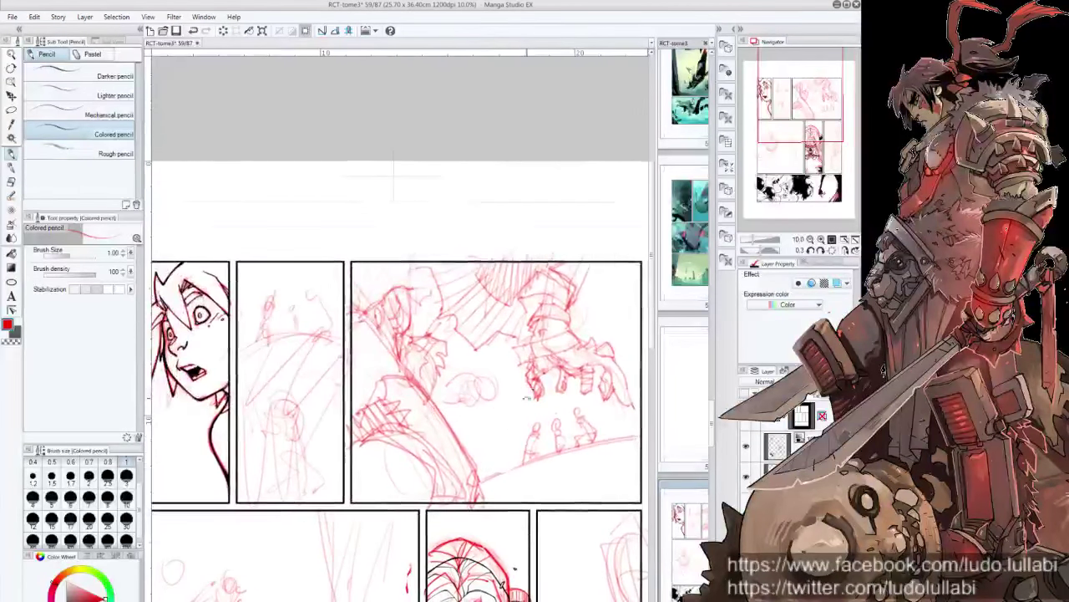
scroll(526, 414, "down", 1)
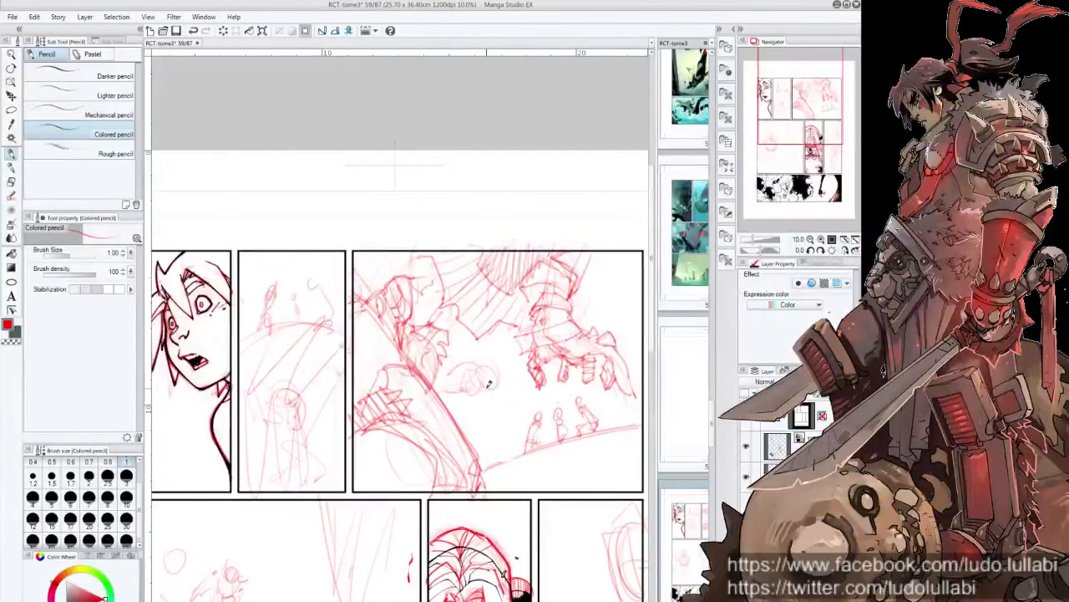
mouse_move(494, 426)
left_mouse_down()
mouse_move(496, 402)
mouse_move(496, 417)
left_mouse_up()
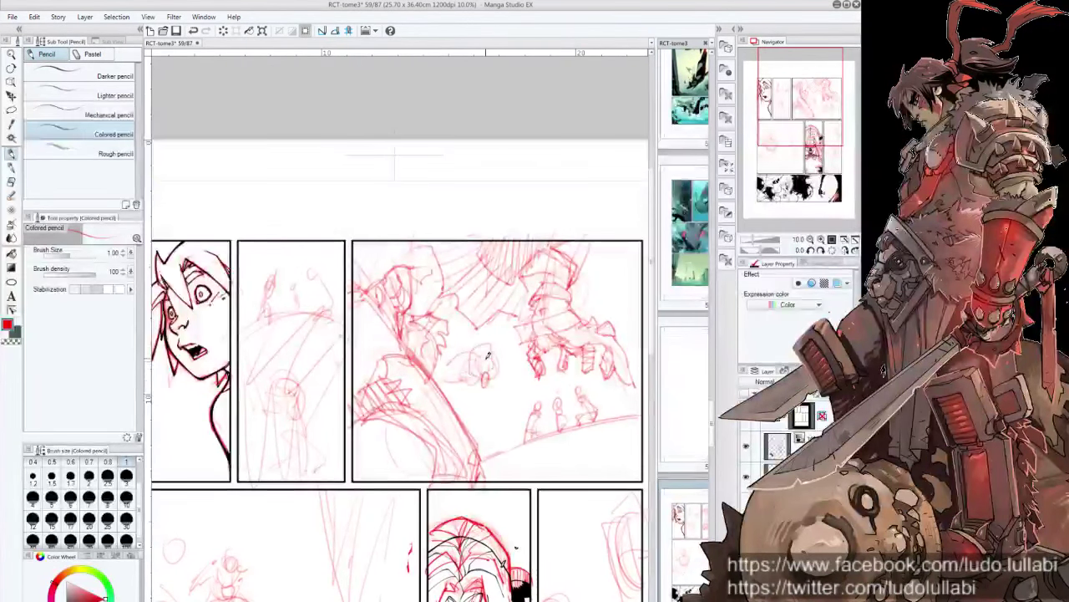
mouse_move(492, 336)
left_mouse_down()
mouse_move(506, 366)
mouse_move(506, 410)
left_mouse_up()
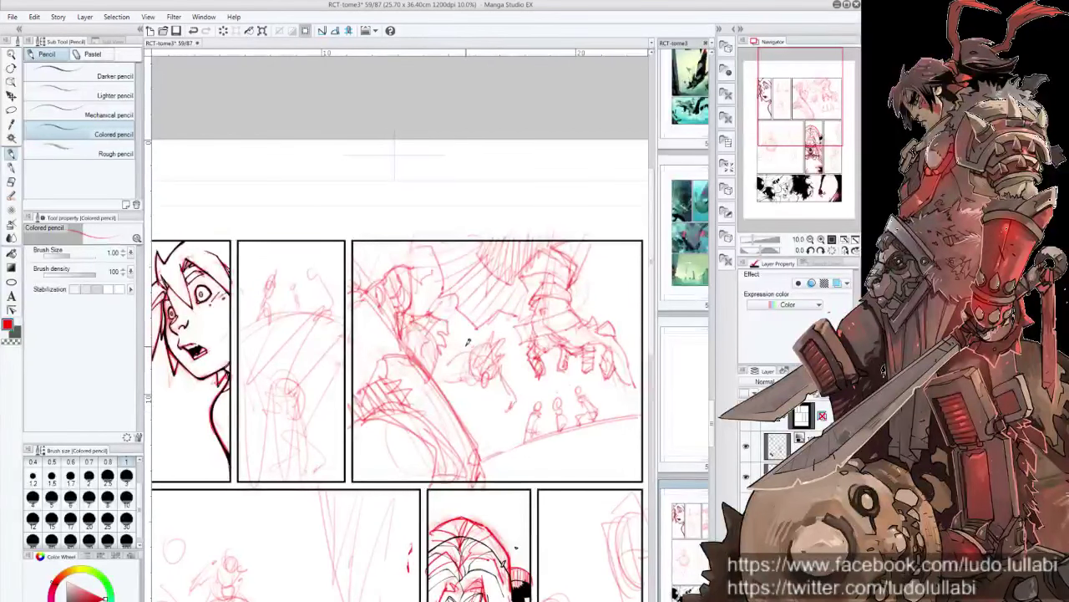
left_click_drag(455, 341, 460, 380)
mouse_move(470, 338)
left_mouse_down()
mouse_move(457, 393)
mouse_move(453, 383)
mouse_move(512, 365)
left_mouse_up()
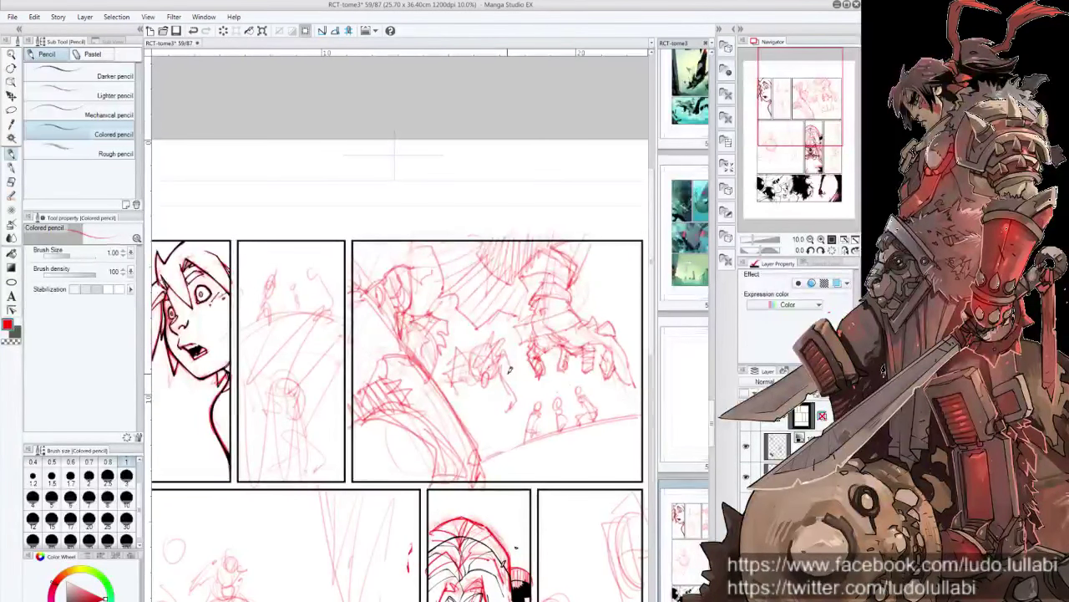
mouse_move(455, 343)
left_mouse_down()
mouse_move(464, 393)
mouse_move(518, 400)
left_mouse_up()
left_click_drag(493, 330, 511, 426)
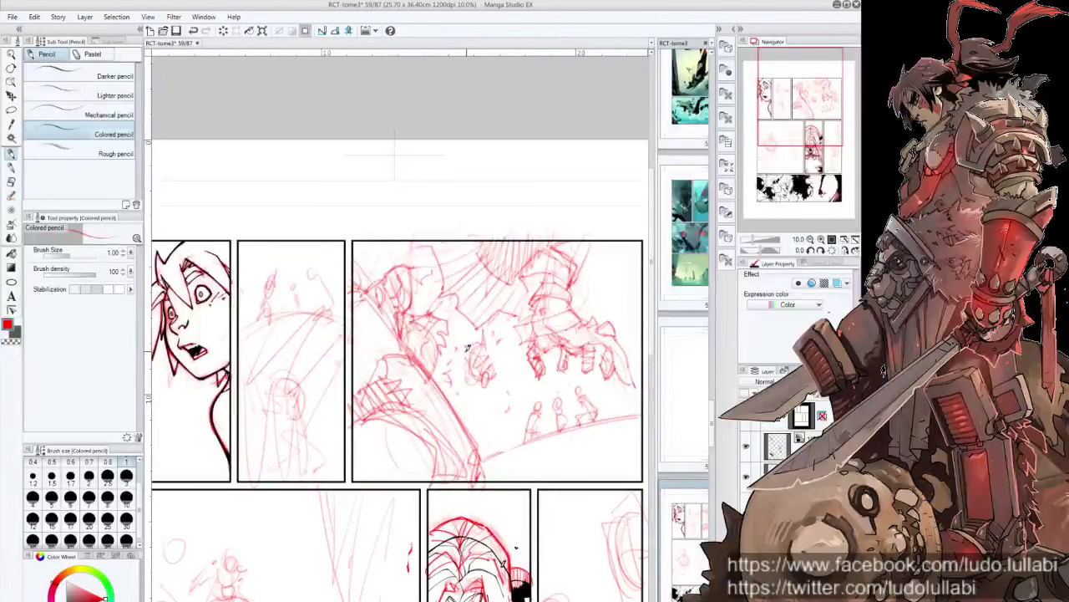
Step: Add red pencil lines and hatching over the armored fist
mouse_move(479, 344)
left_mouse_down()
mouse_move(495, 378)
mouse_move(484, 396)
mouse_move(464, 357)
mouse_move(493, 374)
mouse_move(456, 376)
mouse_move(457, 360)
mouse_move(451, 395)
mouse_move(437, 381)
mouse_move(456, 384)
left_mouse_up()
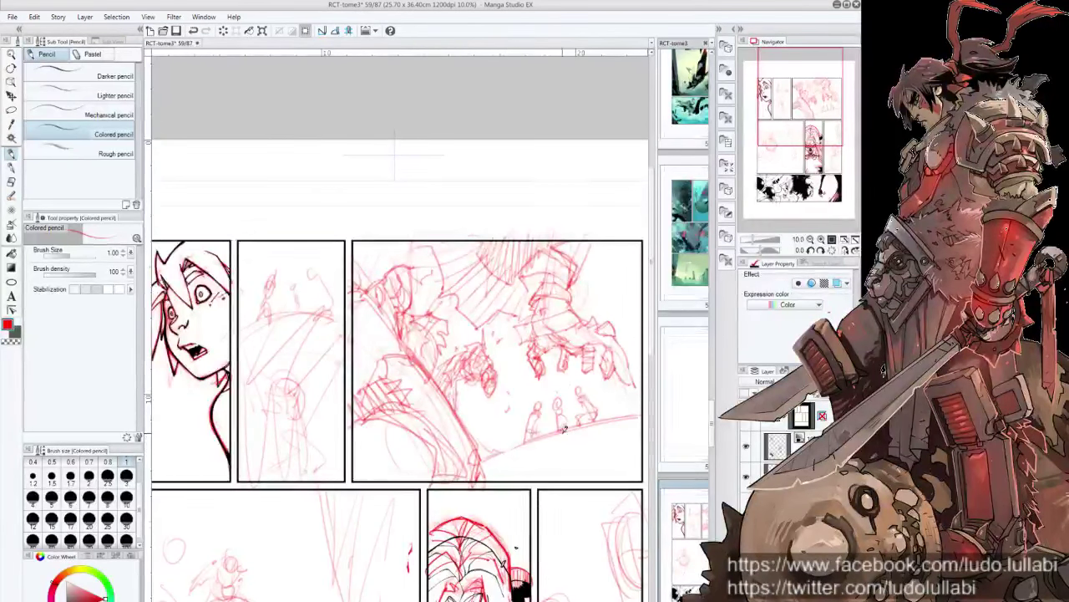
left_click_drag(565, 428, 487, 428)
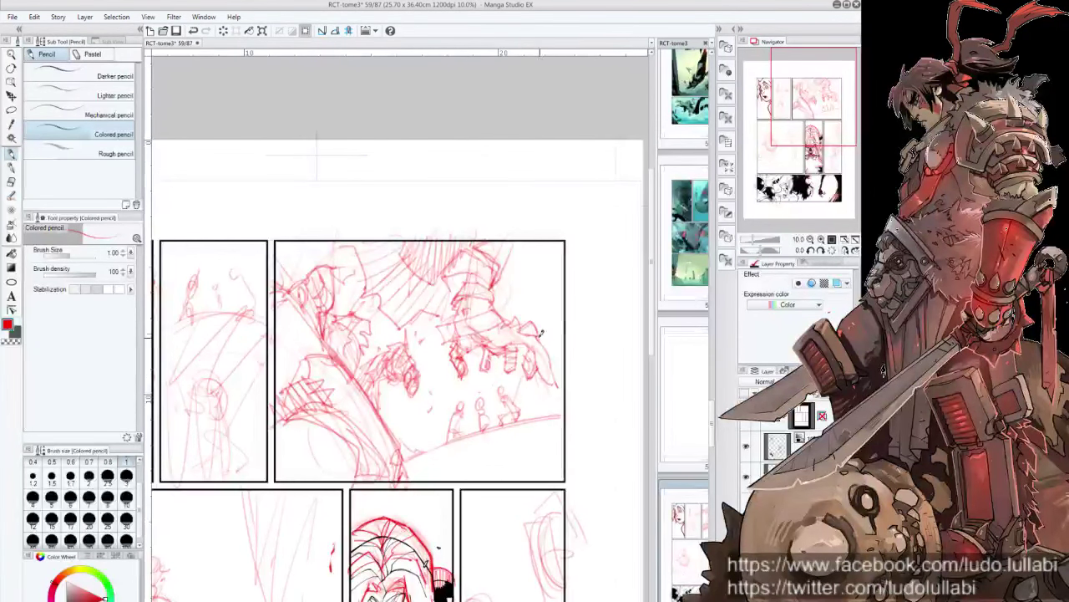
mouse_move(542, 332)
left_mouse_down()
mouse_move(571, 310)
mouse_move(550, 361)
mouse_move(529, 371)
mouse_move(519, 419)
left_mouse_up()
left_click_drag(541, 382, 525, 419)
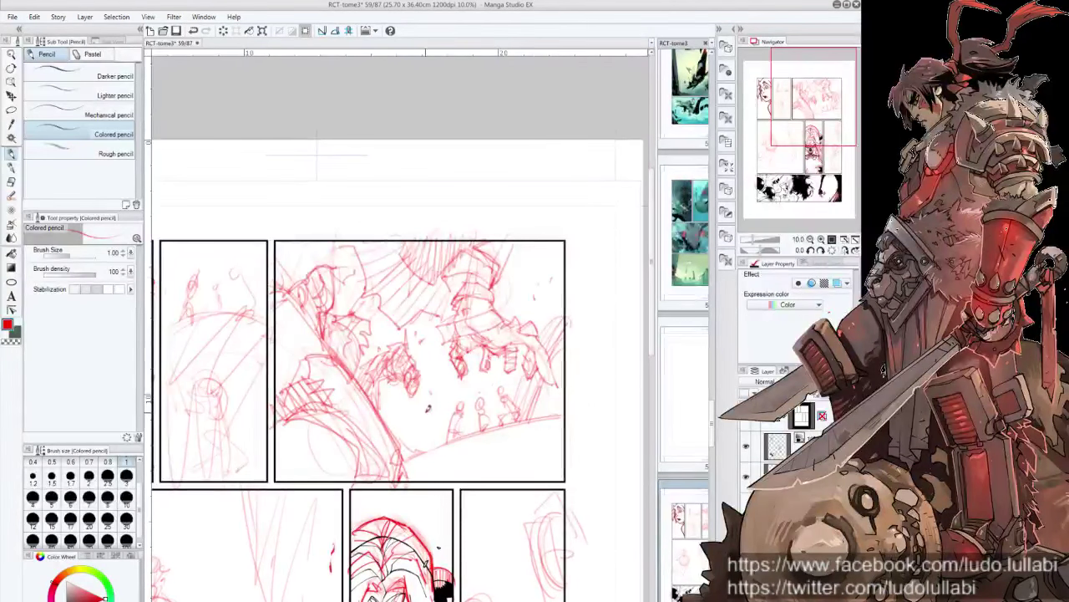
scroll(472, 413, "up", 1)
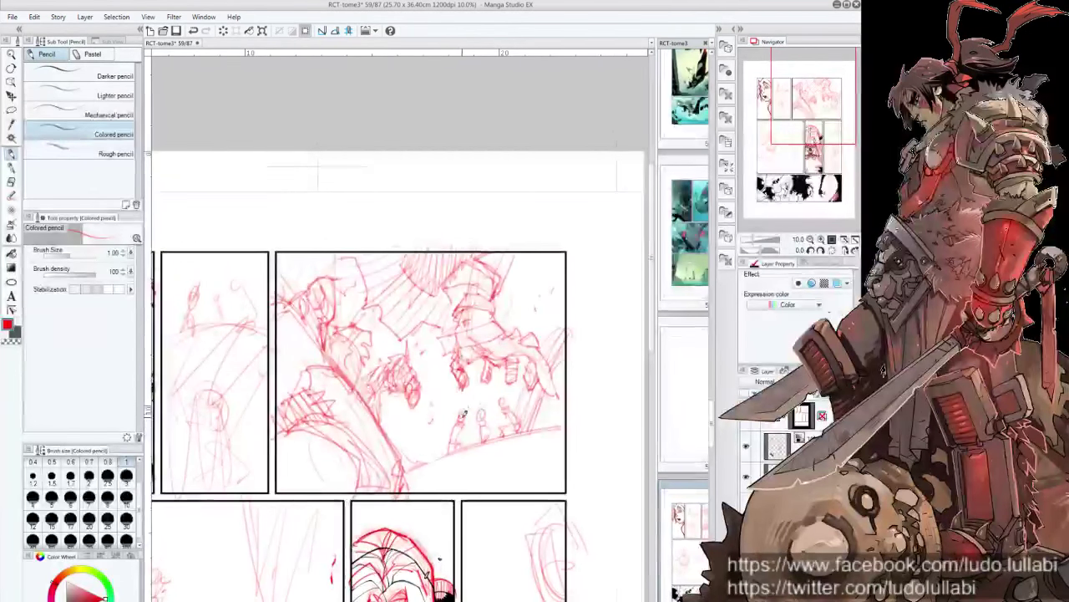
Step: Sketch an extra tiny figure beside the small figures and refine its details
left_click_drag(465, 415, 458, 422)
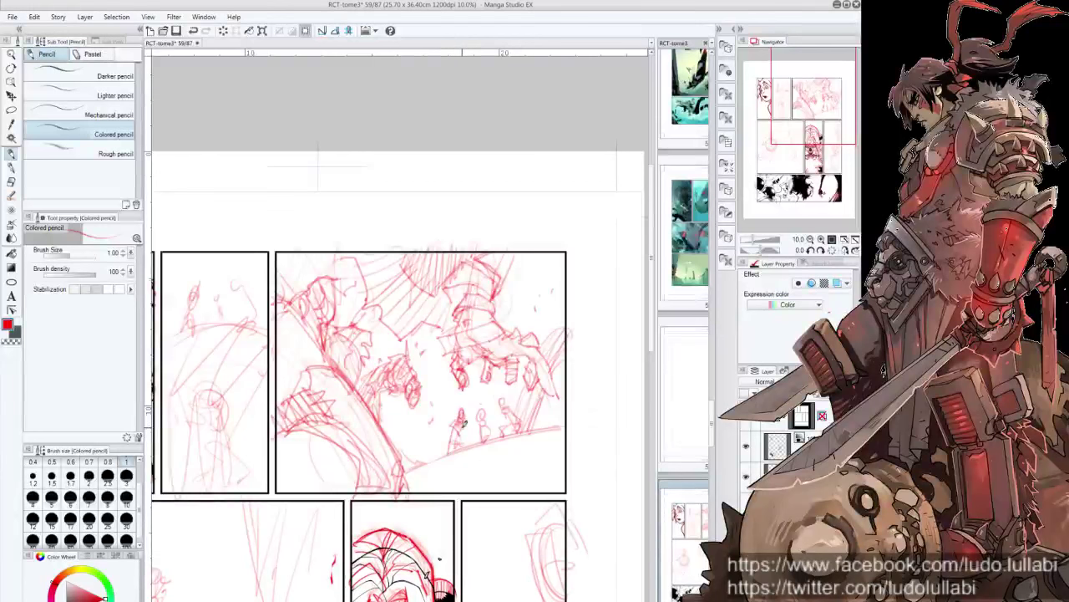
mouse_move(470, 418)
left_mouse_down()
mouse_move(461, 444)
mouse_move(452, 432)
mouse_move(462, 447)
left_mouse_up()
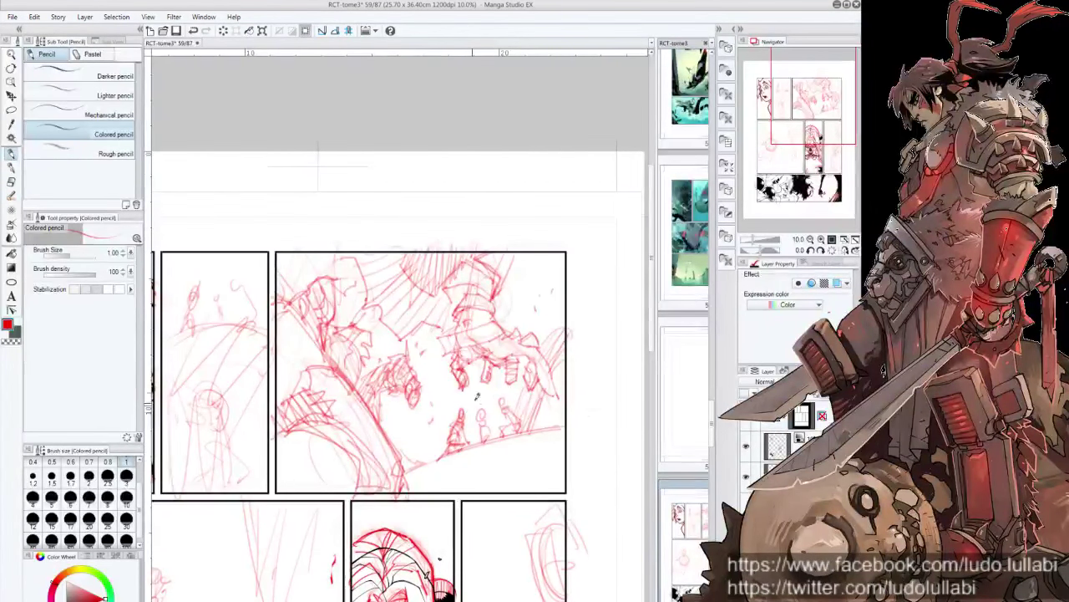
mouse_move(485, 406)
left_mouse_down()
mouse_move(488, 436)
mouse_move(482, 428)
mouse_move(505, 403)
mouse_move(503, 427)
left_mouse_up()
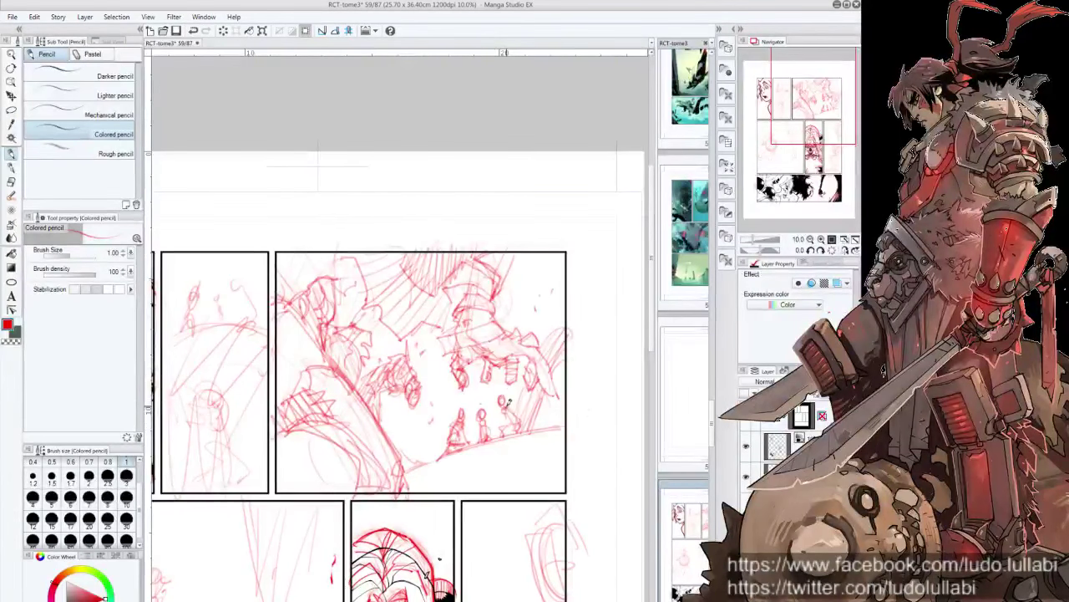
mouse_move(508, 413)
left_mouse_down()
mouse_move(501, 393)
mouse_move(515, 400)
left_mouse_up()
mouse_move(514, 415)
left_mouse_down()
mouse_move(518, 406)
mouse_move(521, 429)
left_mouse_up()
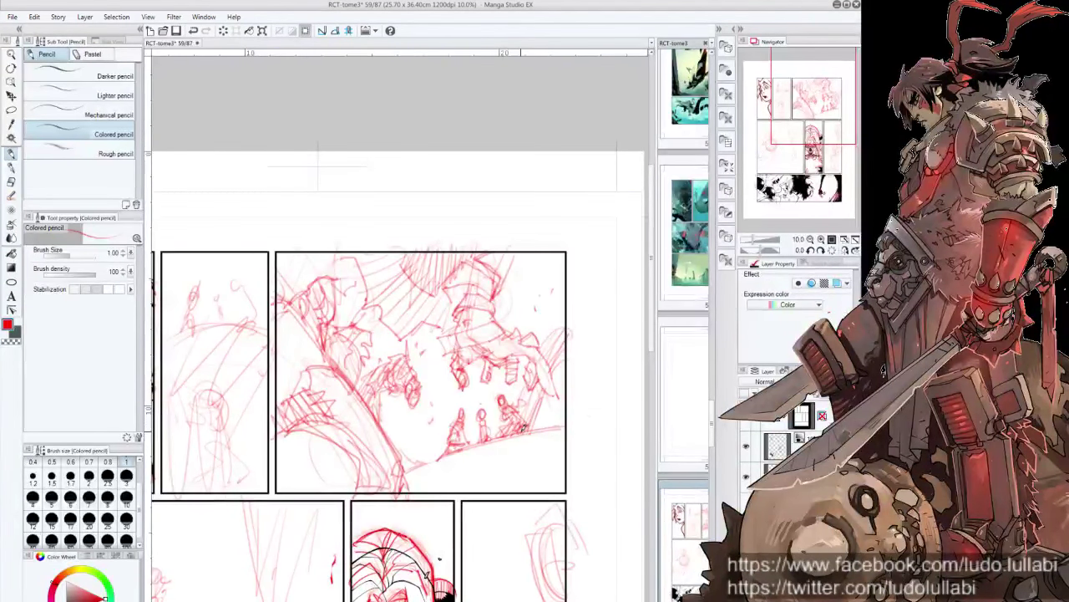
Step: Hatch near the big panel's right edge and add small marks inside it
mouse_move(547, 341)
left_mouse_down()
mouse_move(551, 321)
mouse_move(558, 329)
left_mouse_up()
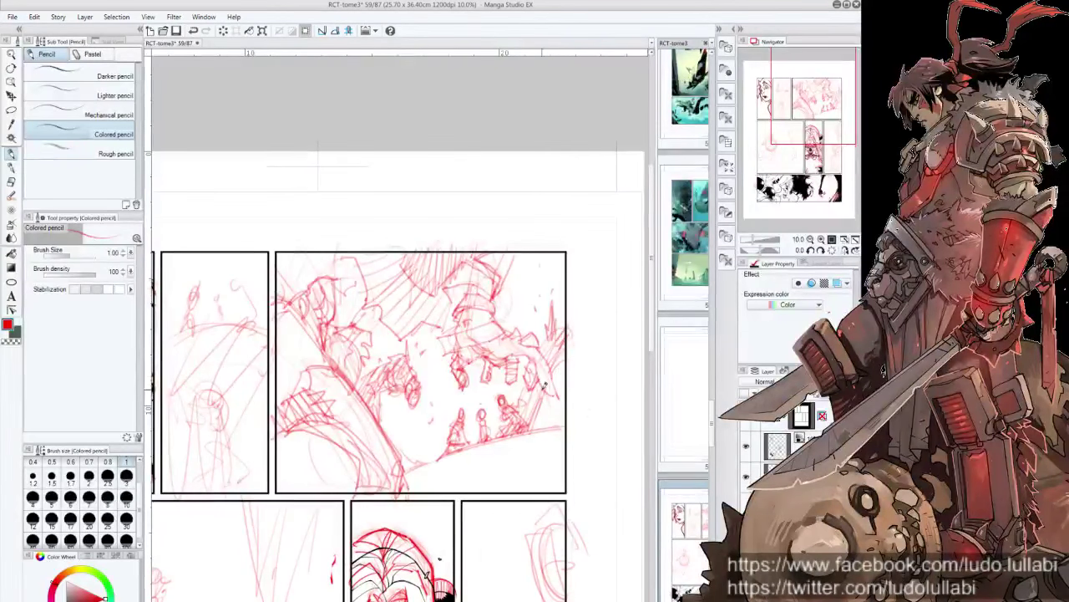
mouse_move(447, 365)
left_mouse_down()
mouse_move(493, 396)
mouse_move(461, 428)
left_mouse_up()
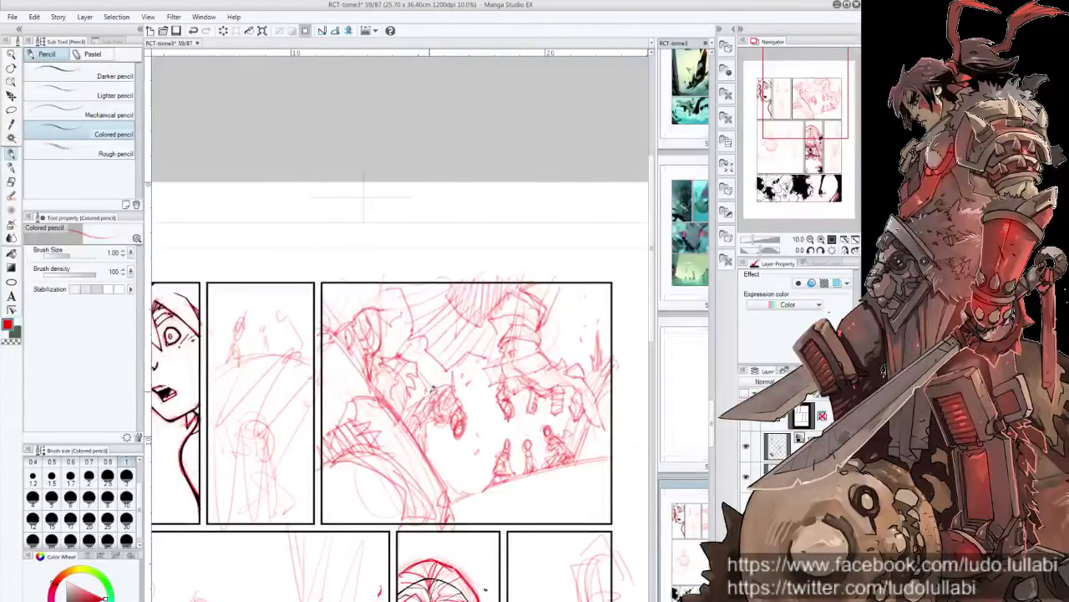
left_click_drag(414, 406, 420, 418)
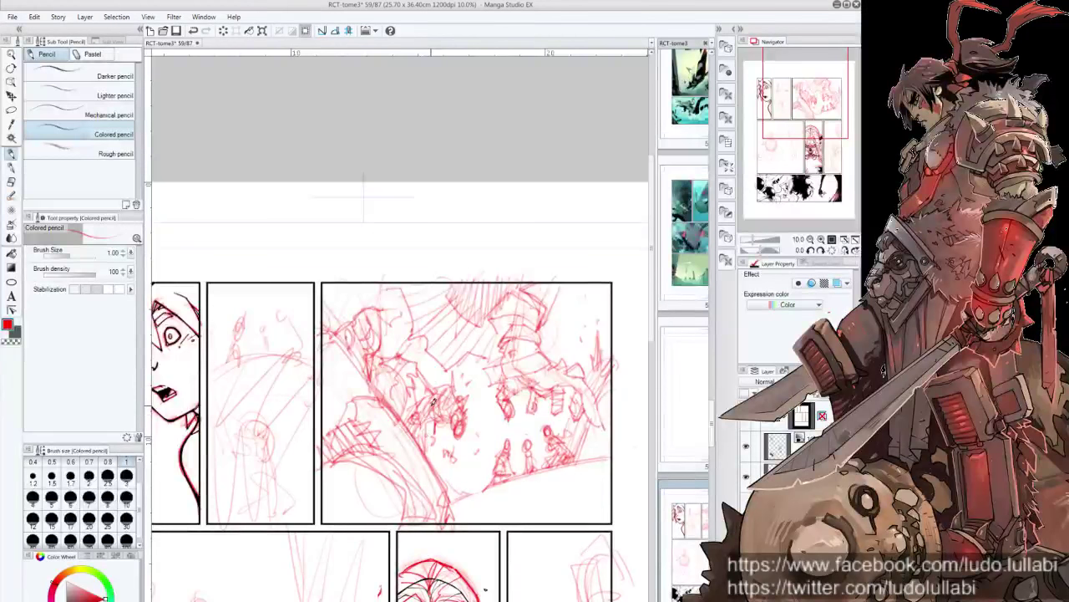
Step: Switch to the Lighter pencil at size 0.8 and add first red strokes on the helmet
left_click(71, 96)
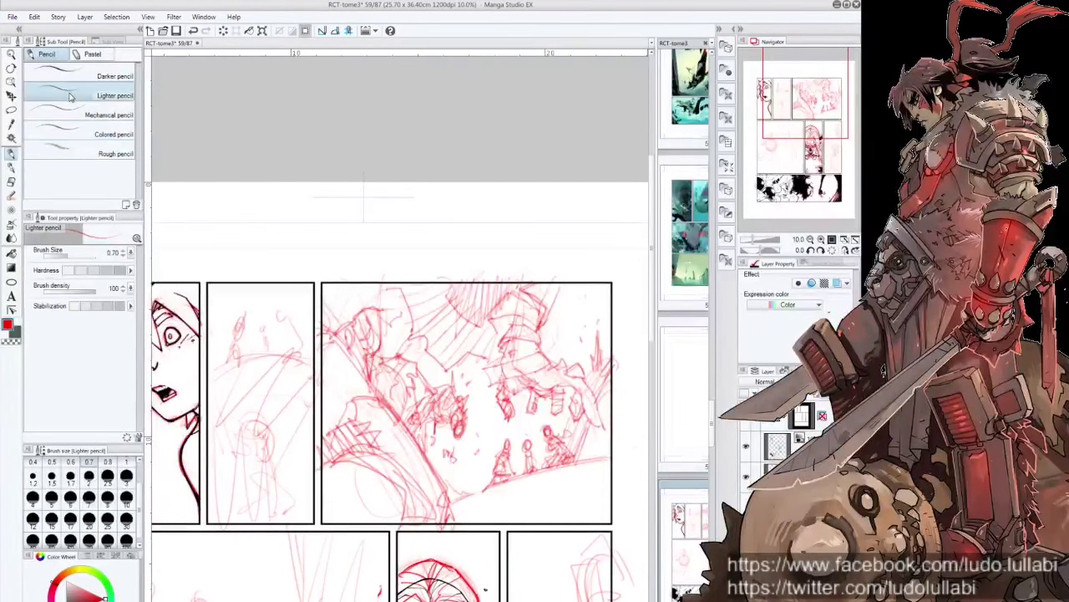
left_click_drag(497, 364, 450, 407)
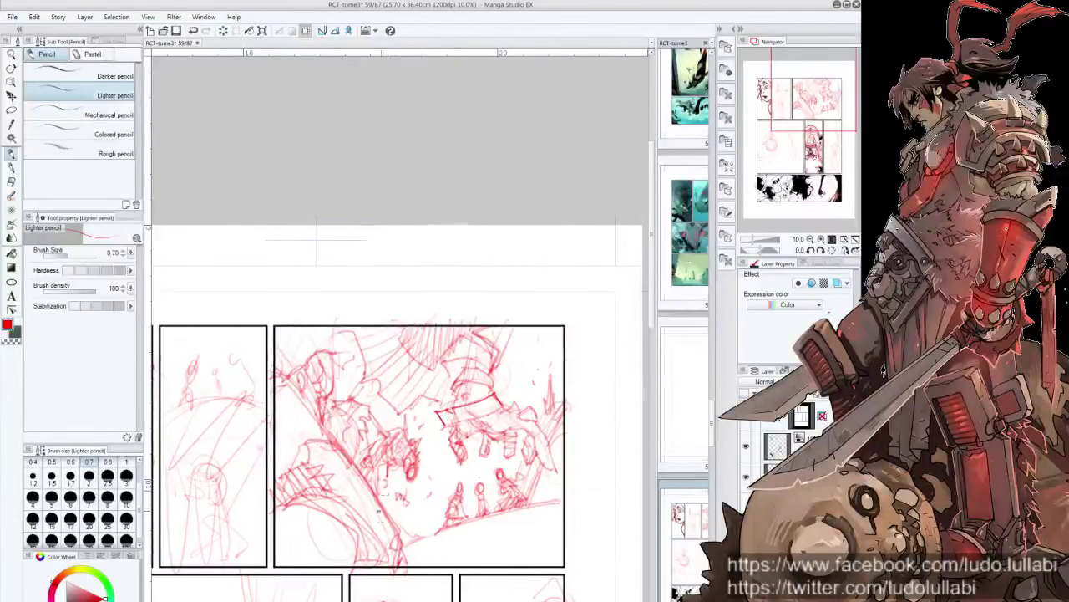
mouse_move(448, 422)
left_mouse_down()
mouse_move(494, 441)
mouse_move(504, 389)
left_mouse_up()
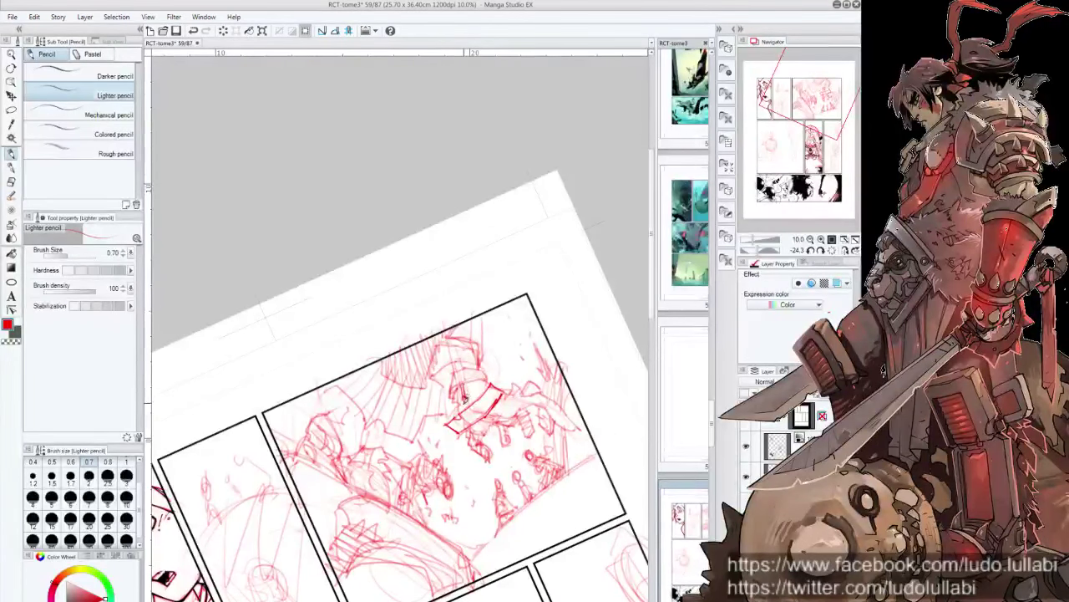
left_click_drag(458, 388, 462, 409)
left_click(126, 461)
left_click_drag(492, 377, 490, 386)
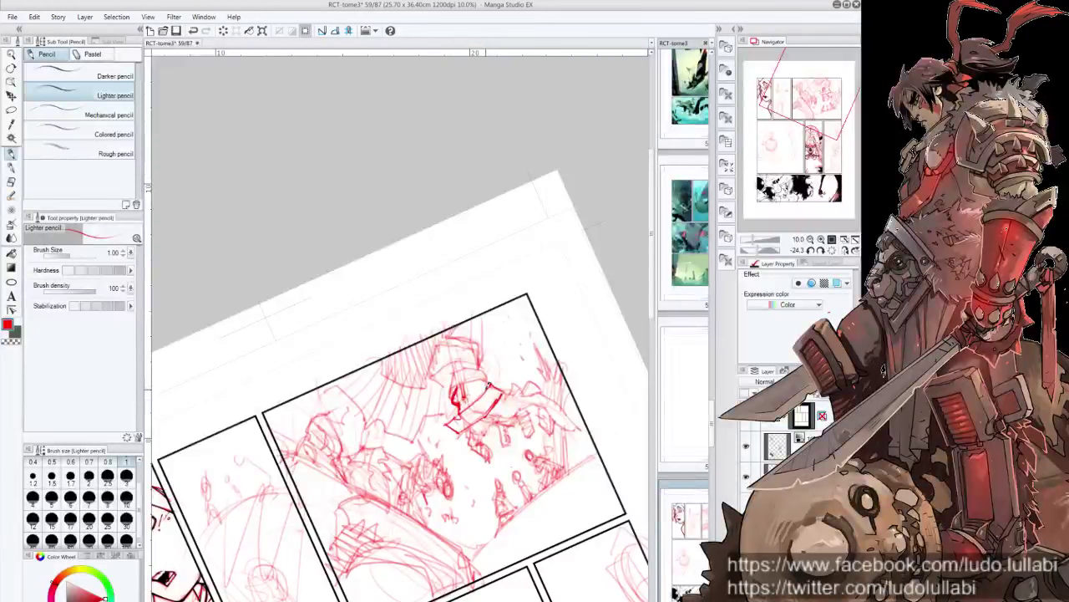
left_click(112, 464)
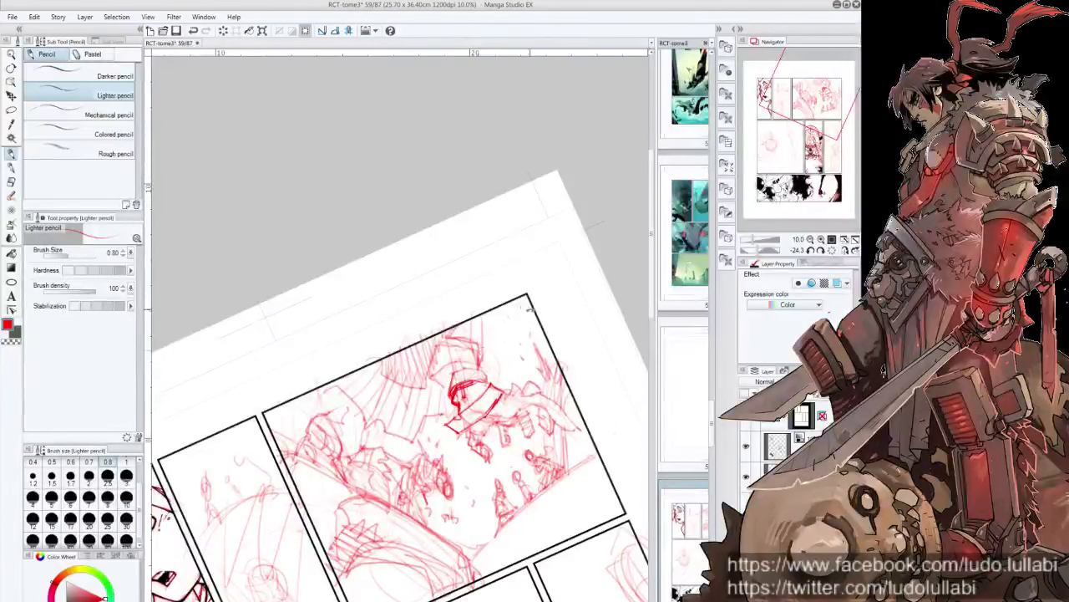
Step: Add short red strokes along the helmet's right side at a rotated angle
mouse_move(528, 310)
left_mouse_down()
mouse_move(432, 395)
mouse_move(438, 388)
left_mouse_up()
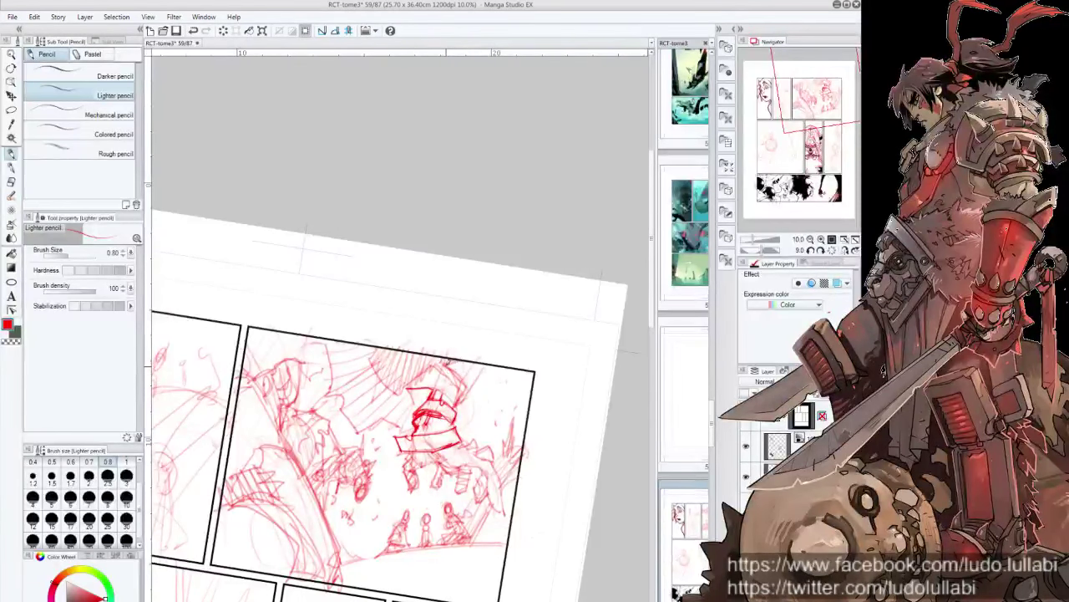
left_click_drag(458, 368, 465, 404)
left_click_drag(401, 249, 424, 407)
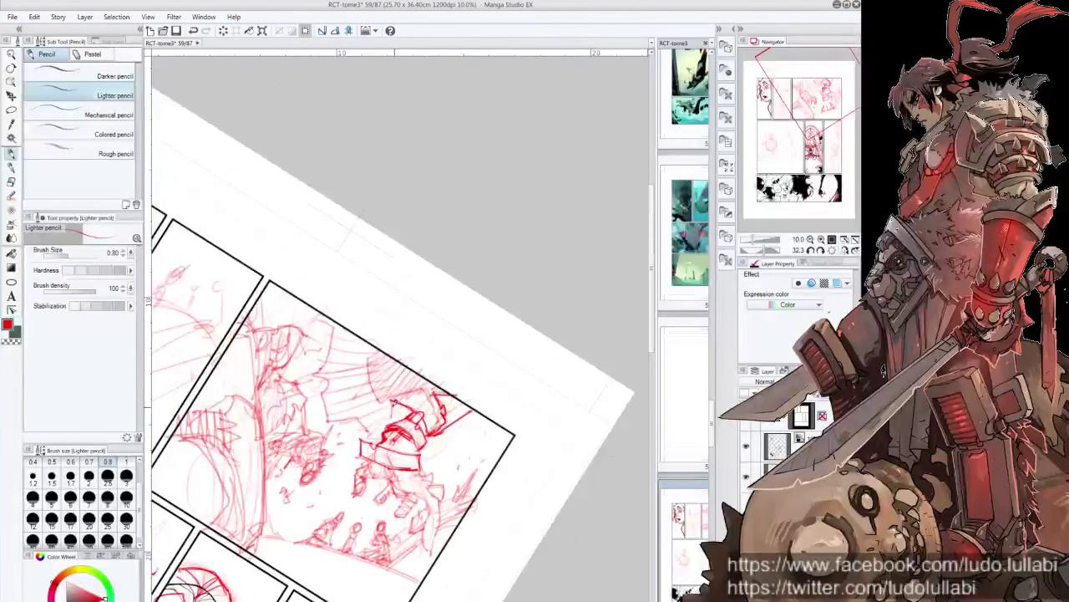
left_click_drag(401, 398, 435, 418)
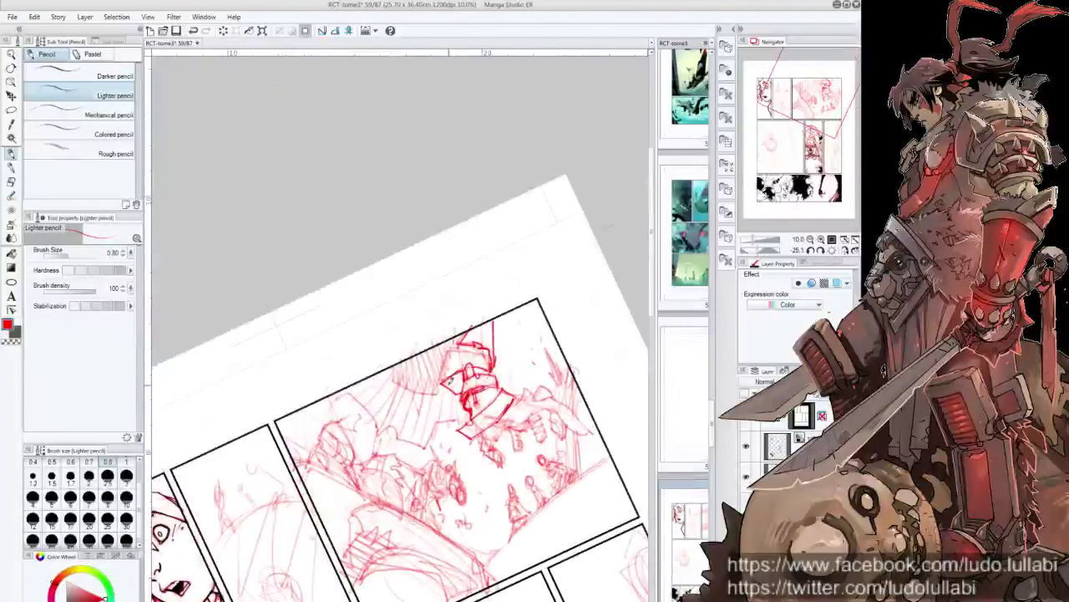
mouse_move(448, 371)
left_mouse_down()
mouse_move(462, 386)
mouse_move(455, 394)
left_mouse_up()
mouse_move(484, 358)
left_mouse_down()
mouse_move(481, 371)
mouse_move(436, 391)
mouse_move(451, 430)
mouse_move(487, 418)
left_mouse_up()
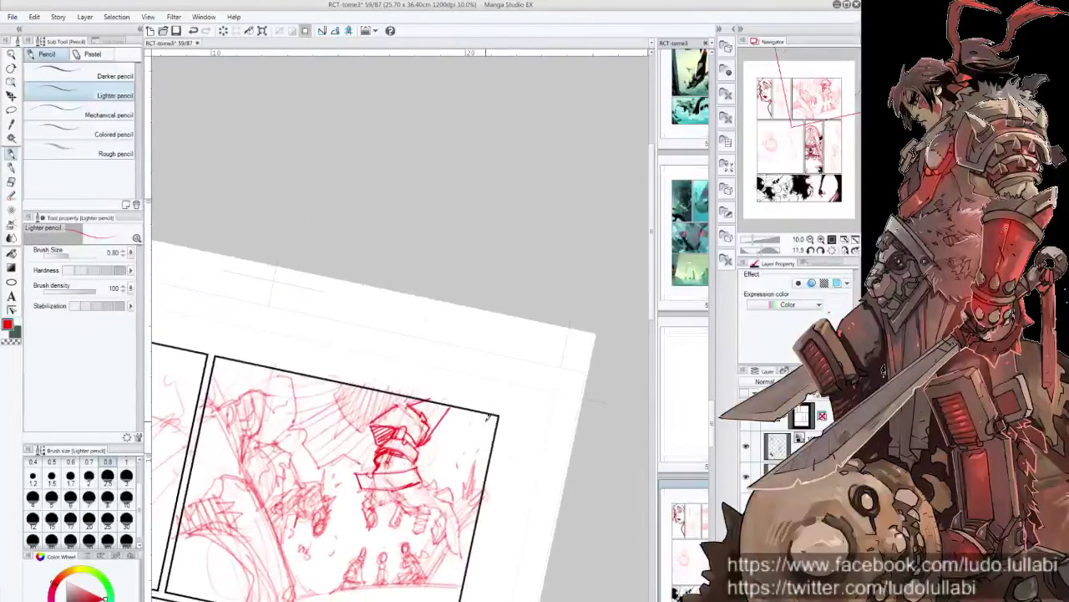
mouse_move(418, 413)
left_mouse_down()
mouse_move(430, 438)
mouse_move(334, 435)
left_mouse_up()
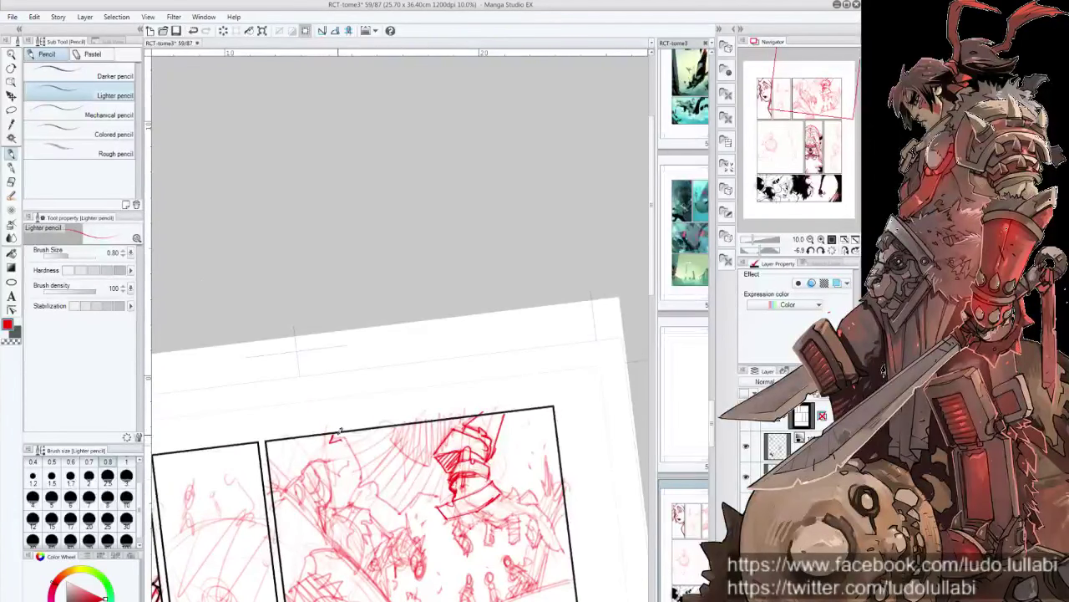
left_click_drag(341, 436, 352, 440)
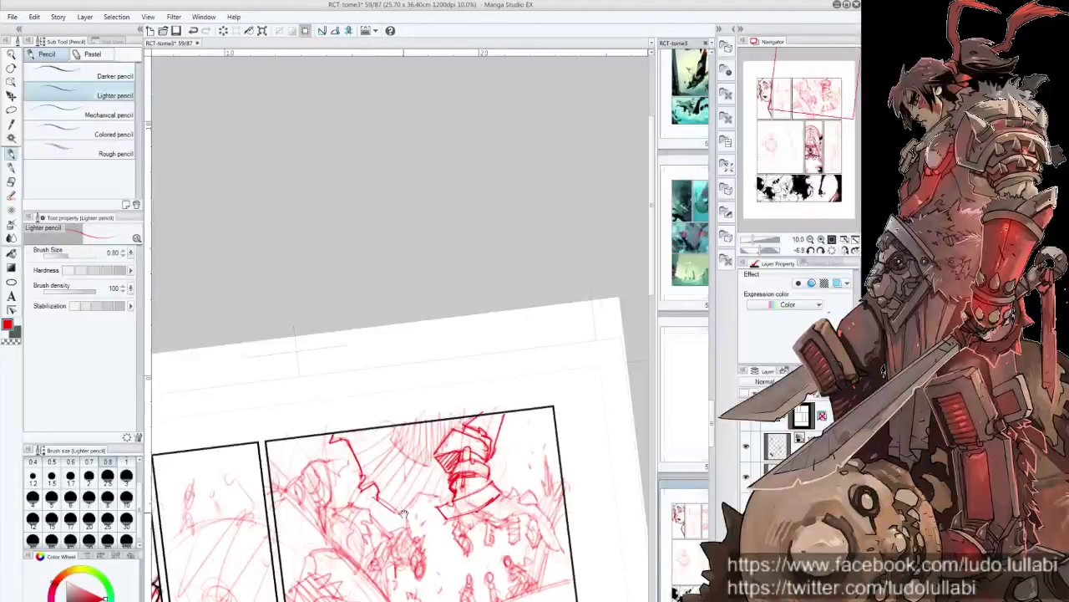
Step: Draw a zigzag line and hatch the armored fist's left side in red
scroll(402, 501, "down", 2)
left_click_drag(396, 463, 461, 456)
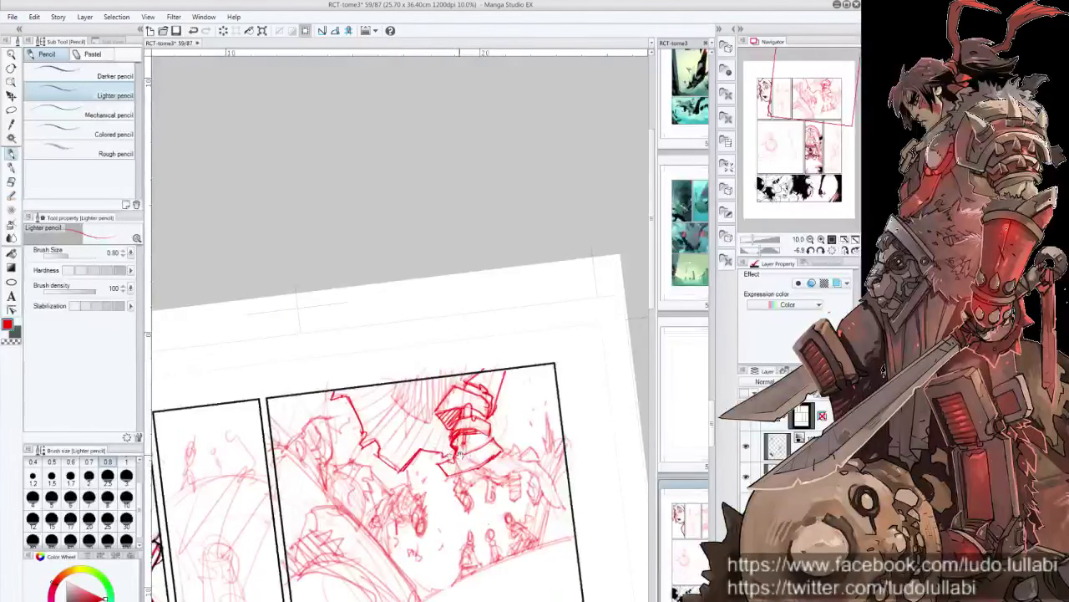
scroll(483, 472, "up", 1)
mouse_move(391, 403)
left_mouse_down()
mouse_move(408, 428)
mouse_move(478, 332)
left_mouse_up()
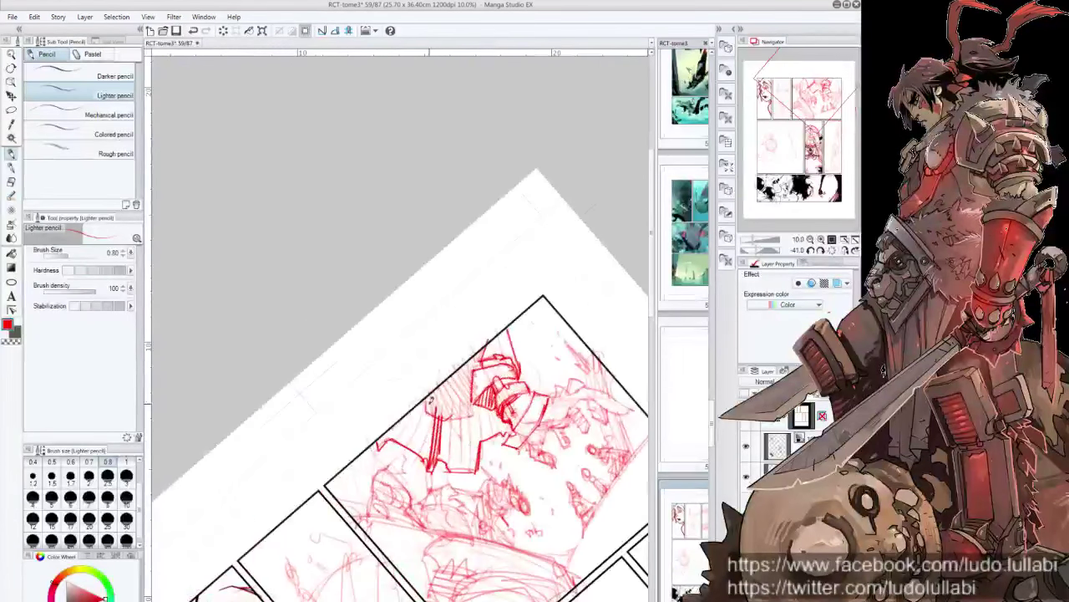
left_click_drag(439, 385, 429, 407)
mouse_move(461, 368)
left_mouse_down()
mouse_move(434, 414)
mouse_move(446, 423)
left_mouse_up()
left_click_drag(485, 389, 464, 413)
Step: Add small red strokes across the armored fist at a tilted angle
key("at")
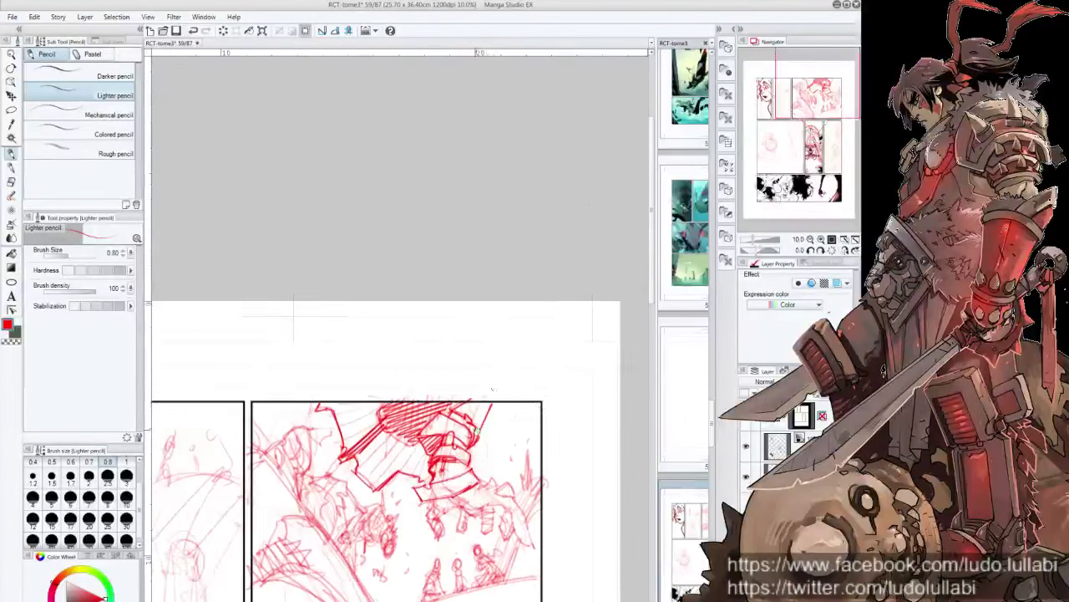
mouse_move(470, 365)
left_mouse_down()
mouse_move(483, 394)
mouse_move(452, 381)
left_mouse_up()
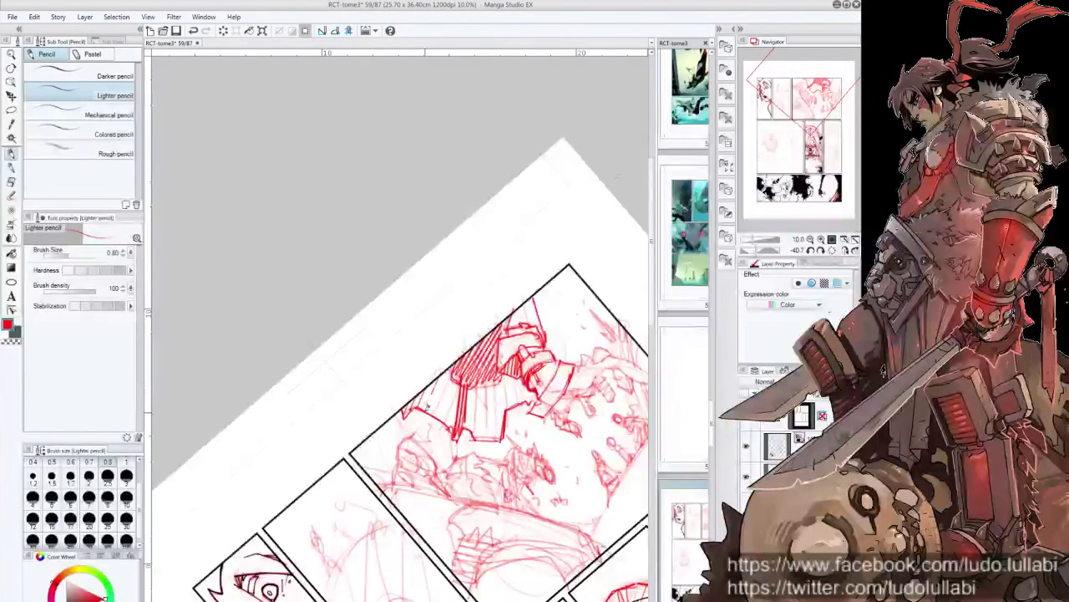
left_click_drag(491, 342, 483, 357)
left_click_drag(482, 385, 483, 436)
left_click_drag(491, 385, 491, 434)
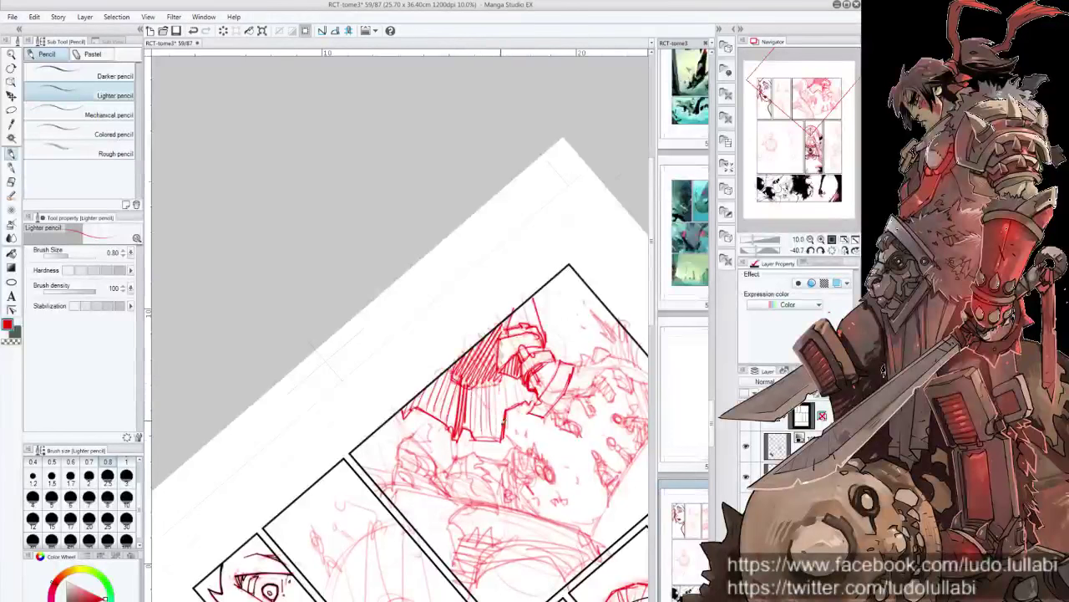
mouse_move(518, 374)
left_mouse_down()
mouse_move(503, 413)
mouse_move(503, 390)
left_mouse_up()
left_click_drag(515, 421, 525, 423)
key("ctrl+@")
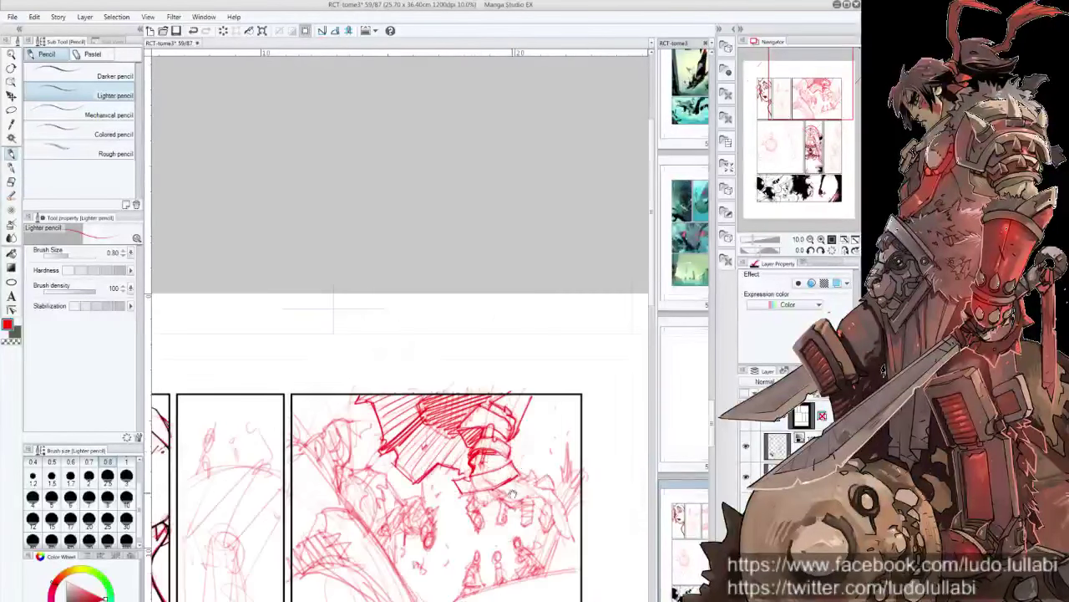
Step: Sketch red lines over the fist in the panel's lower-left and lower-middle
mouse_move(342, 467)
left_mouse_down()
mouse_move(418, 505)
mouse_move(429, 533)
mouse_move(381, 452)
mouse_move(435, 505)
left_mouse_up()
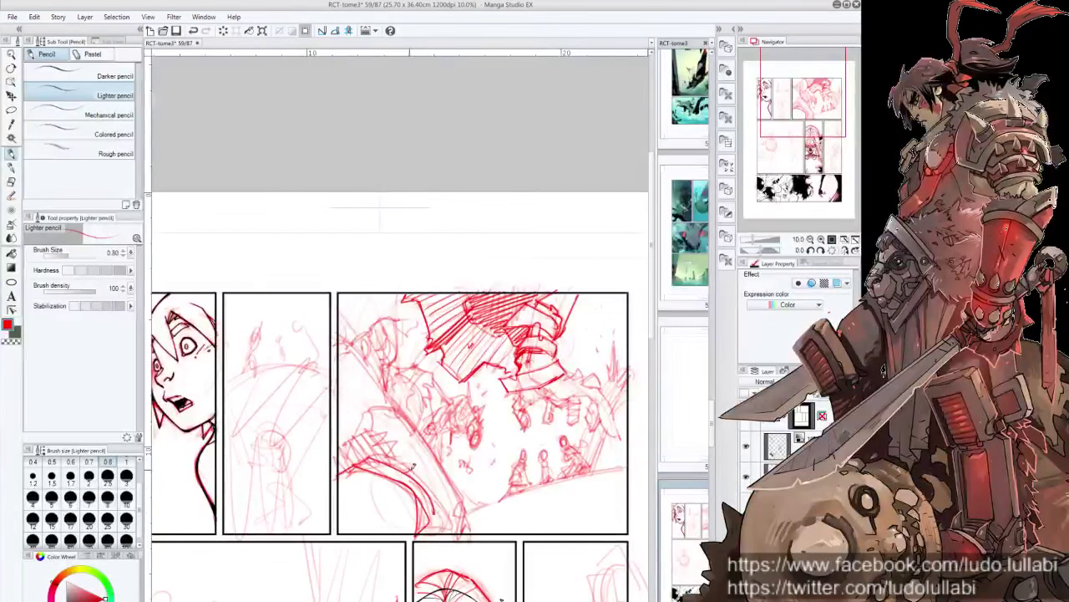
left_click_drag(411, 465, 434, 515)
mouse_move(398, 408)
left_mouse_down()
mouse_move(456, 485)
mouse_move(483, 582)
left_mouse_up()
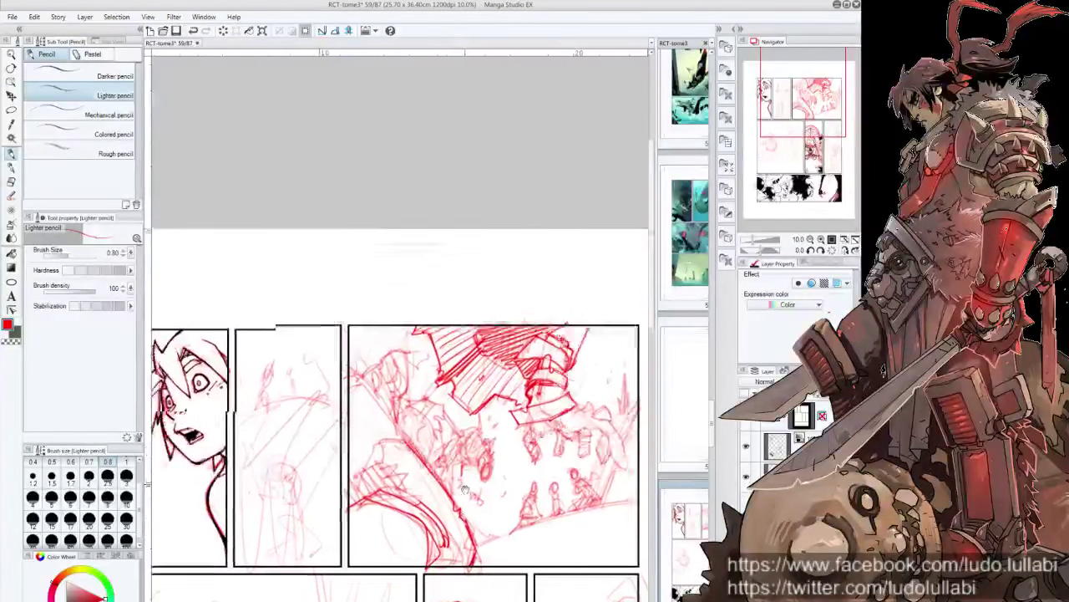
mouse_move(396, 481)
left_mouse_down()
mouse_move(394, 458)
mouse_move(425, 452)
left_mouse_up()
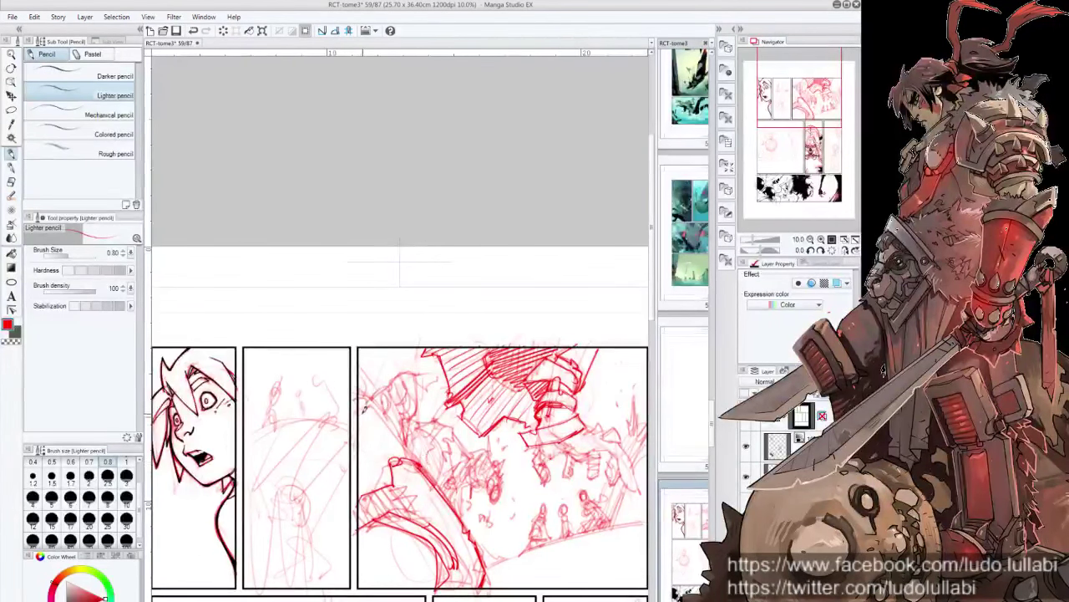
left_click_drag(384, 414, 425, 468)
mouse_move(382, 401)
left_mouse_down()
mouse_move(386, 414)
mouse_move(408, 386)
mouse_move(408, 399)
left_mouse_up()
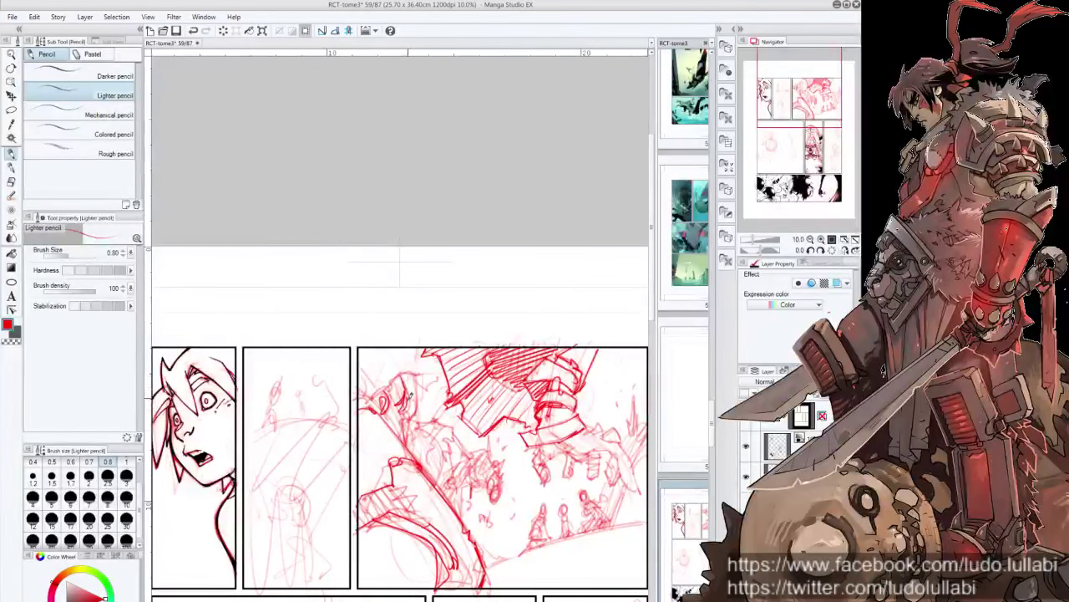
scroll(409, 395, "up", 1)
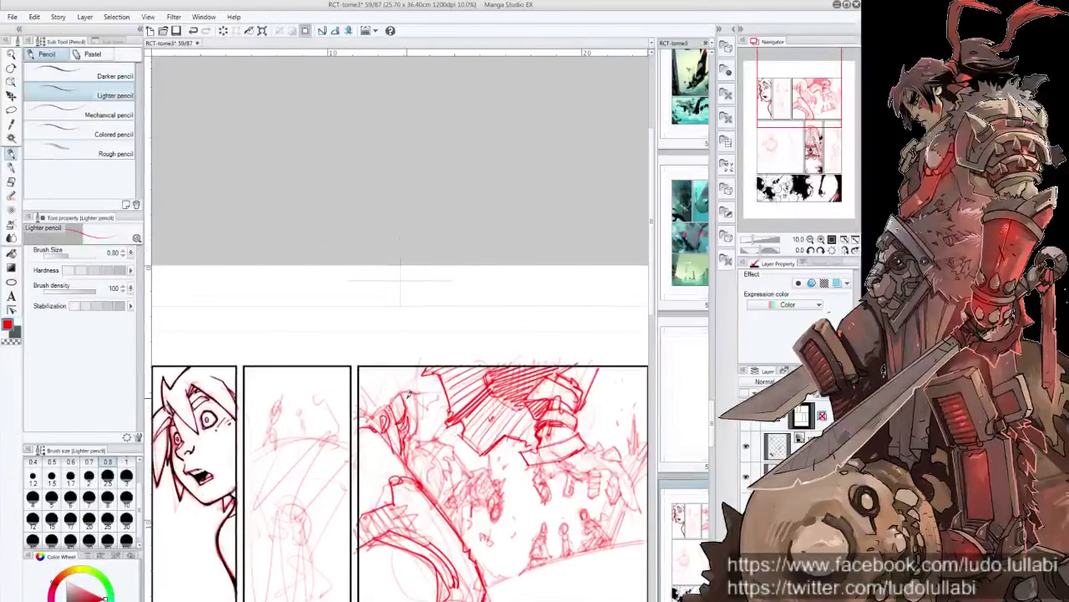
scroll(407, 398, "up", 2)
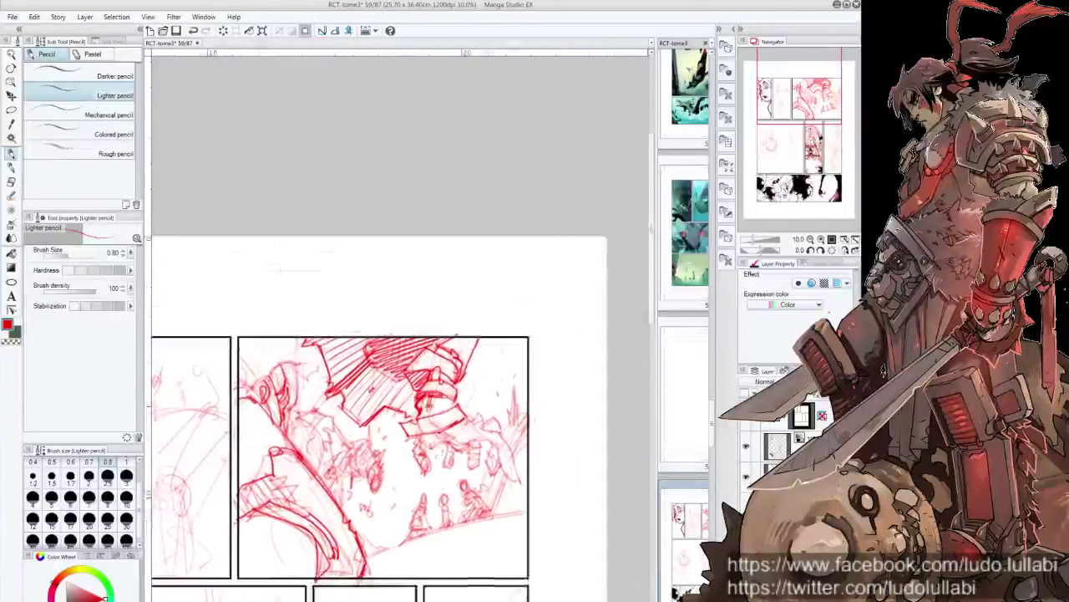
Step: Refine the hand's knuckle details with short red strokes beside the fingers
key("minus")
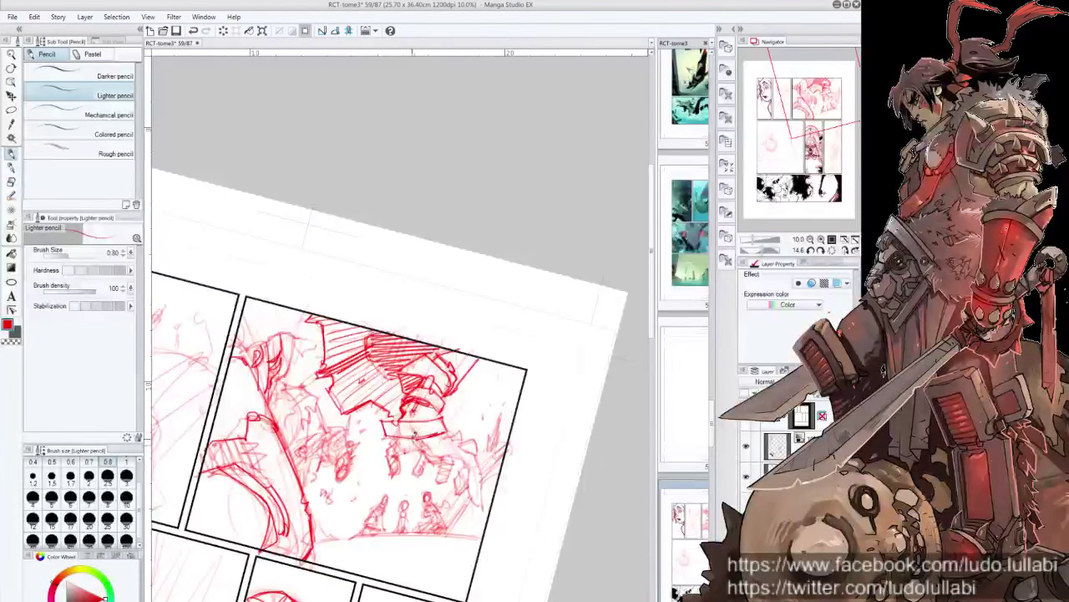
mouse_move(413, 433)
left_mouse_down()
mouse_move(418, 447)
mouse_move(458, 456)
left_mouse_up()
left_click_drag(416, 408, 448, 459)
left_click_drag(403, 396, 421, 408)
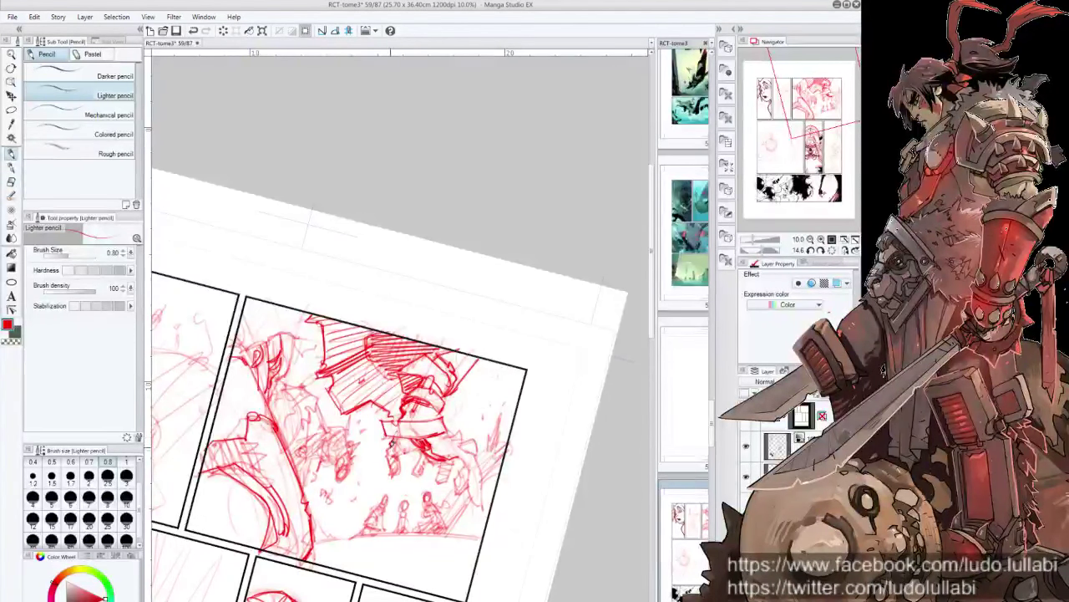
mouse_move(390, 443)
left_mouse_down()
mouse_move(404, 478)
mouse_move(414, 431)
mouse_move(476, 472)
left_mouse_up()
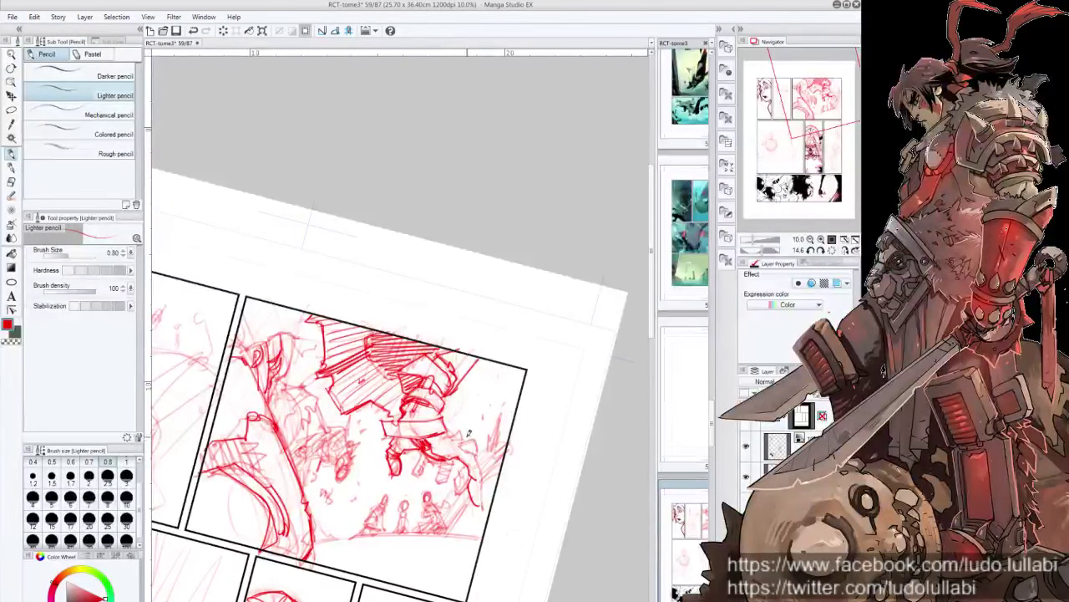
mouse_move(461, 436)
left_mouse_down()
mouse_move(483, 476)
mouse_move(481, 506)
left_mouse_up()
Step: Draw the armored hand's fingers, then reset rotation to show the whole page
key("ctrl+0")
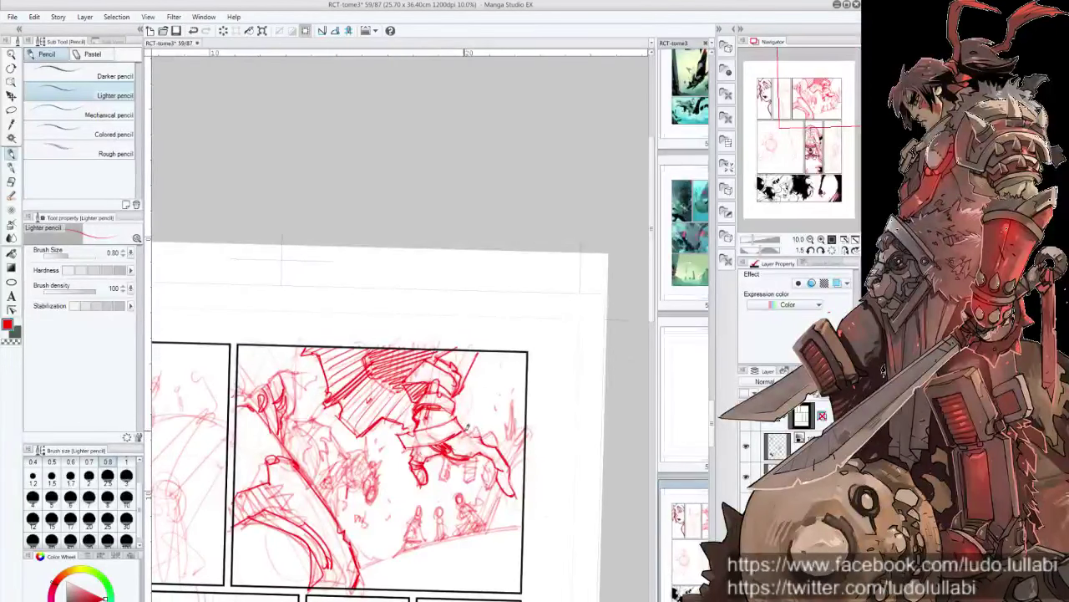
mouse_move(485, 432)
left_mouse_down()
mouse_move(500, 436)
mouse_move(502, 458)
mouse_move(488, 480)
mouse_move(495, 476)
mouse_move(468, 472)
left_mouse_up()
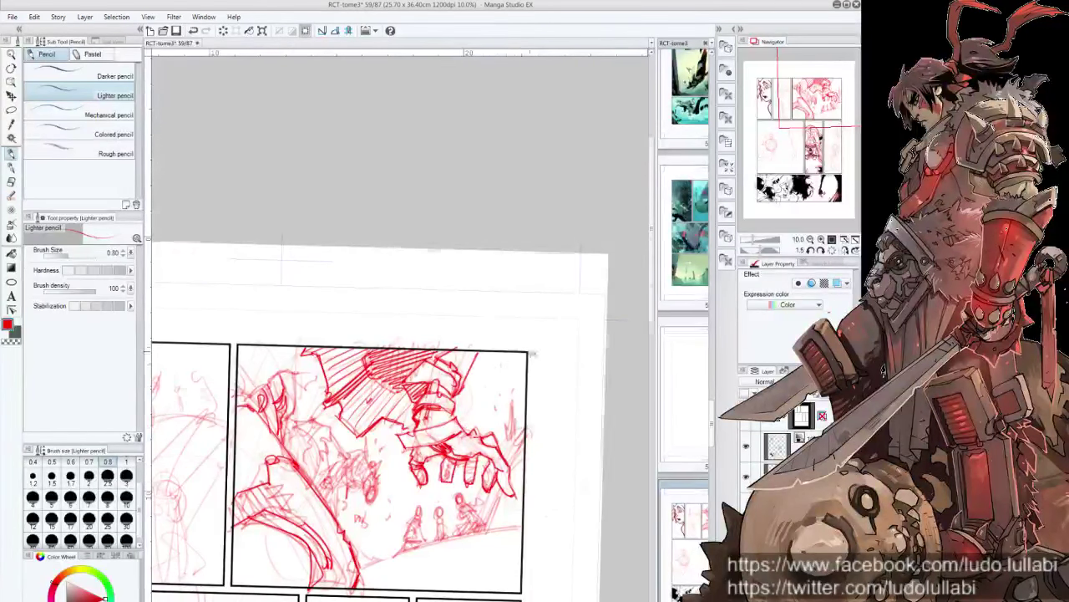
left_click_drag(451, 459, 485, 437)
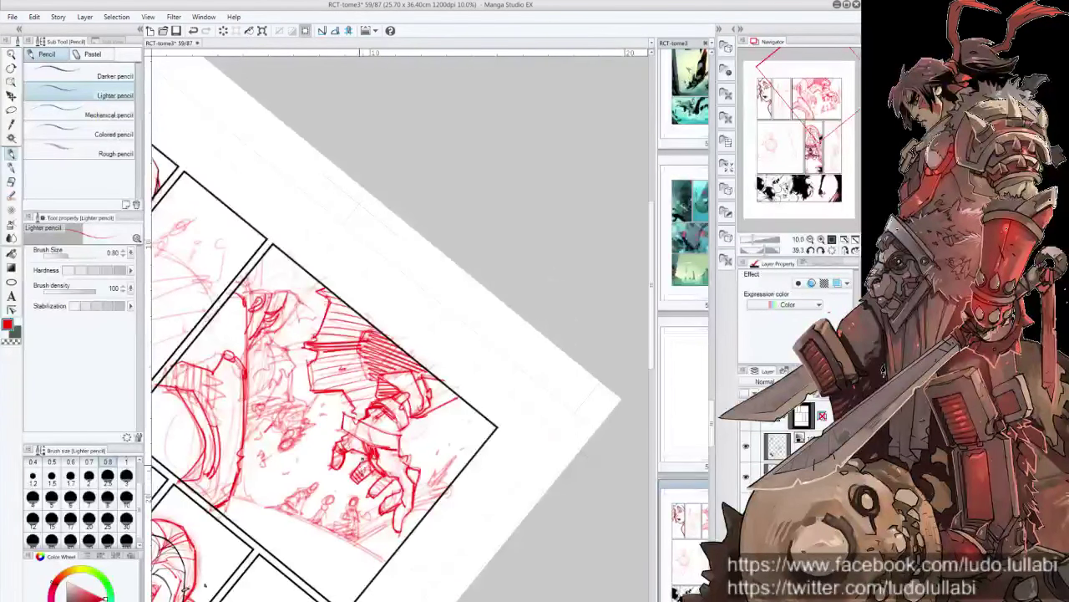
mouse_move(373, 464)
left_mouse_down()
mouse_move(383, 496)
mouse_move(393, 490)
left_mouse_up()
key("ctrl+0")
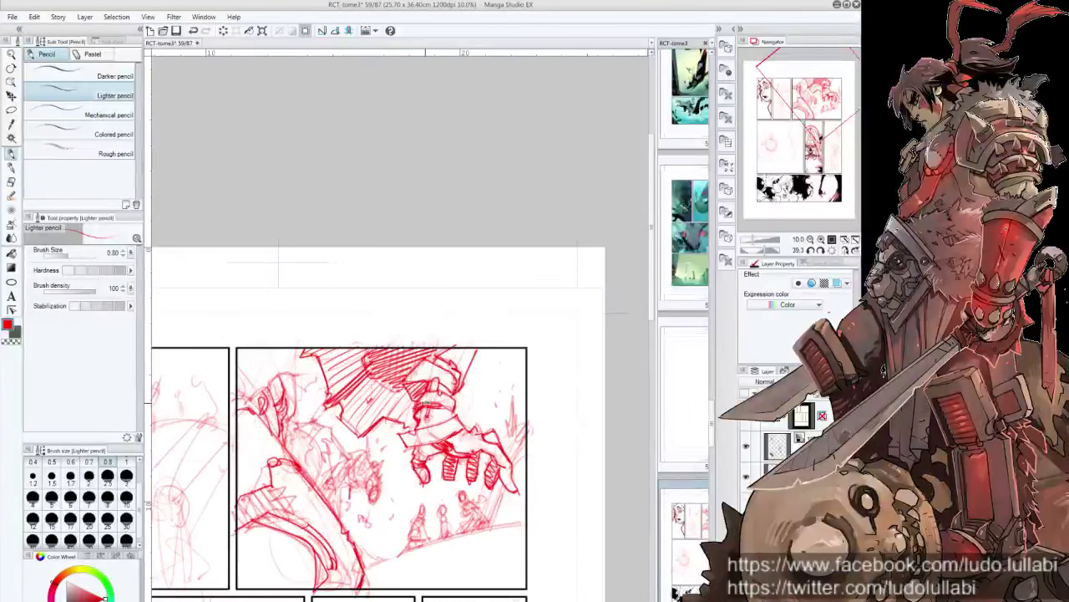
scroll(505, 284, "up", 2)
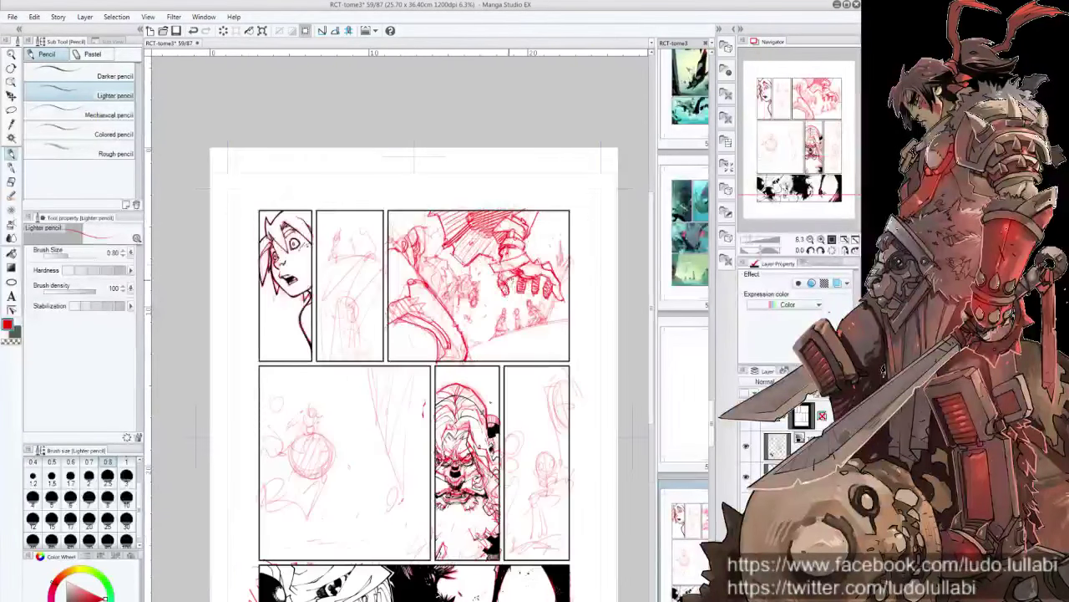
Step: Hatch the forearm armor plates and lower arm with diagonal red Lighter-pencil strokes
scroll(501, 297, "up", 1)
scroll(470, 251, "up", 2)
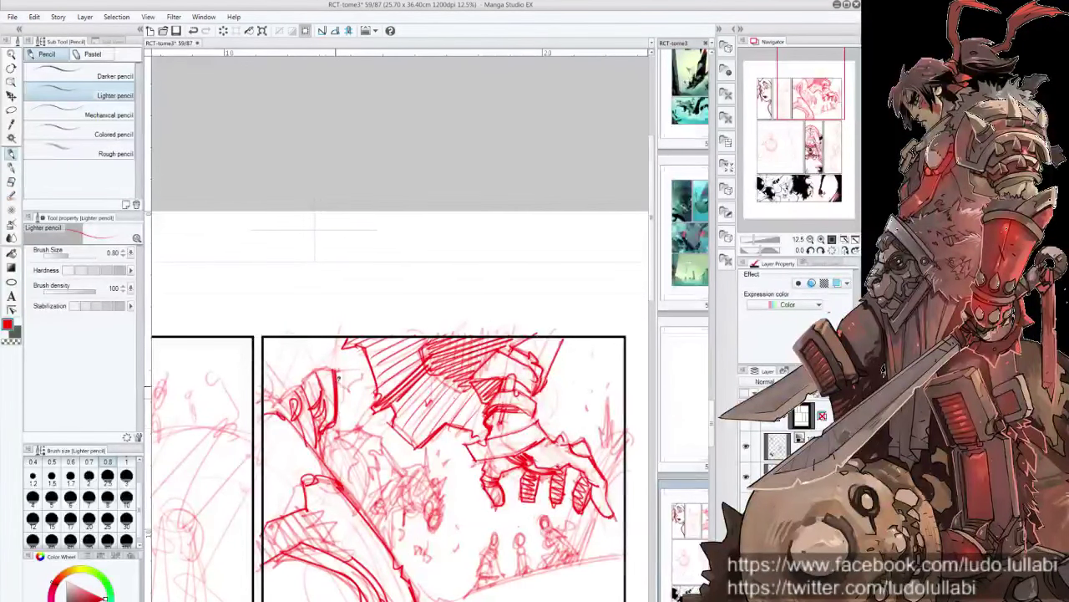
scroll(335, 384, "up", 1)
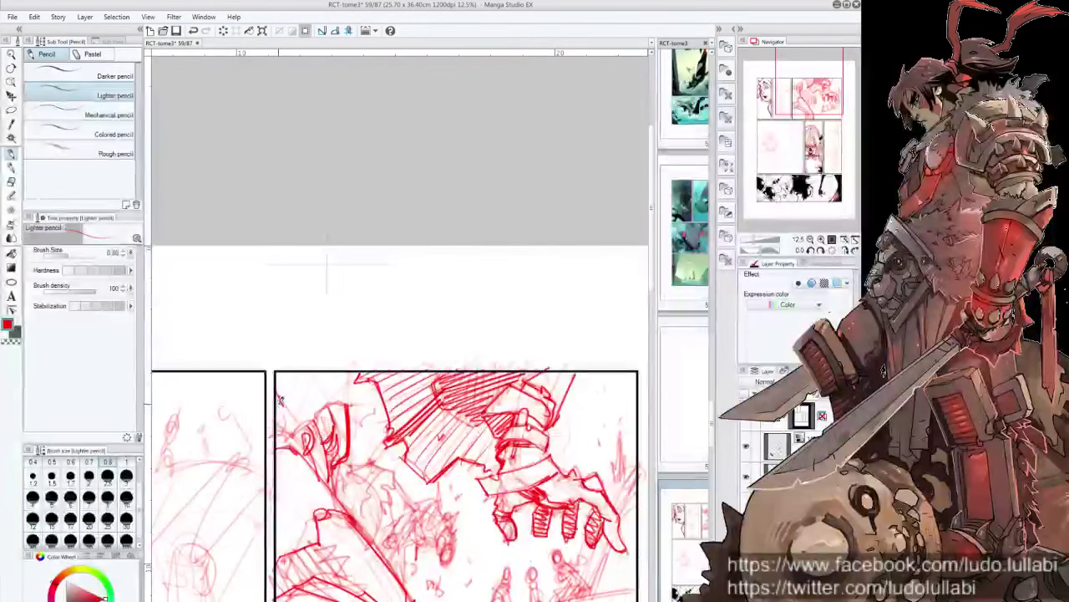
mouse_move(292, 434)
left_mouse_down()
mouse_move(377, 470)
mouse_move(354, 449)
left_mouse_up()
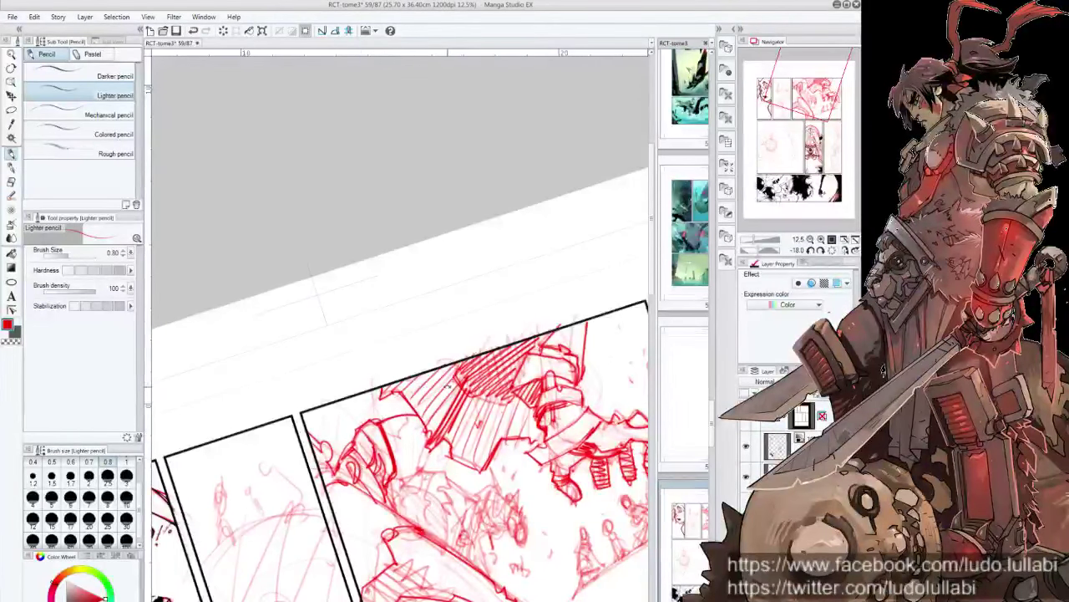
mouse_move(415, 456)
left_mouse_down()
mouse_move(417, 366)
mouse_move(444, 383)
mouse_move(390, 422)
mouse_move(422, 411)
mouse_move(426, 480)
left_mouse_up()
left_click_drag(398, 416, 422, 455)
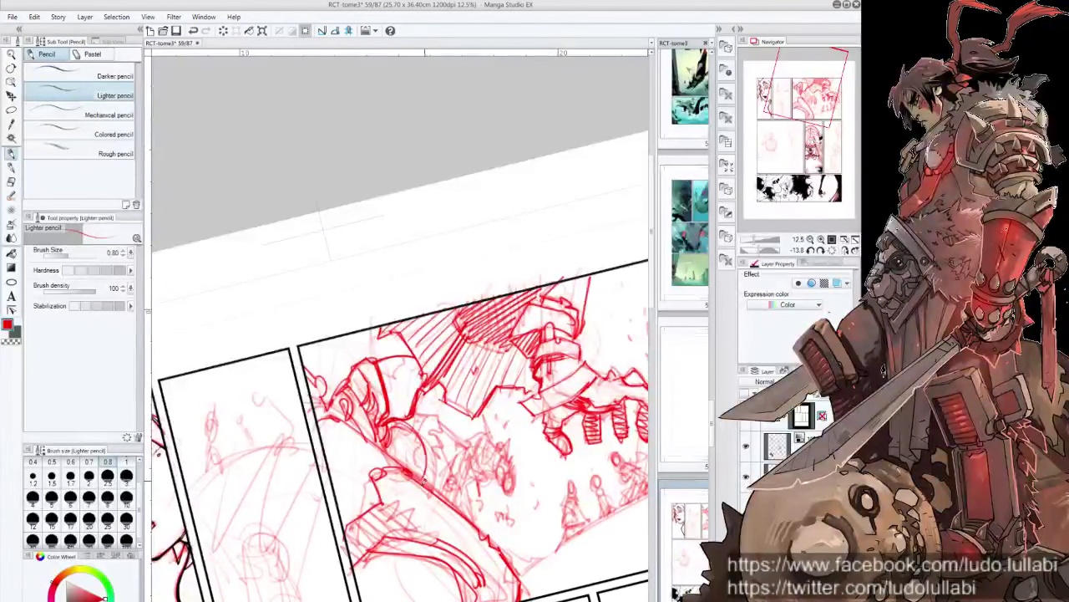
mouse_move(399, 419)
left_mouse_down()
mouse_move(384, 455)
mouse_move(399, 470)
left_mouse_up()
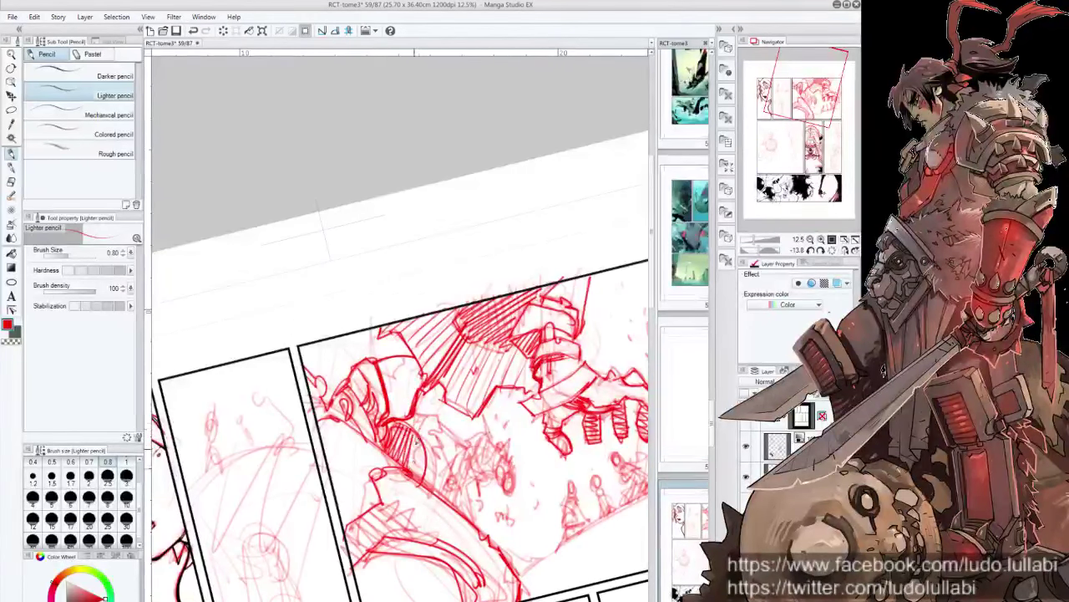
left_click_drag(429, 436, 418, 481)
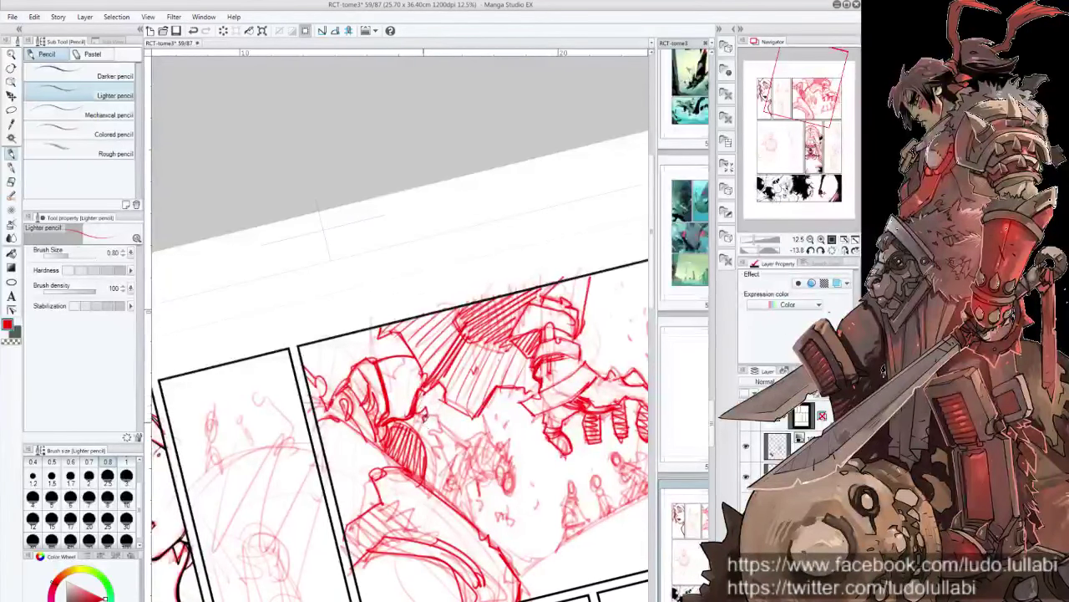
left_click_drag(433, 414, 430, 456)
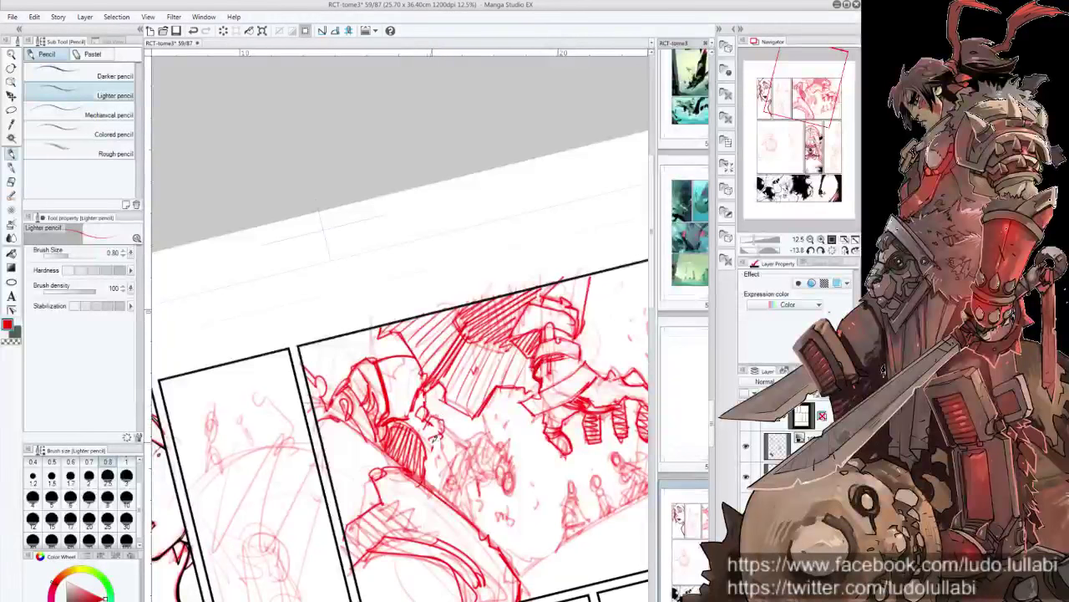
scroll(440, 485, "down", 2)
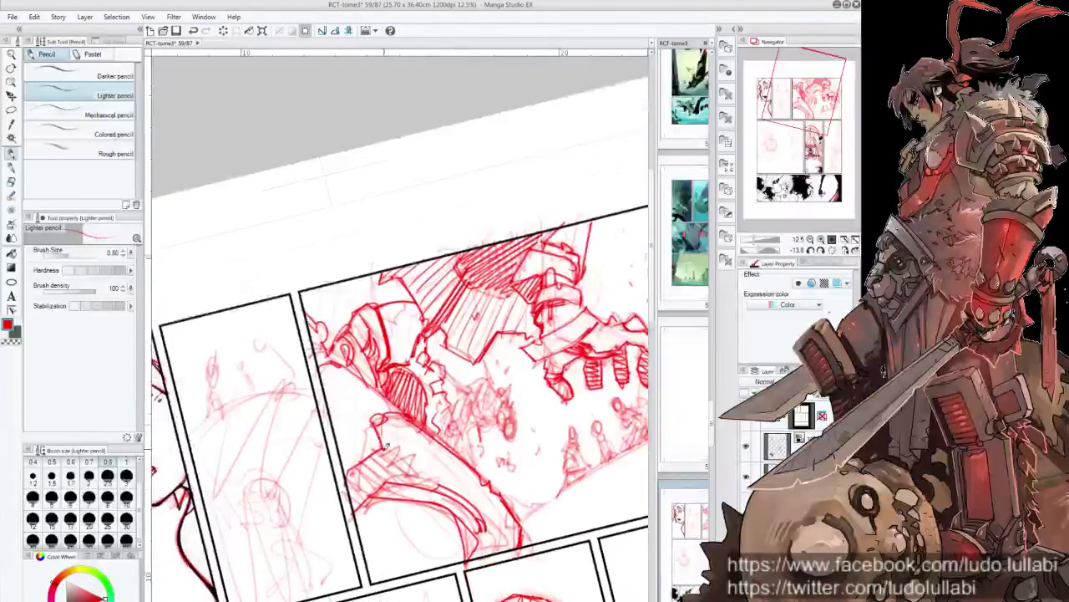
mouse_move(386, 455)
left_mouse_down()
mouse_move(394, 450)
mouse_move(351, 492)
mouse_move(360, 505)
mouse_move(430, 381)
left_mouse_up()
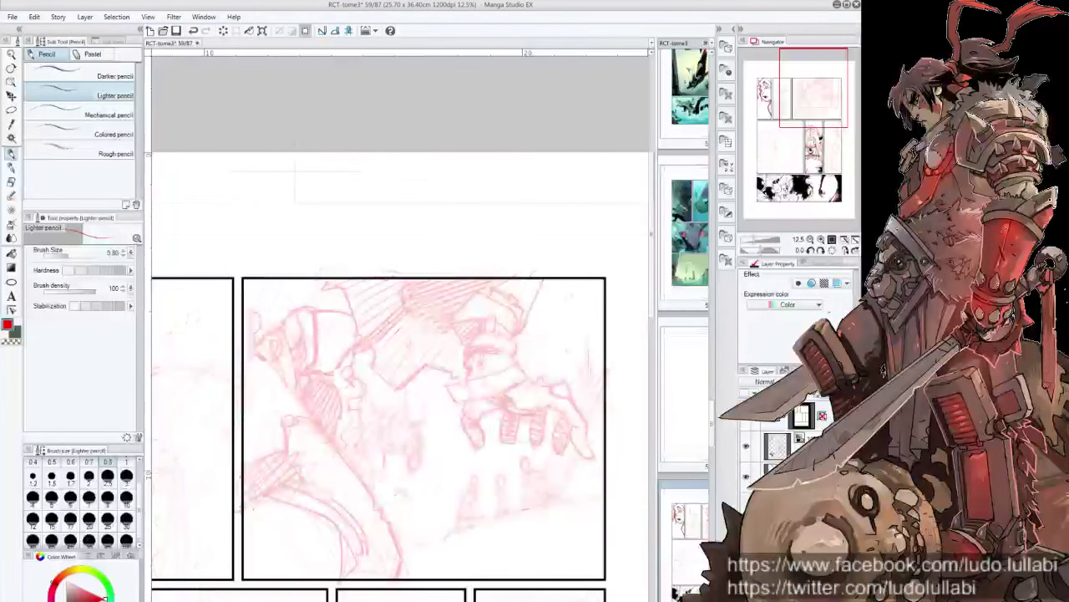
Step: Tint the rough layer light blue, select a drawing layer, and choose the Colored pencil
left_click(837, 282)
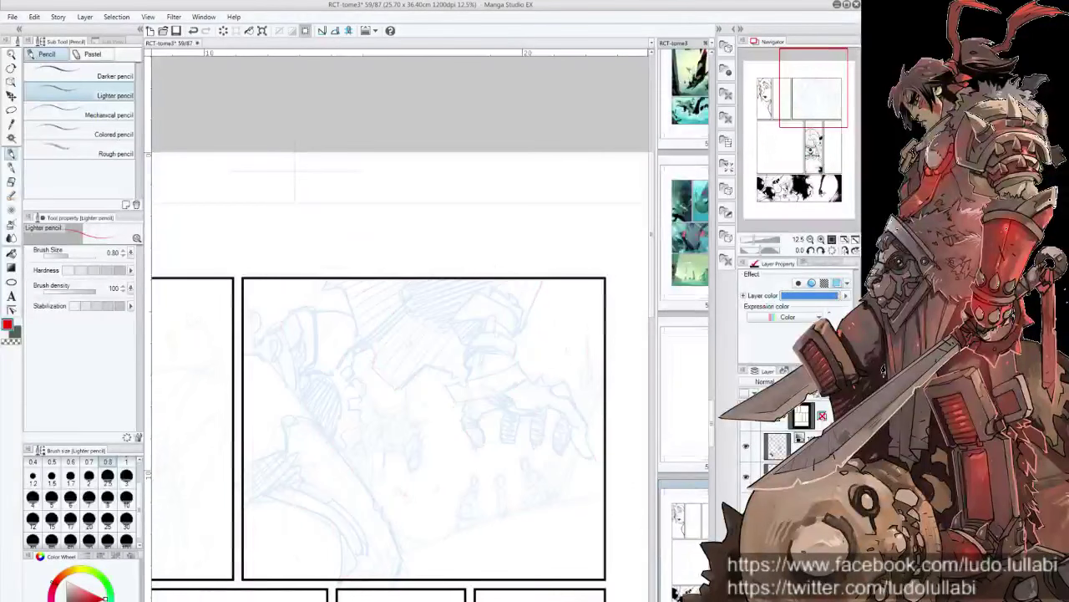
left_click(822, 409)
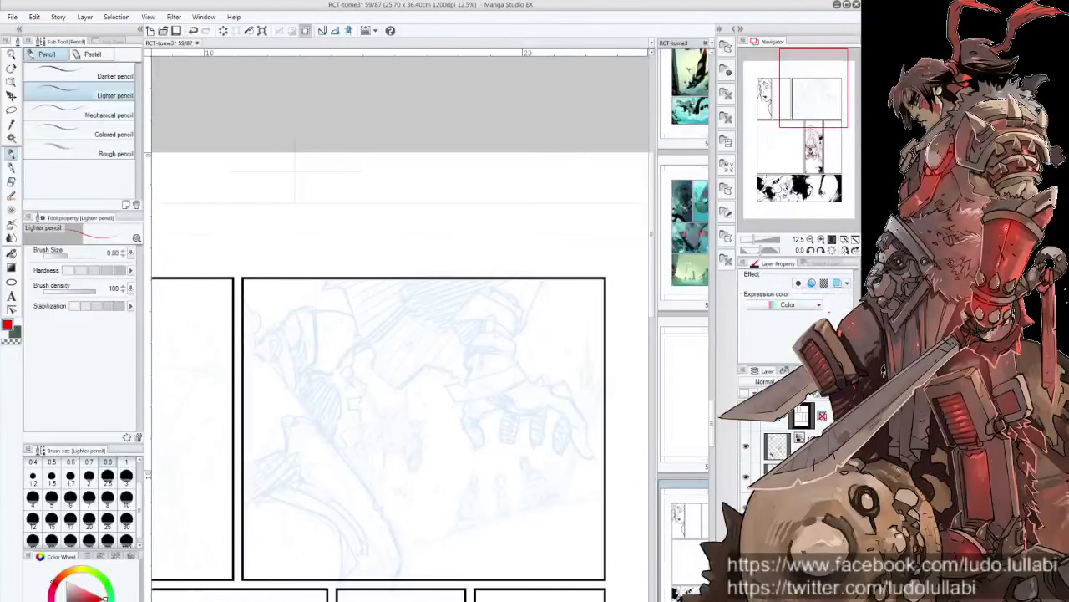
left_click(61, 132)
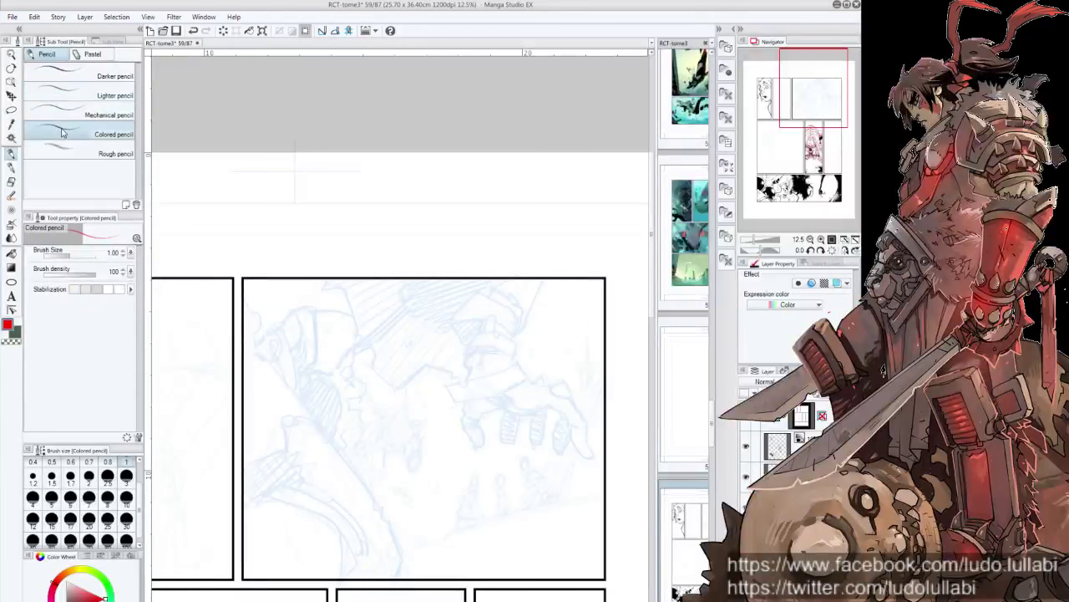
Step: Trace clean red contour lines along the forearm's lower left over the blue rough
left_click_drag(315, 420, 373, 493)
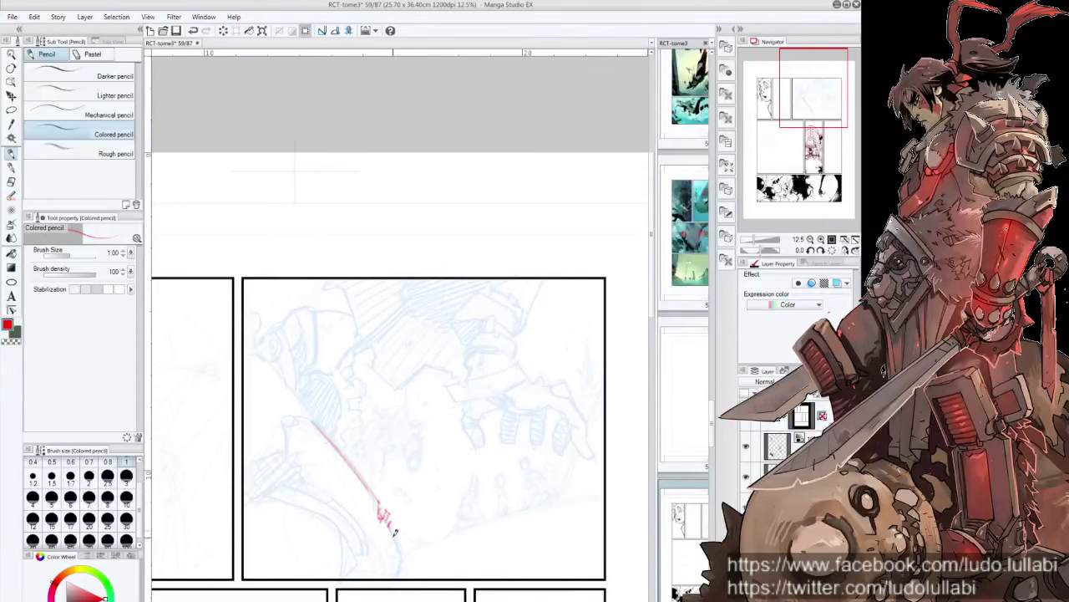
mouse_move(394, 536)
left_mouse_down()
mouse_move(390, 571)
mouse_move(437, 530)
left_mouse_up()
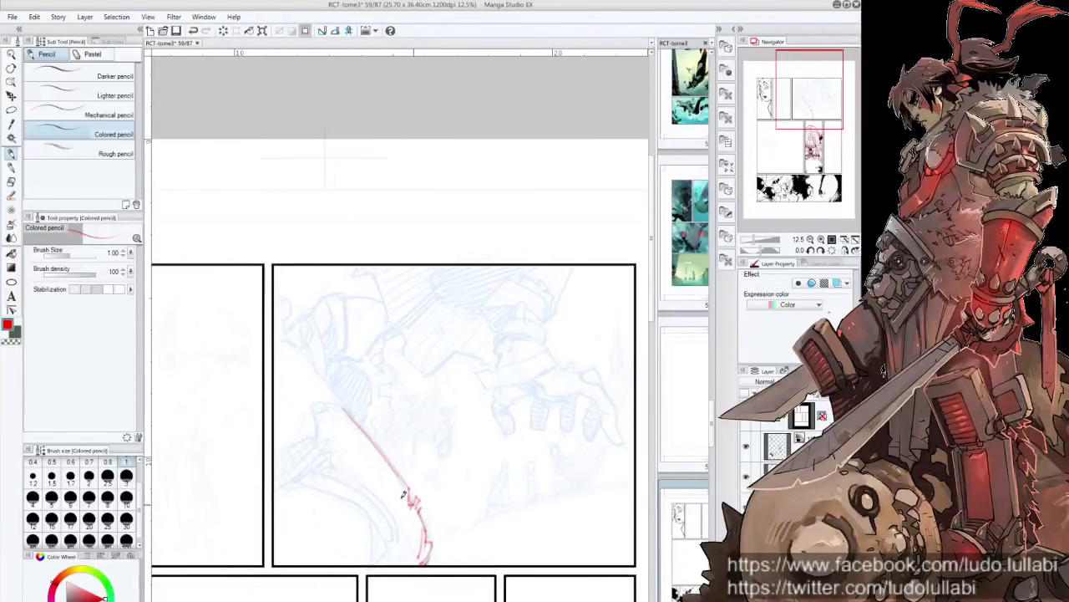
mouse_move(275, 487)
left_mouse_down()
mouse_move(292, 480)
mouse_move(371, 513)
mouse_move(390, 561)
left_mouse_up()
left_click_drag(326, 480, 386, 515)
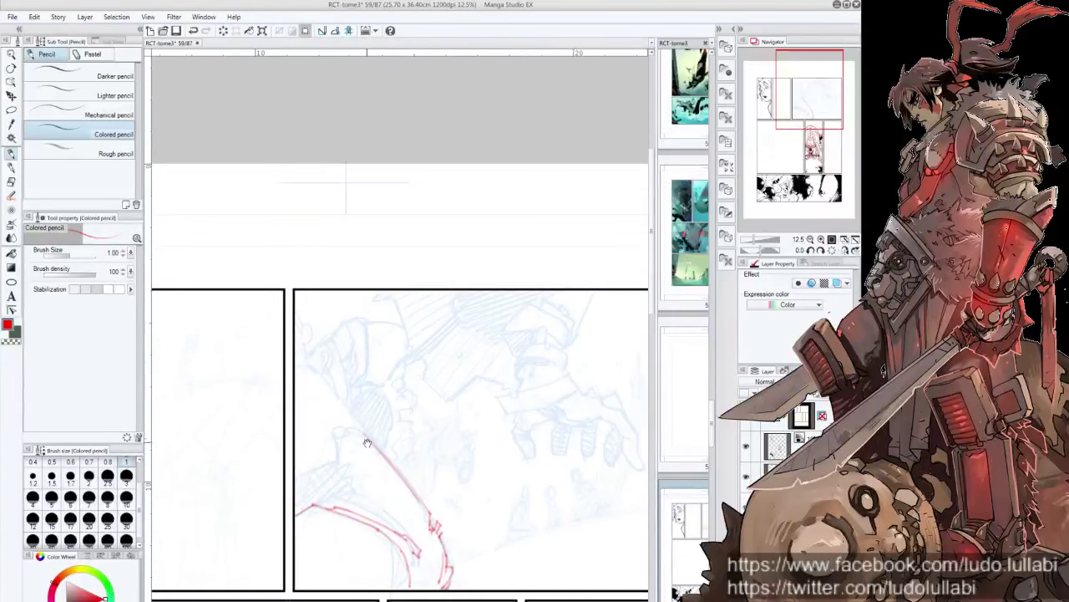
scroll(363, 447, "up", 1)
left_click_drag(300, 477, 328, 462)
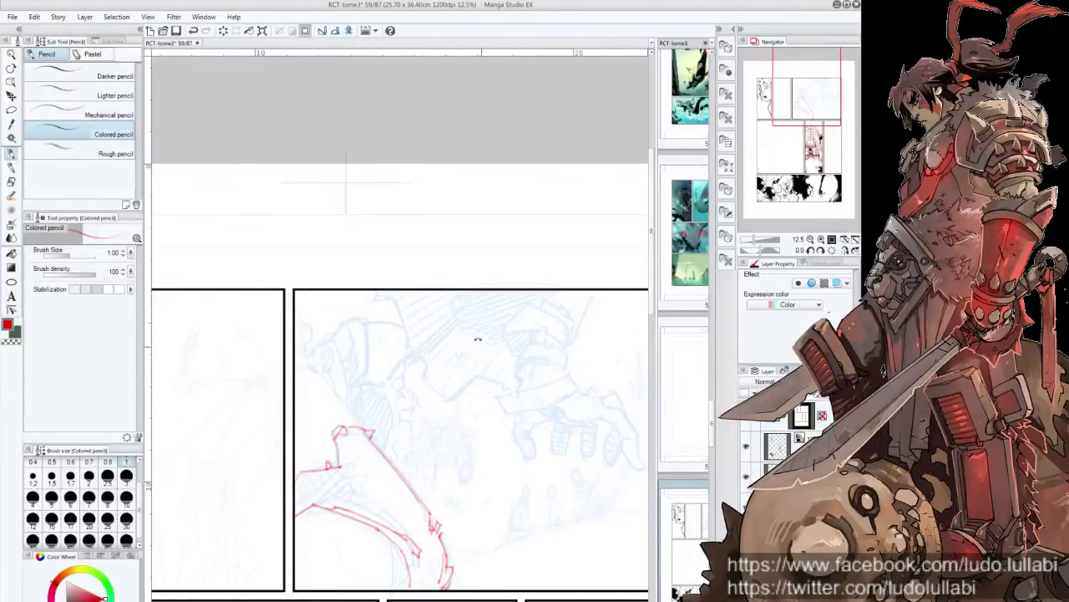
left_click_drag(478, 339, 384, 434)
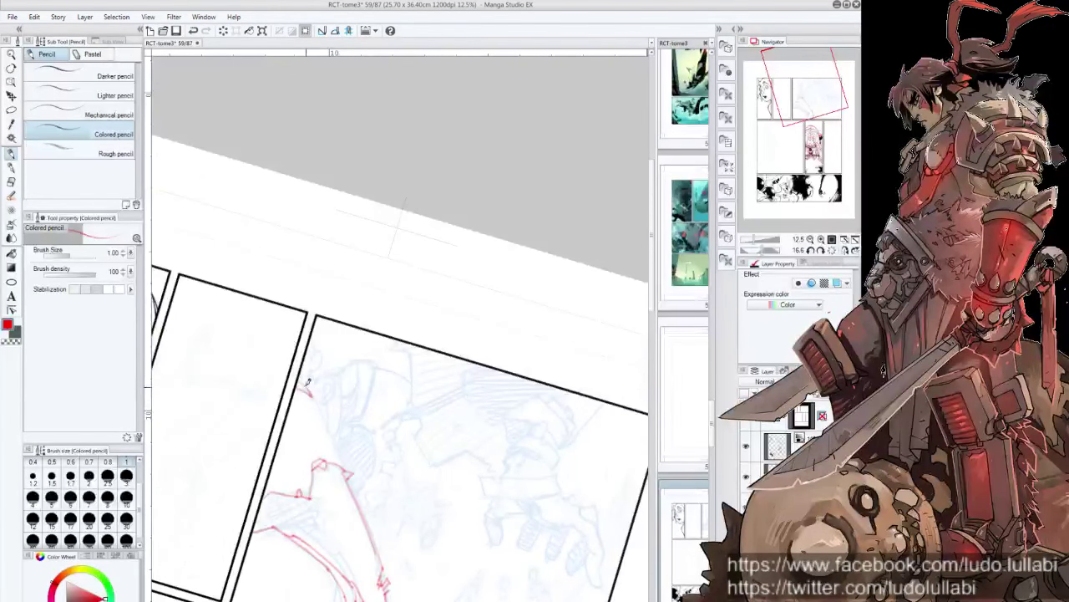
Step: Extend the forearm's jagged red contour lines
left_click_drag(314, 388, 360, 479)
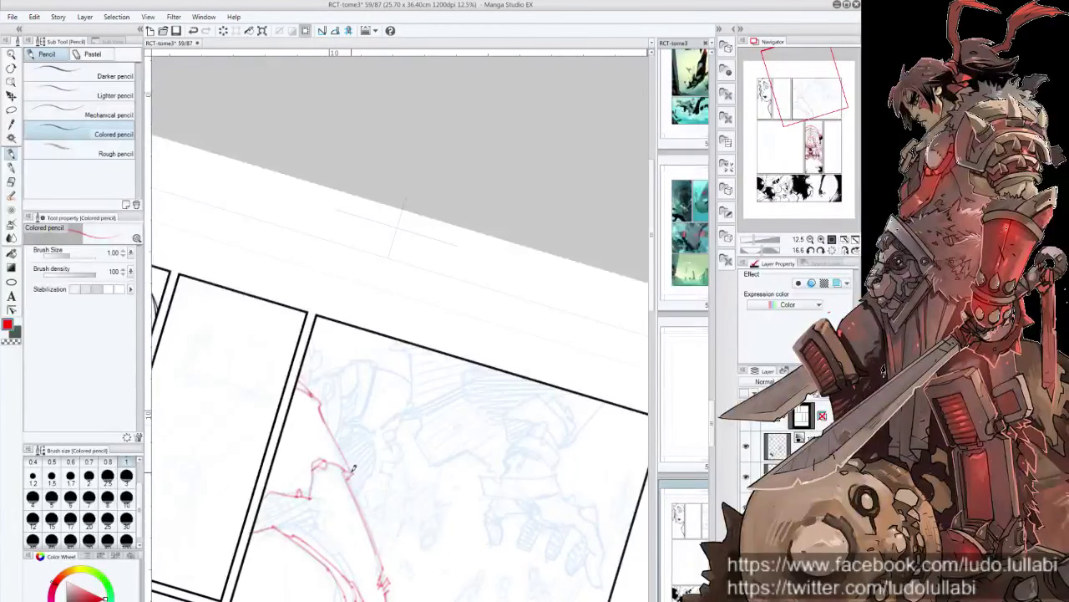
left_click_drag(370, 443, 397, 445)
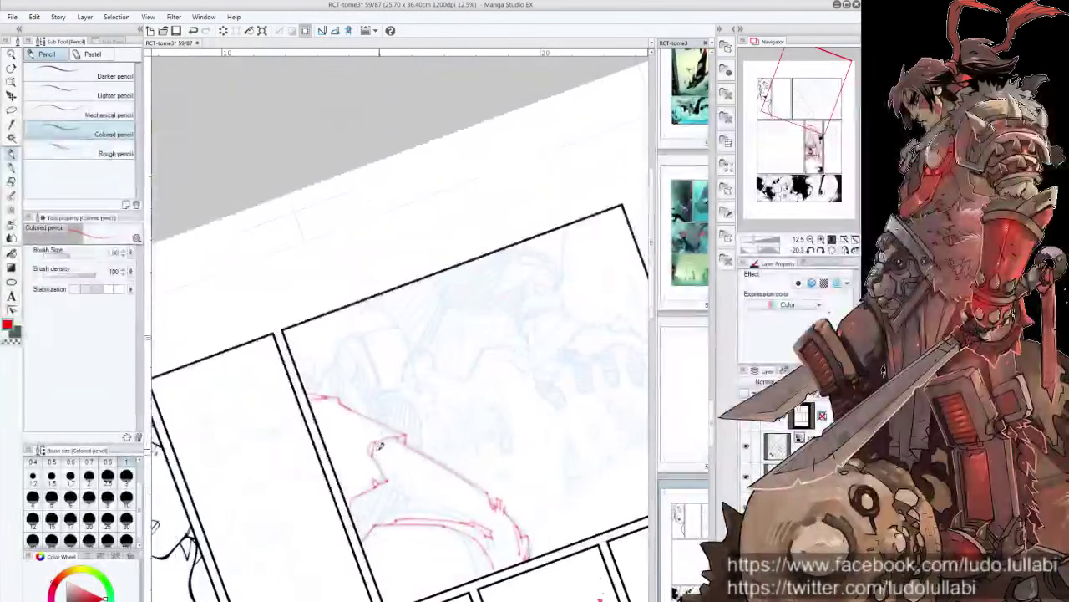
mouse_move(383, 441)
left_mouse_down()
mouse_move(403, 432)
mouse_move(389, 470)
left_mouse_up()
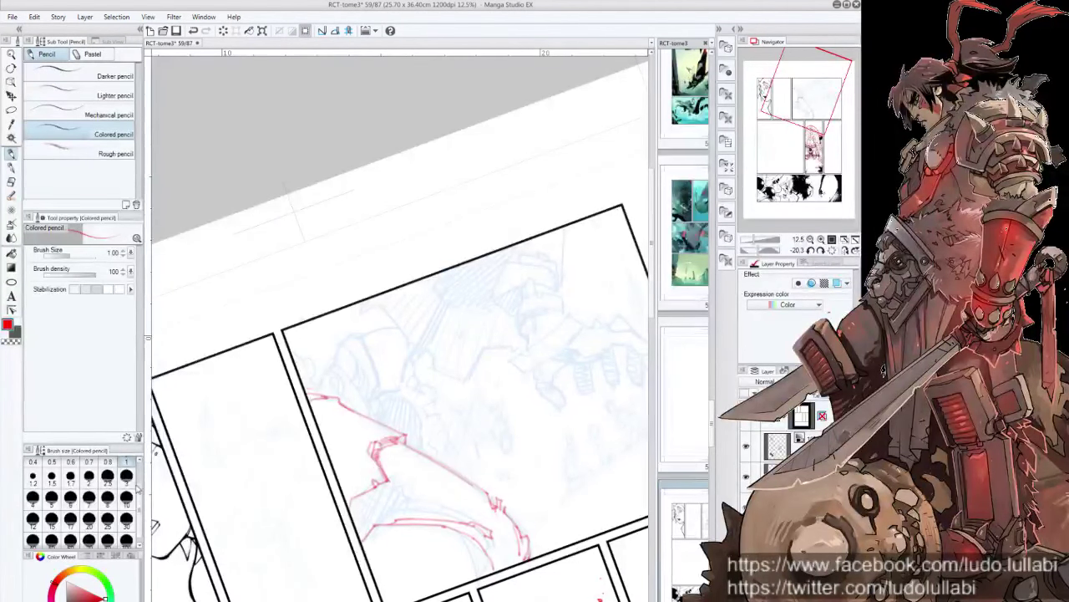
Step: Set the Colored pencil to 0.8 and lay dense red hatching over the forearm plates
left_click(108, 475)
left_click_drag(393, 468, 424, 423)
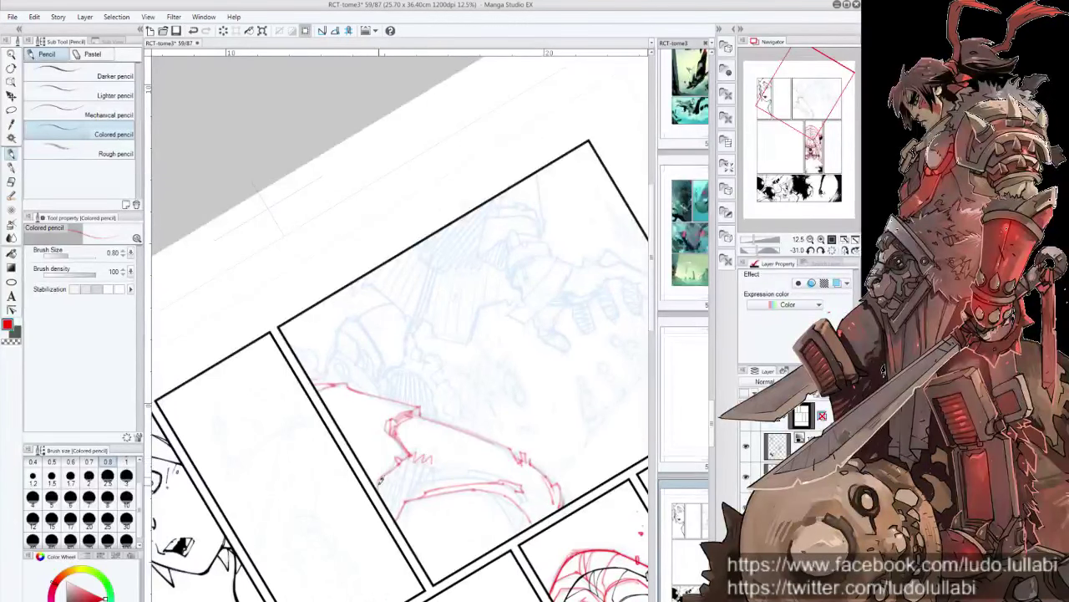
left_click_drag(386, 466, 386, 505)
mouse_move(412, 451)
left_mouse_down()
mouse_move(396, 517)
mouse_move(409, 502)
left_mouse_up()
mouse_move(434, 464)
left_mouse_down()
mouse_move(421, 496)
mouse_move(311, 452)
mouse_move(326, 460)
left_mouse_up()
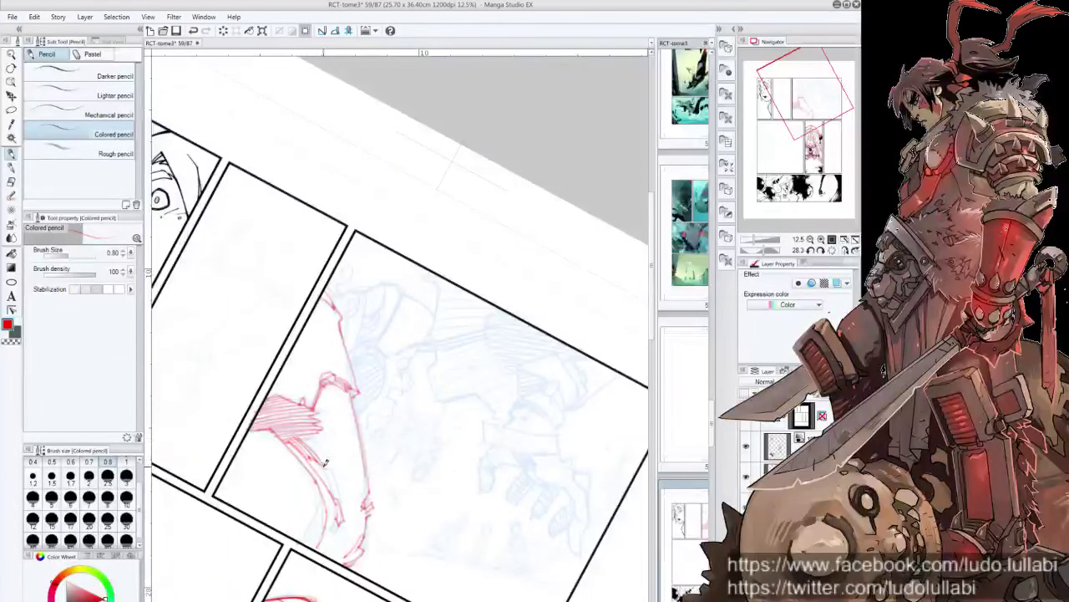
mouse_move(299, 426)
left_mouse_down()
mouse_move(328, 466)
mouse_move(320, 449)
mouse_move(415, 454)
mouse_move(429, 420)
left_mouse_up()
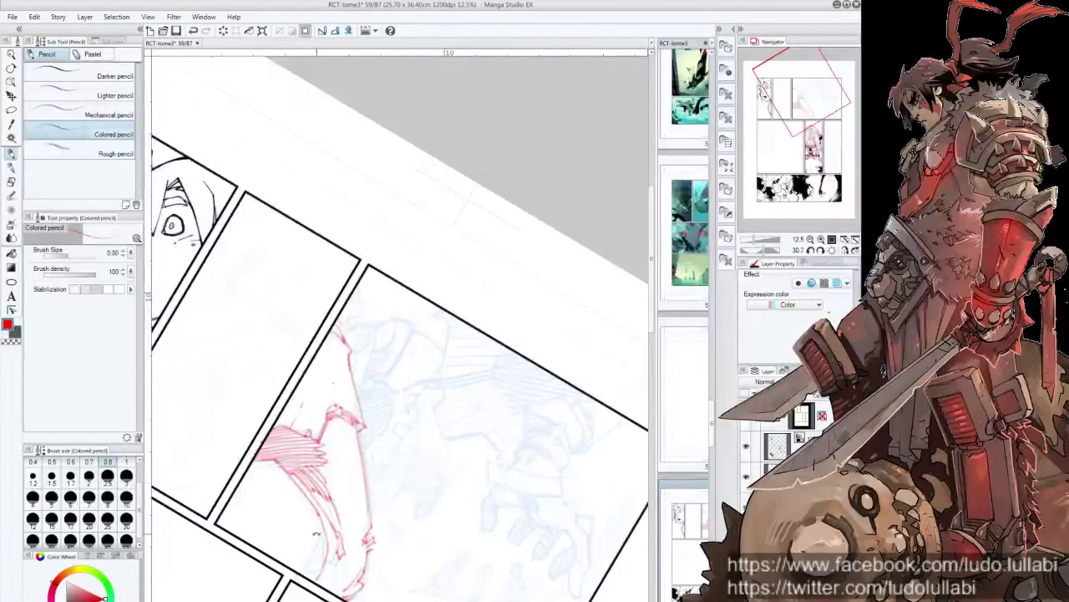
left_click_drag(345, 475, 373, 537)
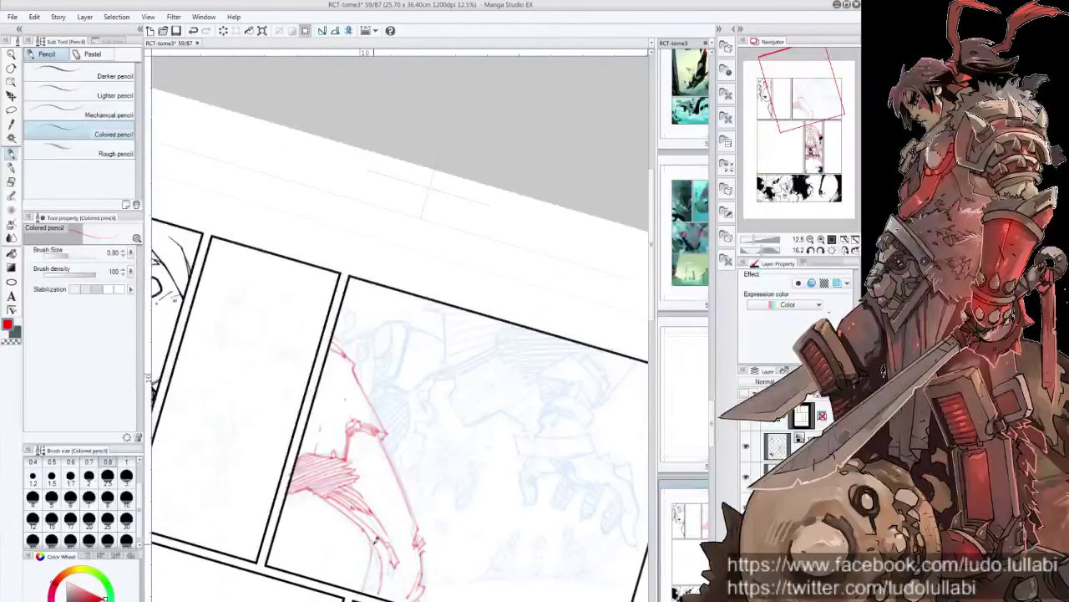
Step: Level the canvas and outline the fist's top edge in red
scroll(405, 524, "down", 2)
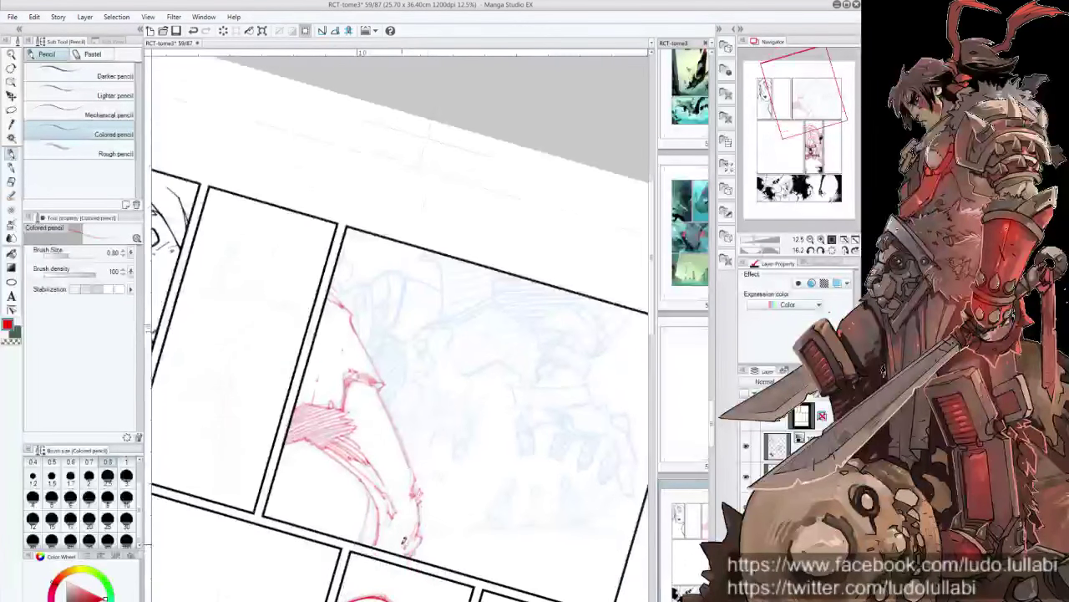
double_click(443, 443)
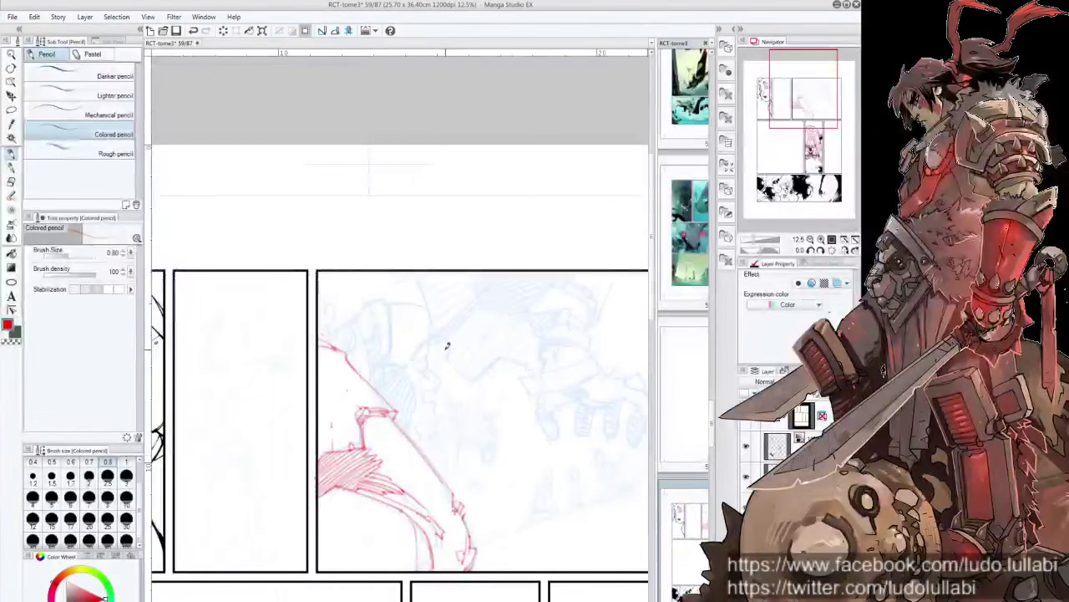
scroll(440, 447, "up", 4)
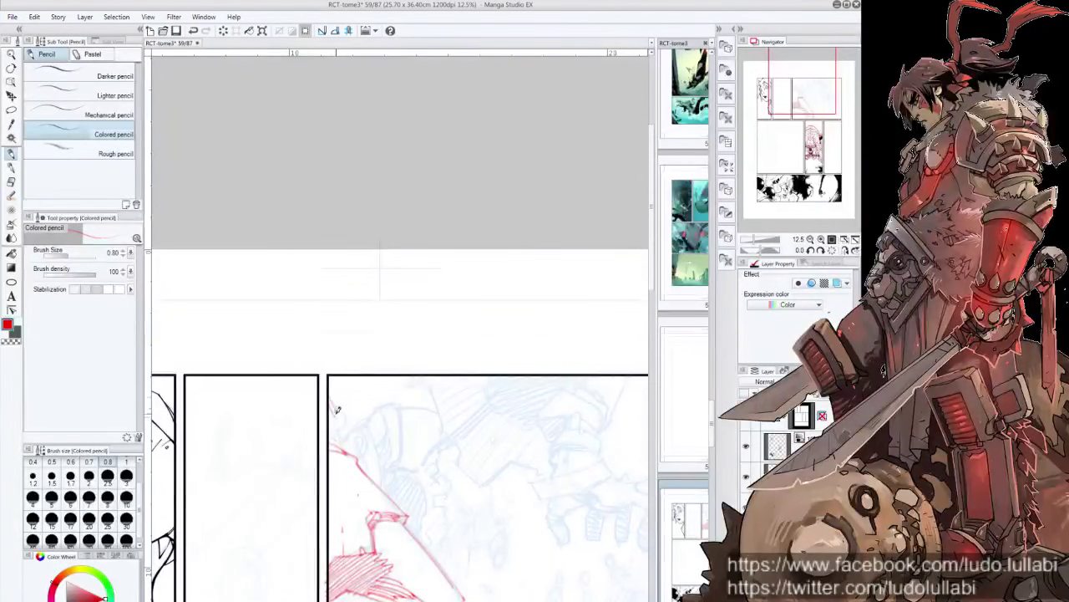
left_click_drag(346, 421, 335, 414)
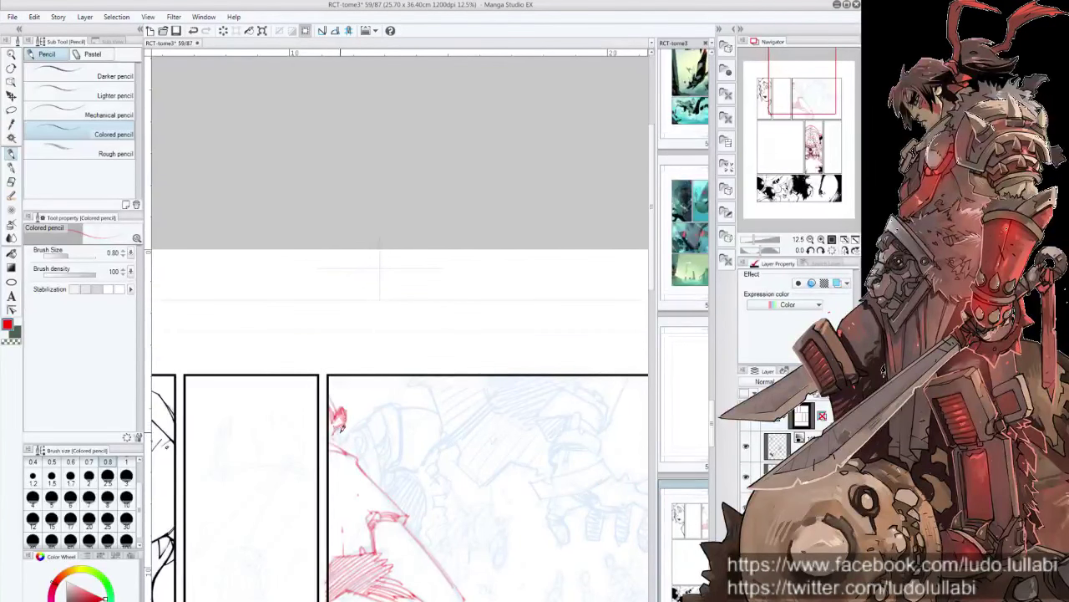
left_click_drag(338, 423, 347, 434)
left_click_drag(466, 407, 444, 425)
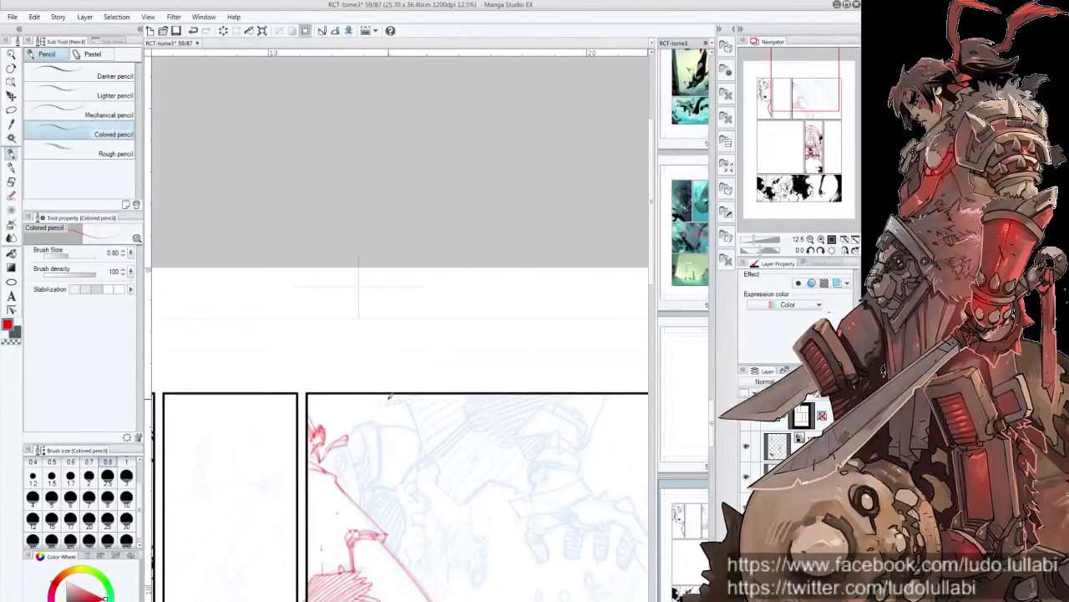
mouse_move(389, 402)
left_mouse_down()
mouse_move(411, 404)
mouse_move(422, 443)
left_mouse_up()
Step: Draw the red knuckle contour and the gauntlet's top edge
left_click_drag(553, 388, 480, 401)
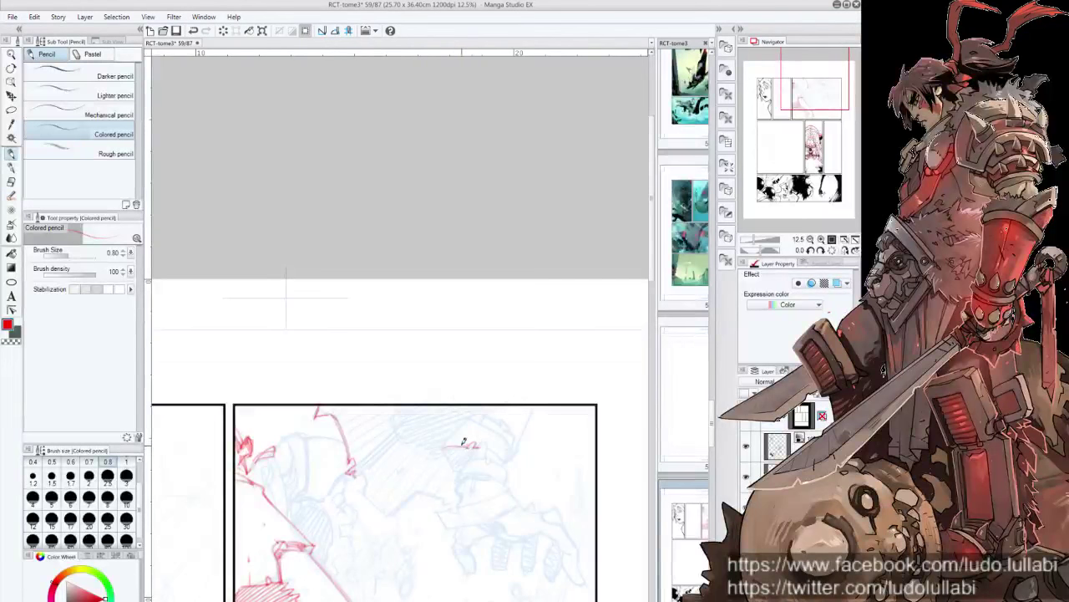
left_click_drag(444, 447, 479, 444)
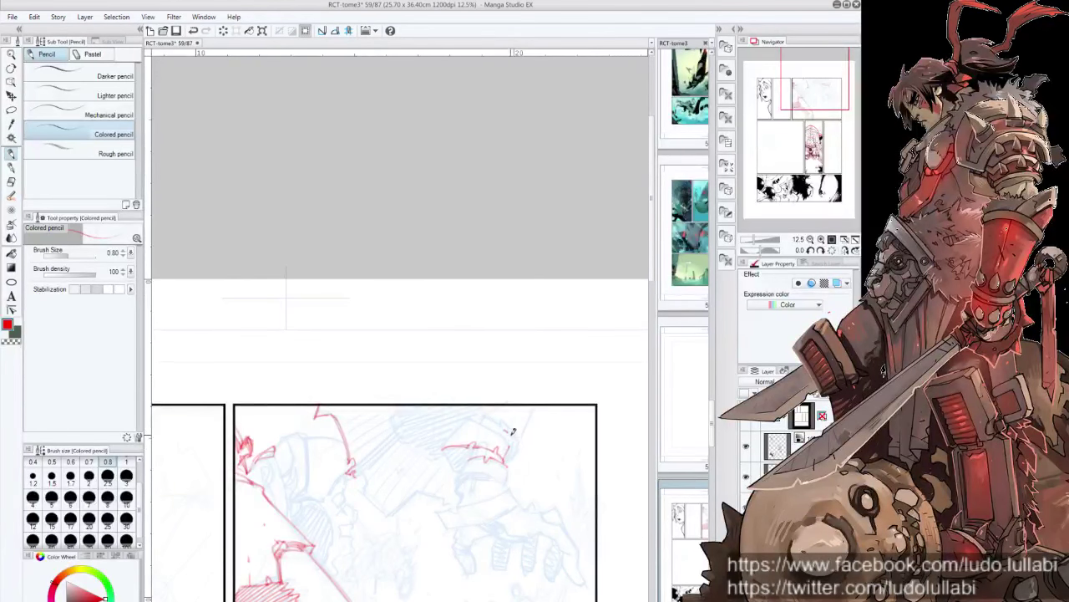
left_click_drag(511, 444, 509, 455)
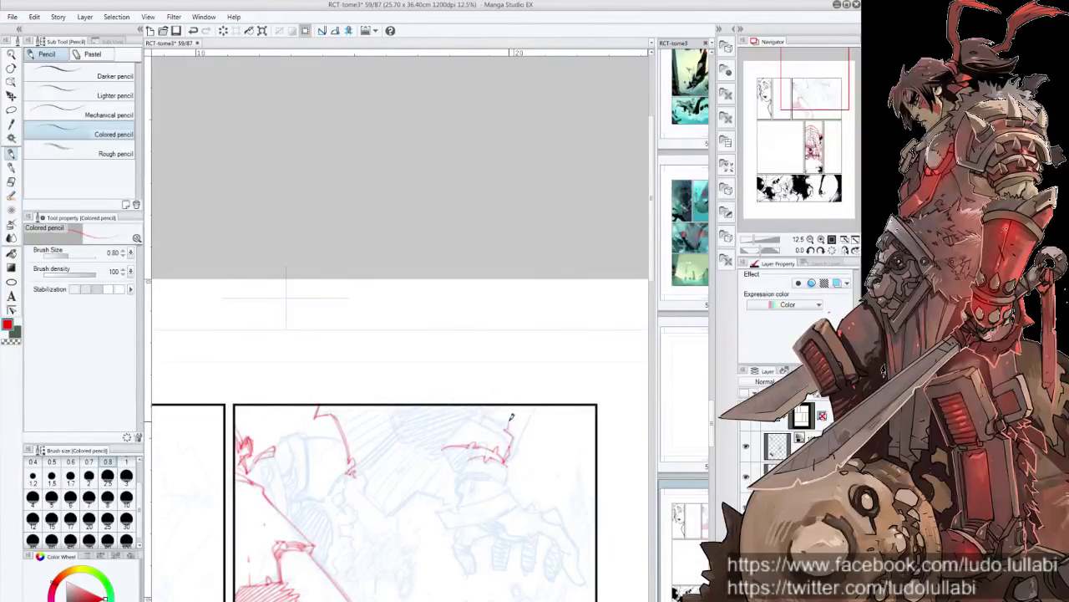
mouse_move(505, 422)
left_mouse_down()
mouse_move(471, 408)
mouse_move(516, 449)
left_mouse_up()
Step: Ink the gauntlet plates, a line below them, and a stroke near the fingers
left_click_drag(473, 301, 467, 409)
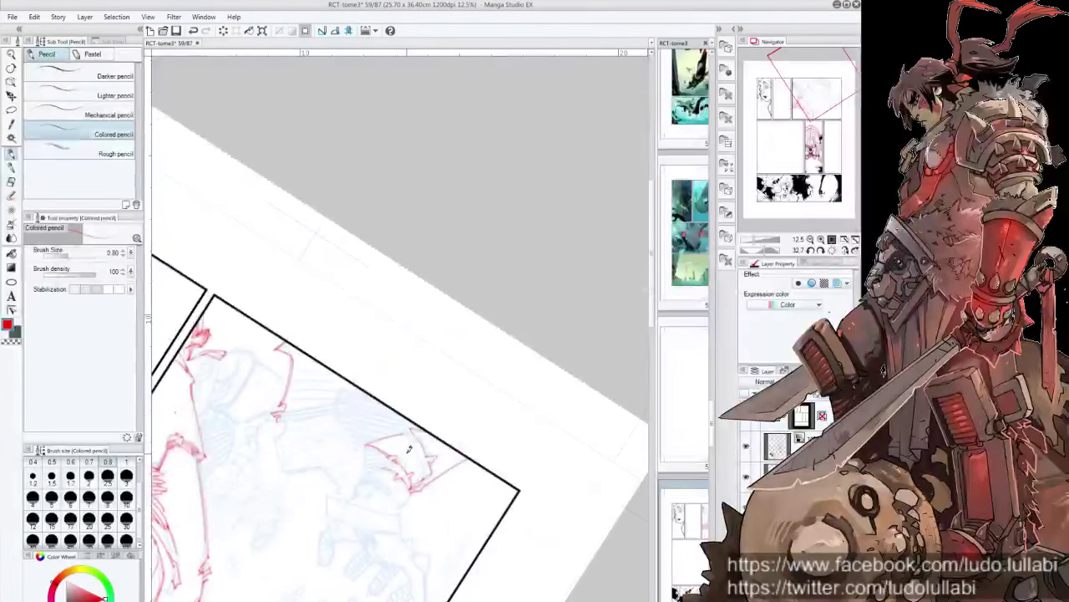
left_click_drag(403, 428, 427, 458)
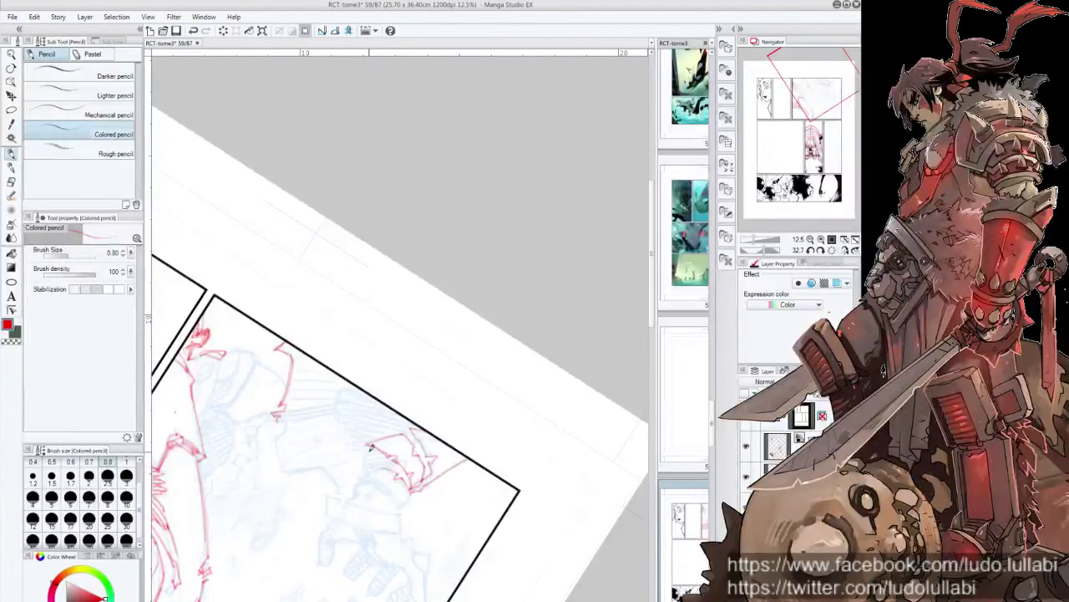
left_click_drag(365, 391, 480, 486)
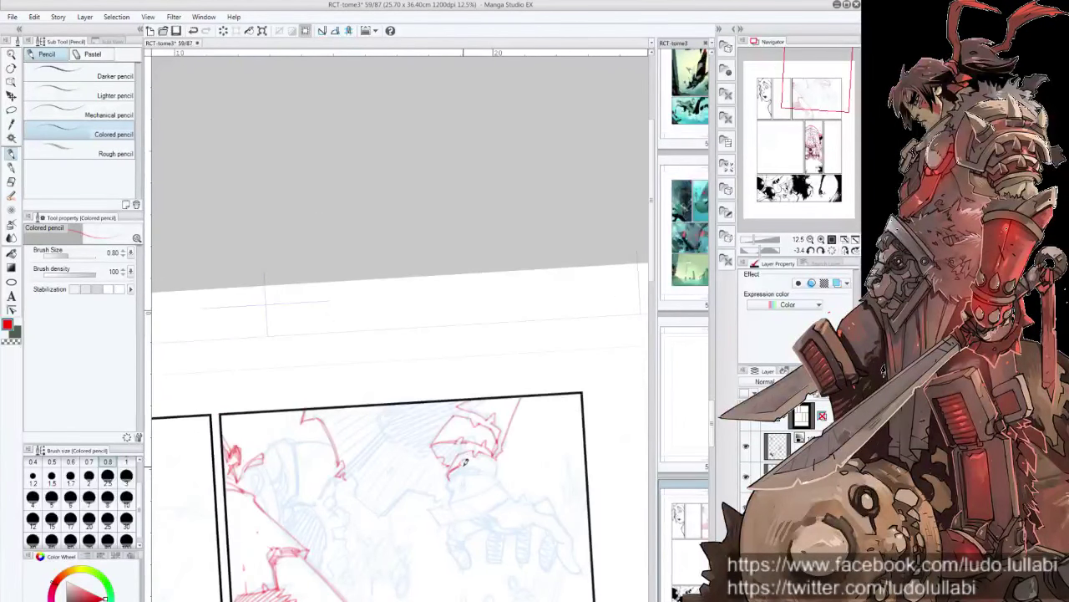
left_click_drag(477, 460, 488, 467)
left_click_drag(488, 438, 460, 440)
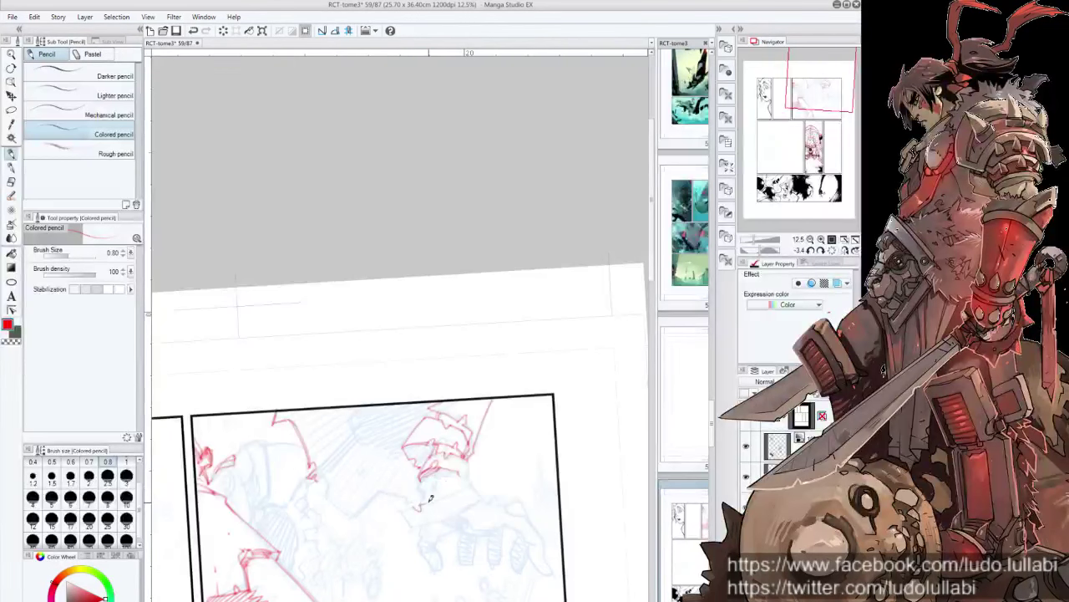
left_click_drag(423, 501, 470, 478)
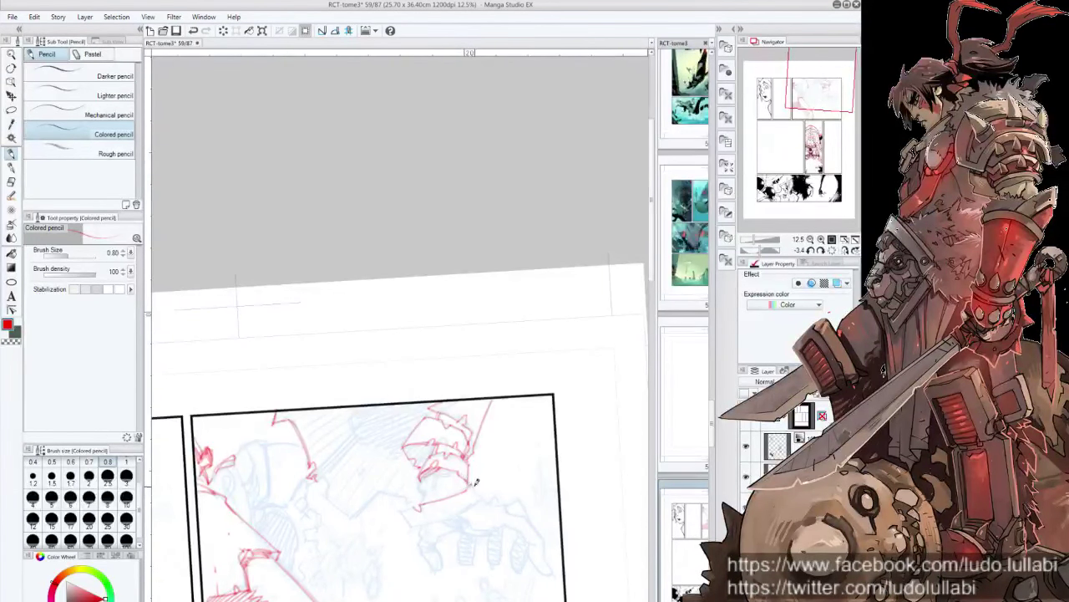
mouse_move(462, 502)
left_mouse_down()
mouse_move(489, 465)
mouse_move(454, 419)
left_mouse_up()
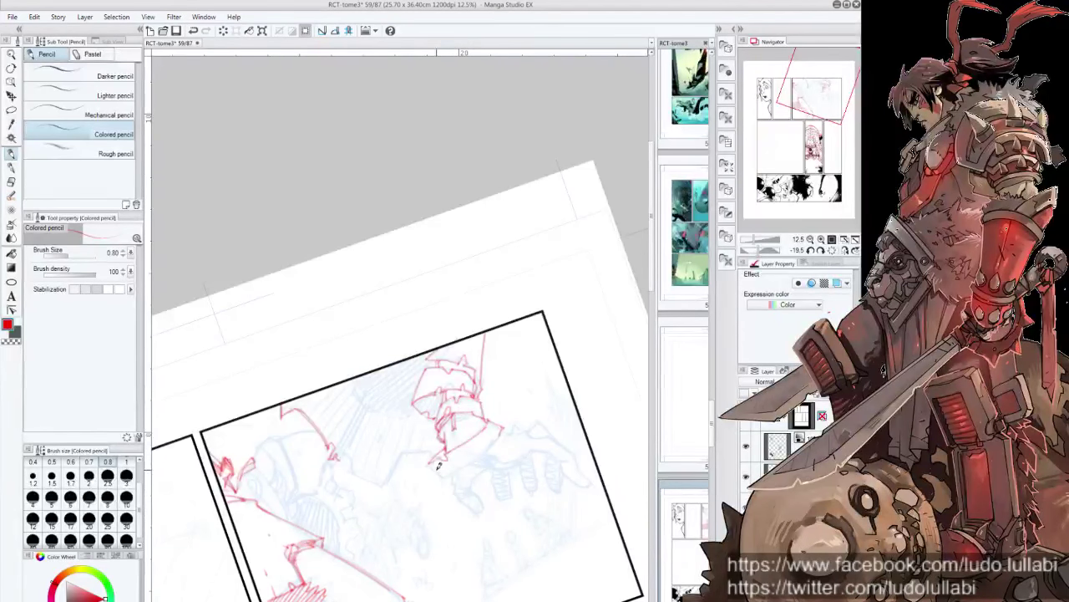
mouse_move(445, 474)
left_mouse_down()
mouse_move(473, 457)
mouse_move(490, 389)
mouse_move(381, 466)
left_mouse_up()
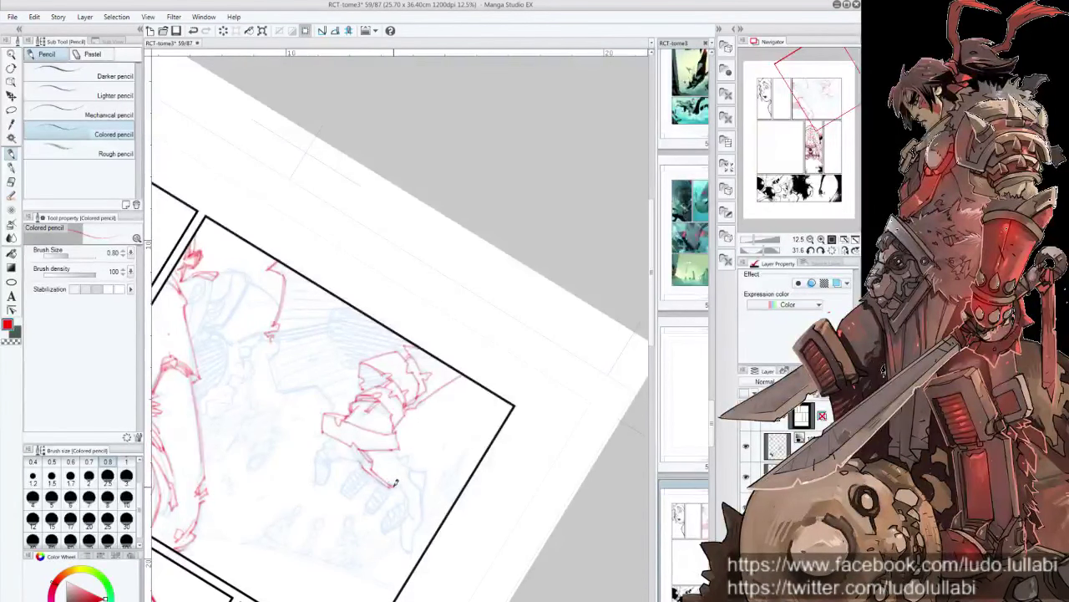
Step: Extend the gauntlet edge line and add a short red finger stroke with the view upright
left_click_drag(407, 495, 409, 550)
scroll(429, 472, "up", 1)
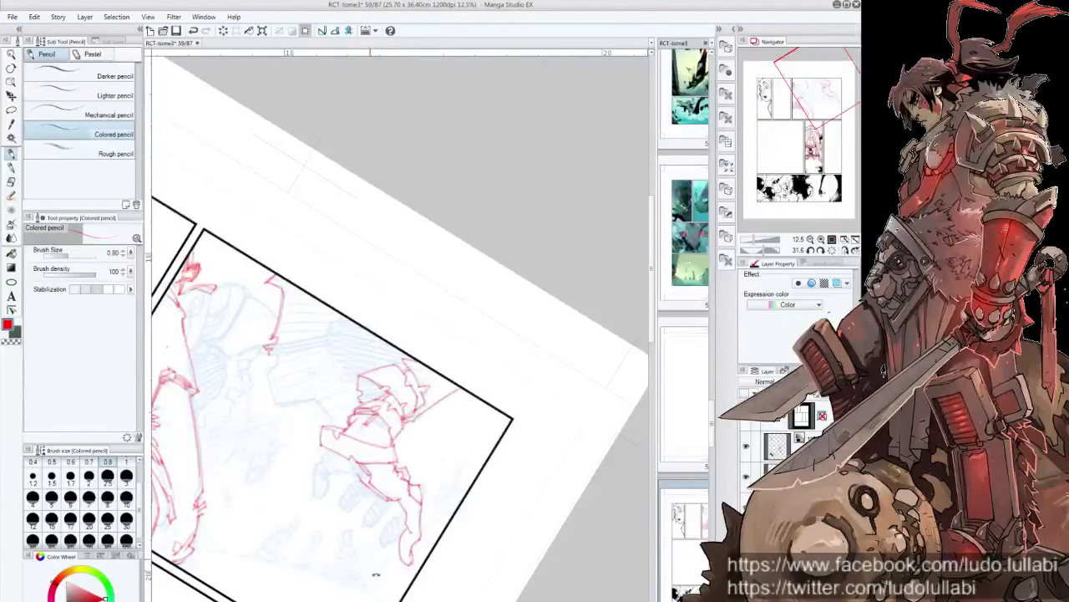
left_click_drag(407, 474, 487, 451)
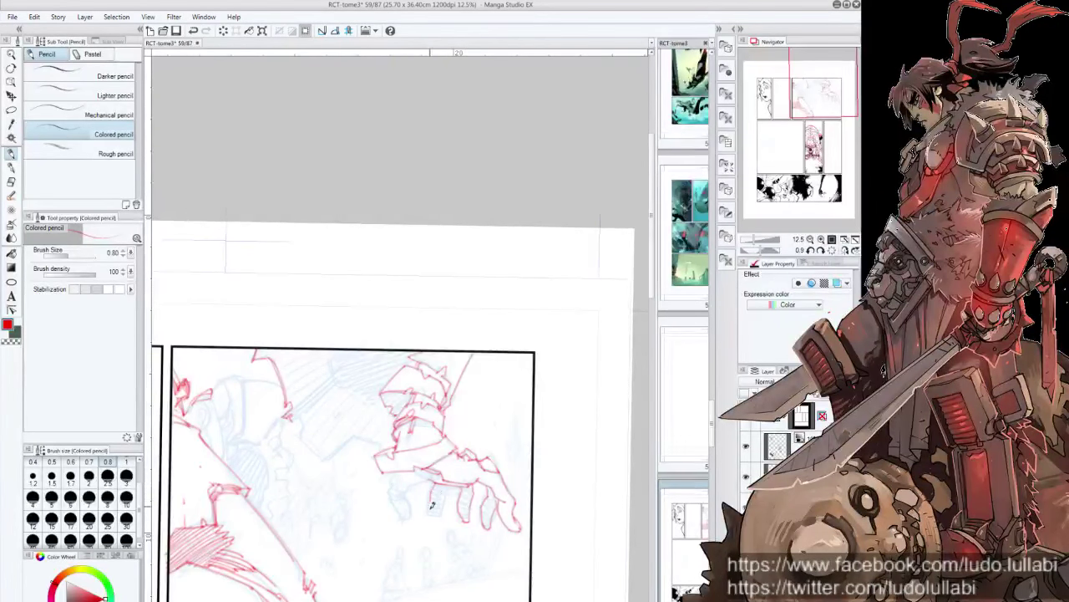
left_click_drag(448, 486, 444, 506)
Step: Mirror the canvas view and hatch the fingers and index finger in red
key("h")
mouse_move(387, 482)
left_mouse_down()
mouse_move(405, 439)
mouse_move(410, 481)
mouse_move(435, 476)
mouse_move(420, 516)
mouse_move(431, 494)
left_mouse_up()
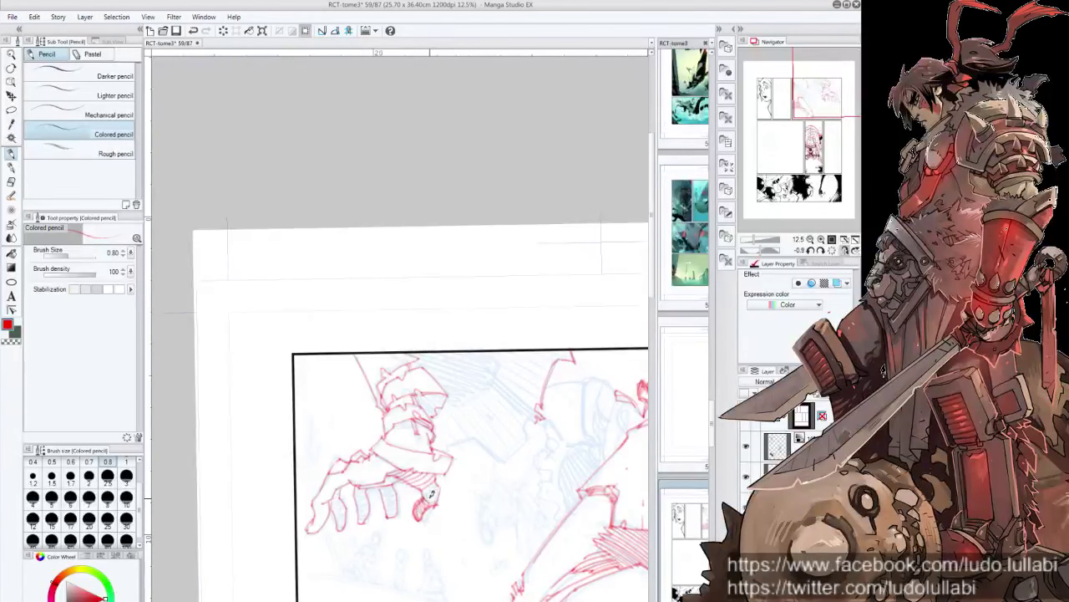
mouse_move(373, 233)
left_mouse_down()
mouse_move(288, 447)
mouse_move(283, 418)
mouse_move(298, 408)
left_mouse_up()
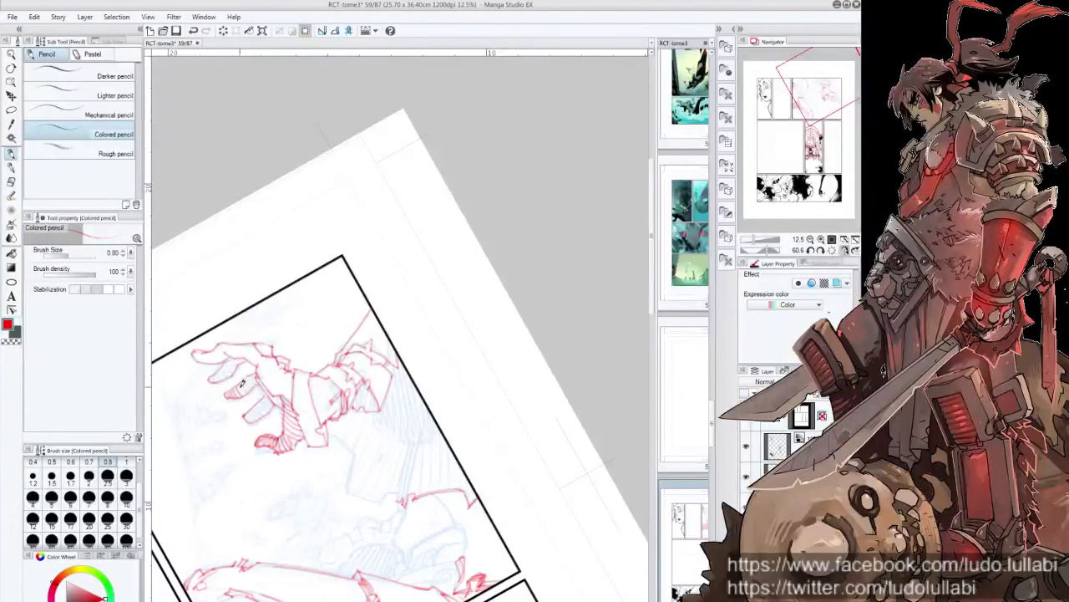
left_click_drag(241, 383, 256, 390)
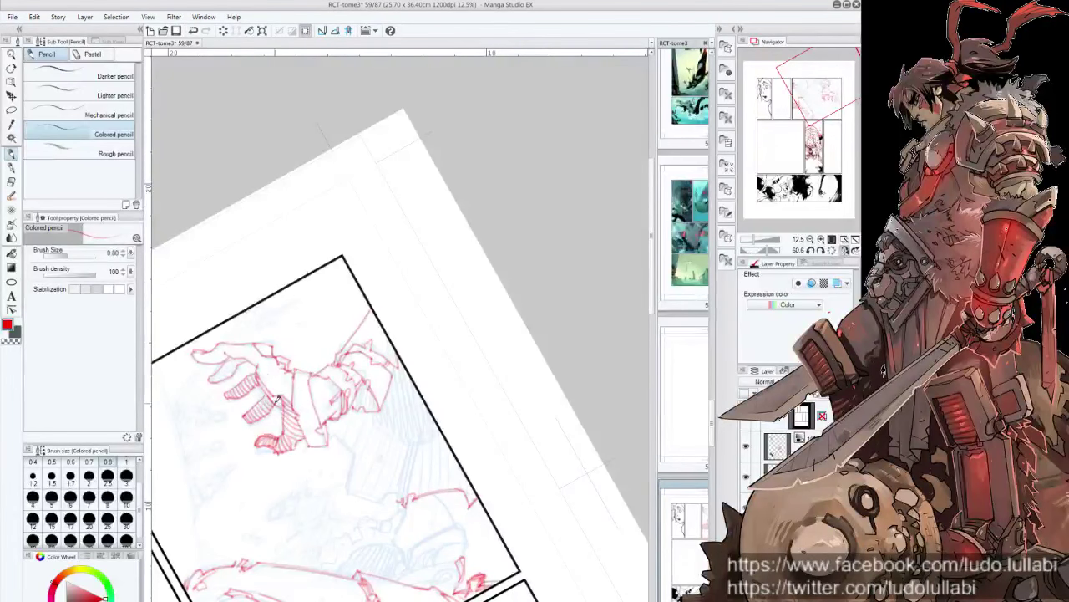
left_click_drag(242, 316, 272, 358)
left_click_drag(241, 419, 272, 397)
Step: Straighten the view and begin red hatching on and right of the helmet
key("ctrl+at")
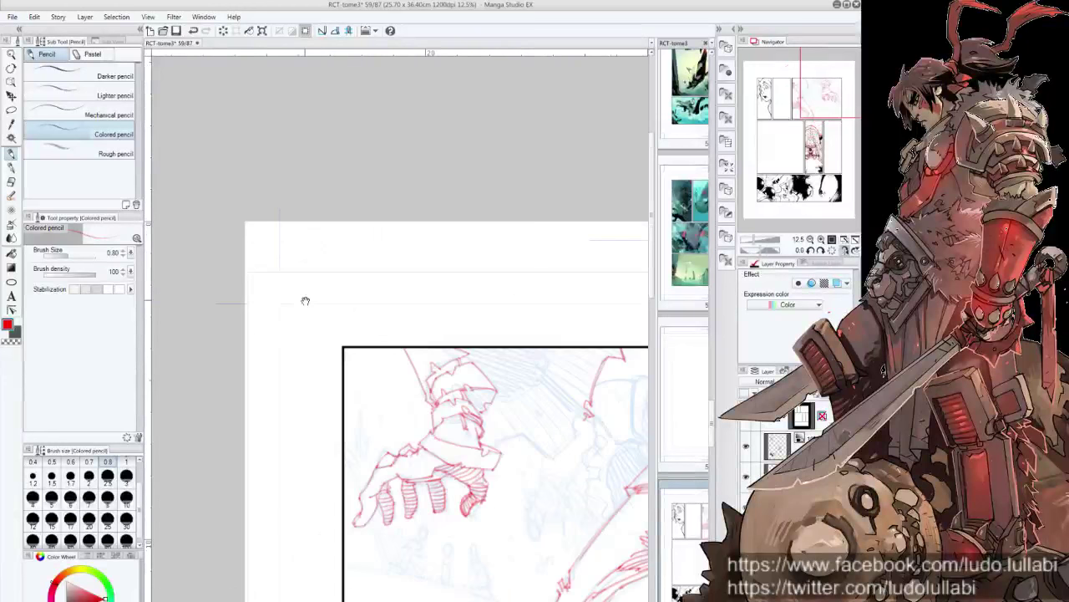
left_click_drag(464, 364, 337, 328)
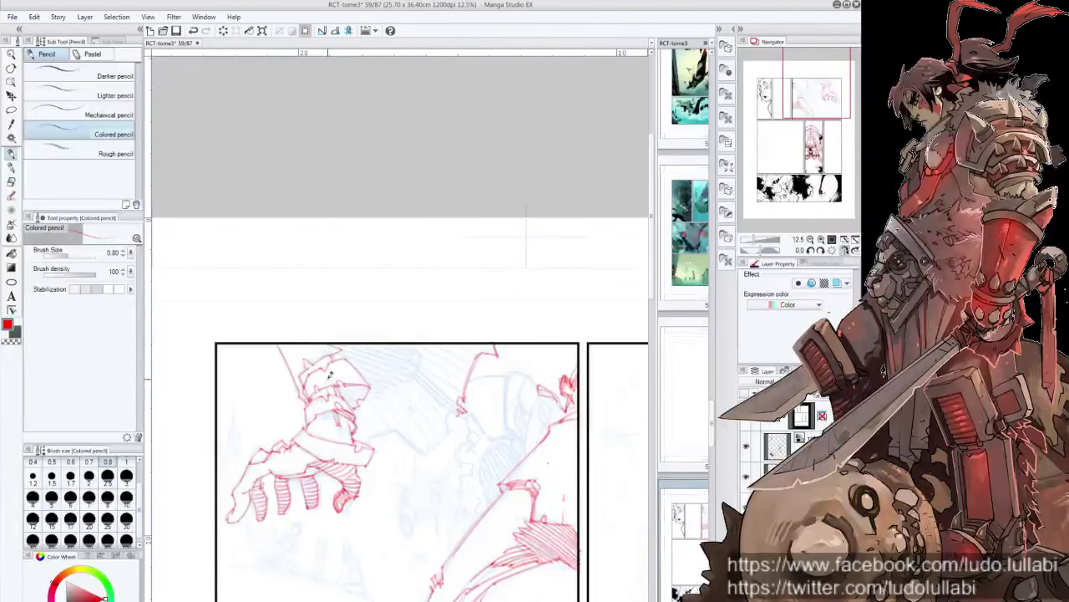
mouse_move(341, 381)
left_mouse_down()
mouse_move(354, 406)
mouse_move(359, 384)
left_mouse_up()
mouse_move(416, 325)
left_mouse_down()
mouse_move(439, 329)
mouse_move(403, 304)
left_mouse_up()
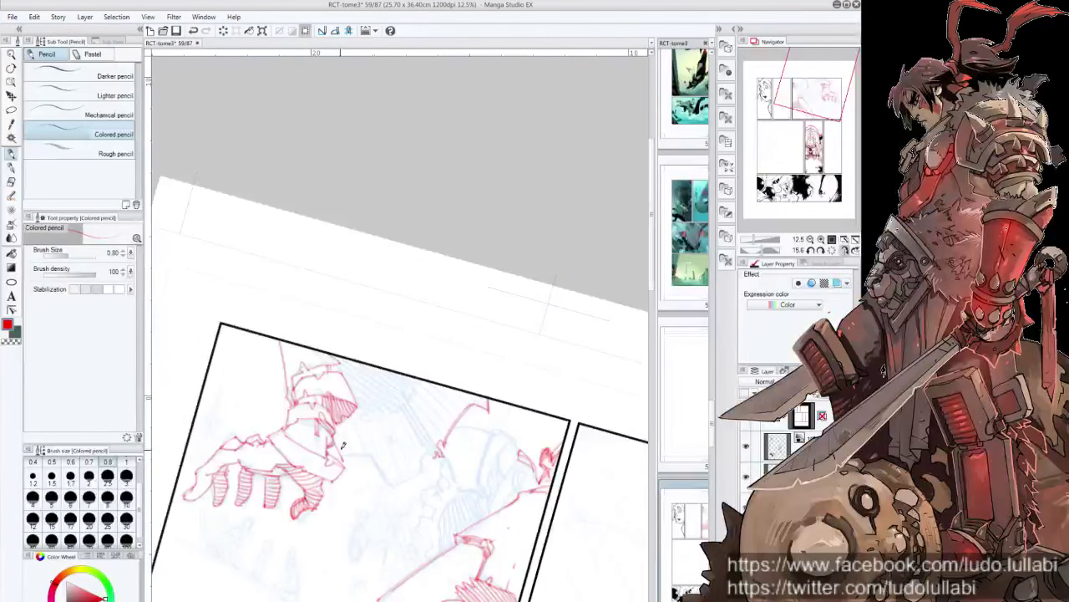
mouse_move(337, 436)
left_mouse_down()
mouse_move(349, 470)
mouse_move(376, 449)
mouse_move(406, 492)
mouse_move(429, 456)
left_mouse_up()
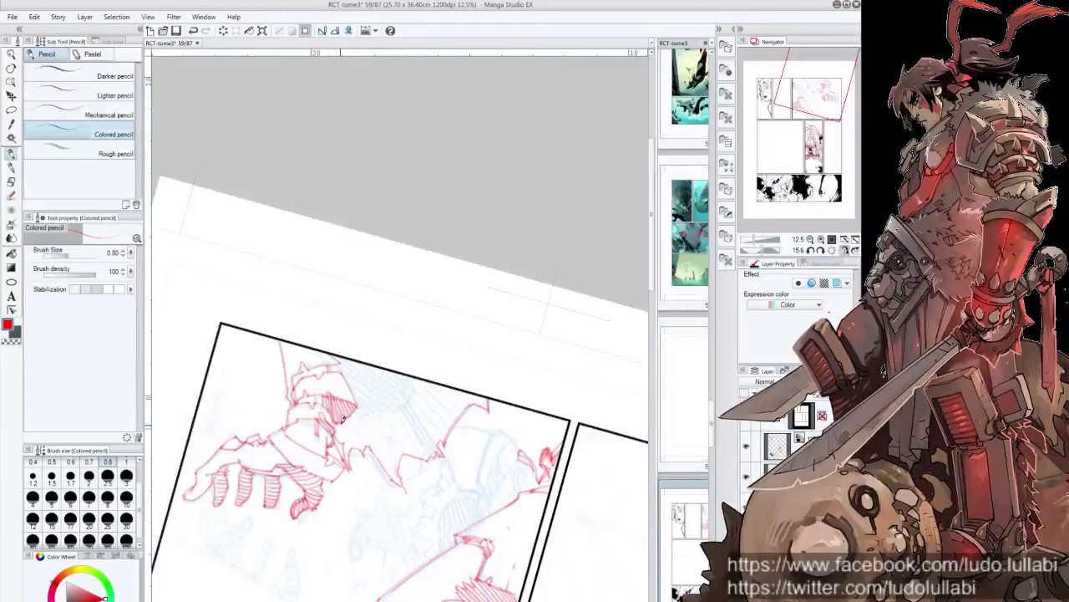
mouse_move(337, 416)
left_mouse_down()
mouse_move(346, 436)
mouse_move(357, 426)
mouse_move(381, 451)
left_mouse_up()
Step: Lay diagonal red hatching across the helmet's right side
mouse_move(371, 409)
left_mouse_down()
mouse_move(403, 466)
mouse_move(394, 437)
mouse_move(416, 456)
left_mouse_up()
left_click_drag(401, 416, 430, 458)
mouse_move(398, 398)
left_mouse_down()
mouse_move(438, 455)
mouse_move(441, 445)
left_mouse_up()
left_click_drag(408, 395, 350, 425)
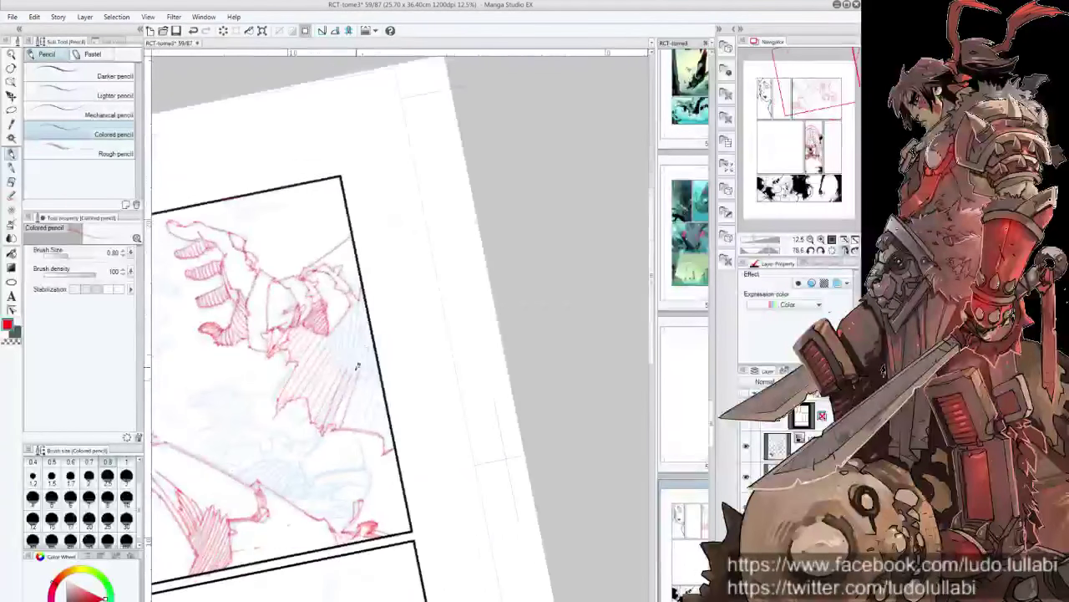
mouse_move(367, 364)
left_mouse_down()
mouse_move(355, 426)
mouse_move(364, 419)
left_mouse_up()
left_click_drag(372, 383, 369, 432)
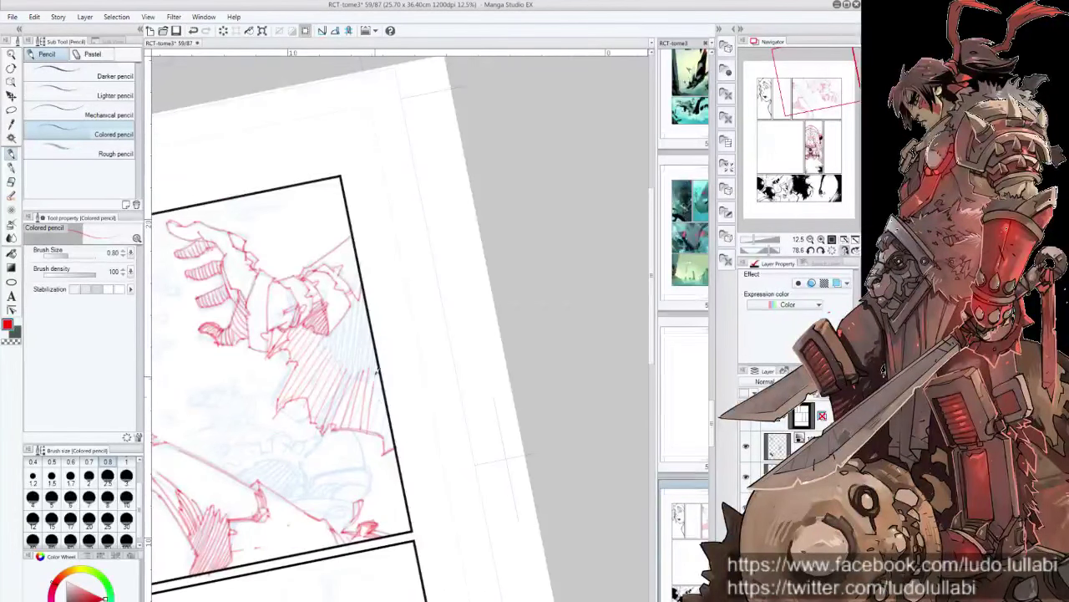
left_click_drag(384, 365, 378, 431)
Step: Add vertical red hatching along the helmet's right edge
mouse_move(386, 391)
left_mouse_down()
mouse_move(387, 452)
mouse_move(396, 351)
mouse_move(478, 285)
mouse_move(382, 291)
left_mouse_up()
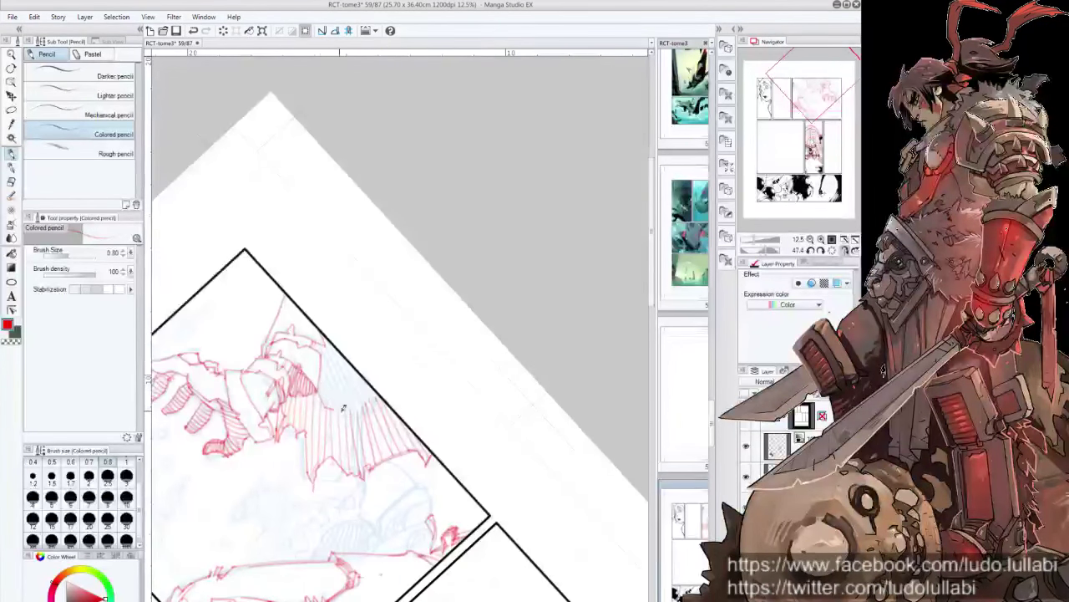
left_click_drag(321, 382, 341, 413)
mouse_move(325, 353)
left_mouse_down()
mouse_move(349, 415)
mouse_move(355, 408)
left_mouse_up()
left_click_drag(315, 334, 344, 399)
left_click_drag(341, 360, 364, 417)
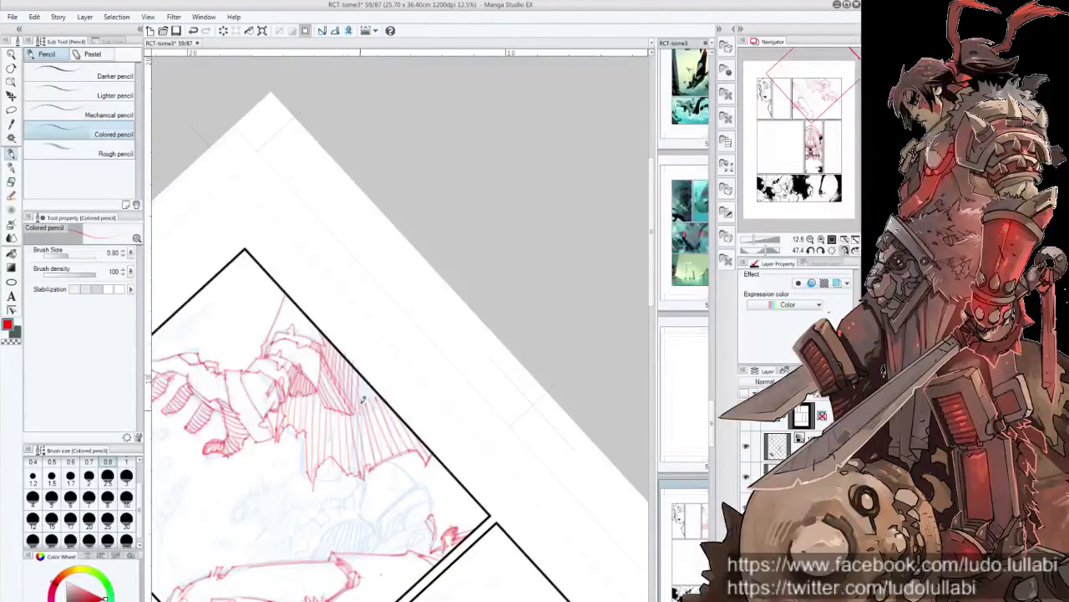
mouse_move(362, 378)
left_mouse_down()
mouse_move(372, 413)
mouse_move(323, 437)
left_mouse_up()
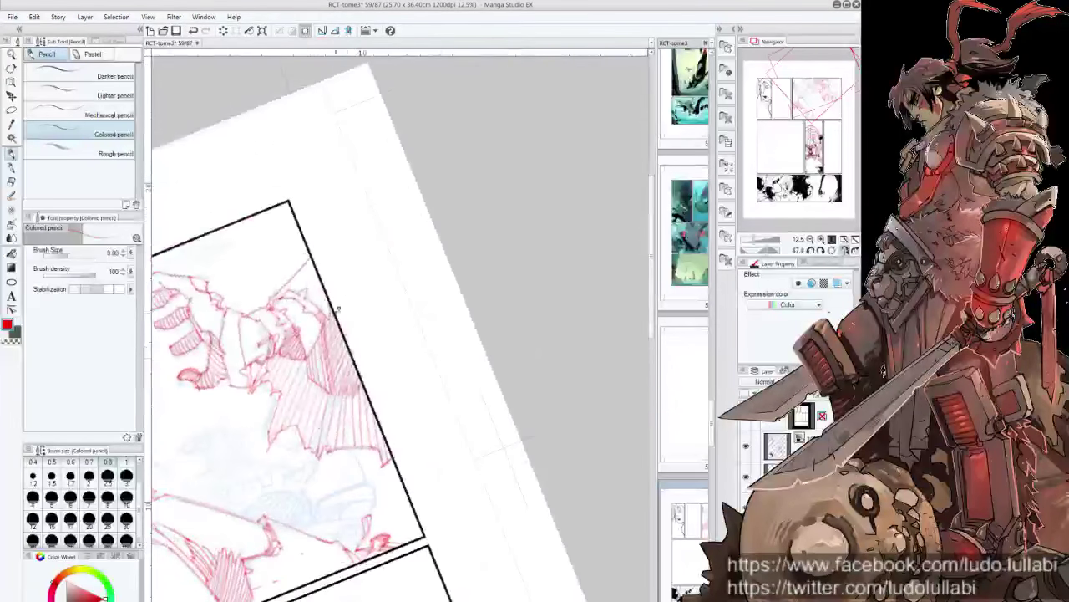
Step: Hatch the helmet's right side and edge with red pencil strokes and small details
left_click_drag(335, 395, 322, 453)
mouse_move(336, 373)
left_mouse_down()
mouse_move(313, 455)
mouse_move(316, 432)
mouse_move(484, 498)
mouse_move(402, 377)
left_mouse_up()
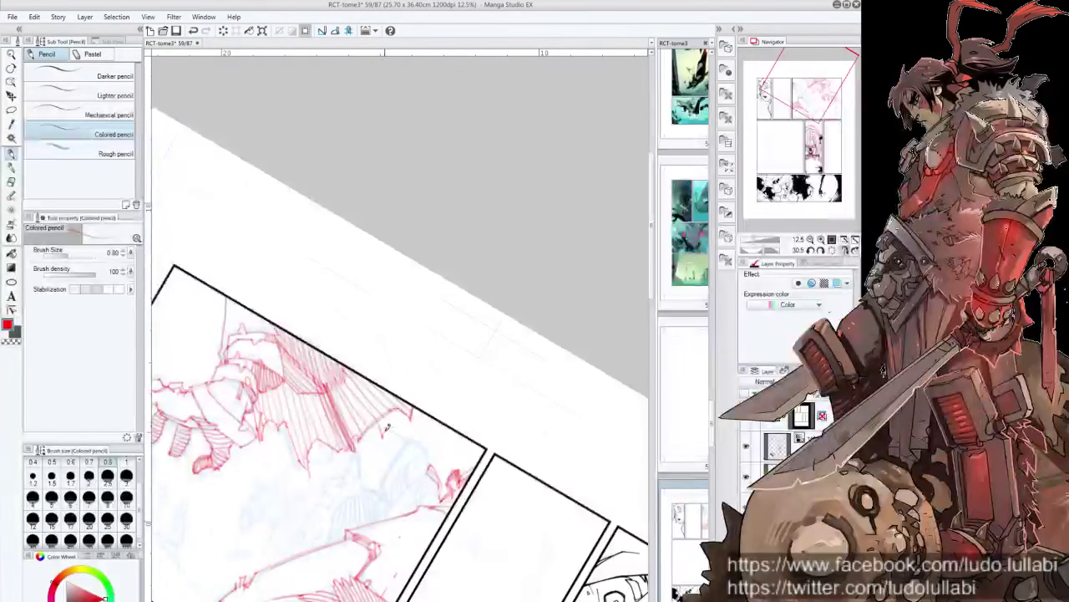
mouse_move(396, 425)
left_mouse_down()
mouse_move(406, 422)
mouse_move(435, 469)
mouse_move(425, 420)
left_mouse_up()
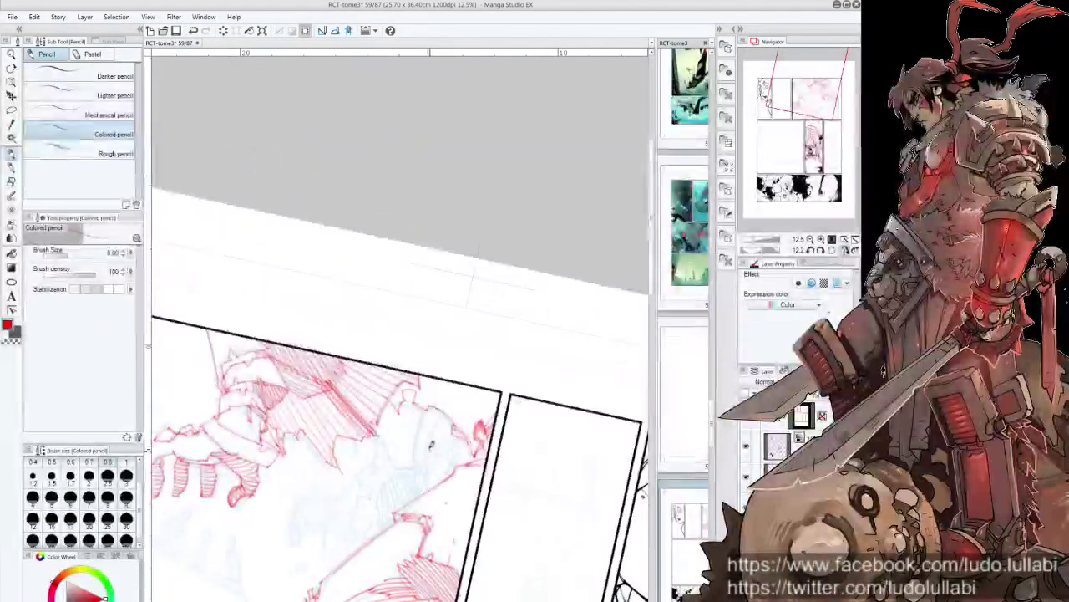
mouse_move(428, 454)
left_mouse_down()
mouse_move(435, 429)
mouse_move(418, 441)
left_mouse_up()
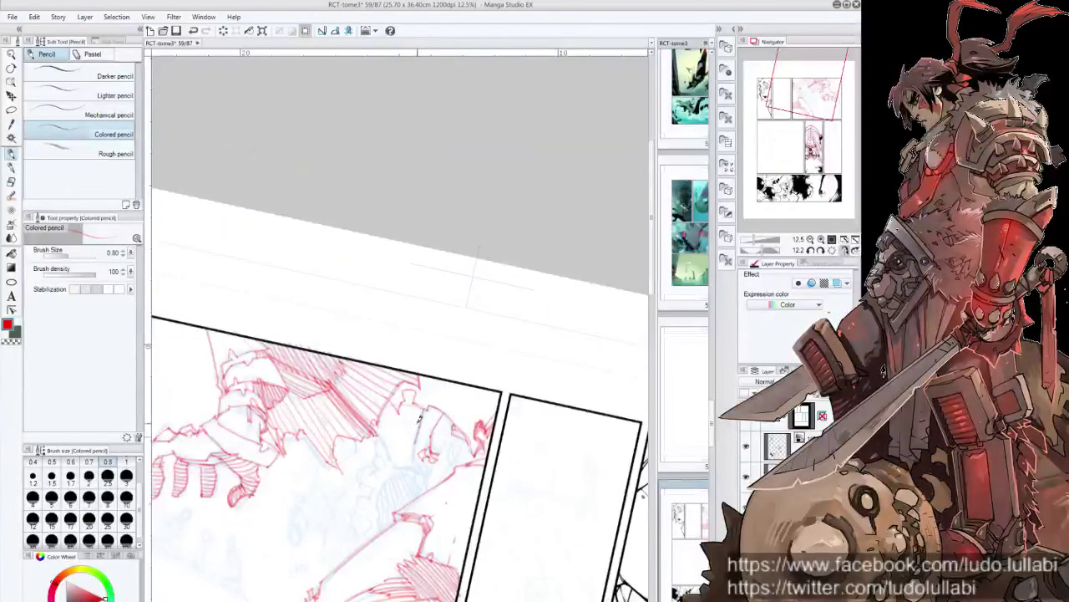
left_click_drag(422, 403, 416, 447)
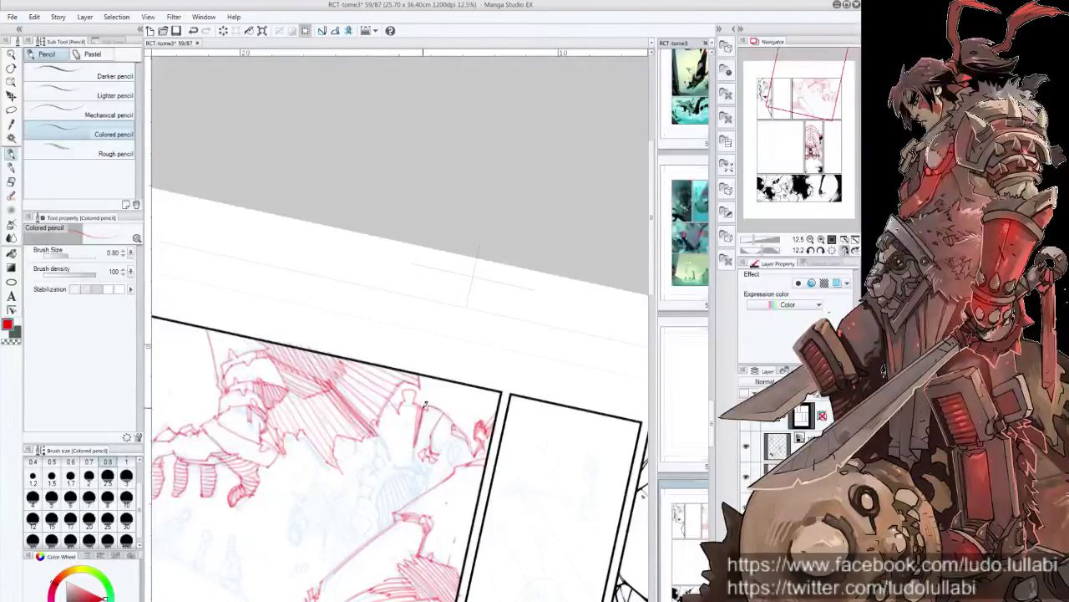
mouse_move(422, 401)
left_mouse_down()
mouse_move(418, 456)
mouse_move(432, 463)
left_mouse_up()
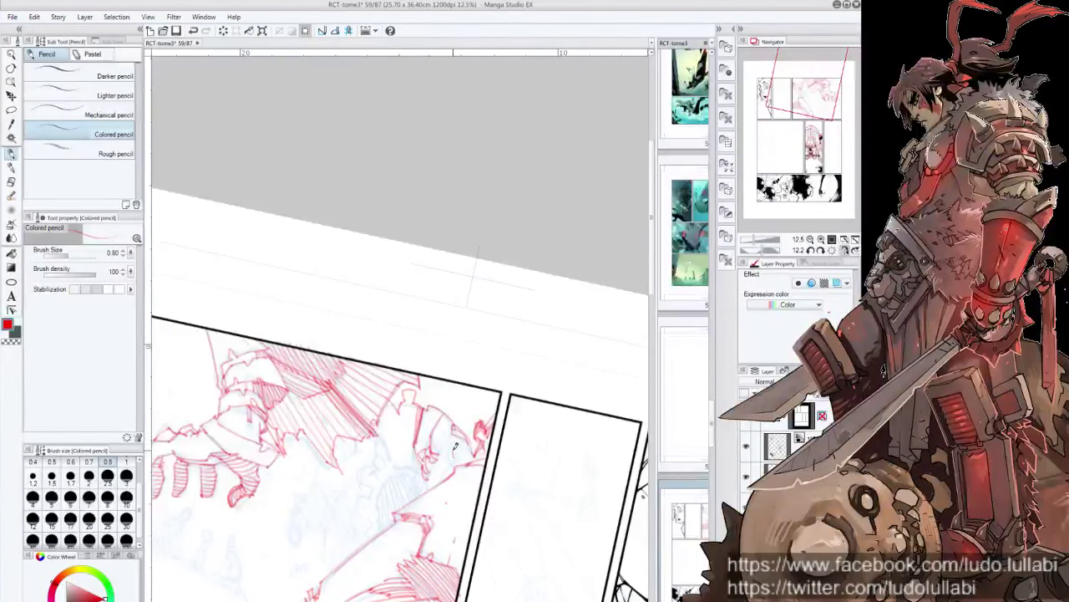
Step: Draw the round red eye piece, with curved and jagged contours and hatching around it
mouse_move(456, 451)
left_mouse_down()
mouse_move(452, 443)
mouse_move(436, 470)
left_mouse_up()
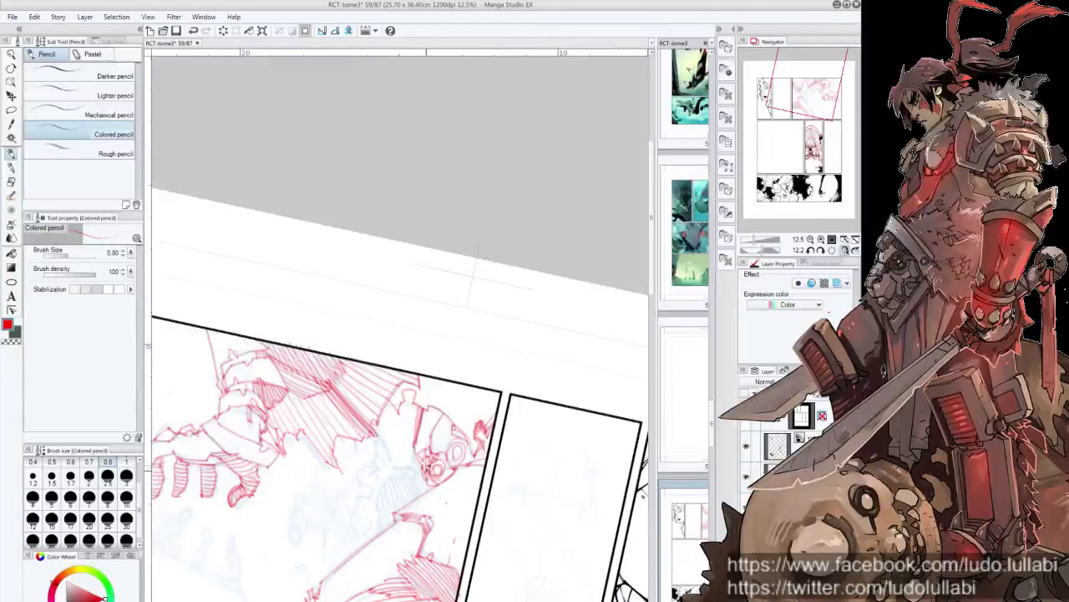
left_click_drag(411, 417, 420, 388)
mouse_move(444, 432)
left_mouse_down()
mouse_move(447, 398)
mouse_move(441, 411)
mouse_move(435, 403)
mouse_move(426, 464)
left_mouse_up()
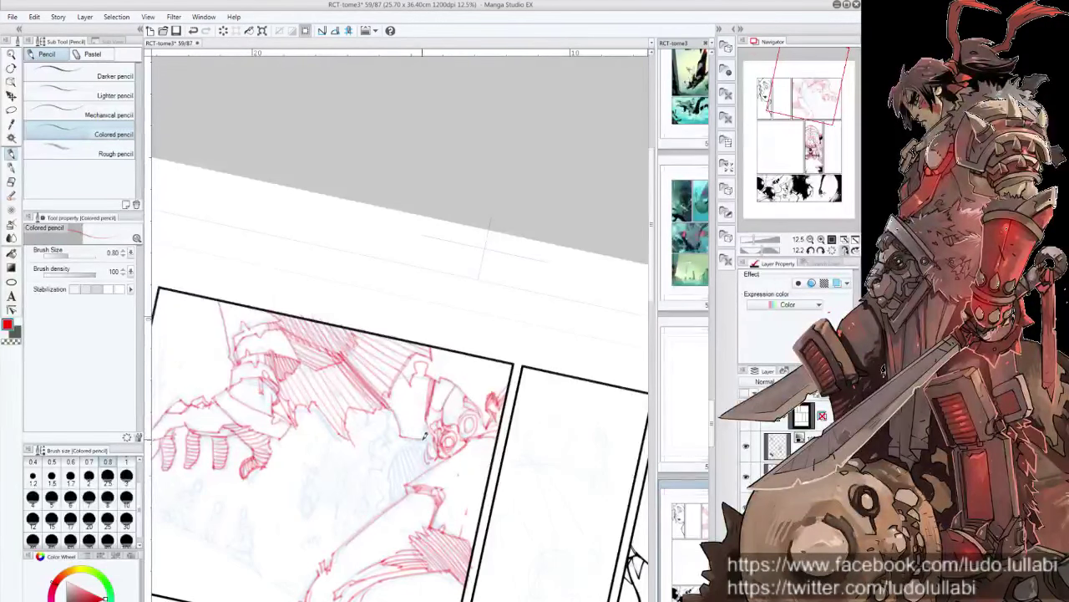
mouse_move(391, 405)
left_mouse_down()
mouse_move(405, 421)
mouse_move(391, 501)
left_mouse_up()
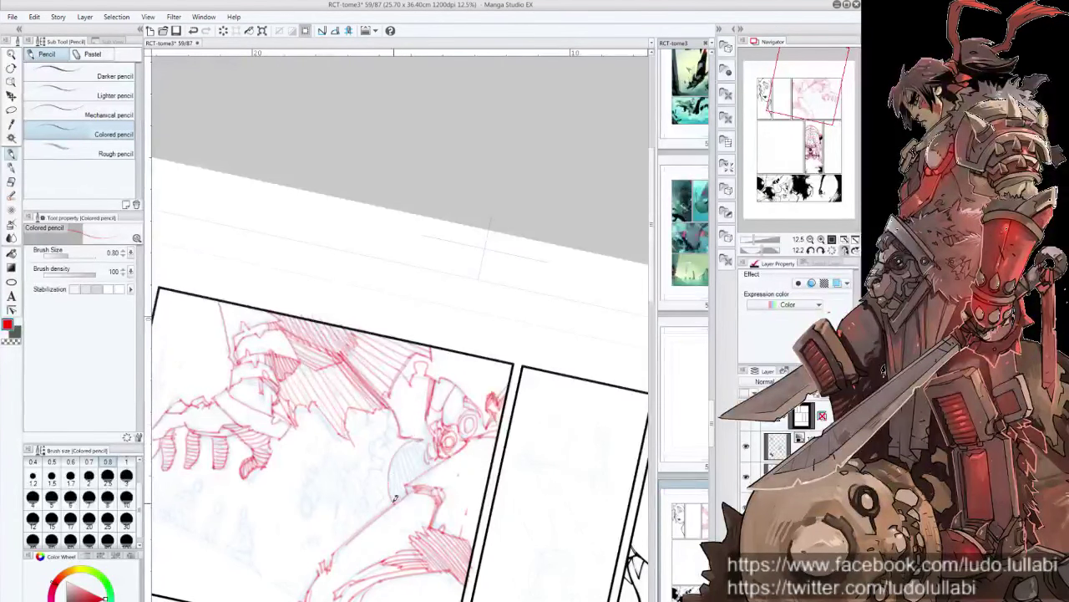
mouse_move(418, 429)
left_mouse_down()
mouse_move(403, 446)
mouse_move(399, 487)
left_mouse_up()
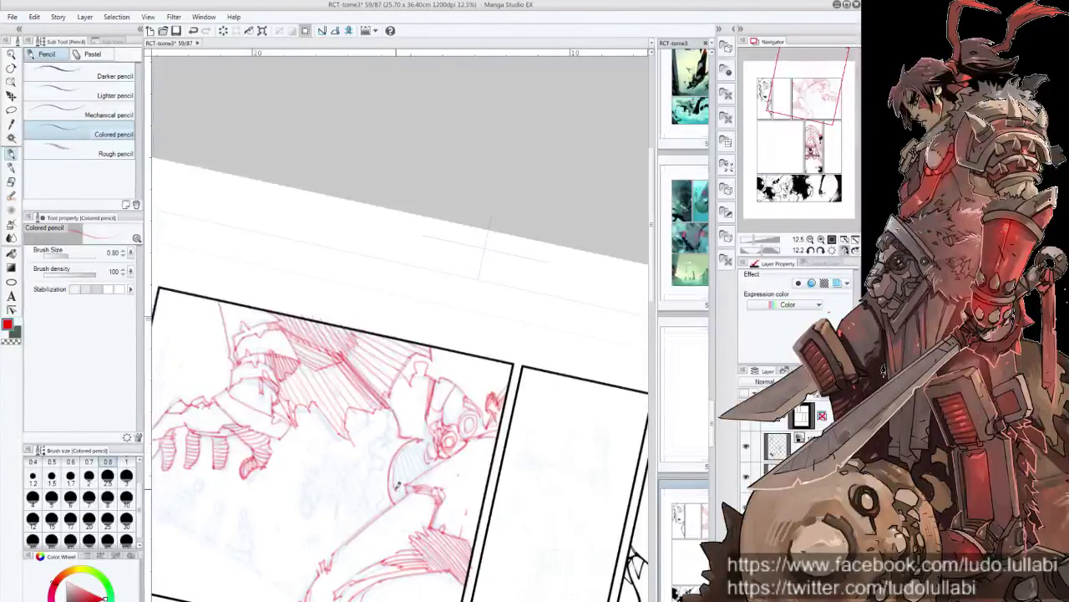
mouse_move(409, 441)
left_mouse_down()
mouse_move(406, 489)
mouse_move(427, 464)
left_mouse_up()
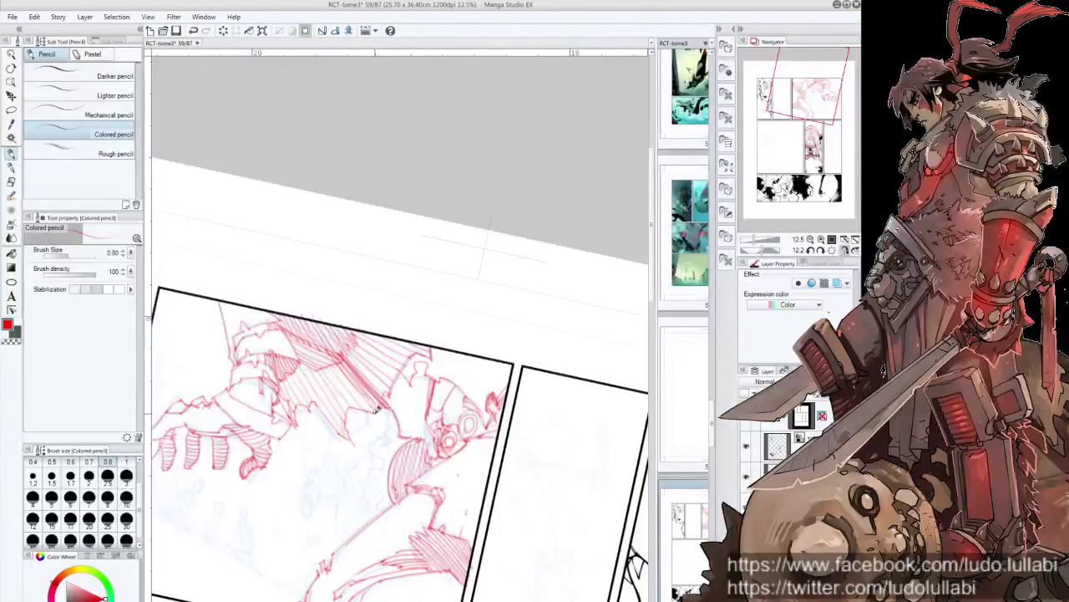
left_click_drag(381, 406, 375, 518)
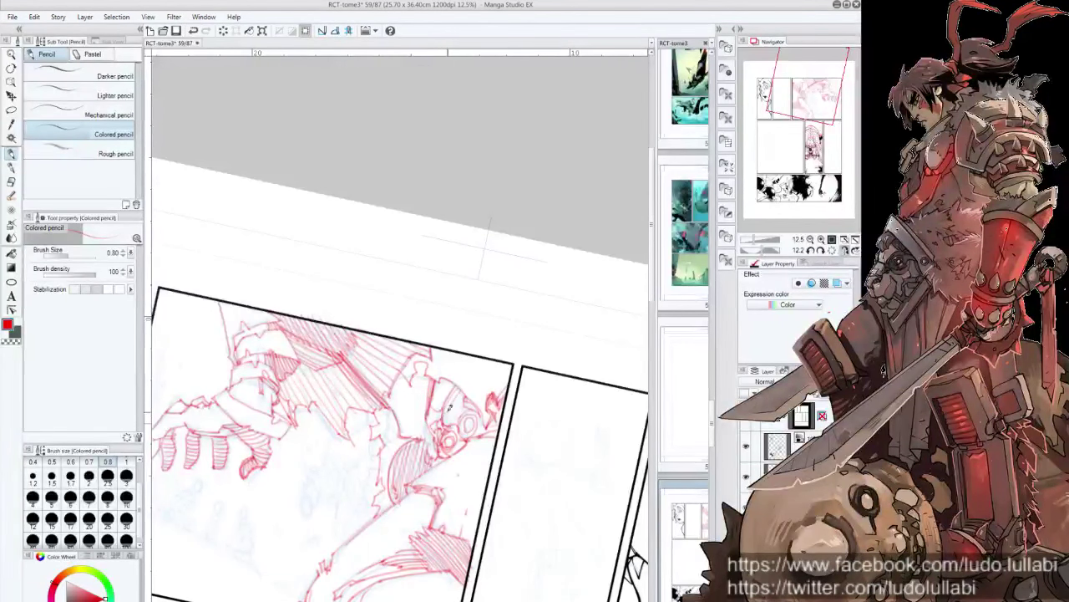
Step: Level the canvas rotation, zoom out, and sketch a faint arc at the panel's lower right
key("ctrl+@")
scroll(464, 422, "down", 1)
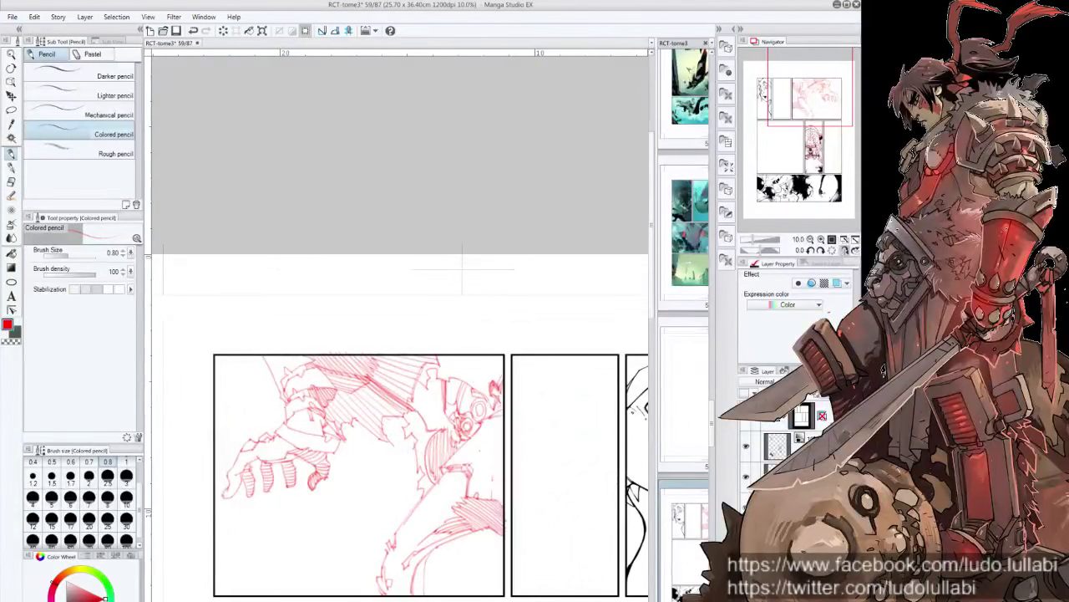
left_click_drag(441, 373, 471, 265)
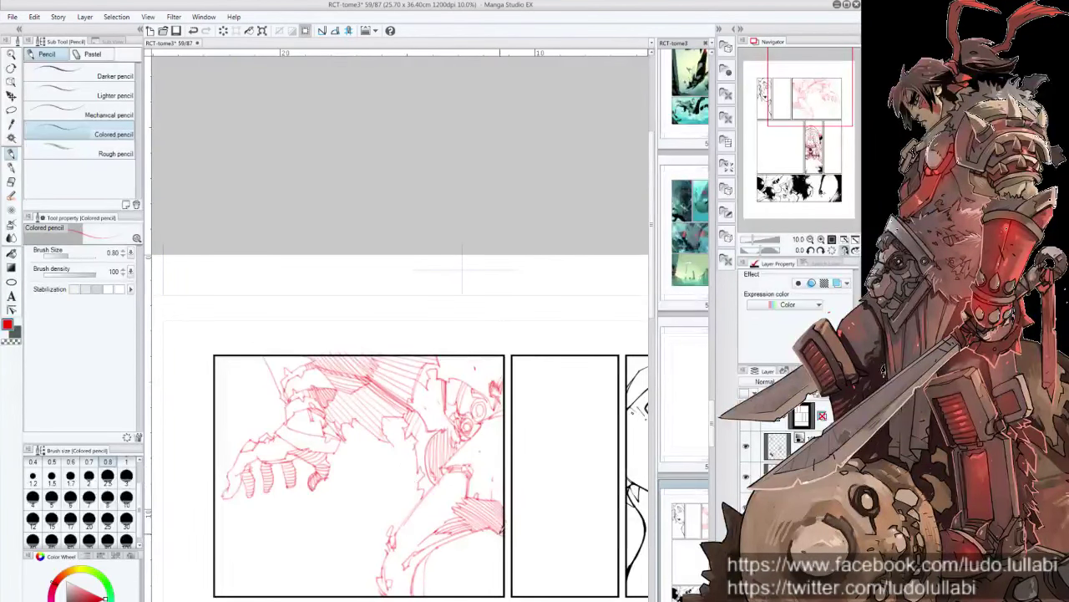
left_click_drag(498, 534, 479, 589)
Step: Mirror the view horizontally and zoom out to 6.3% to see the whole page
key("h")
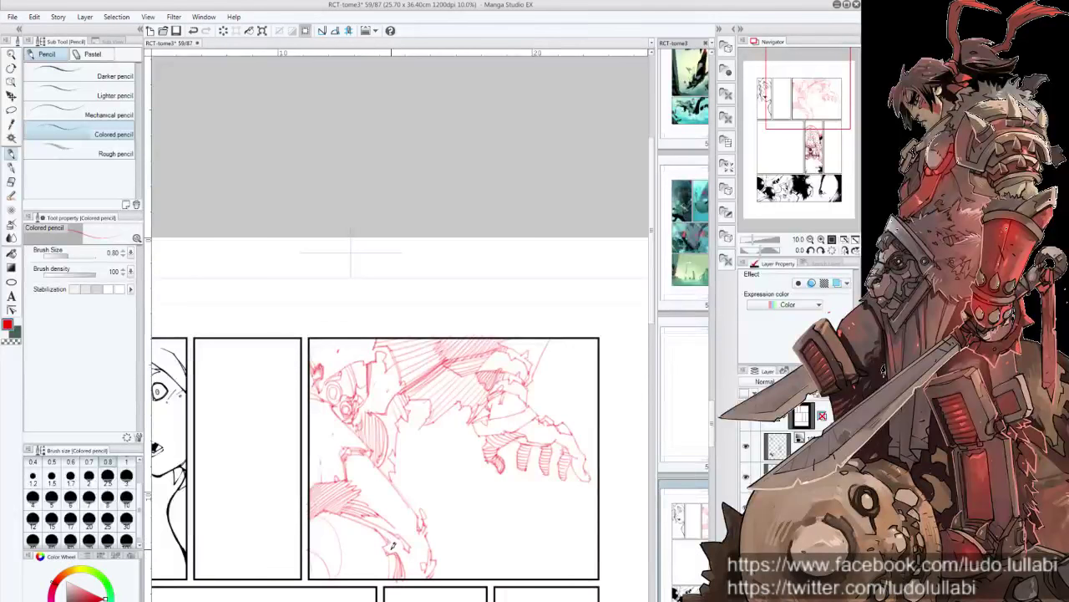
left_click_drag(405, 514, 431, 491)
scroll(431, 491, "down", 2)
left_click_drag(568, 416, 508, 416)
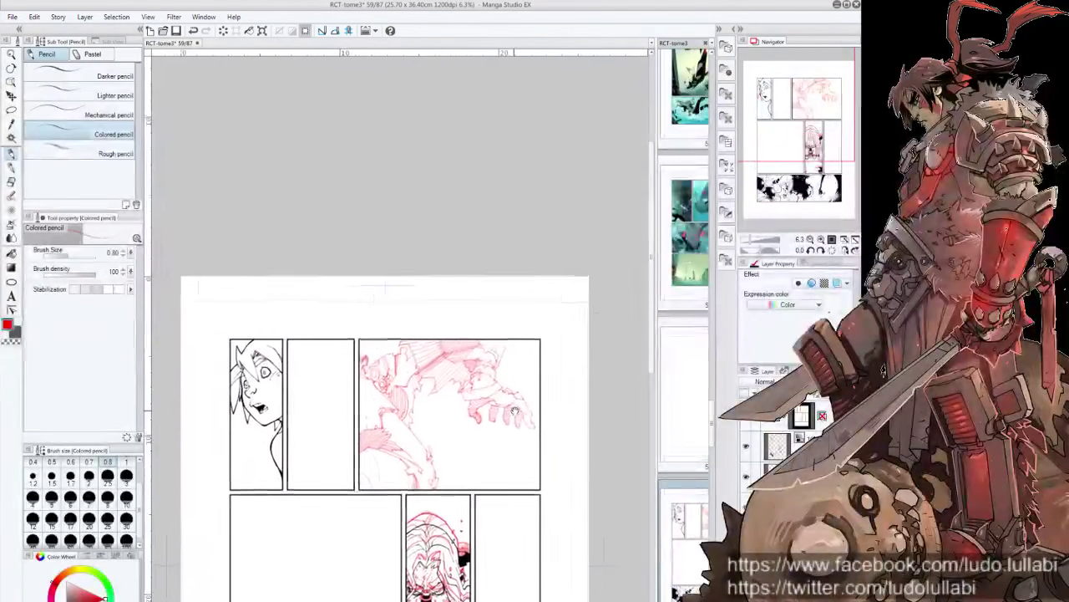